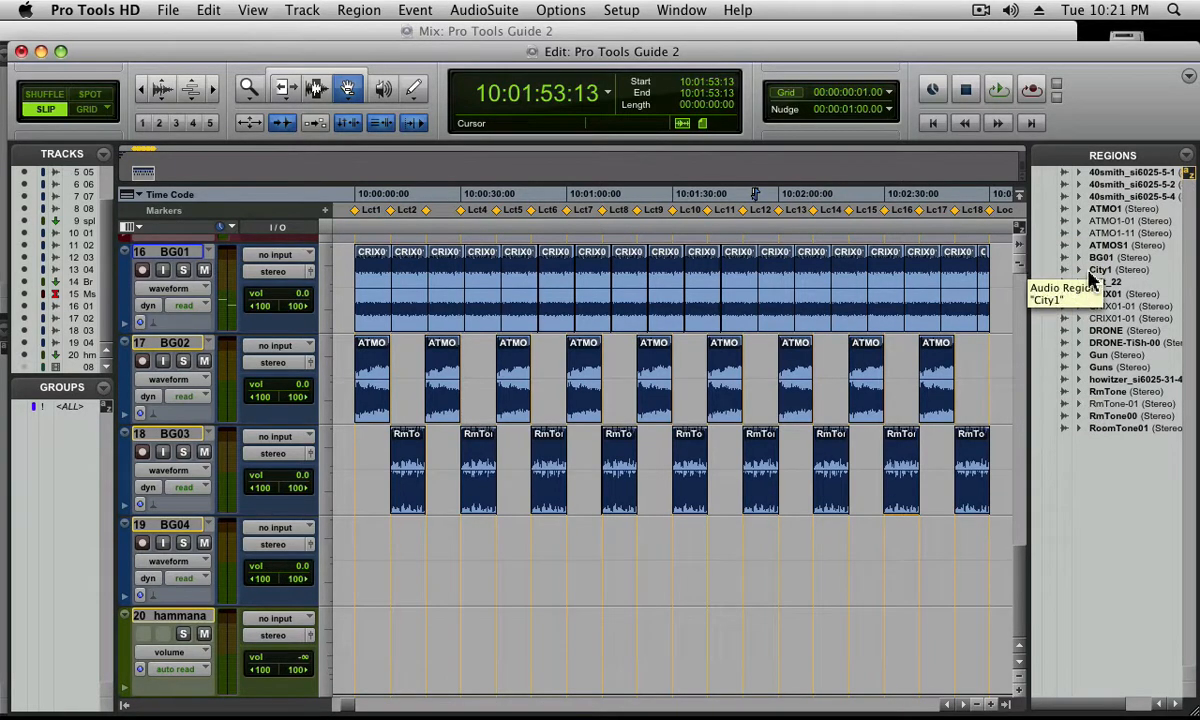
Select the last ATMO region on track BG02 and make the Regions list show auto-created regions
click(1109, 333)
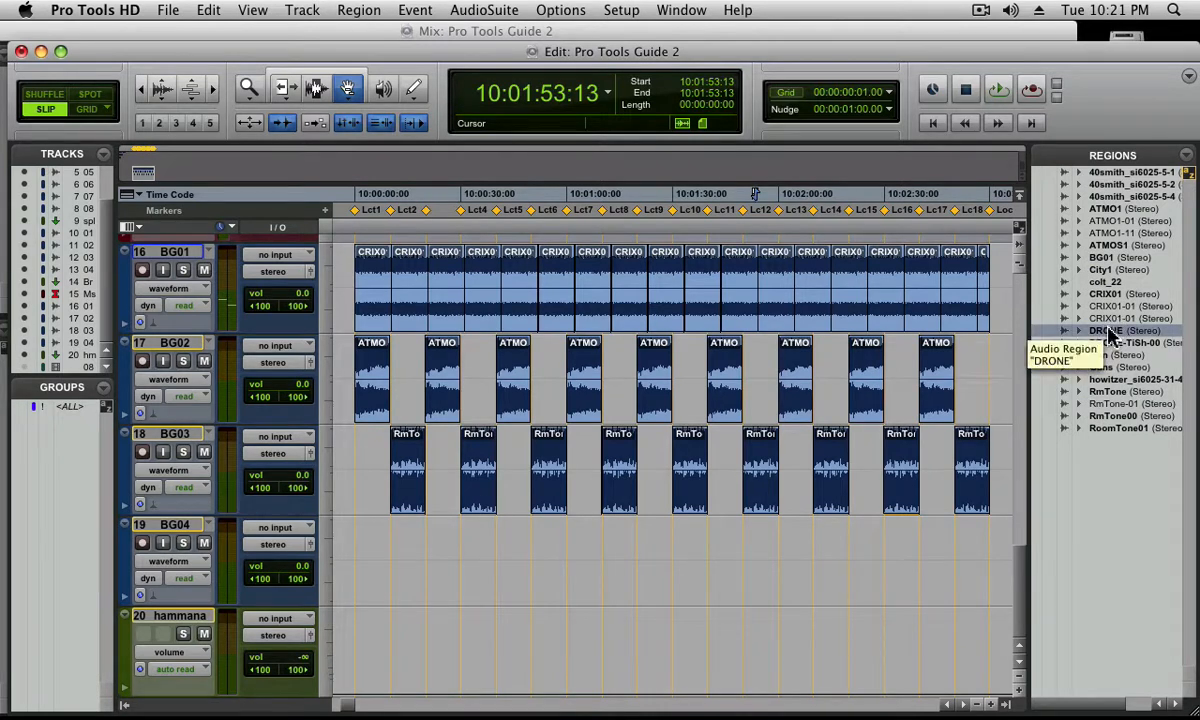
click(921, 305)
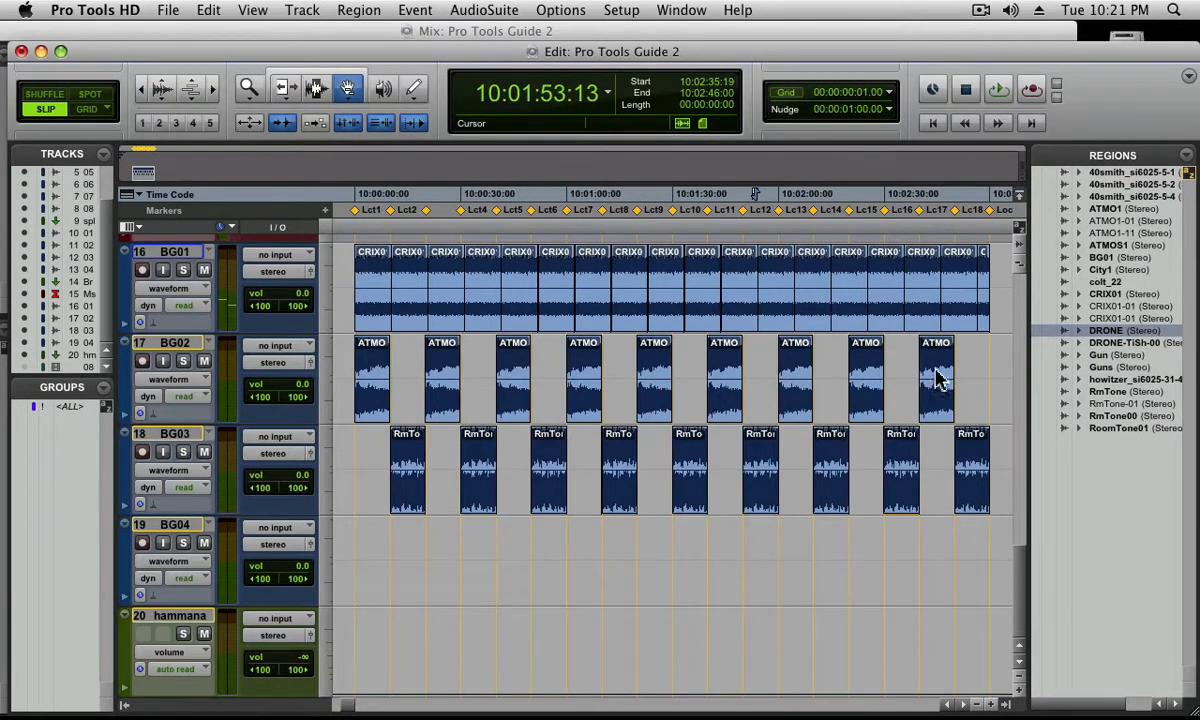
drag(936, 370, 1055, 349)
click(873, 378)
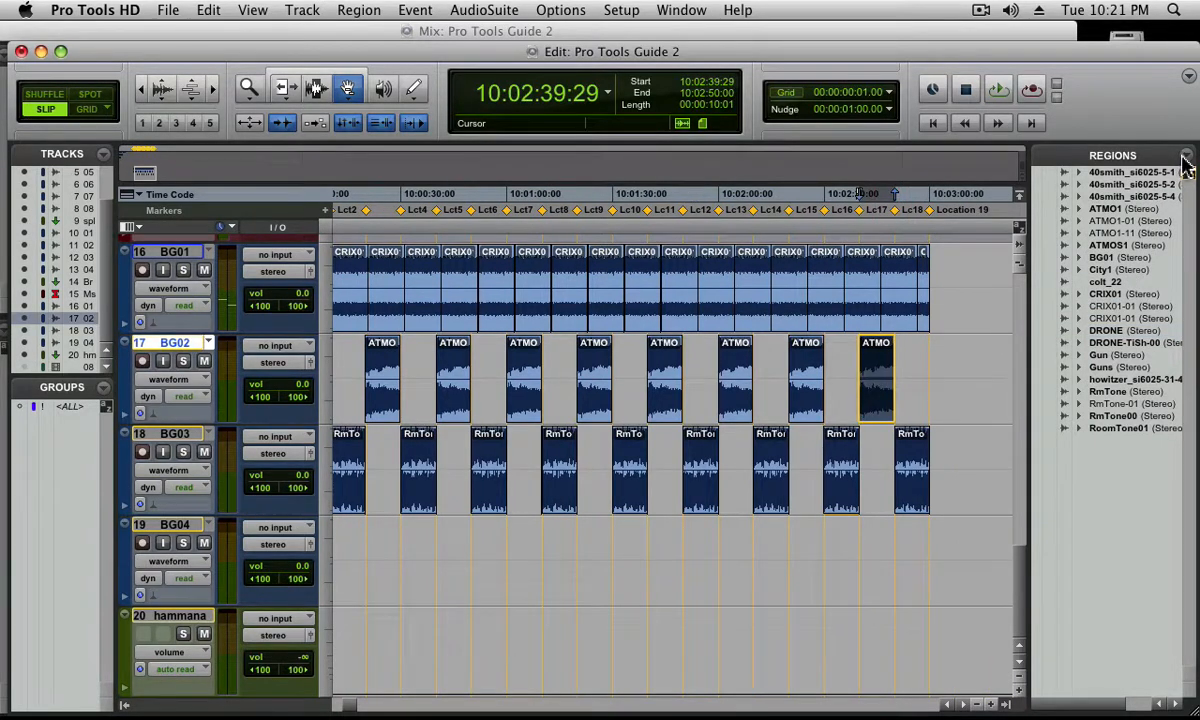
click(1112, 155)
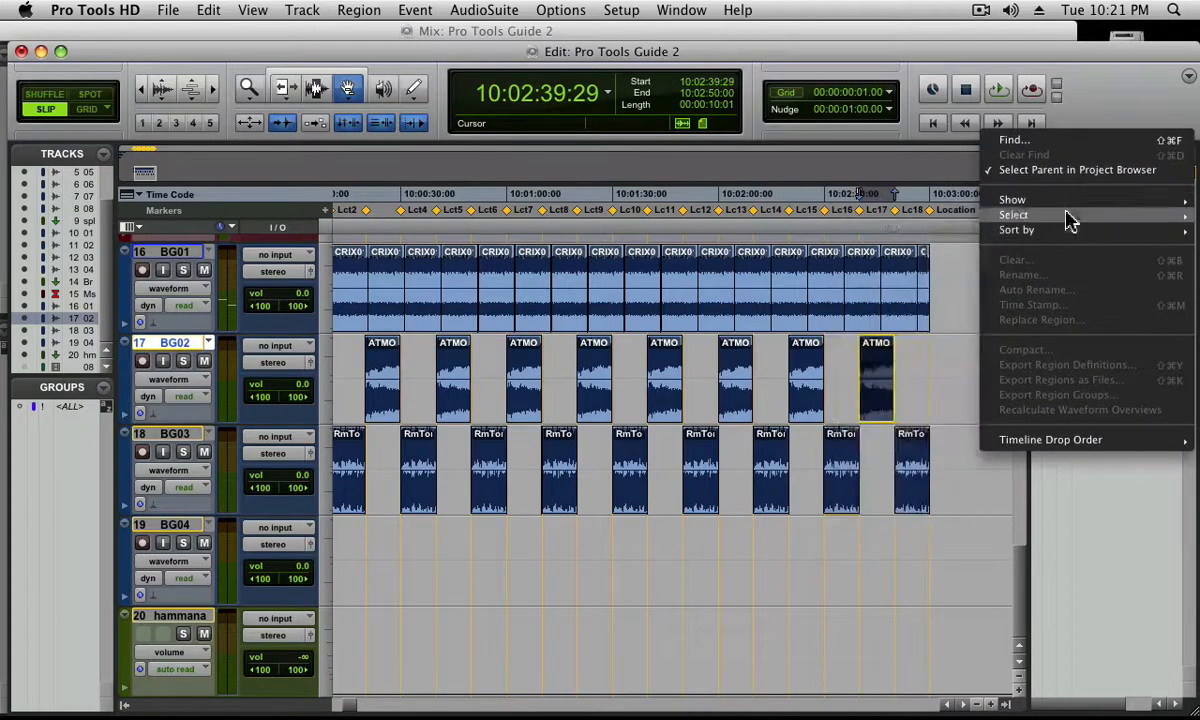
mouse_move(1063, 205)
click(928, 262)
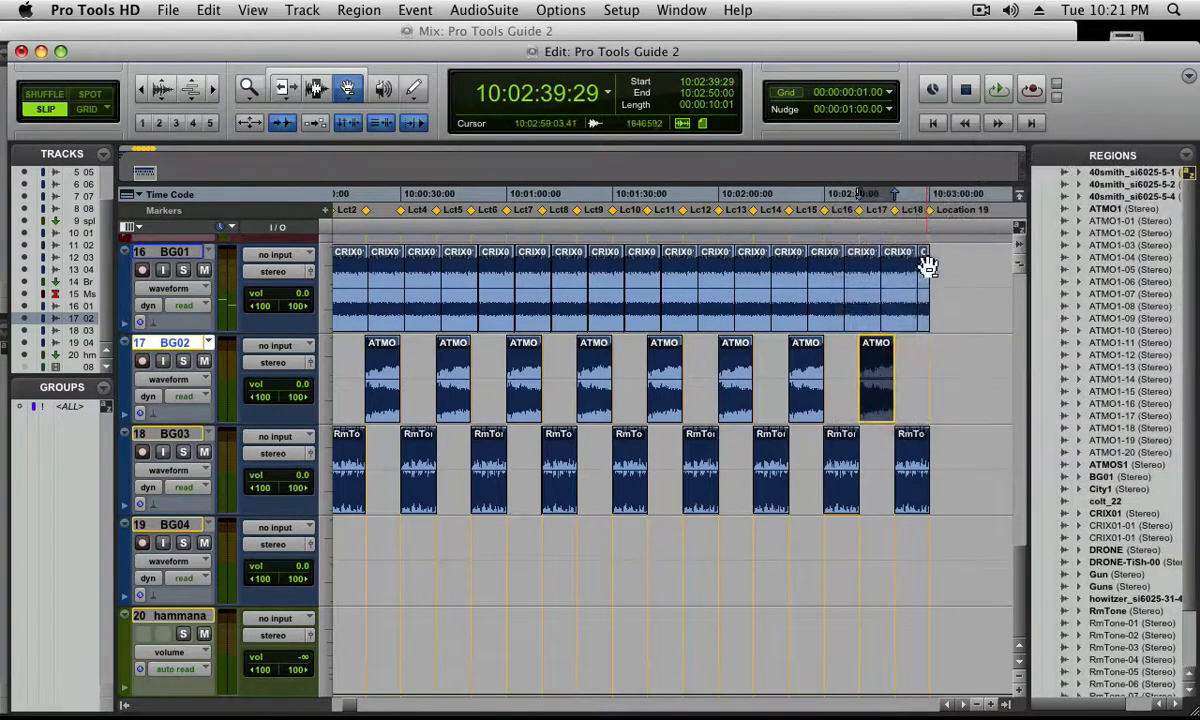
Replace all instances of region ATMO1-20 on the BG02 track with DRONE, fitted using the original region length
click(935, 362)
click(876, 378)
scroll(1188, 383, down, 3)
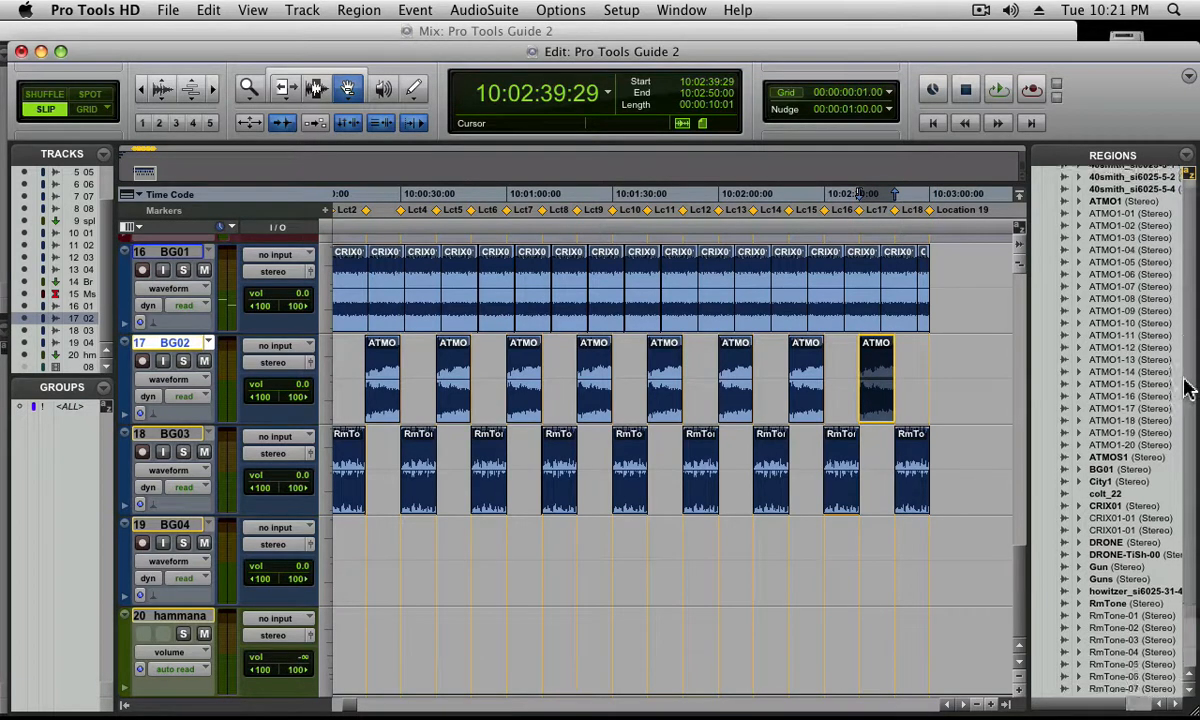
click(1121, 487)
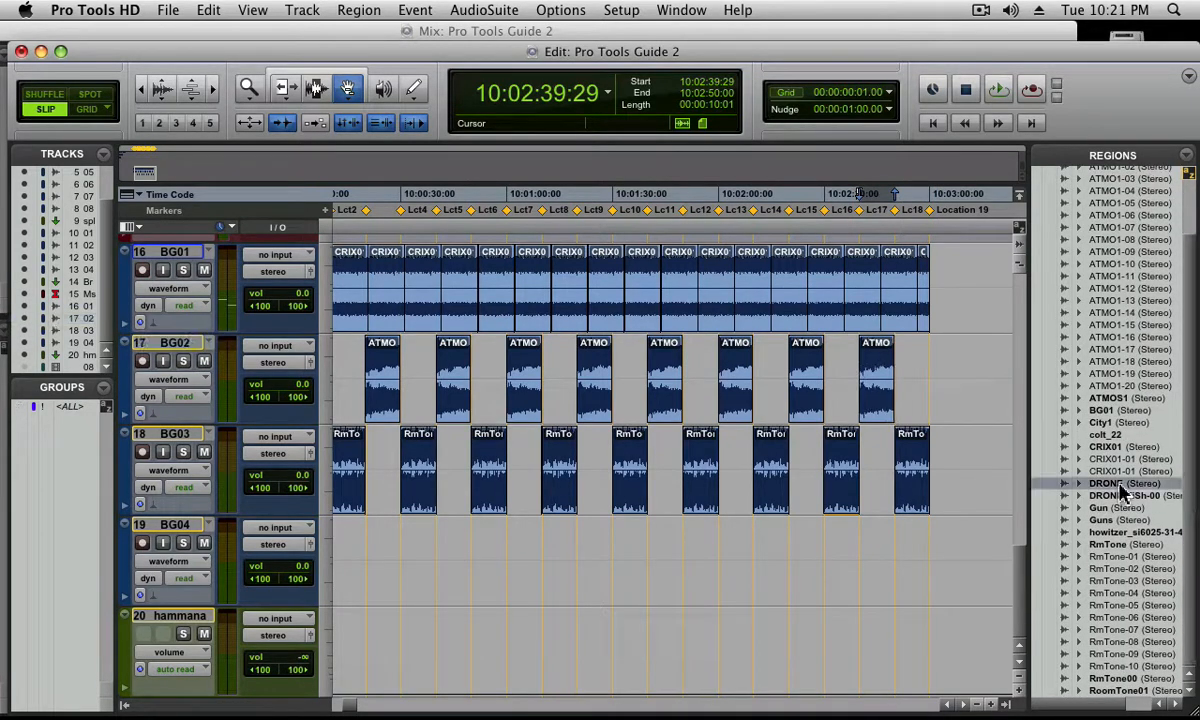
drag(1121, 487, 878, 398)
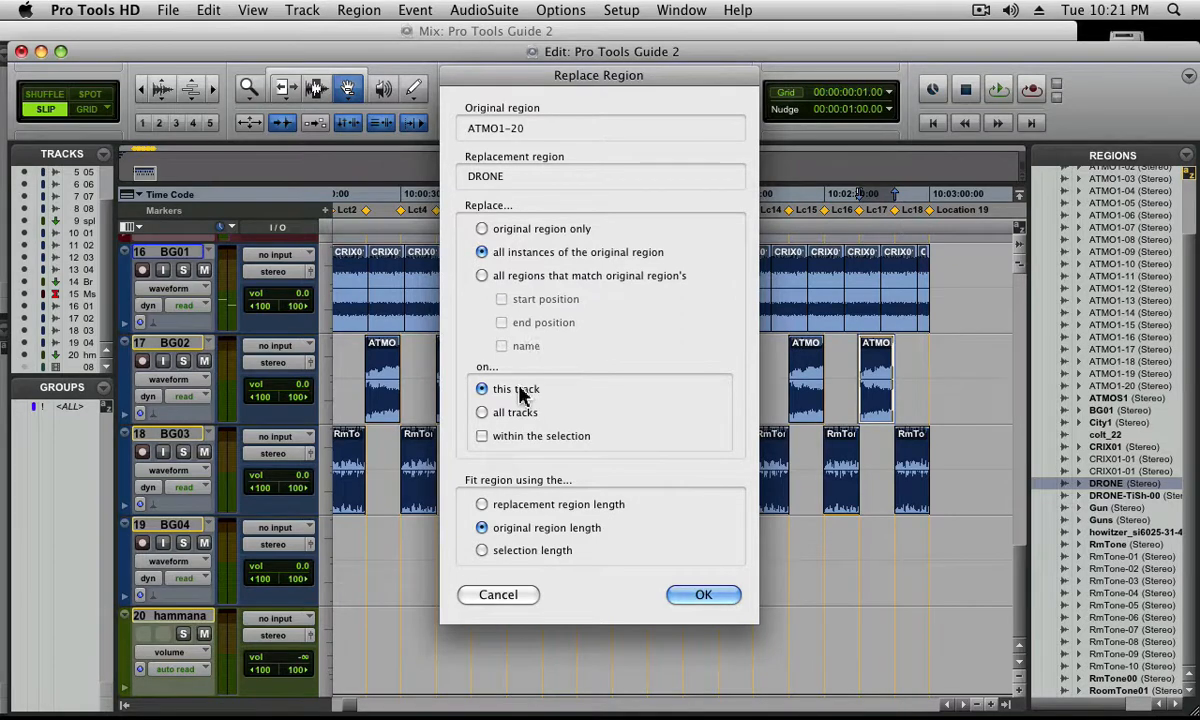
click(510, 416)
click(483, 389)
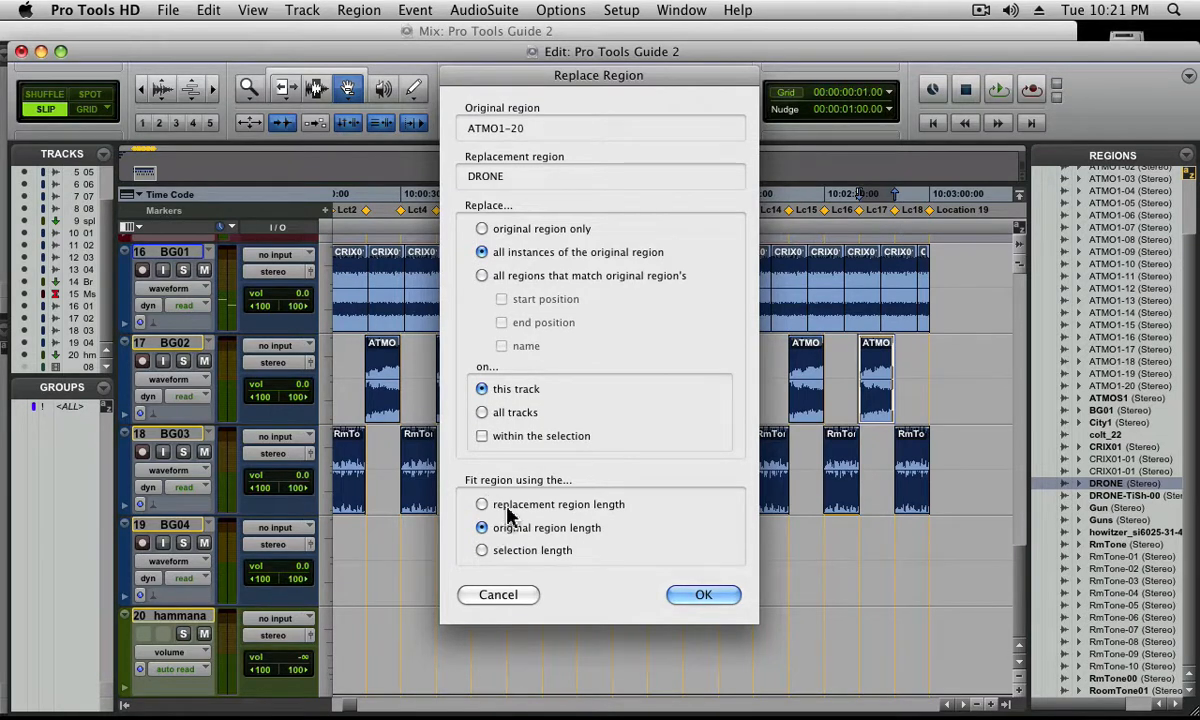
click(692, 594)
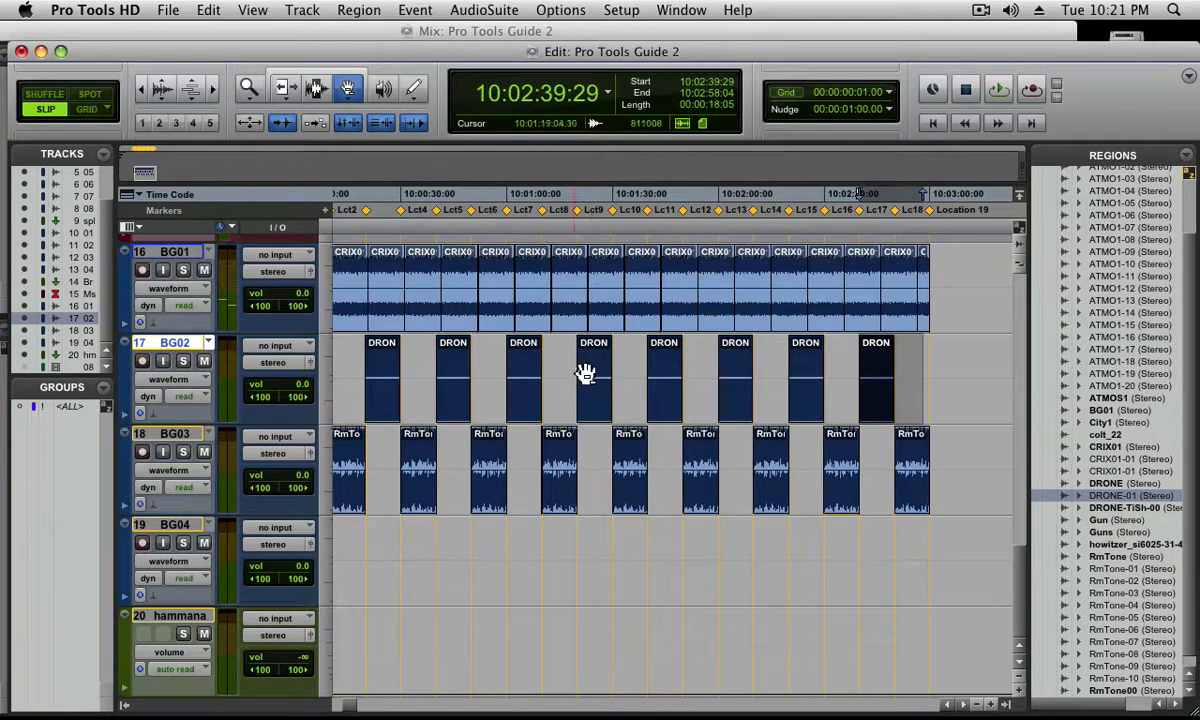
Go to the SFX tracks and return the edit cursor to the session start at 10:00:00:00
click(622, 362)
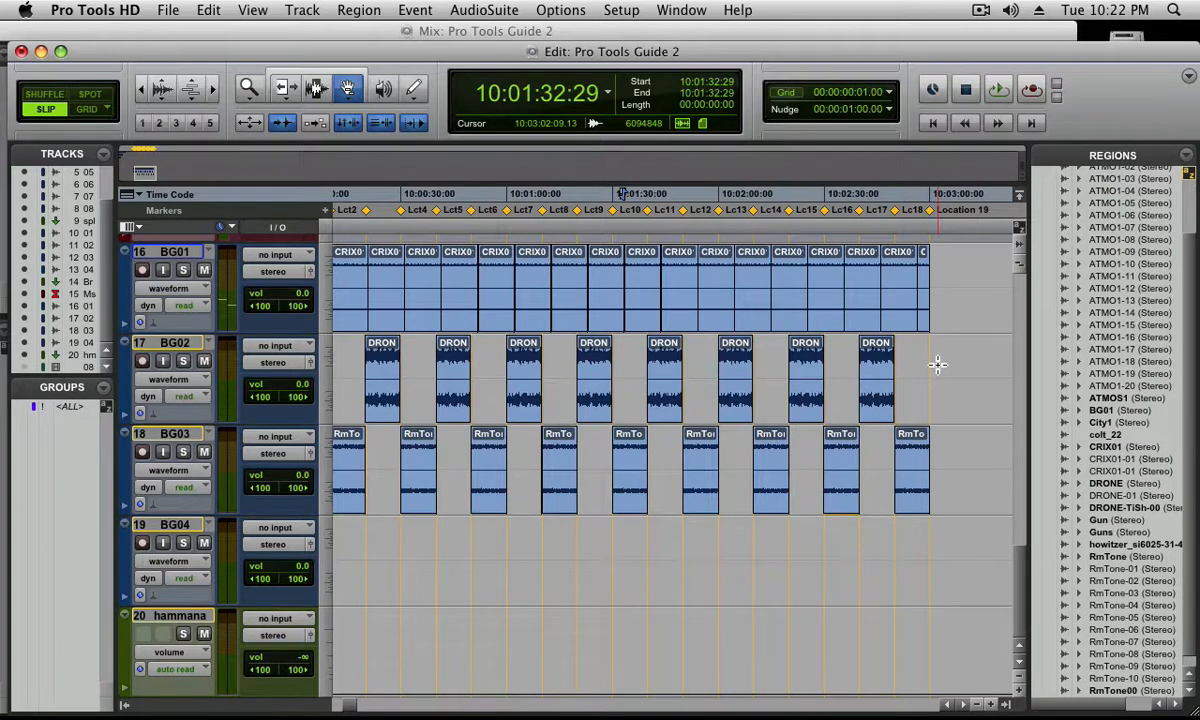
click(1019, 333)
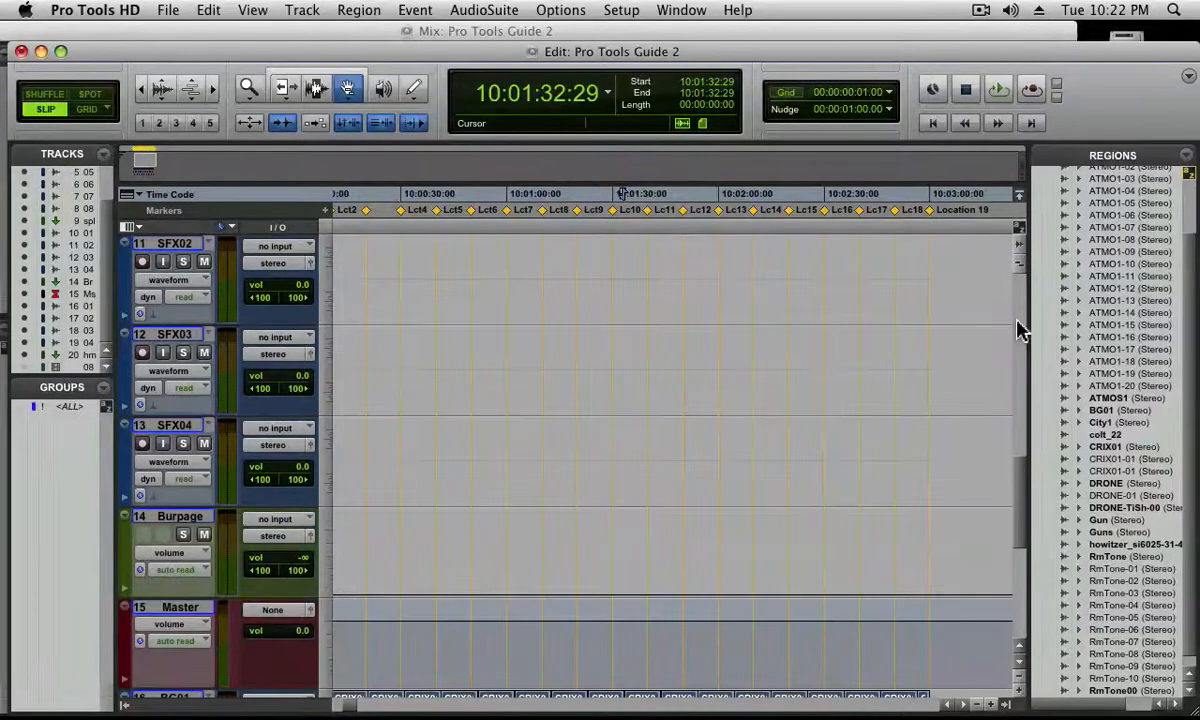
drag(1020, 477, 1020, 445)
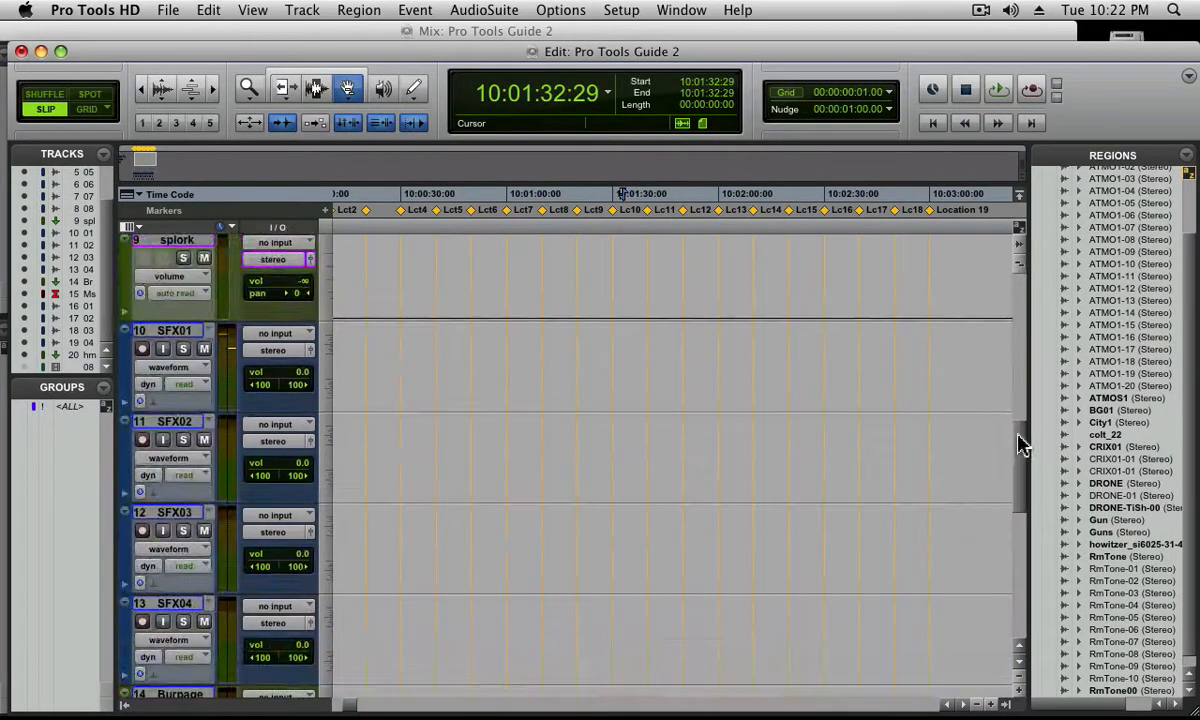
click(316, 90)
click(168, 331)
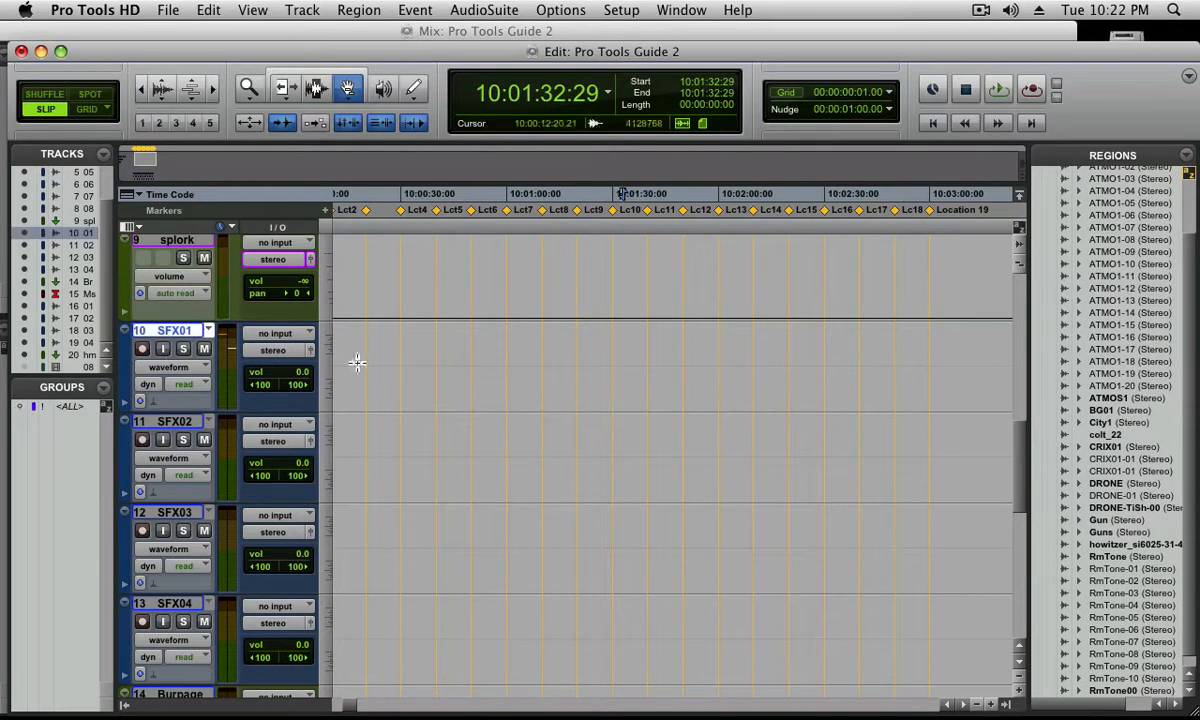
click(397, 367)
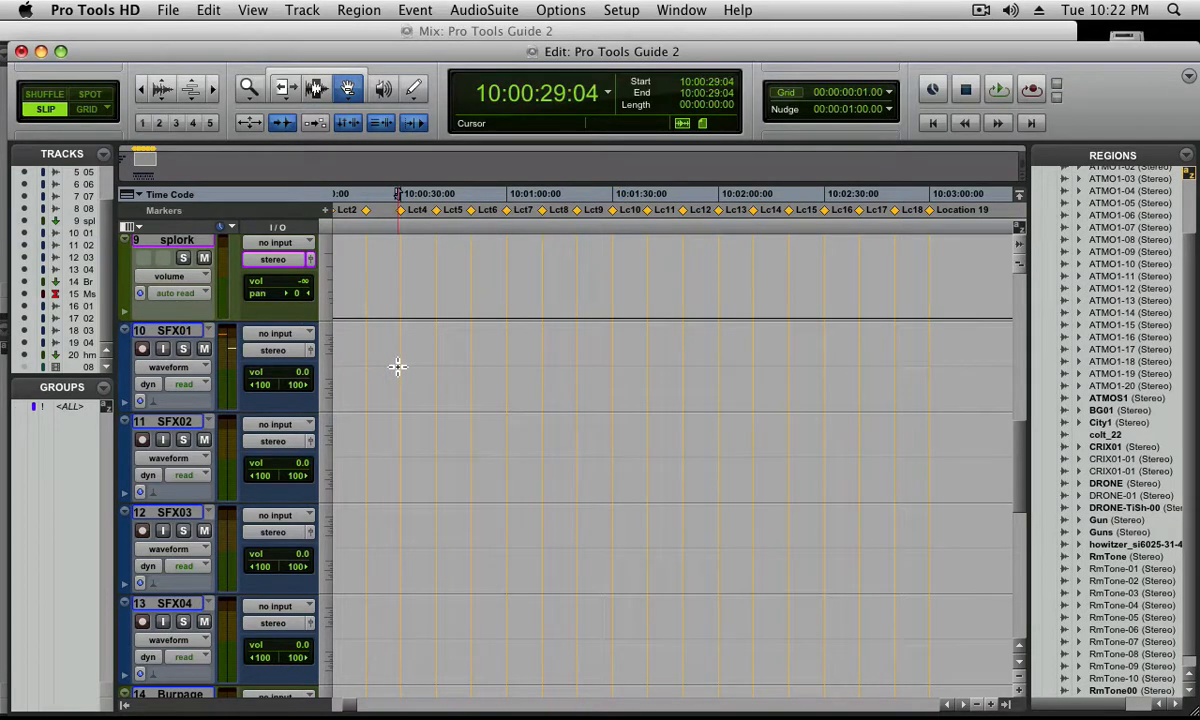
key(Return)
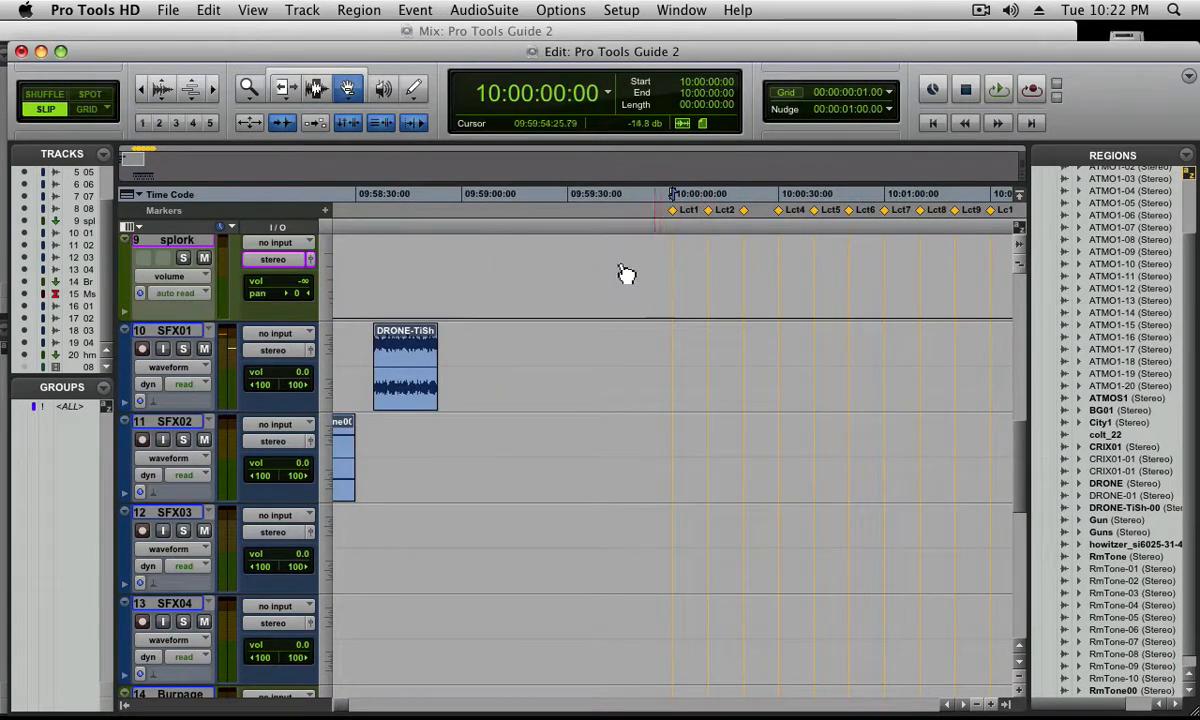
Activate the Selector tool and set the nudge value to 00:00:02:00.00
click(316, 89)
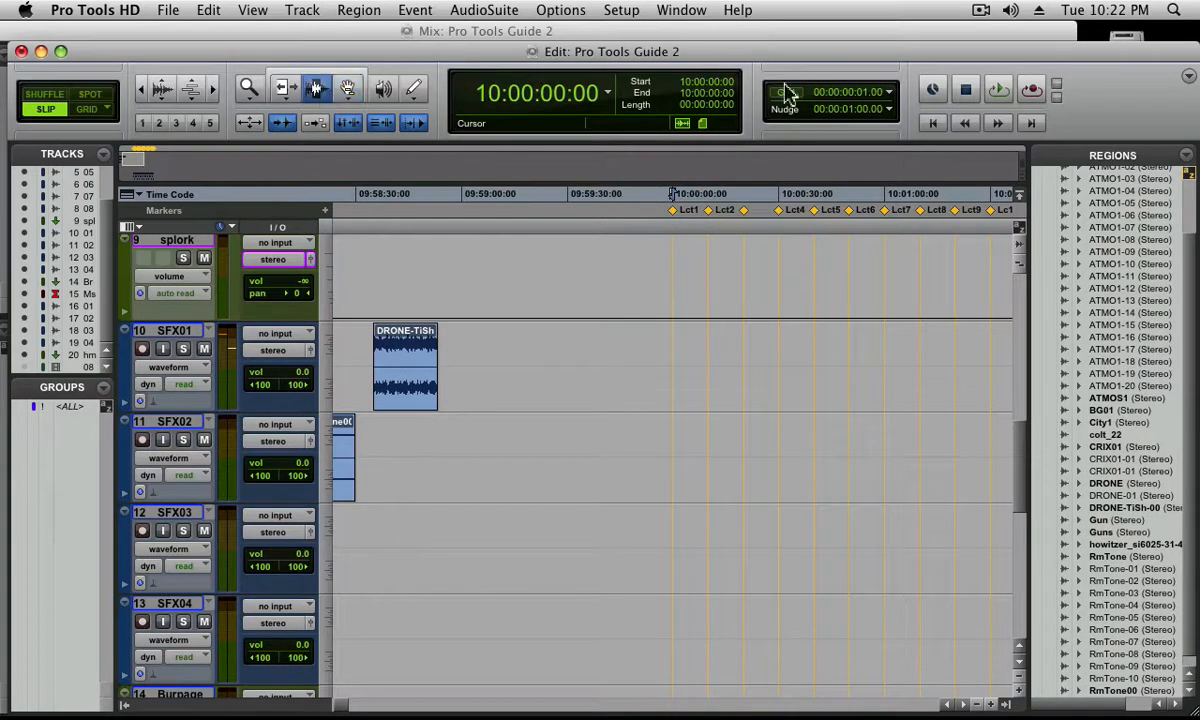
click(851, 113)
click(850, 112)
key(Return)
Nudge the cursor forward in two-second increments, adding memory location markers at 10:00:02:00, 10:00:04:00, 10:00:06:00 and 10:00:08:00
key(super+])
key(super+])
key(super+])
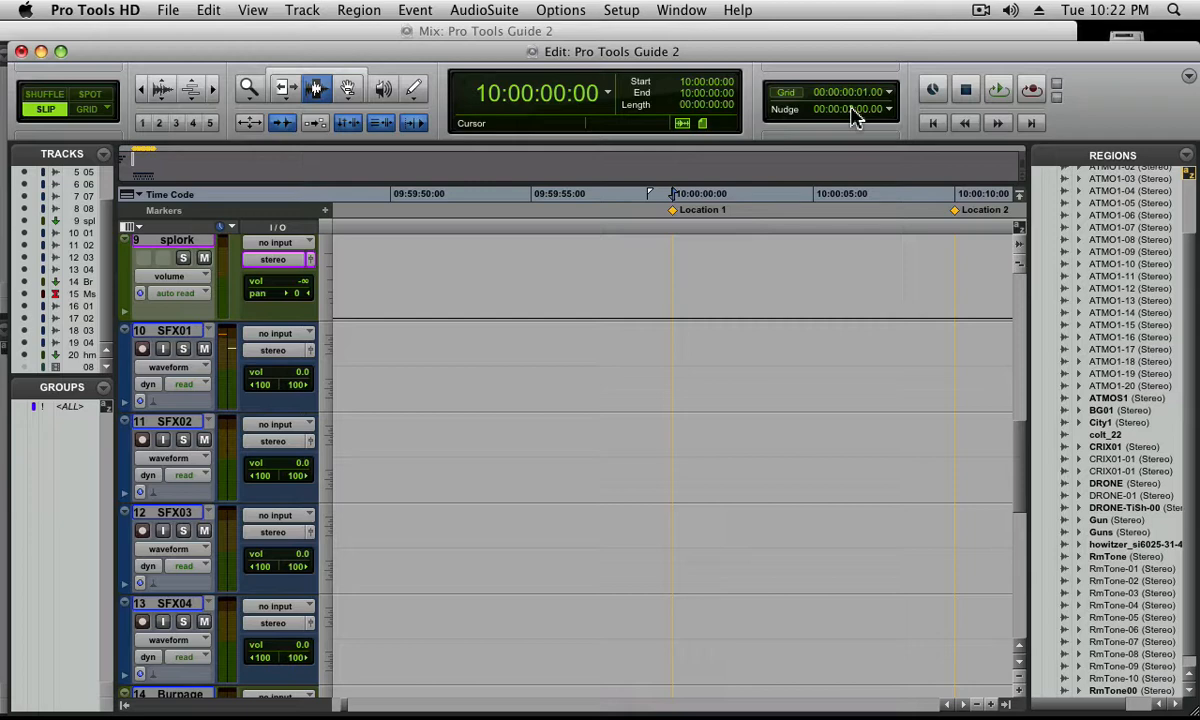
key(plus)
key(KP_Enter)
key(Return)
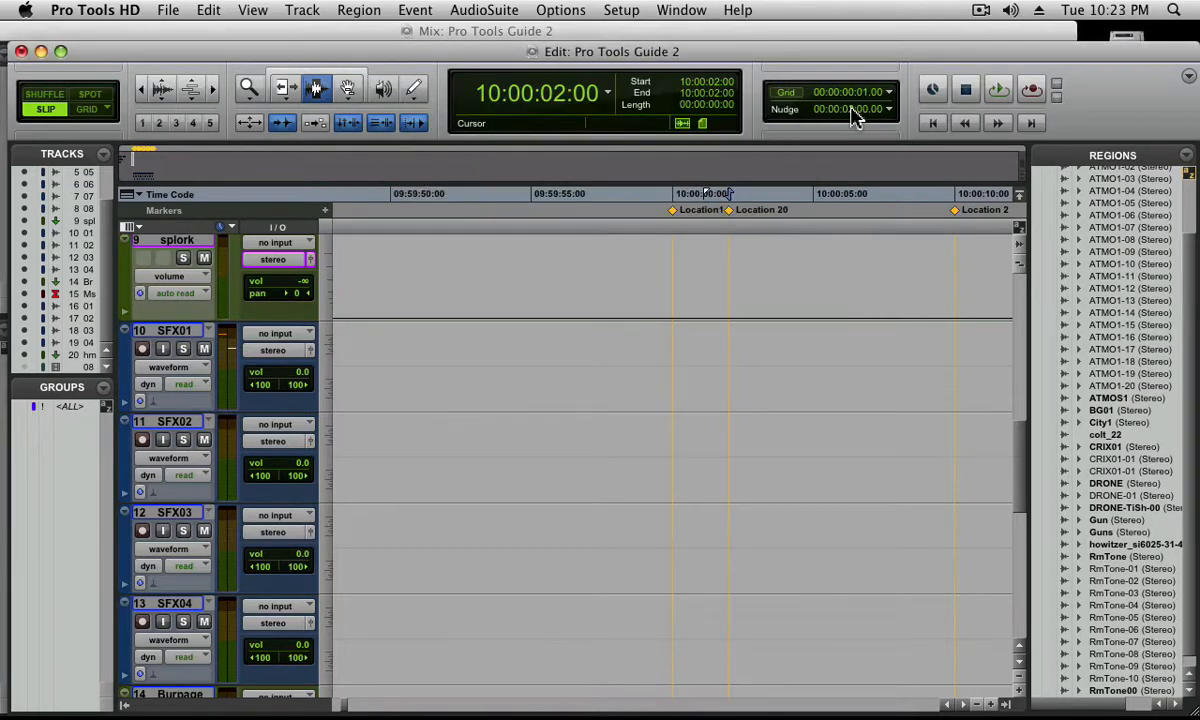
key(plus)
key(KP_Enter)
key(Return)
key(plus)
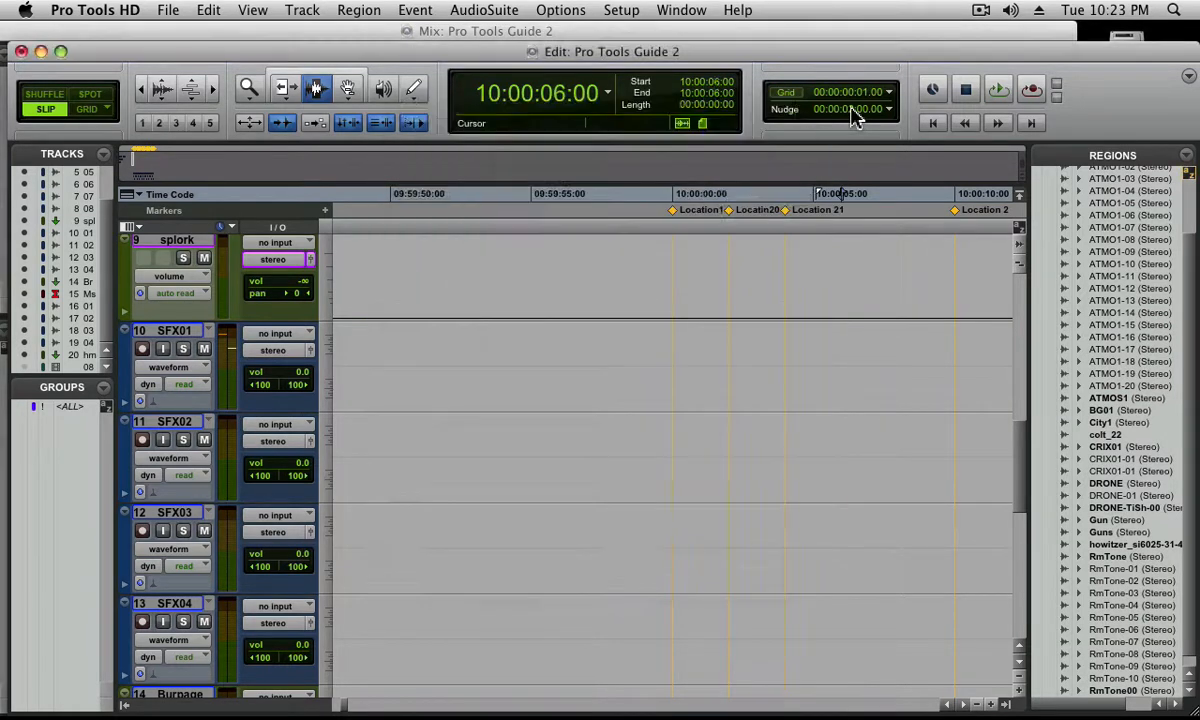
key(KP_Enter)
key(Return)
key(plus)
key(KP_Enter)
key(Return)
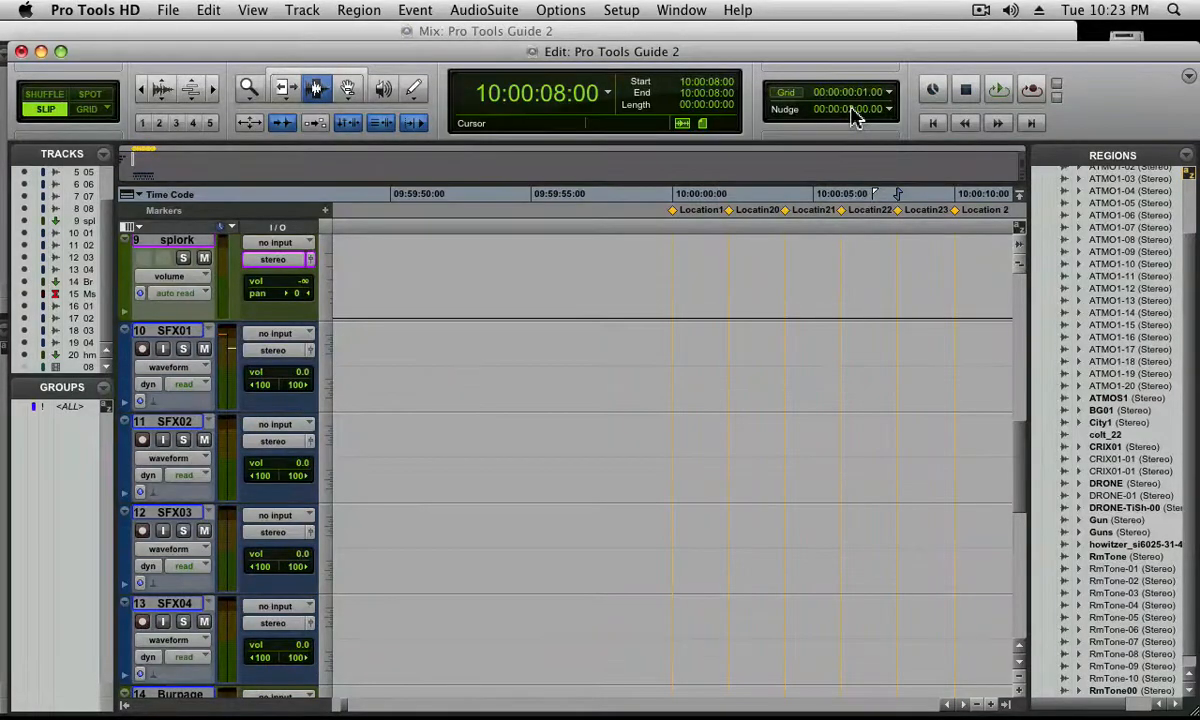
Place the Guns region from the Regions list on the SFX01 track, starting at about 09:59:57:08
click(962, 705)
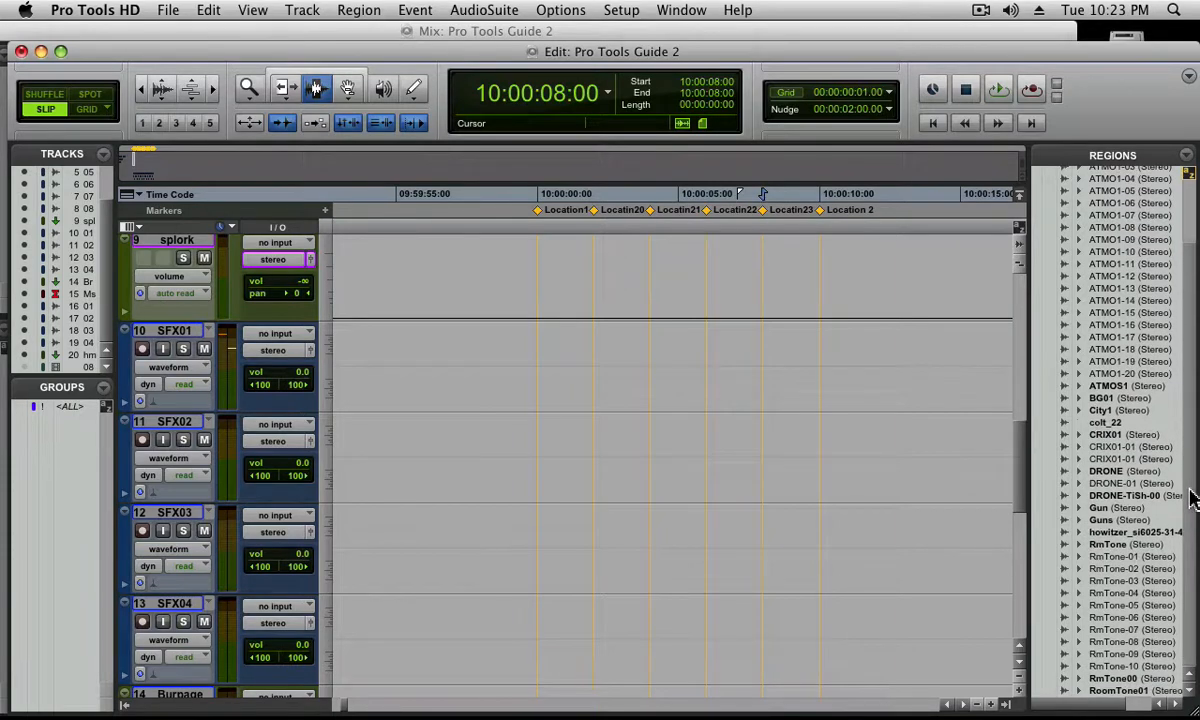
scroll(1165, 520, down, 1)
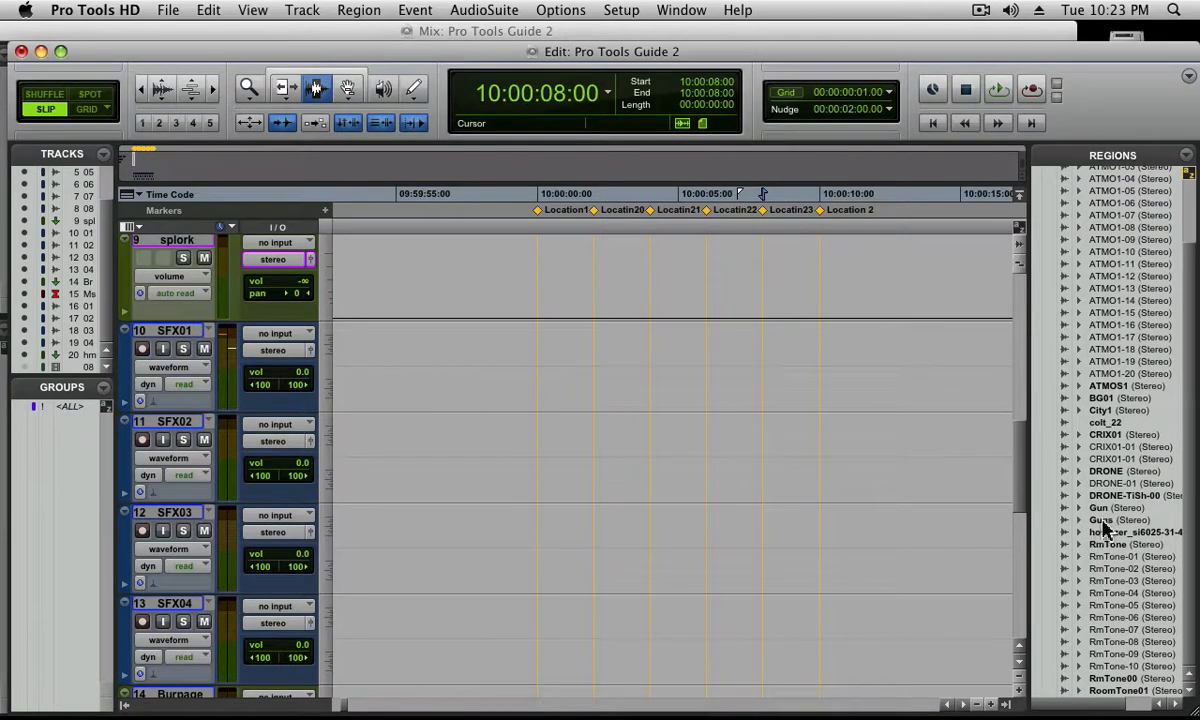
click(1104, 521)
drag(1104, 521, 462, 360)
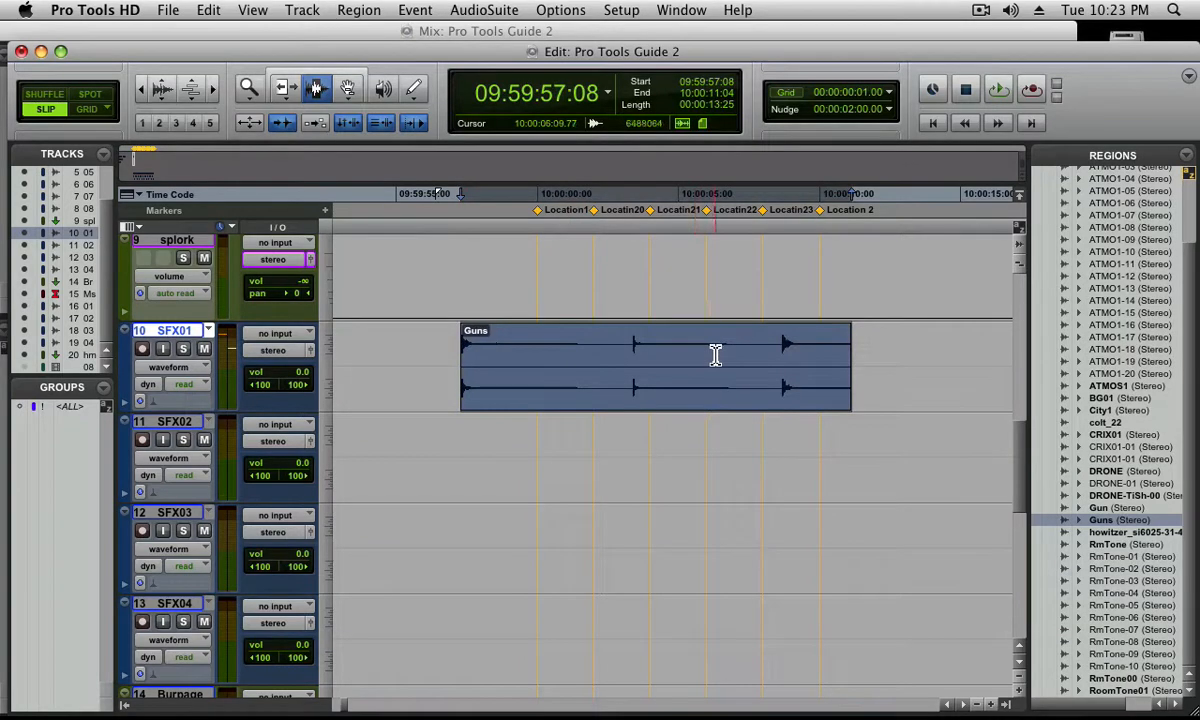
Place the edit cursor on SFX01 just before the Guns region and jump it to the region's start
click(593, 353)
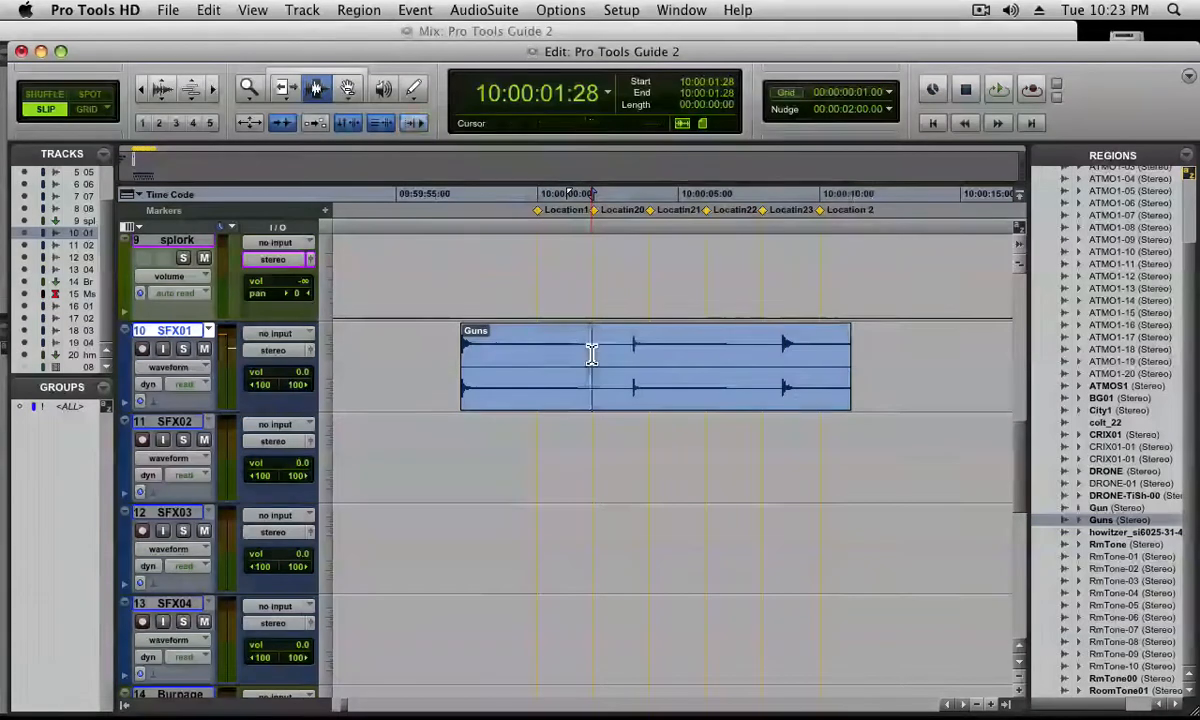
click(437, 363)
click(447, 365)
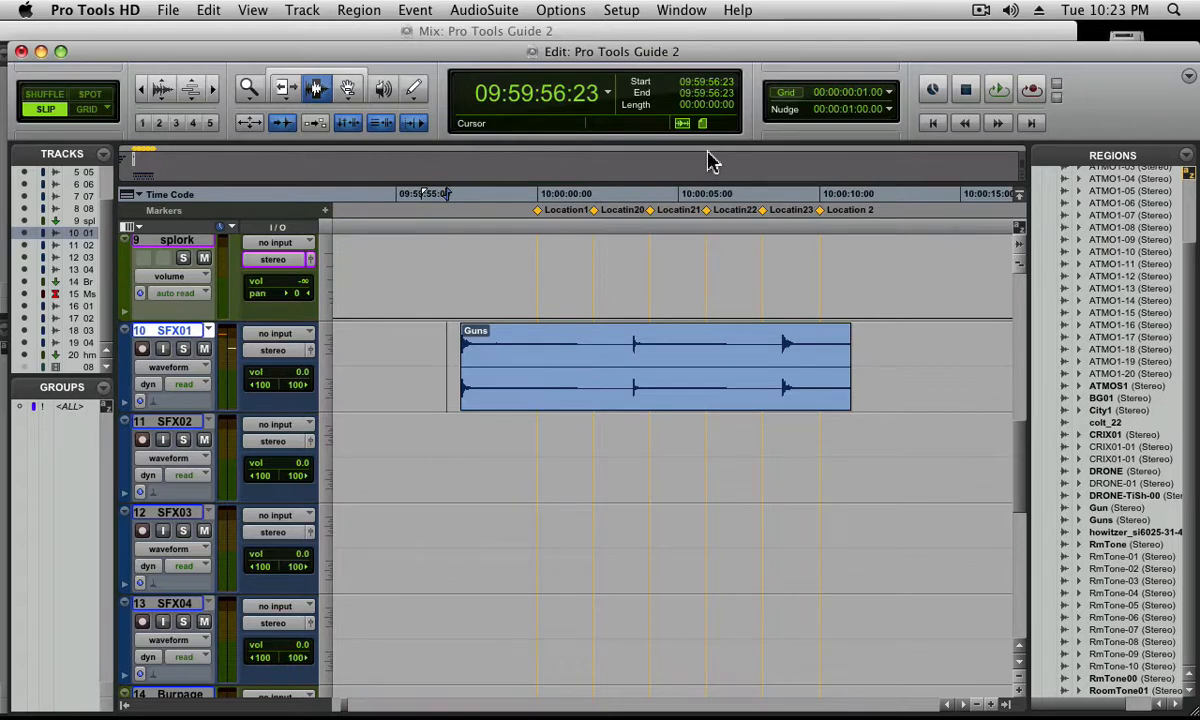
key(super+bracketright)
key(super+bracketright)
key(super+bracketright)
key(super+bracketright)
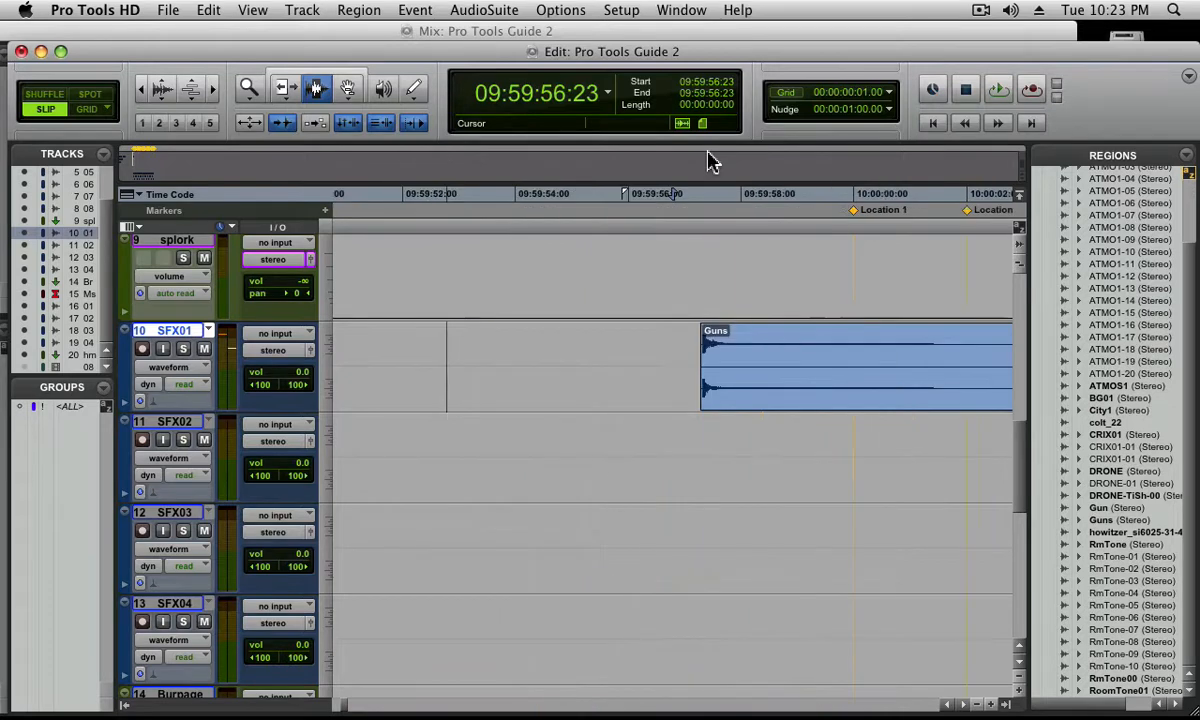
key(super+bracketright)
key(super+bracketright)
key(super+bracketright)
key(super+bracketright)
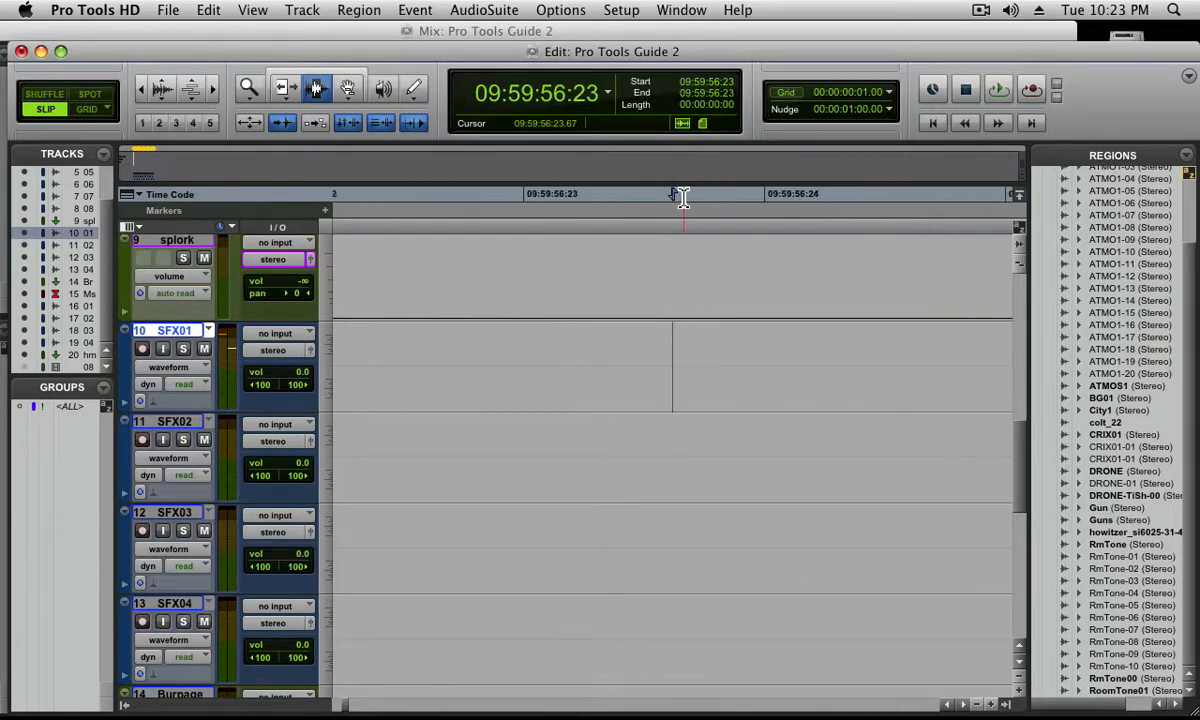
key(Tab)
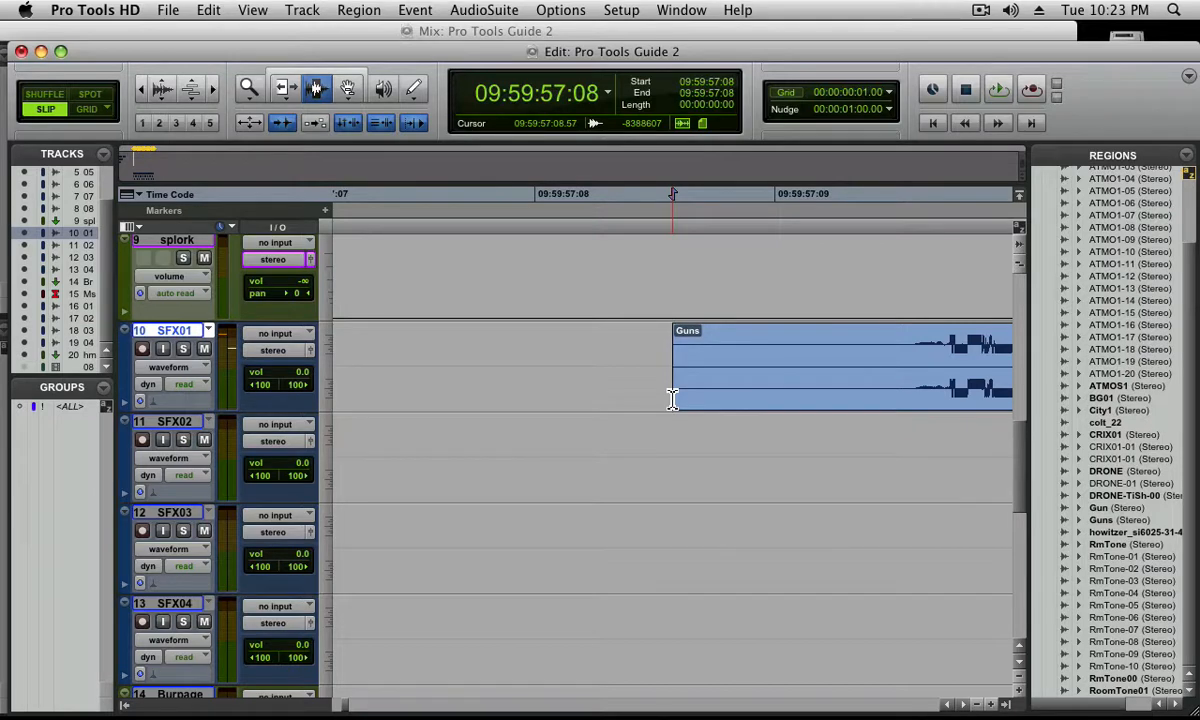
Jump the edit cursor to the first transient in the Guns region and set the nudge value to 00:00:00:01.00
click(285, 124)
key(Tab)
key(minus)
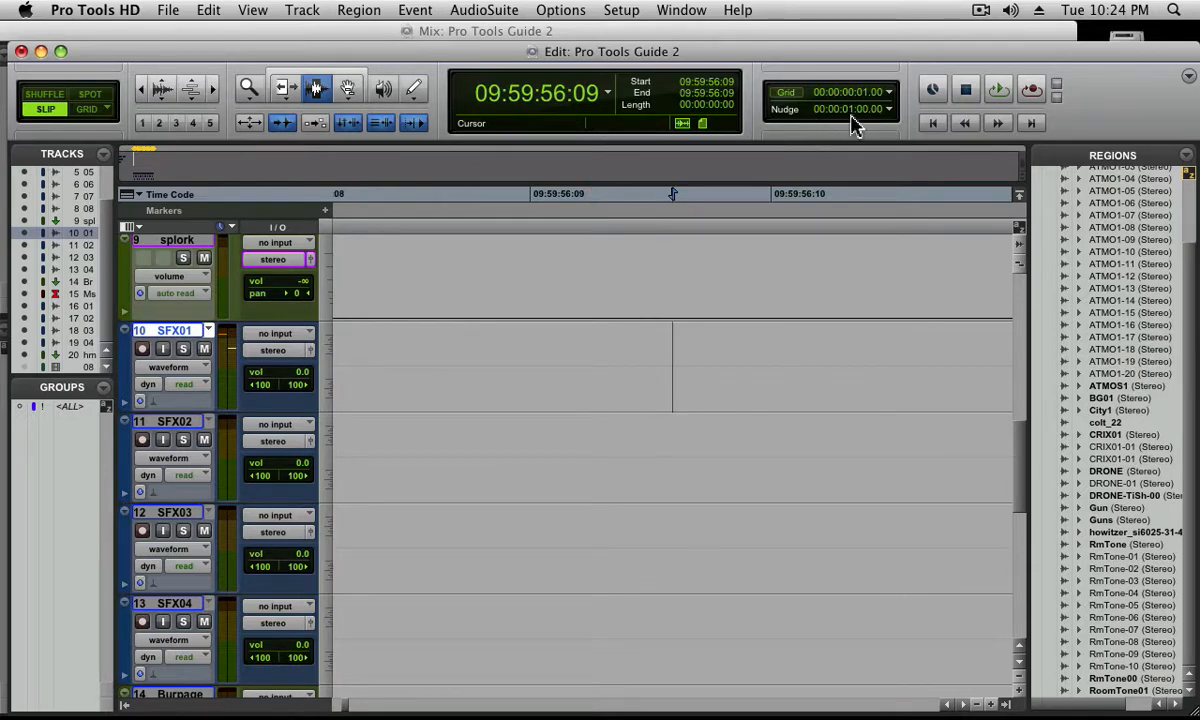
key(alt+super+minus)
key(Tab)
key(plus)
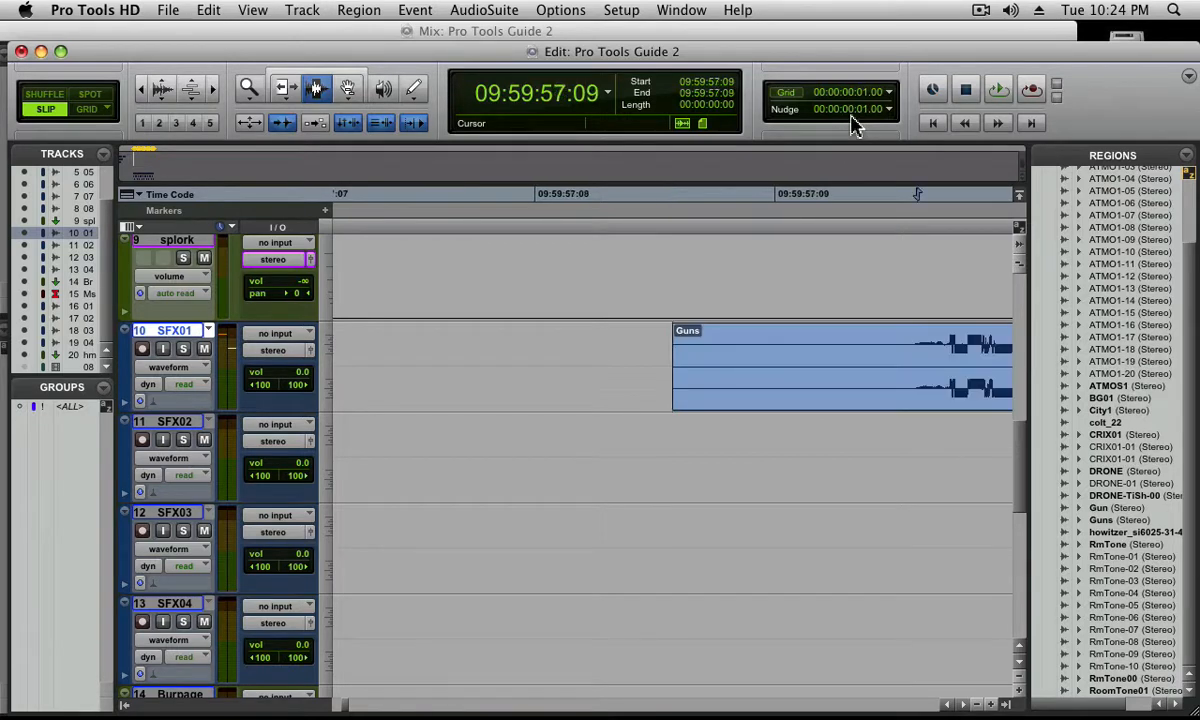
Move the cursor back one frame from the transient and trim away the start of the Guns region up to there
key(minus)
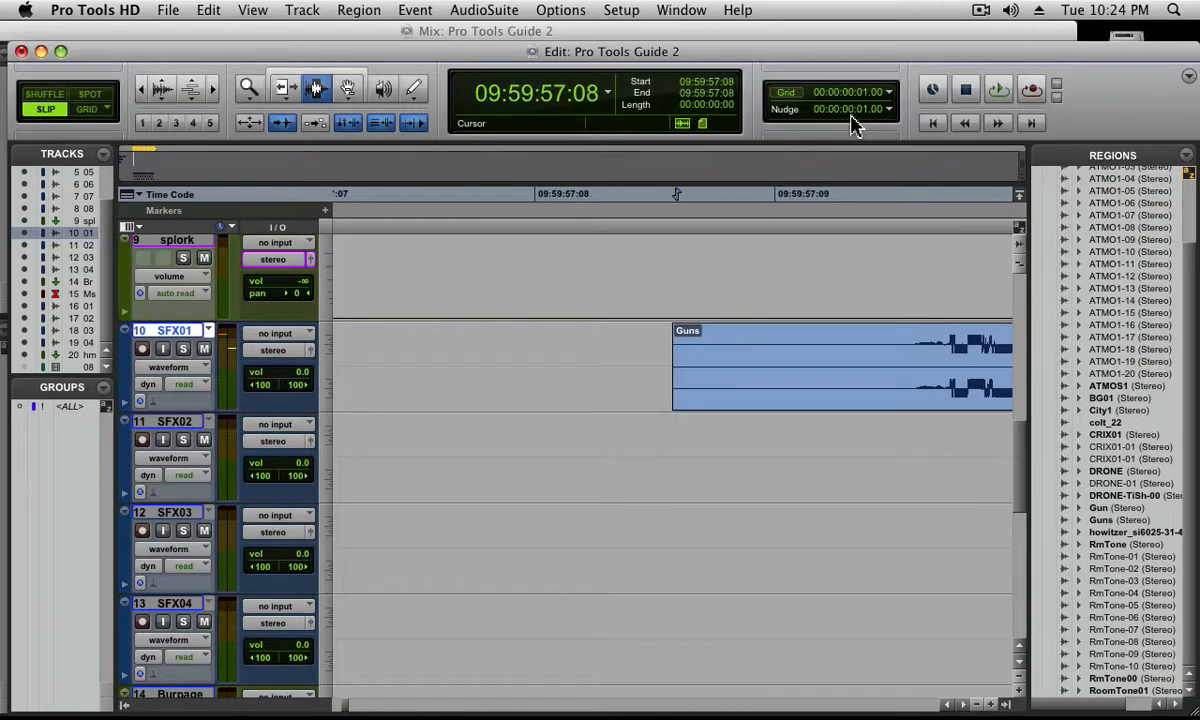
shift+click(617, 385)
key(Delete)
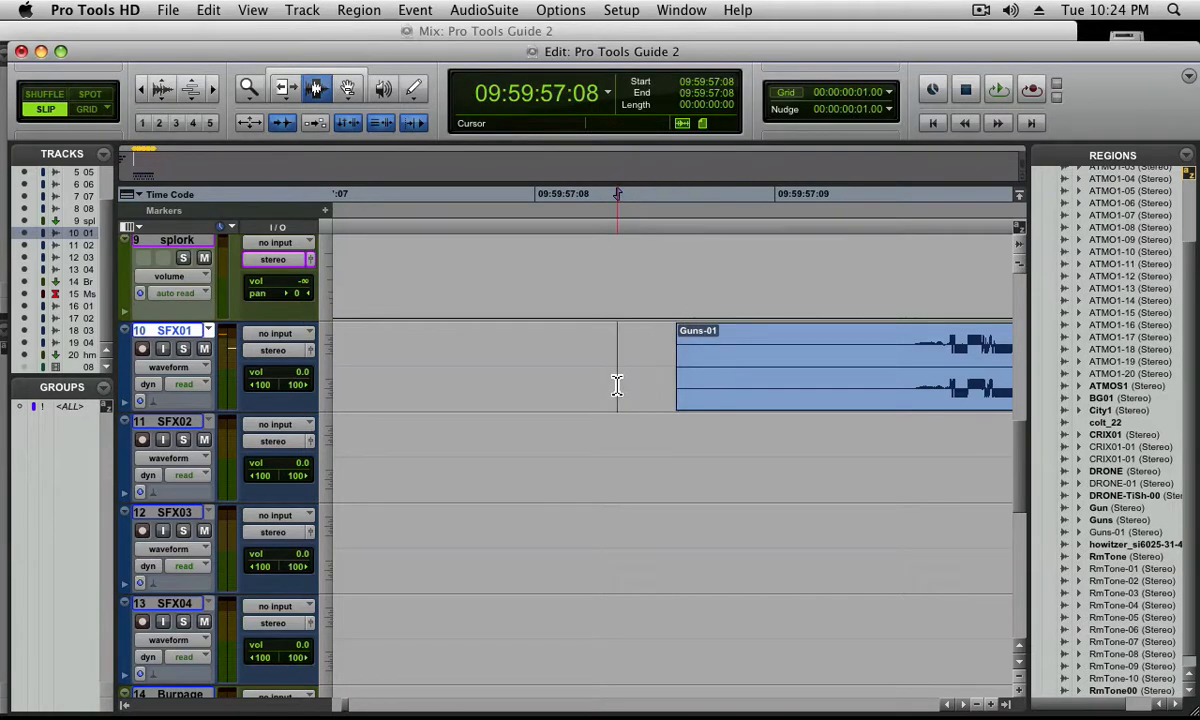
Split the Guns region on SFX01 one frame before its second gunshot, whose transient is at 10:00:03:12
key(super+bracketleft)
key(super+bracketleft)
key(super+bracketleft)
key(super+bracketleft)
key(super+bracketleft)
key(super+bracketleft)
key(super+bracketleft)
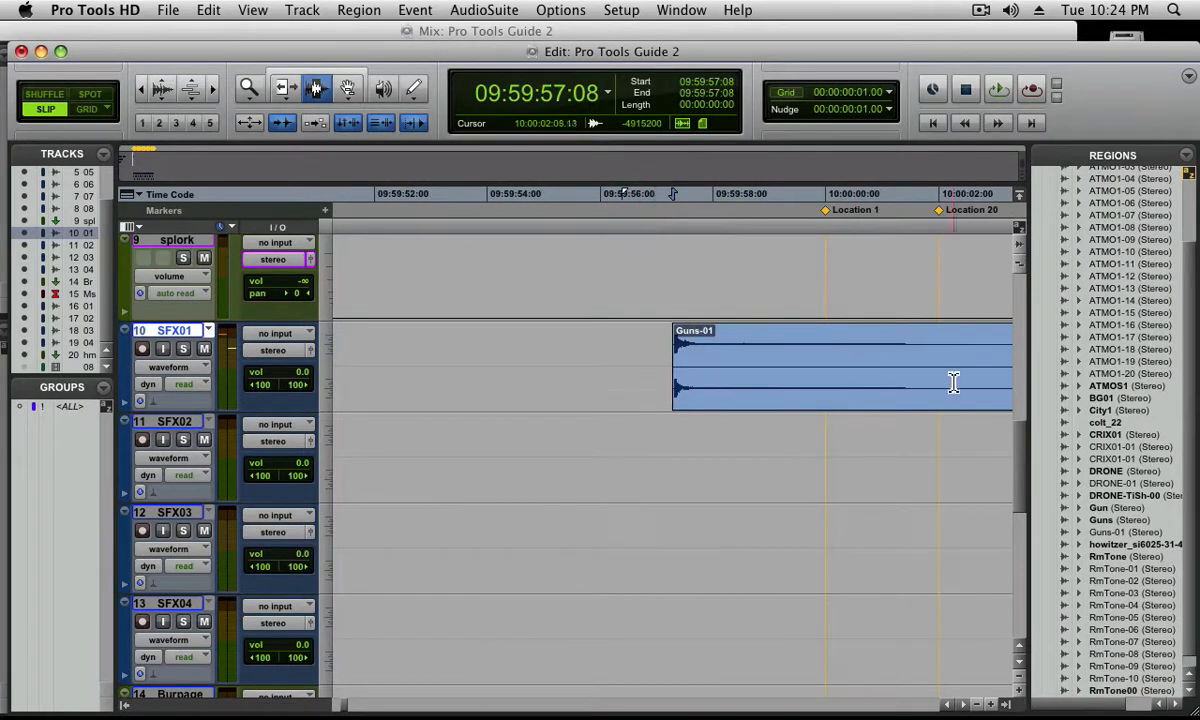
click(951, 382)
key(Tab)
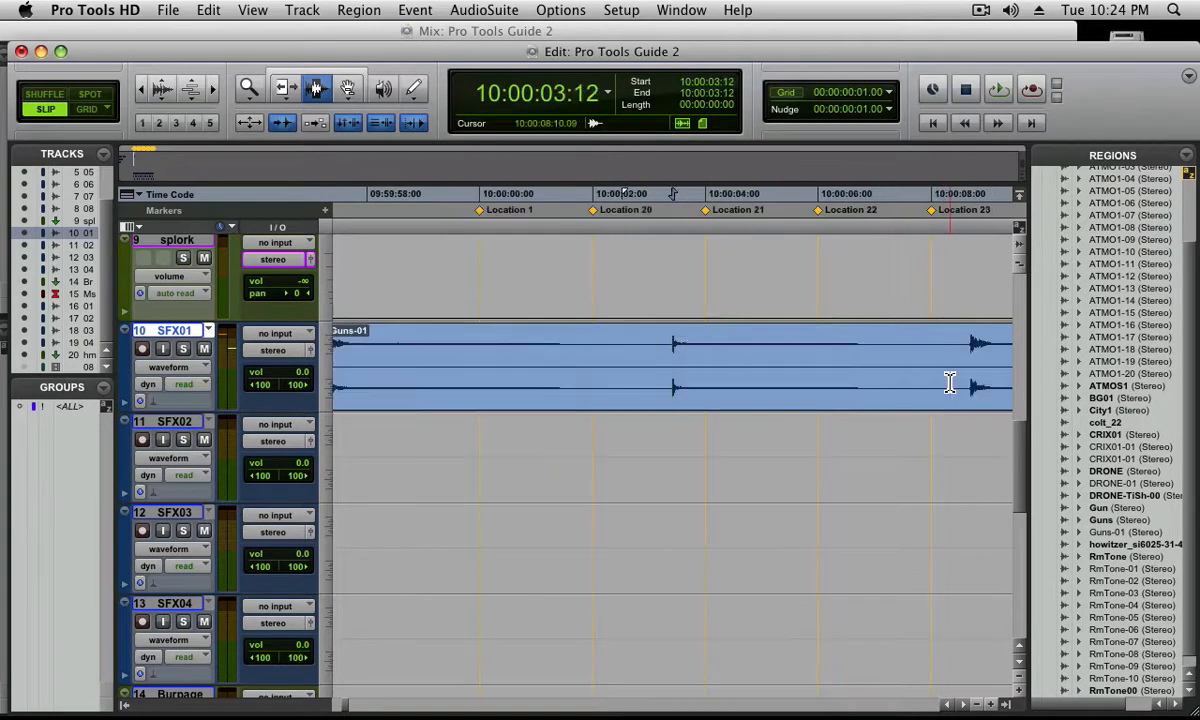
key(minus)
key(super+e)
Split the region on SFX01 again one frame before the third gunshot, at 10:00:08:19
click(948, 384)
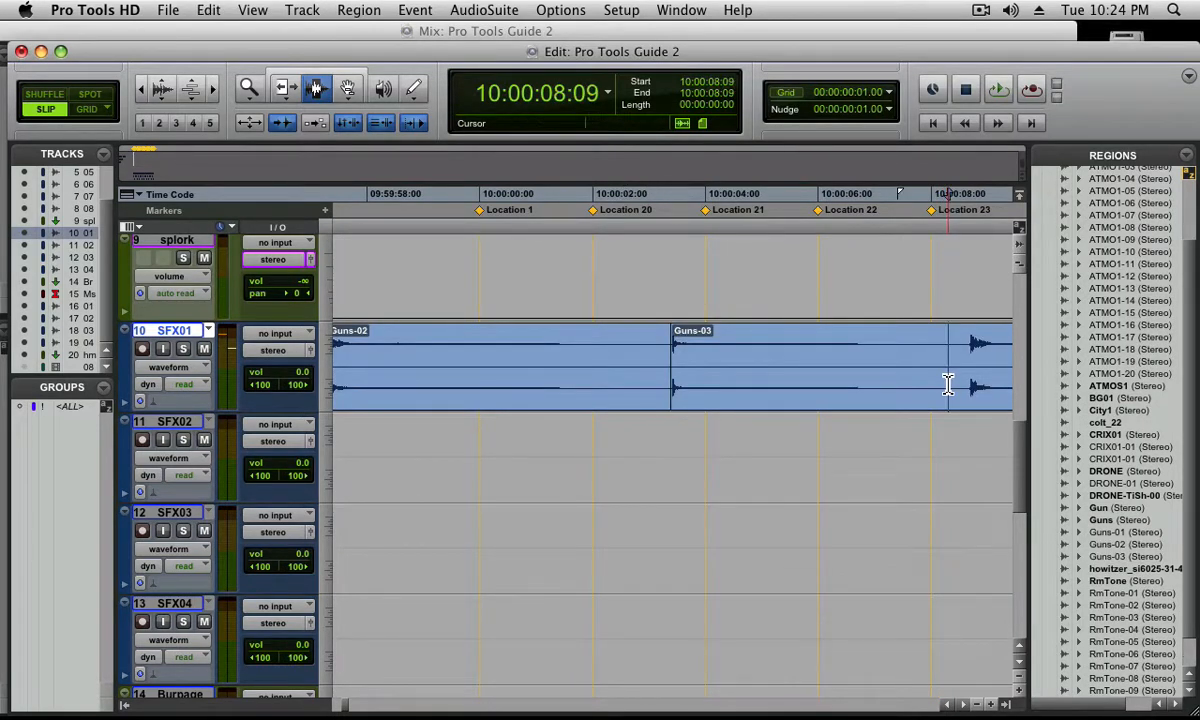
key(minus)
key(super+e)
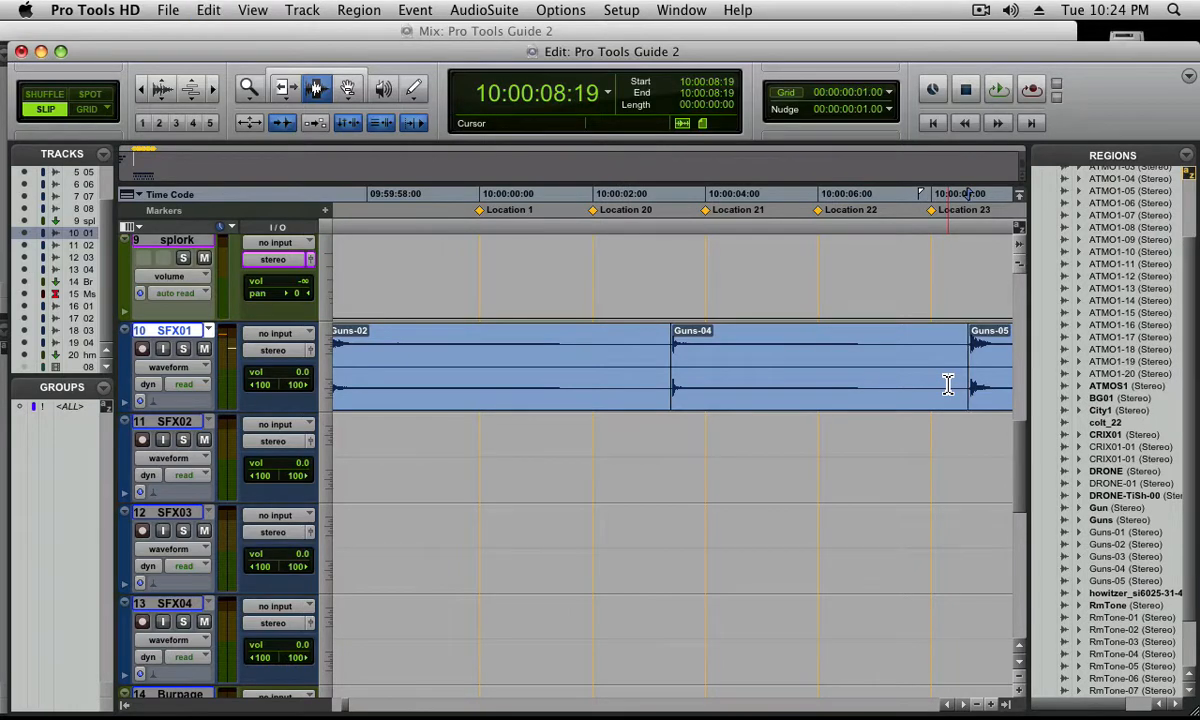
Move the three Guns regions onto SFX02 with the Grabber, spacing them apart with Guns-04 at about 10:00:06:03 and Guns-05 at 10:00:14:11
key(super+[)
key(super+[)
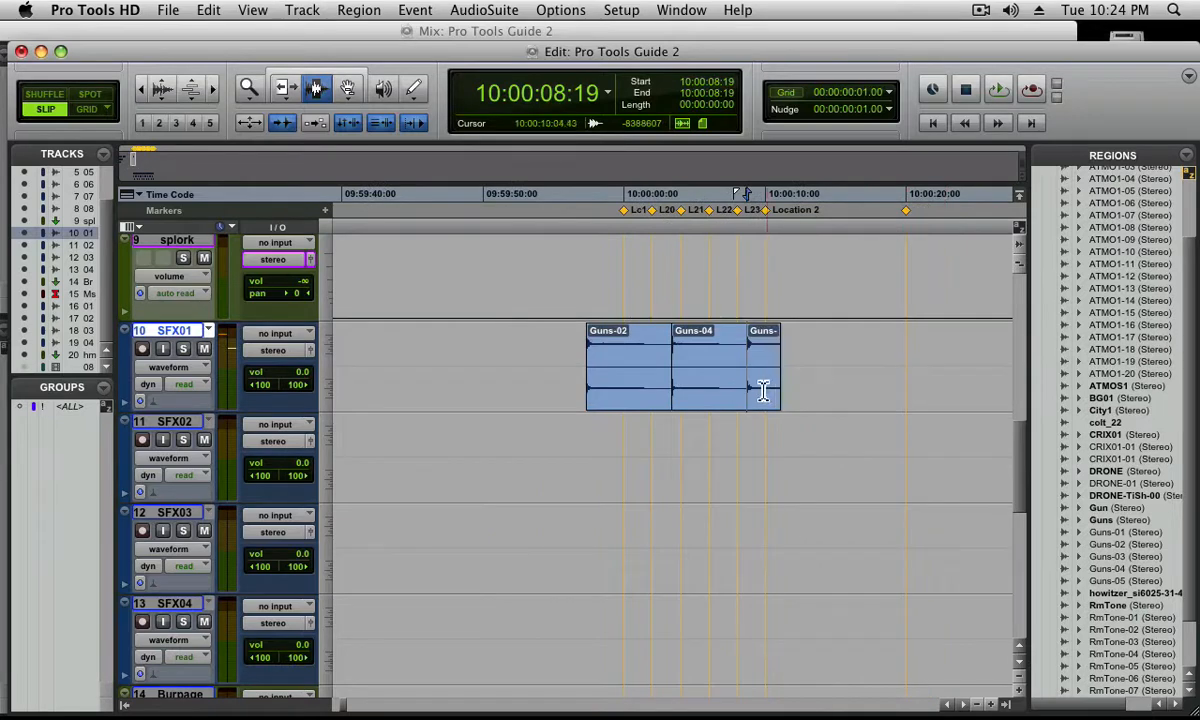
key(F8)
drag(651, 409, 620, 455)
drag(688, 388, 747, 493)
drag(769, 396, 848, 450)
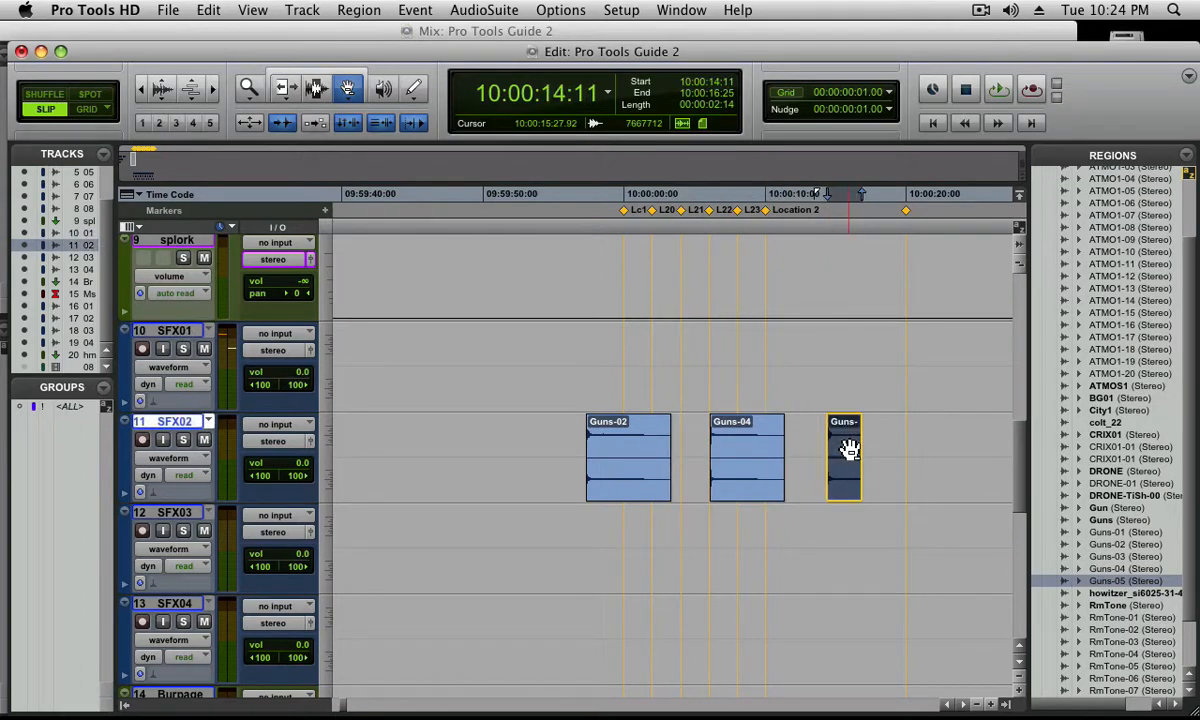
Move Guns-05 back up to SFX01 at 10:00:14:11 and fit it together with Guns-02 in the view
drag(848, 450, 830, 396)
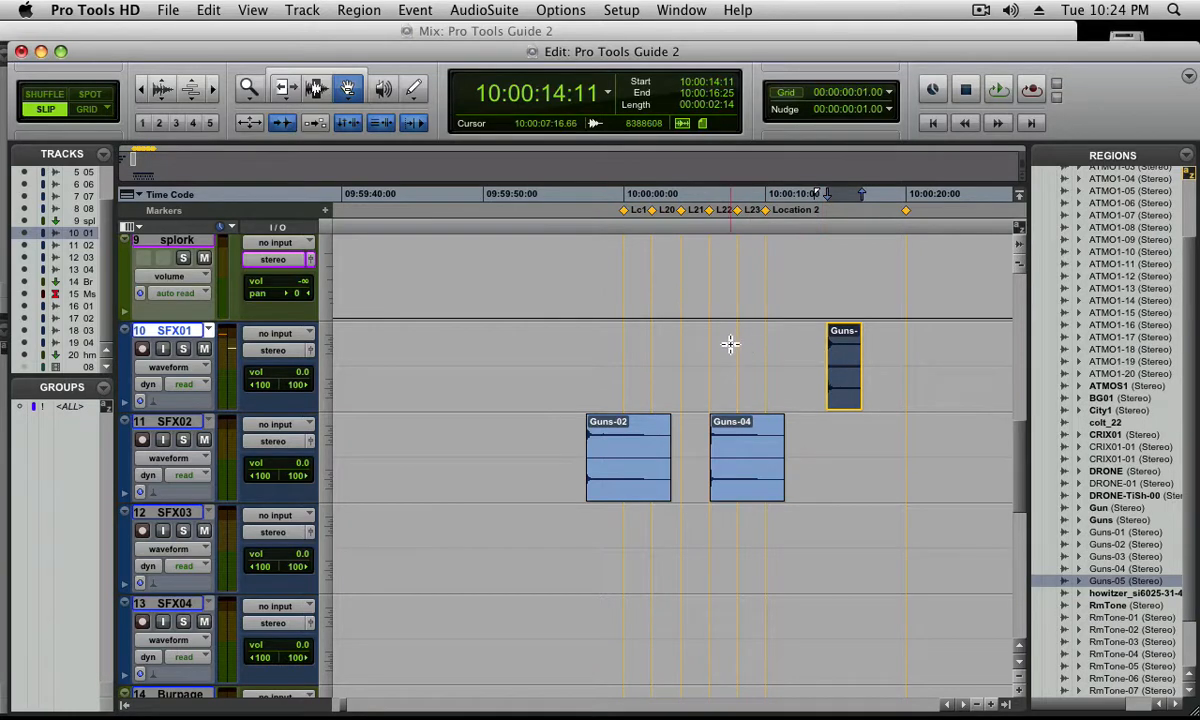
shift+click(638, 457)
key(alt+f)
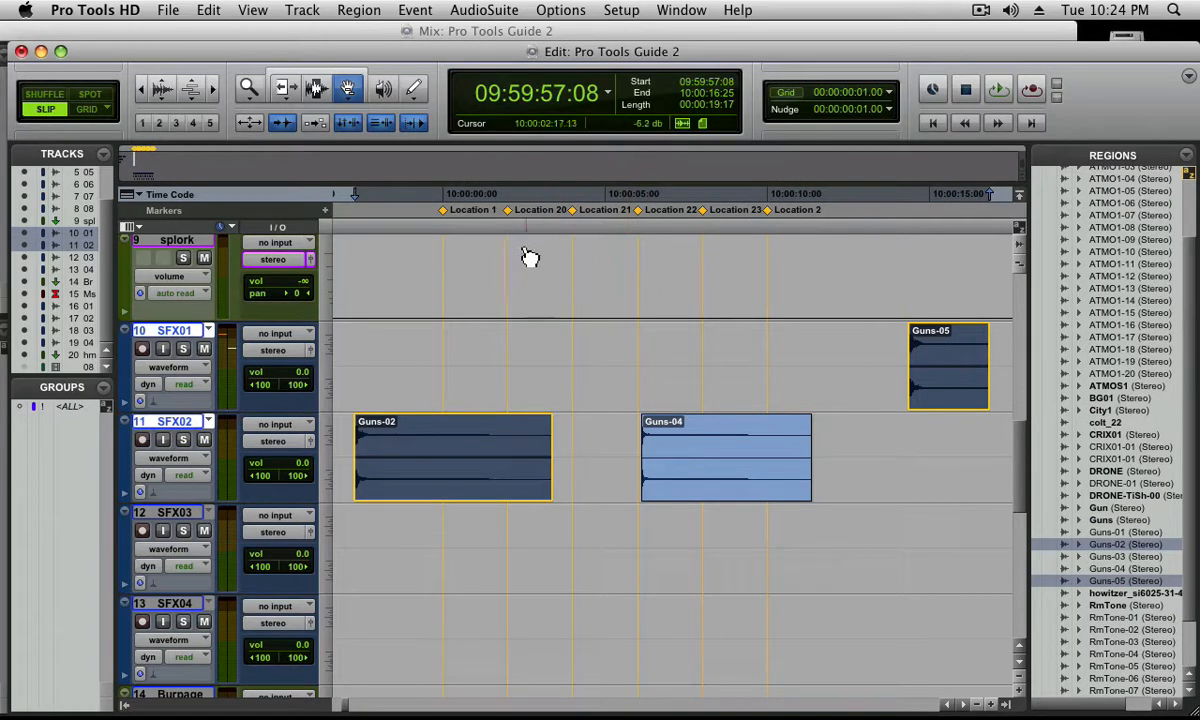
Recall memory location 20, set the Grabber to Time mode and snap the end of Guns-05 to 10:00:02:00
click(556, 341)
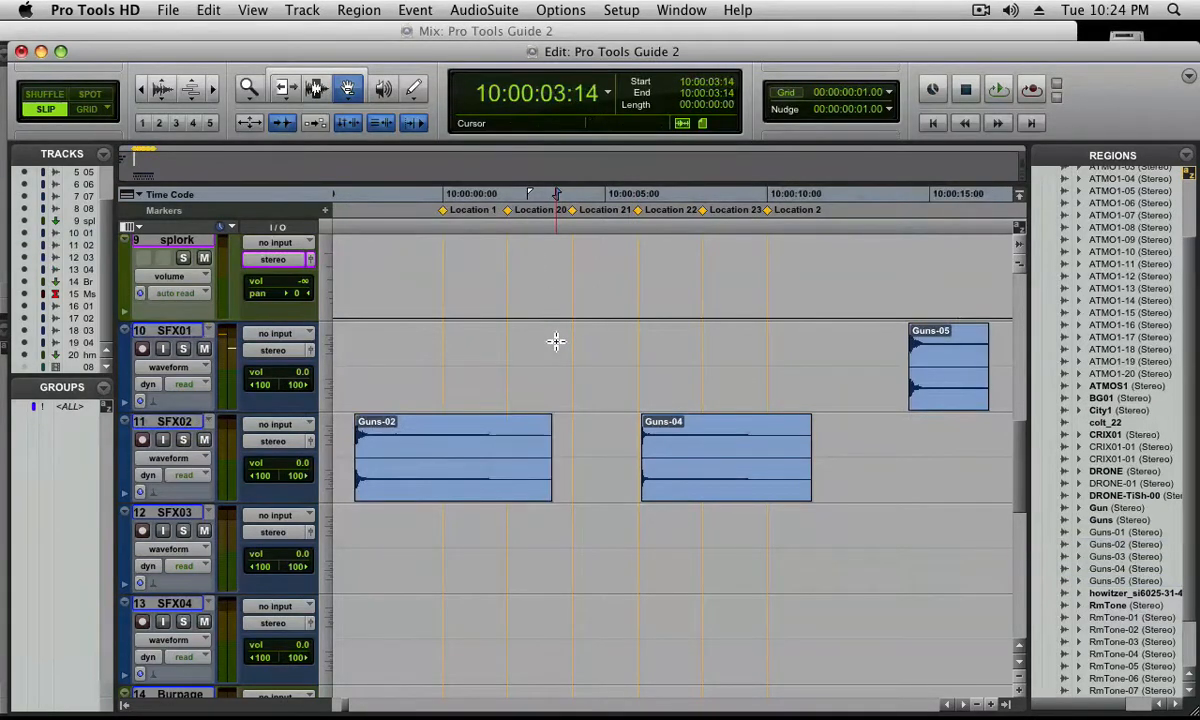
key(KP_Decimal)
key(KP_2)
key(KP_0)
key(KP_Decimal)
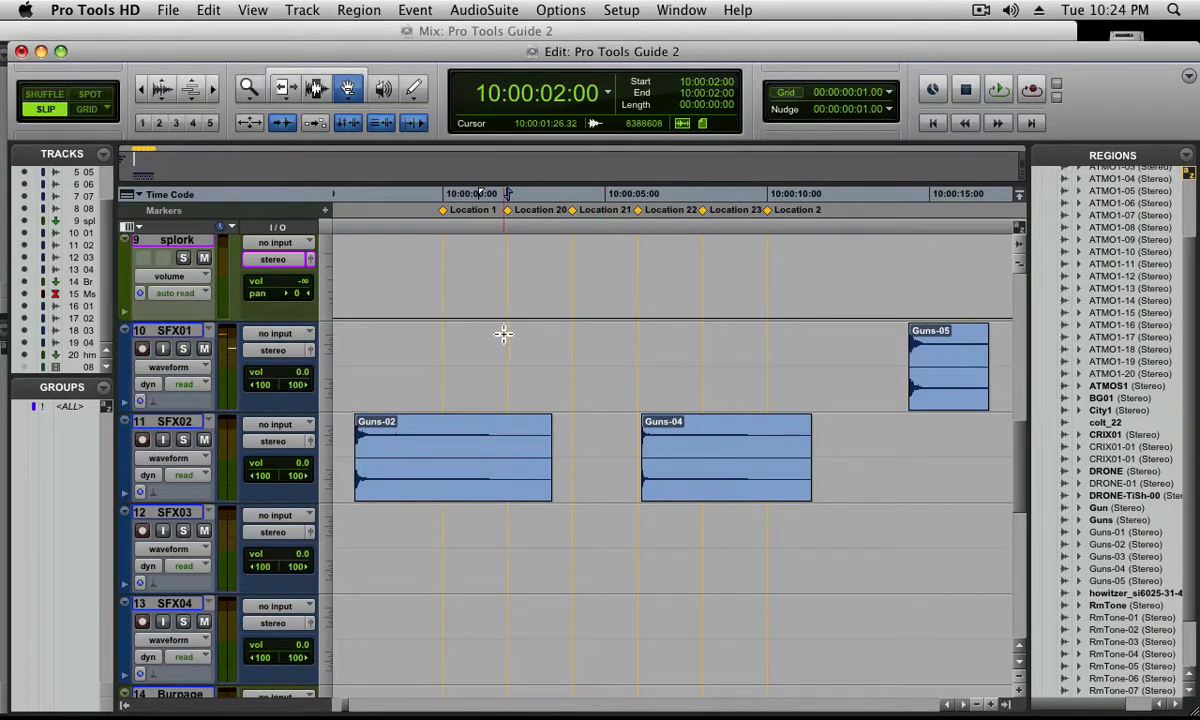
click(347, 92)
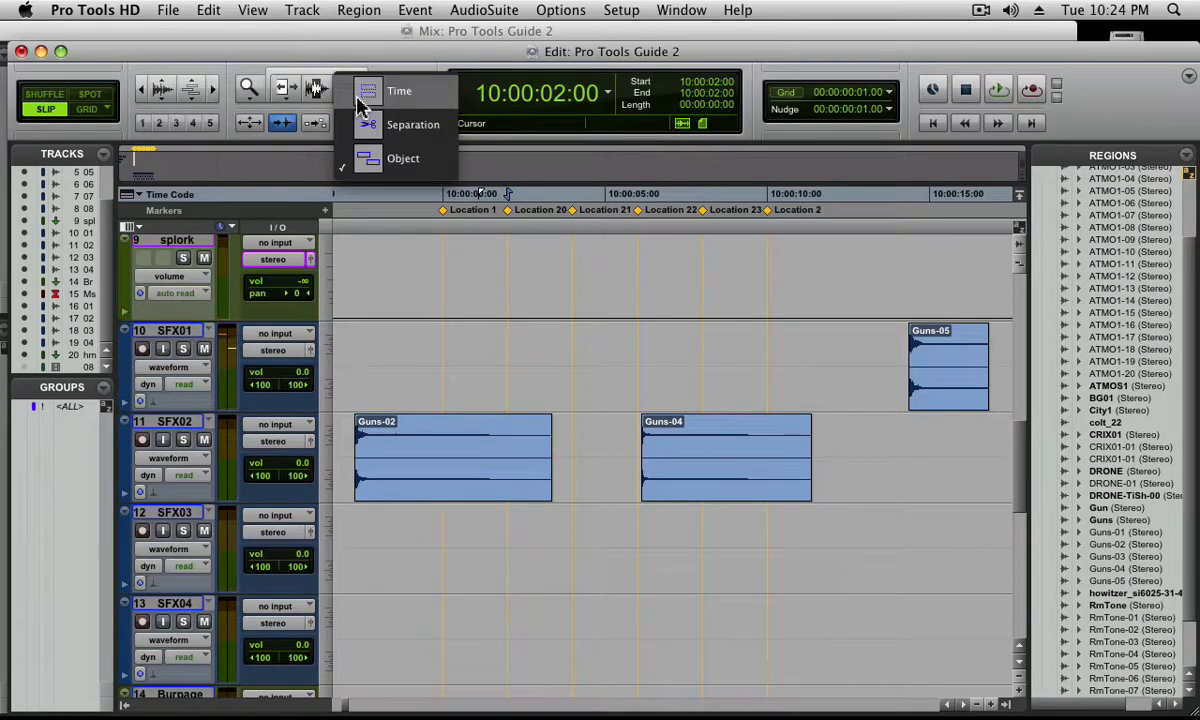
click(362, 93)
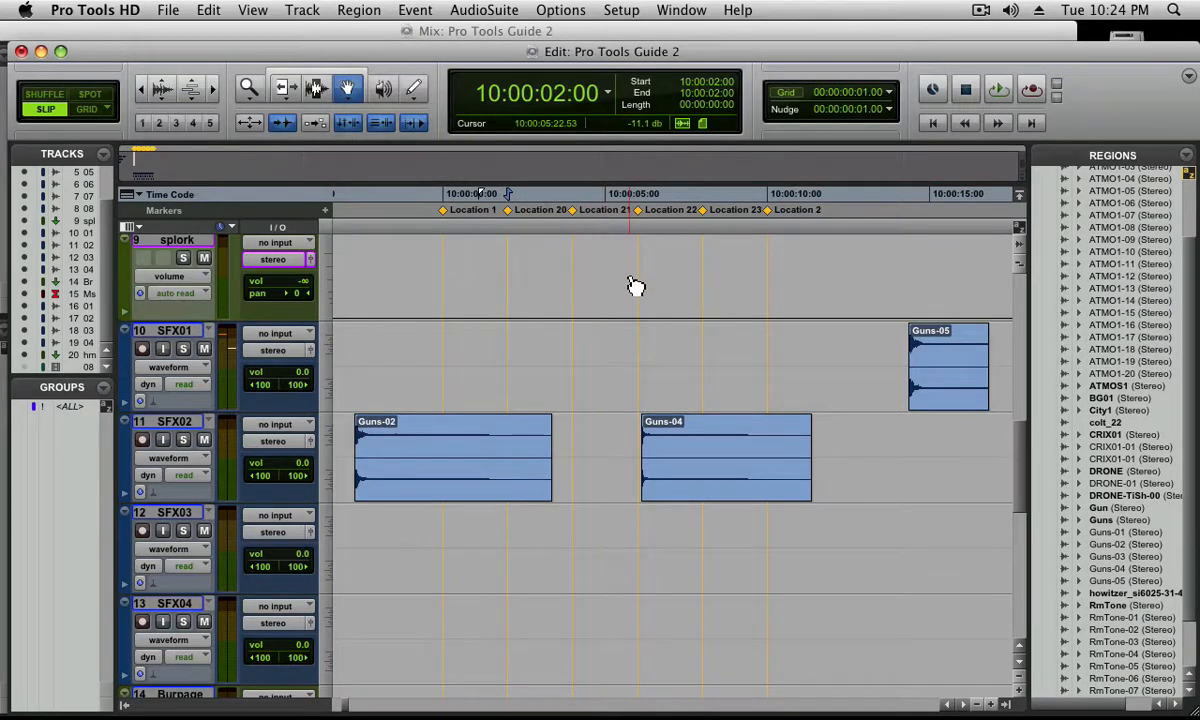
ctrl+super+click(932, 370)
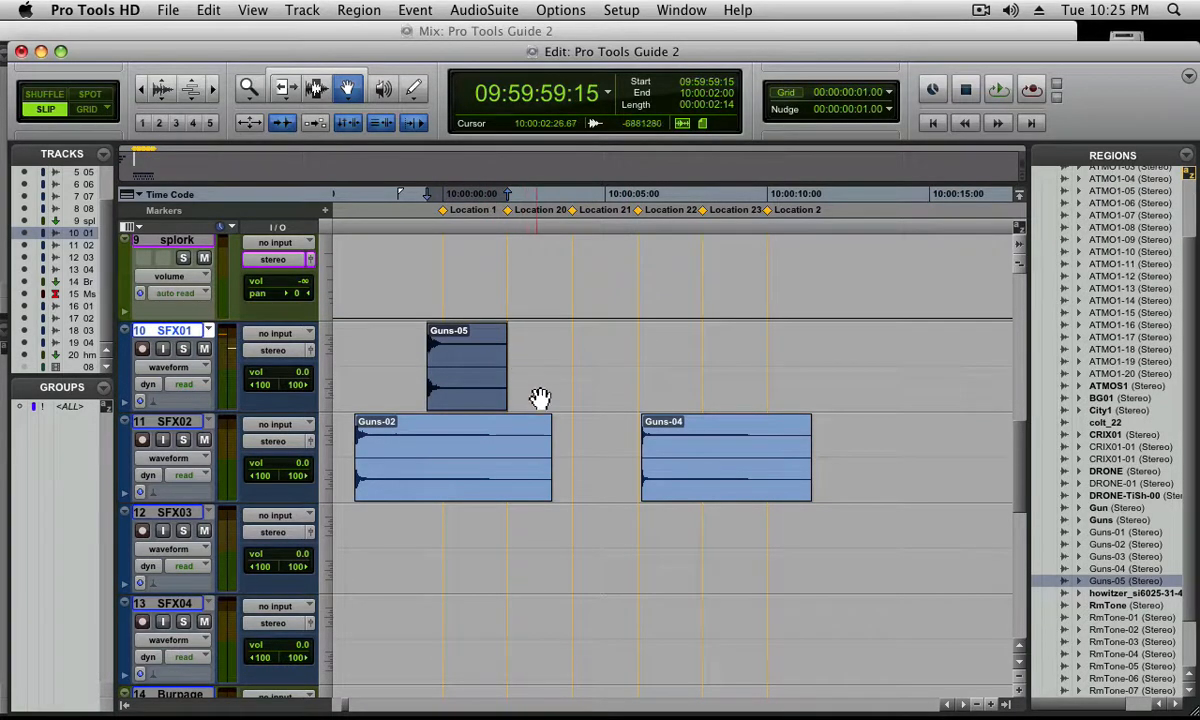
Place the cursor one frame after the start of Guns-04 on SFX02, at 10:00:06:04, and set a sync point there
click(690, 475)
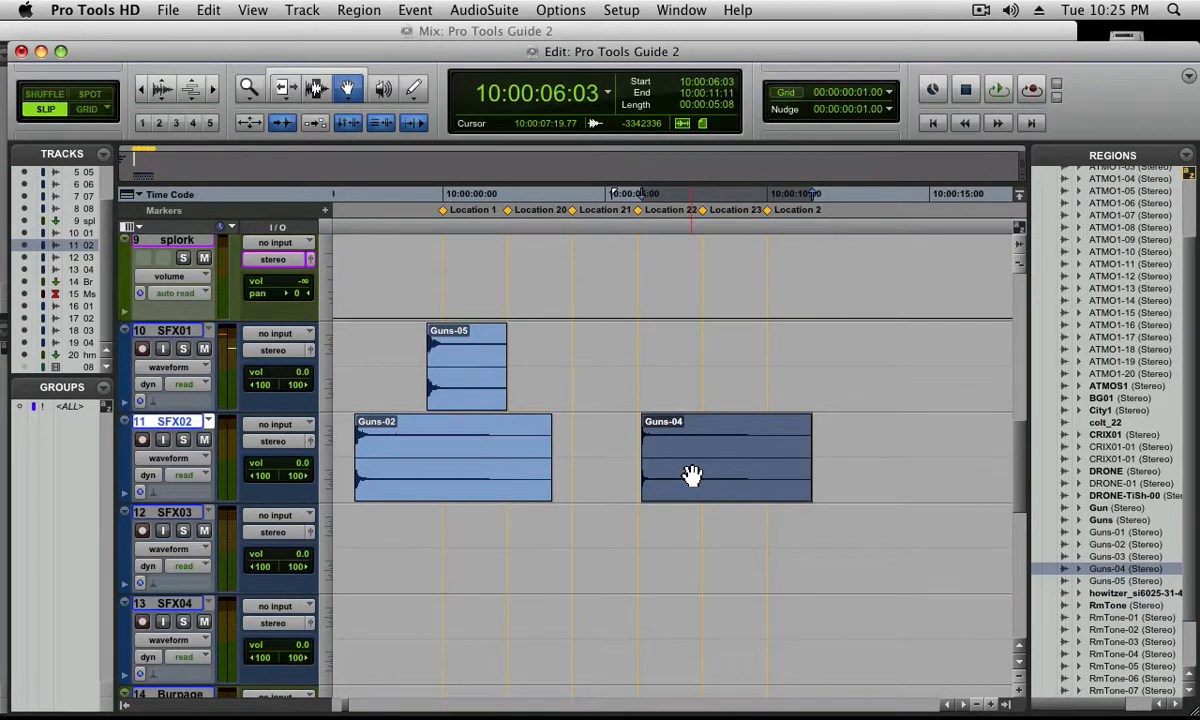
key(F7)
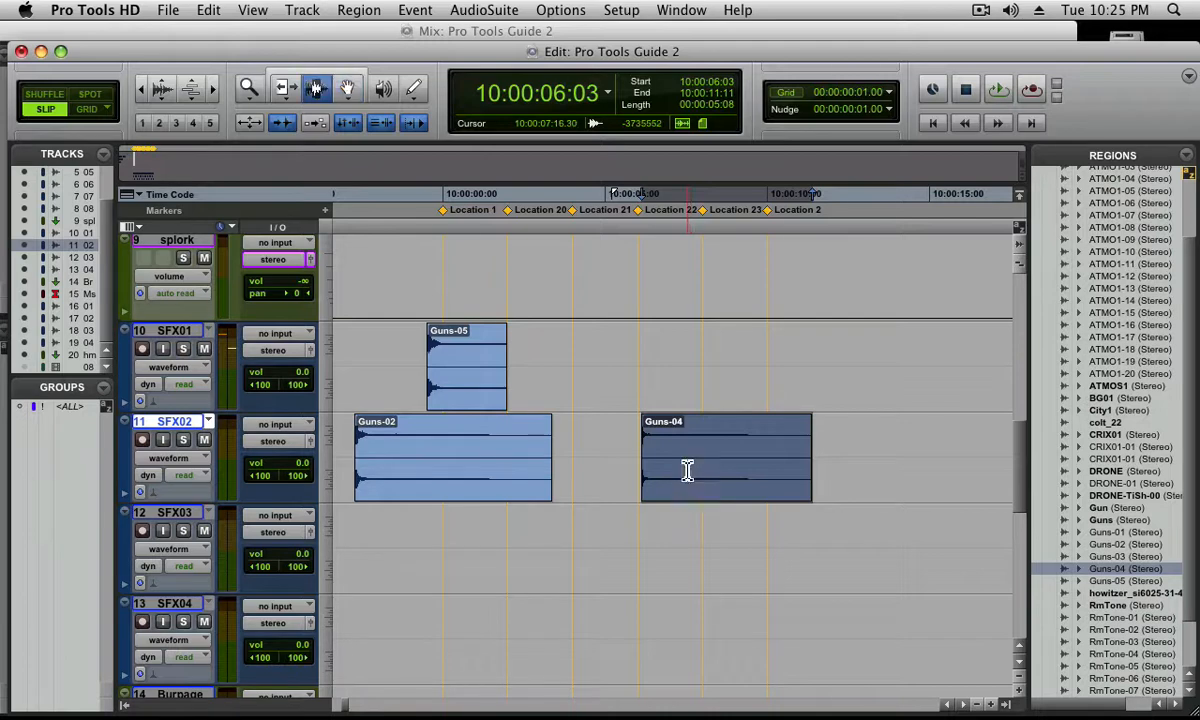
click(599, 463)
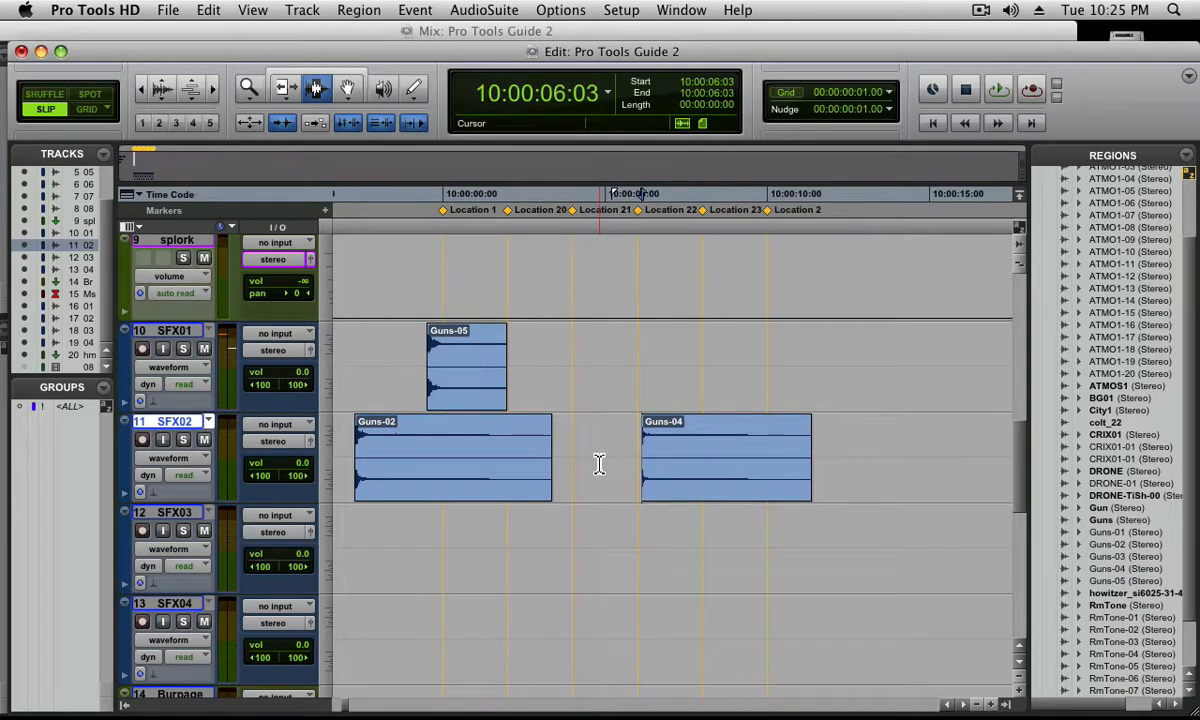
key(KP_Add)
key(super+])
key(super+])
key(super+])
key(super+])
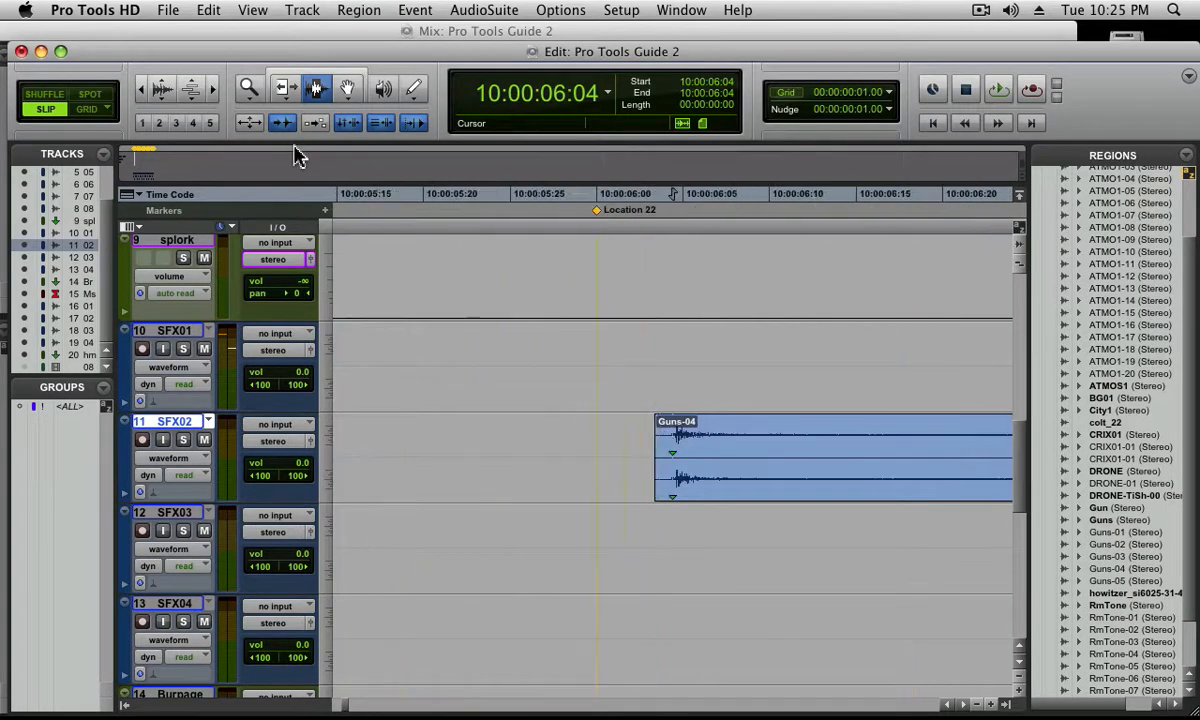
Move Guns-04 from SFX02 up to SFX01, keeping its start at 10:00:06:03
key(super+[)
key(super+[)
key(super+[)
key(super+[)
key(super+[)
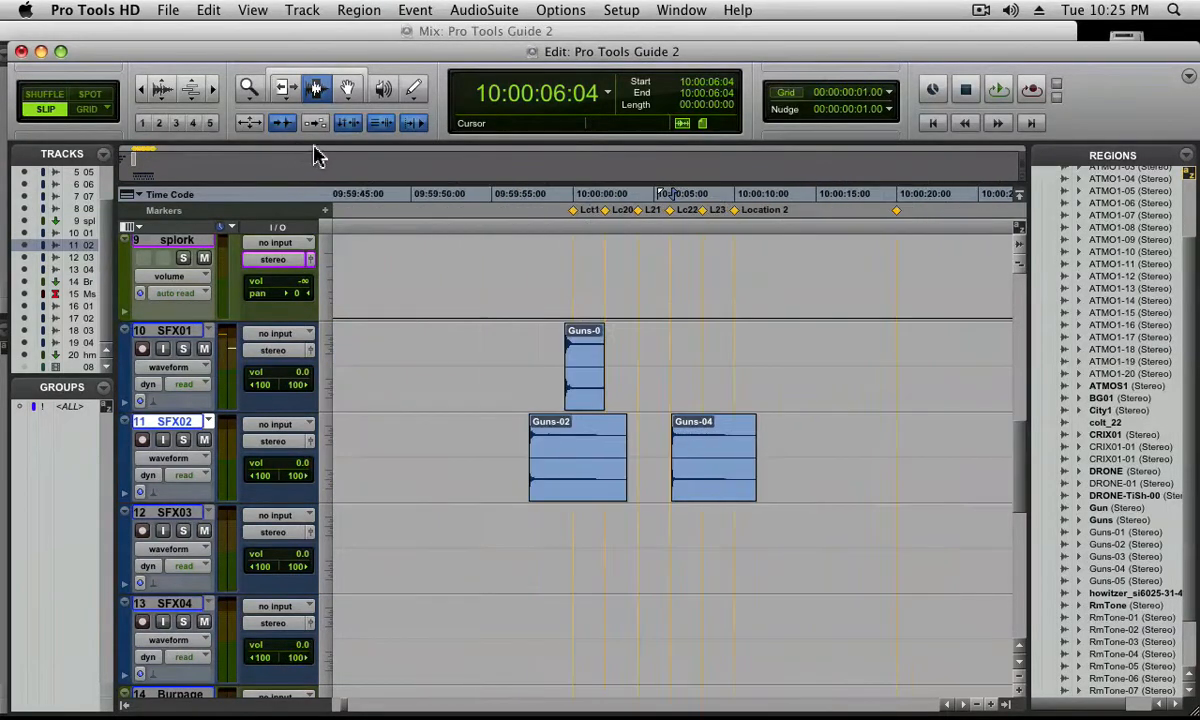
key(F8)
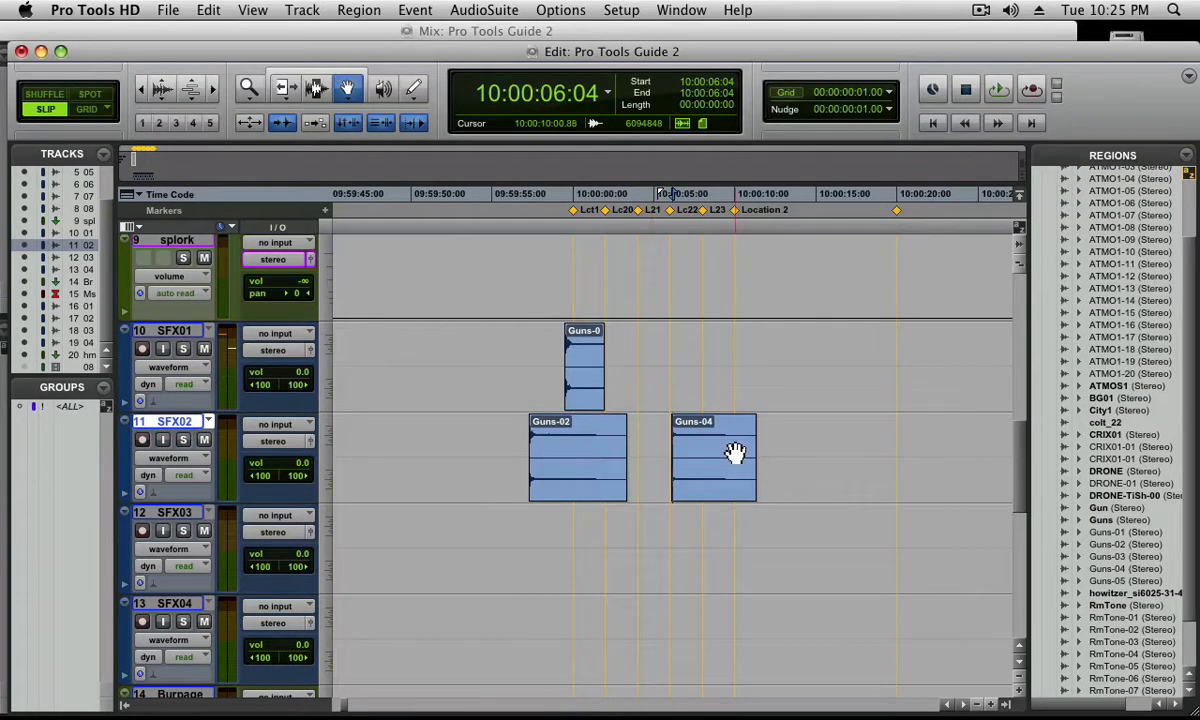
drag(700, 440, 718, 385)
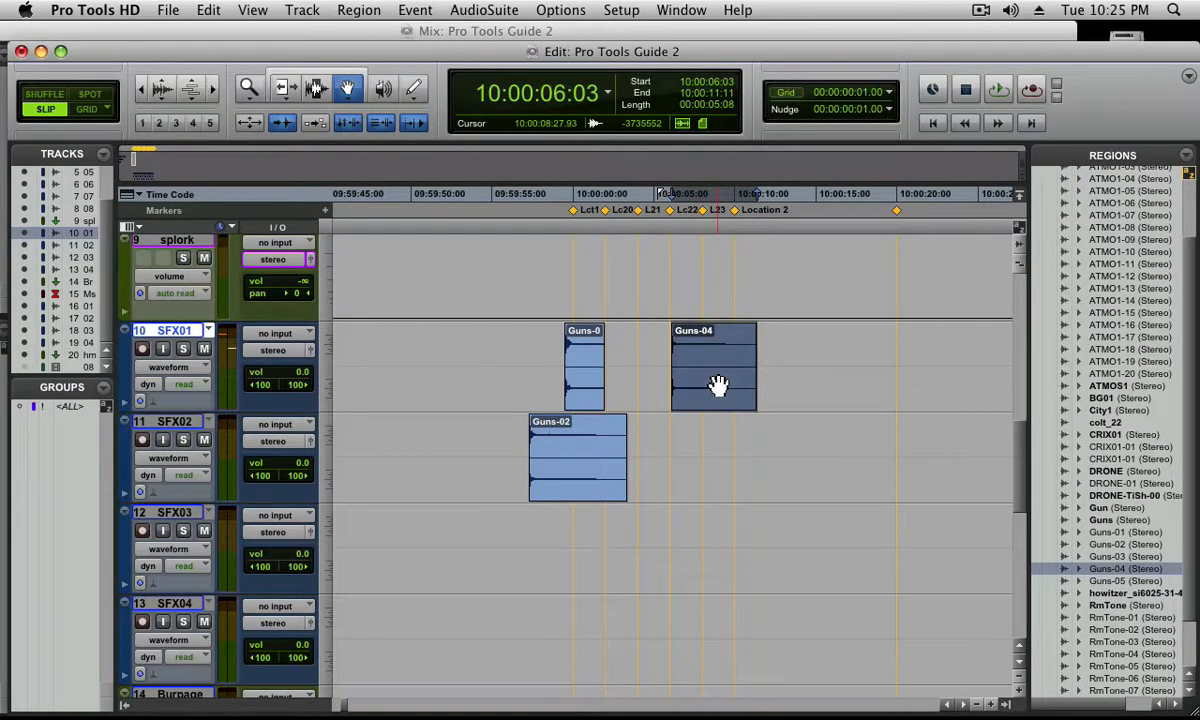
Recall memory location 21, snap the sync point of Guns-04 to 10:00:04:00 and inspect its alignment with the marker
key(KP_Decimal)
key(KP_2)
key(KP_1)
key(KP_Decimal)
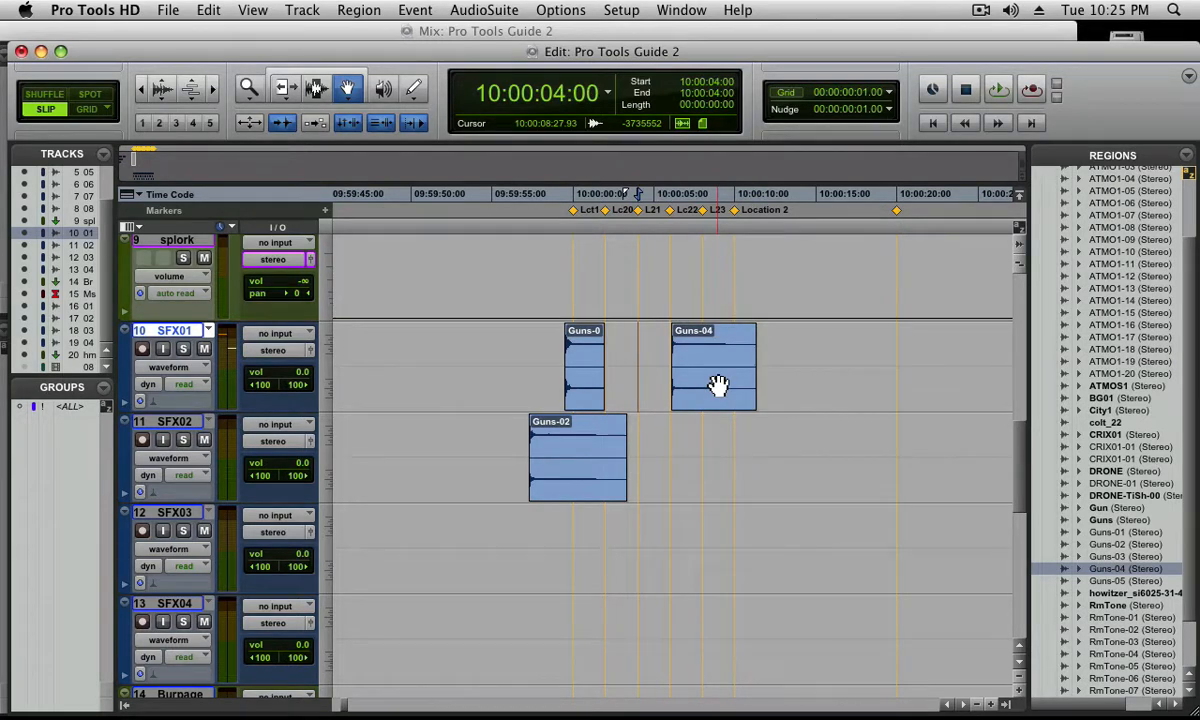
ctrl+click(718, 385)
key(super+])
key(super+])
key(super+])
key(super+])
key(super+])
key(super+])
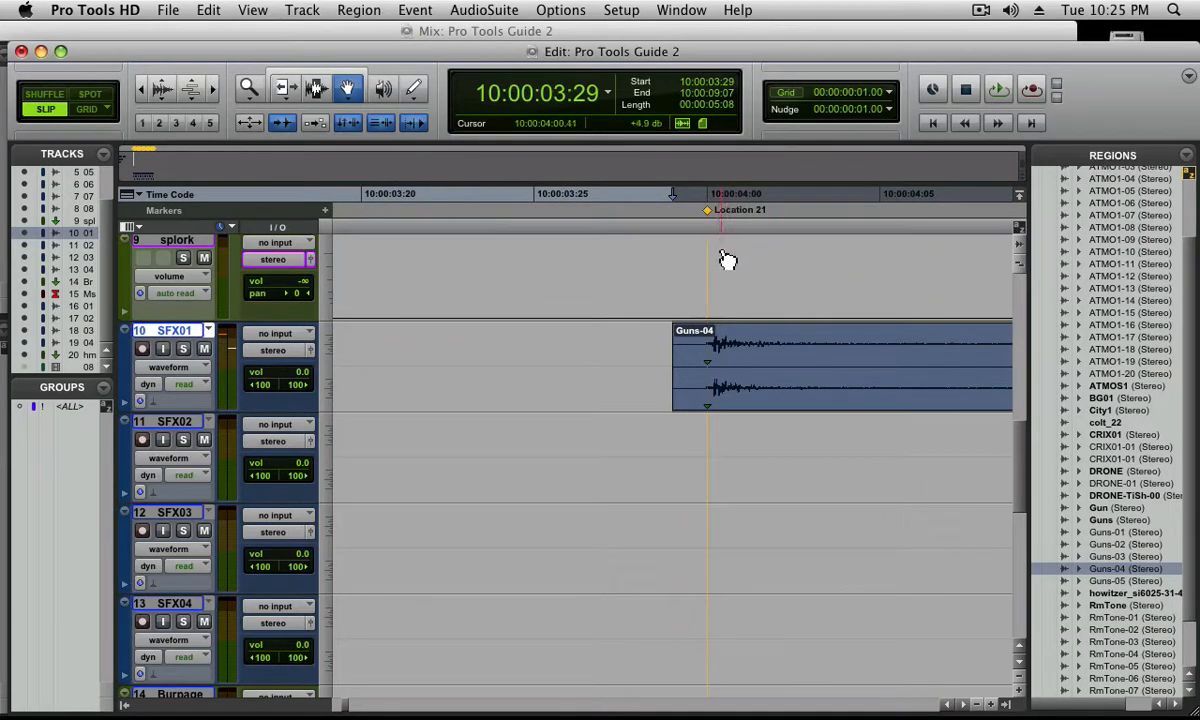
Recall memory location 22 and snap the start of Guns-02 on SFX02 to 10:00:06:00
key(super+[)
key(super+[)
key(super+[)
key(super+[)
key(super+[)
key(super+[)
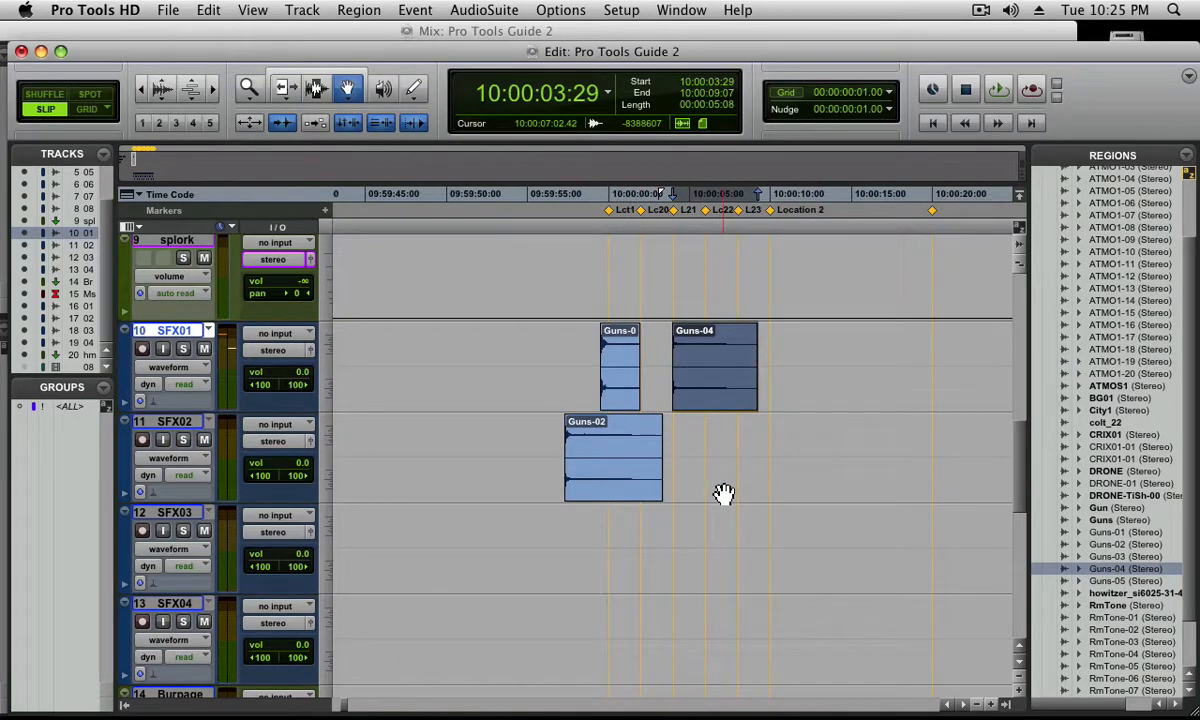
key(KP_Decimal)
key(2)
key(2)
key(KP_Decimal)
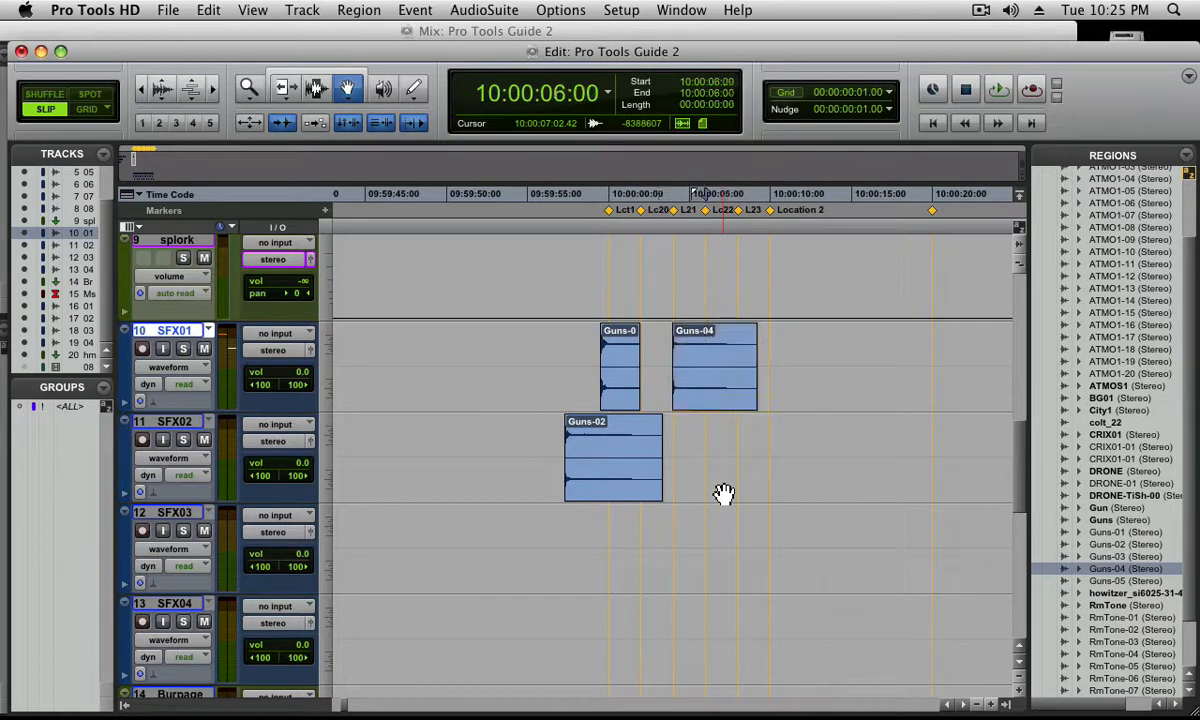
ctrl+click(588, 476)
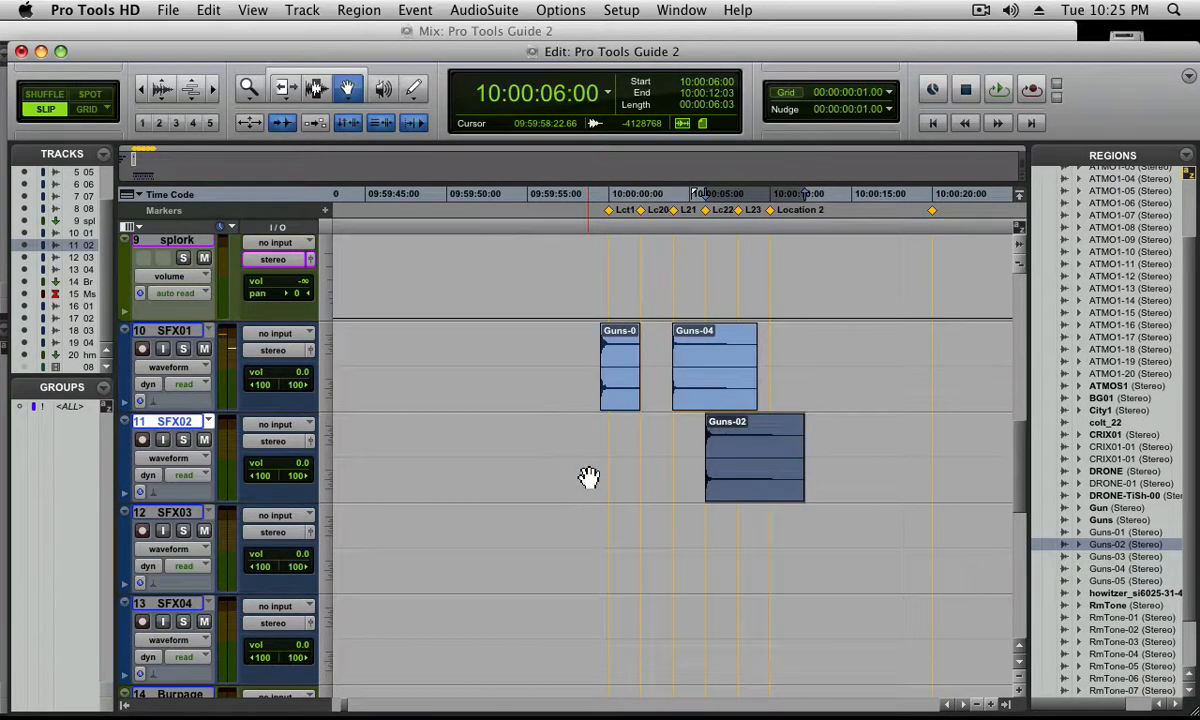
Nudge Guns-02 one frame earlier, to 10:00:05:29, so its gunshot lines up with the Location 22 marker
key(super+])
key(super+])
key(super+])
key(super+])
key(super+])
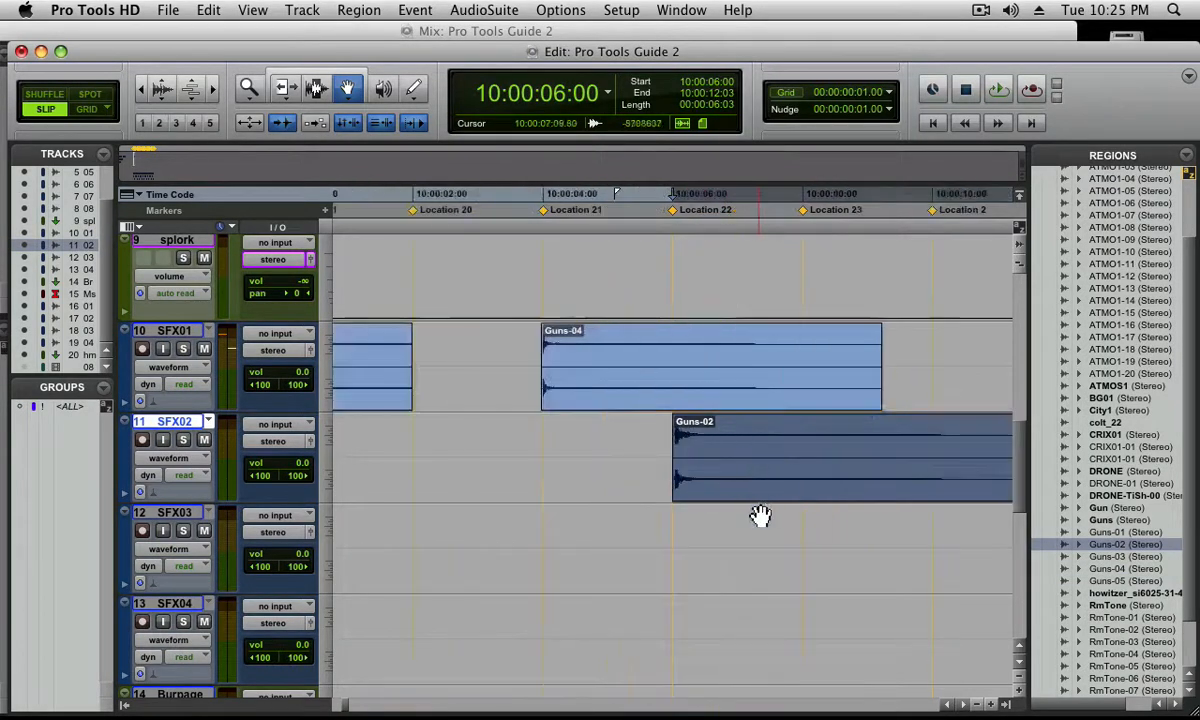
key(super+])
key(super+])
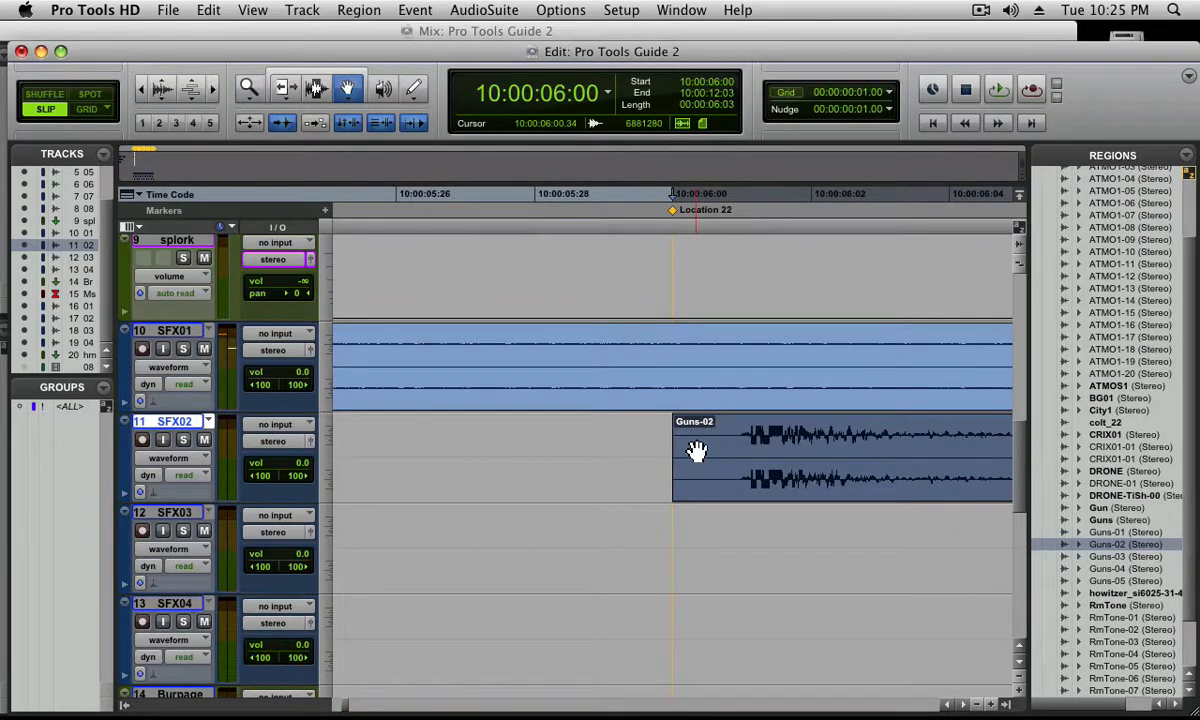
key(minus)
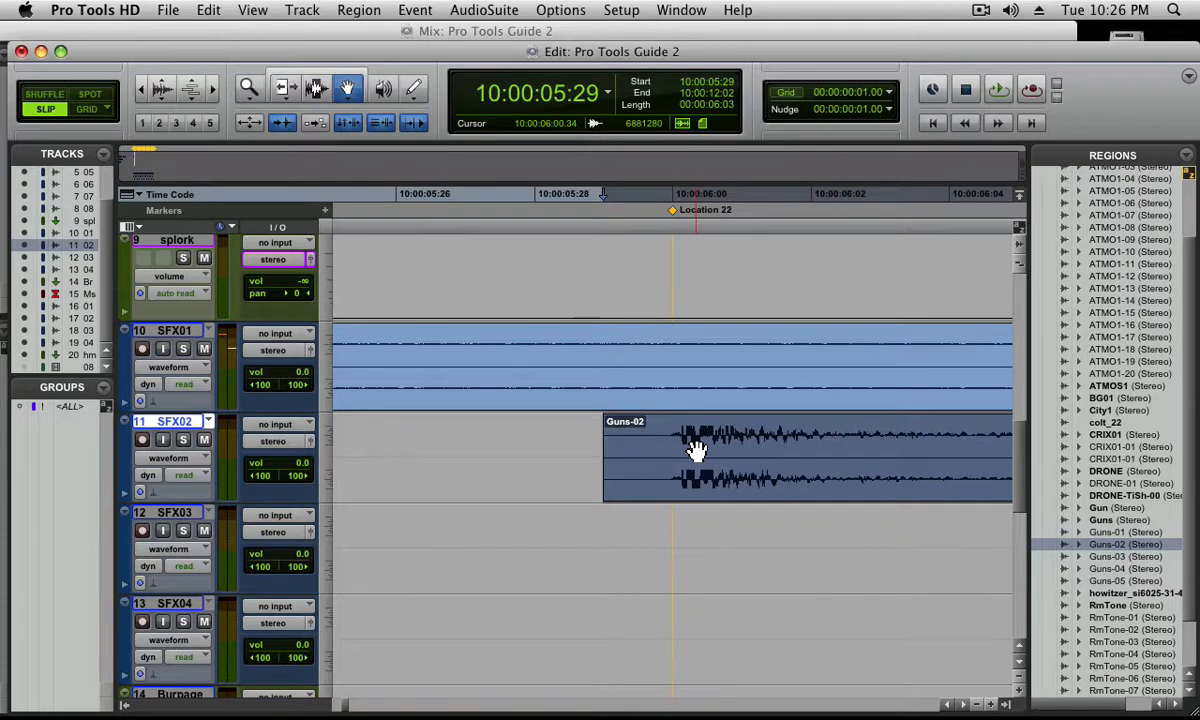
Select all three Guns regions across SFX01 and SFX02 and apply batch fades with a length of 33 milliseconds
key(super+[)
key(super+[)
key(super+[)
key(super+[)
key(super+[)
key(super+[)
key(super+[)
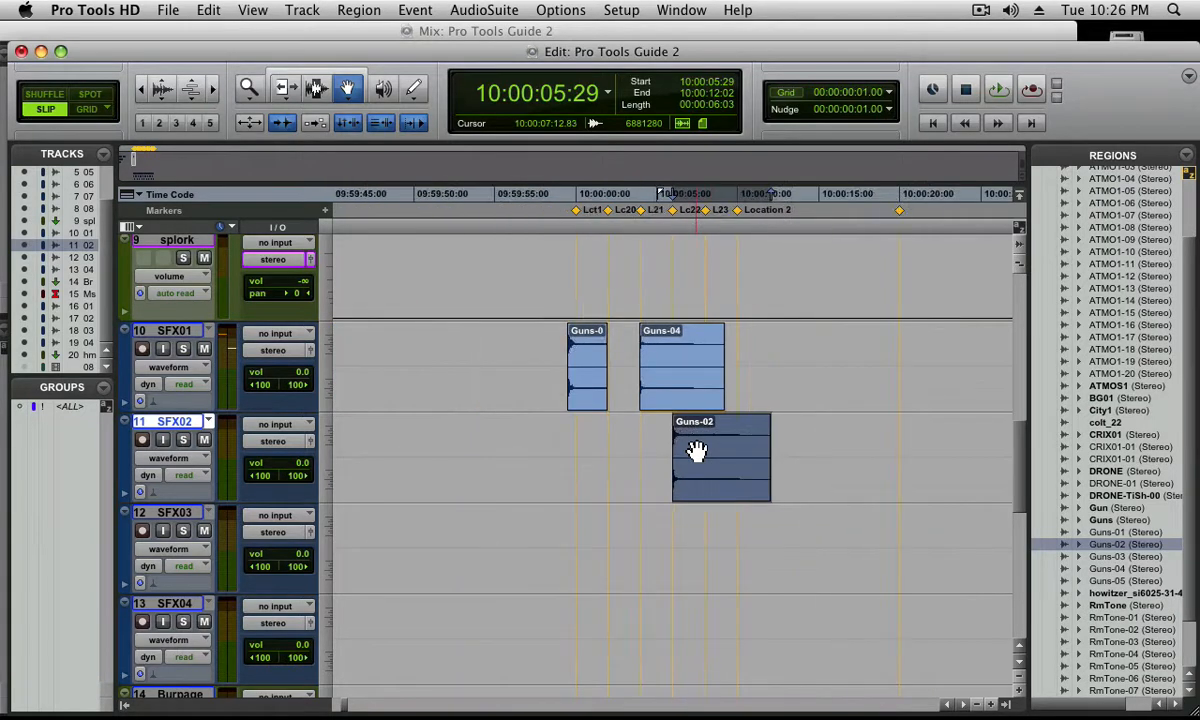
key(F6)
drag(548, 360, 816, 481)
key(super+f)
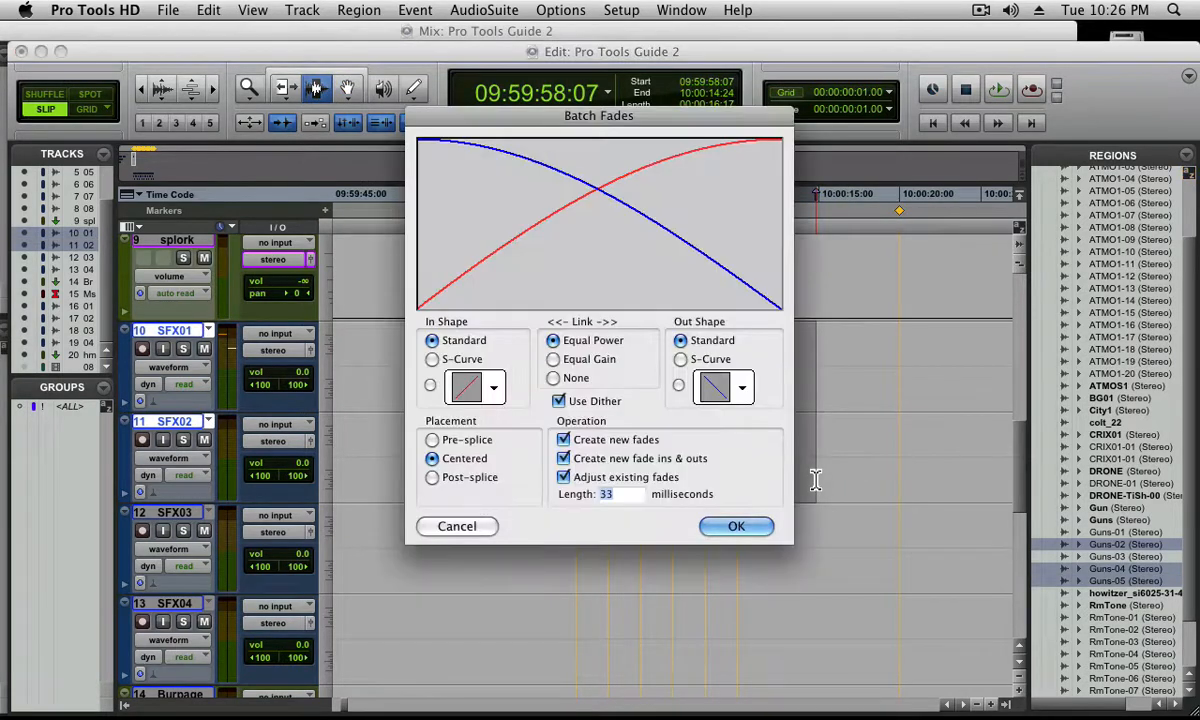
key(Return)
Inspect the fade-in of Guns-02, turn off Tab to Transients and jump back to the start of Guns-04 on SFX01
drag(655, 436, 688, 444)
key(alt+f)
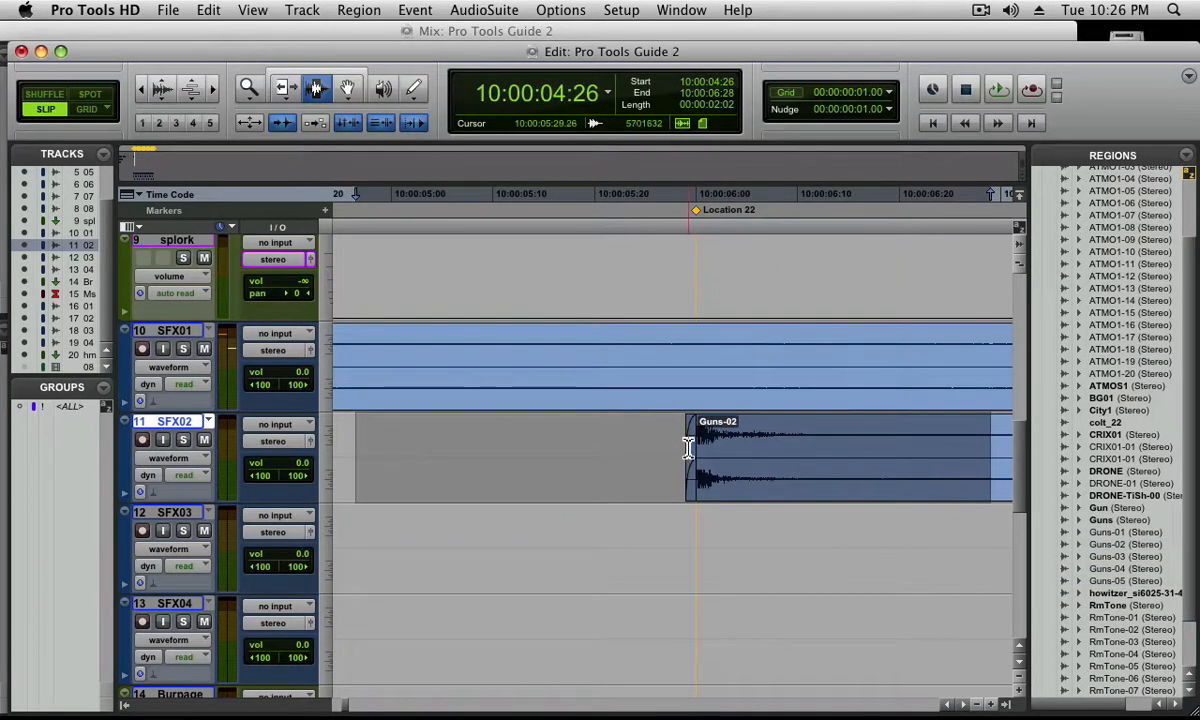
click(598, 384)
key(alt+Tab)
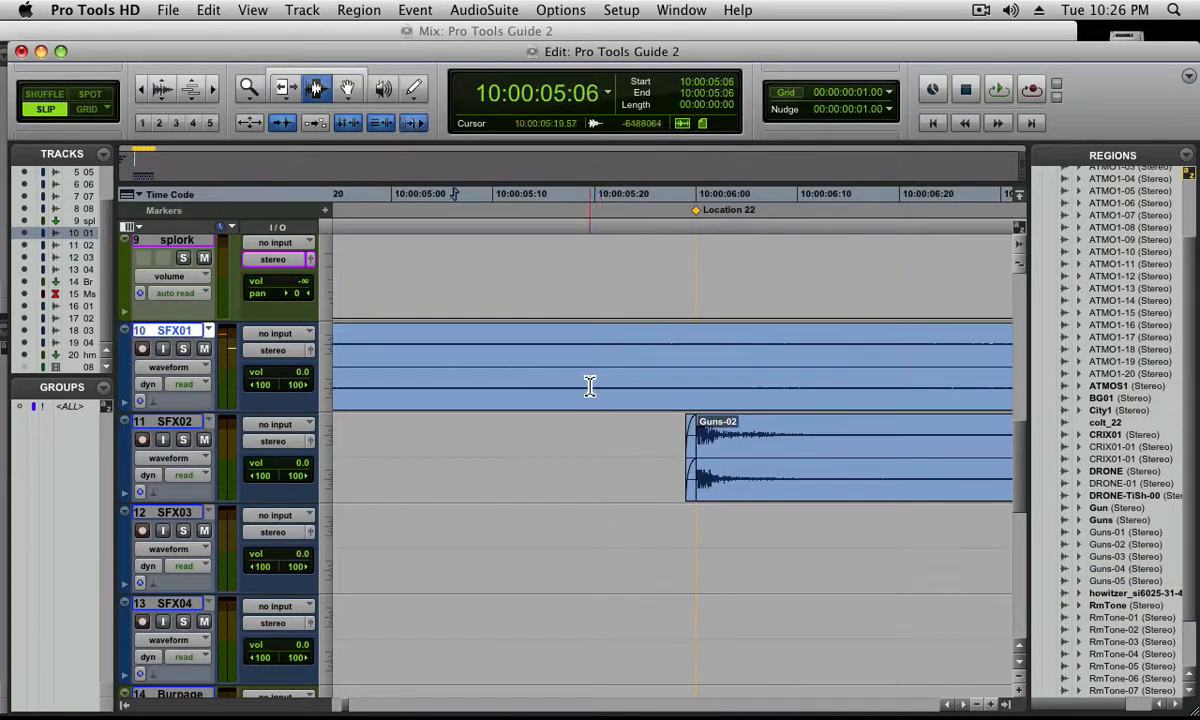
key(super+alt+Tab)
key(alt+Tab)
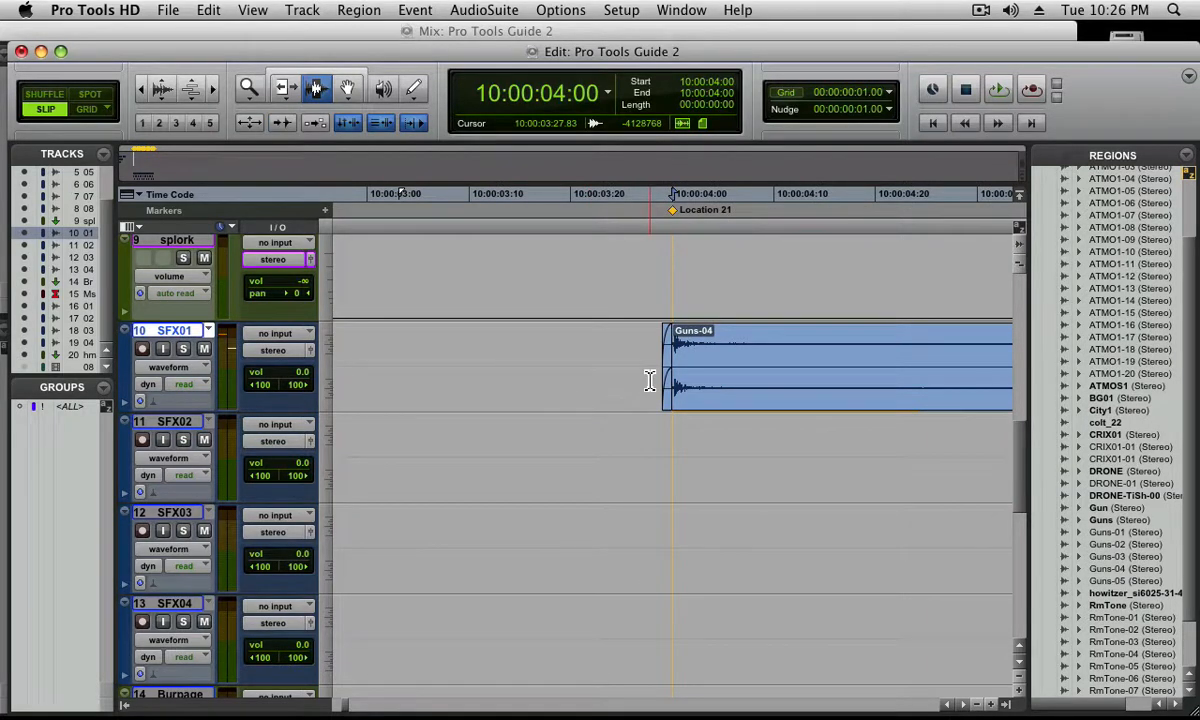
Jump to the end of Guns-02 on SFX02, examine its fade-out and return to an overview of all the Guns regions
key(Tab)
click(724, 463)
key(Tab)
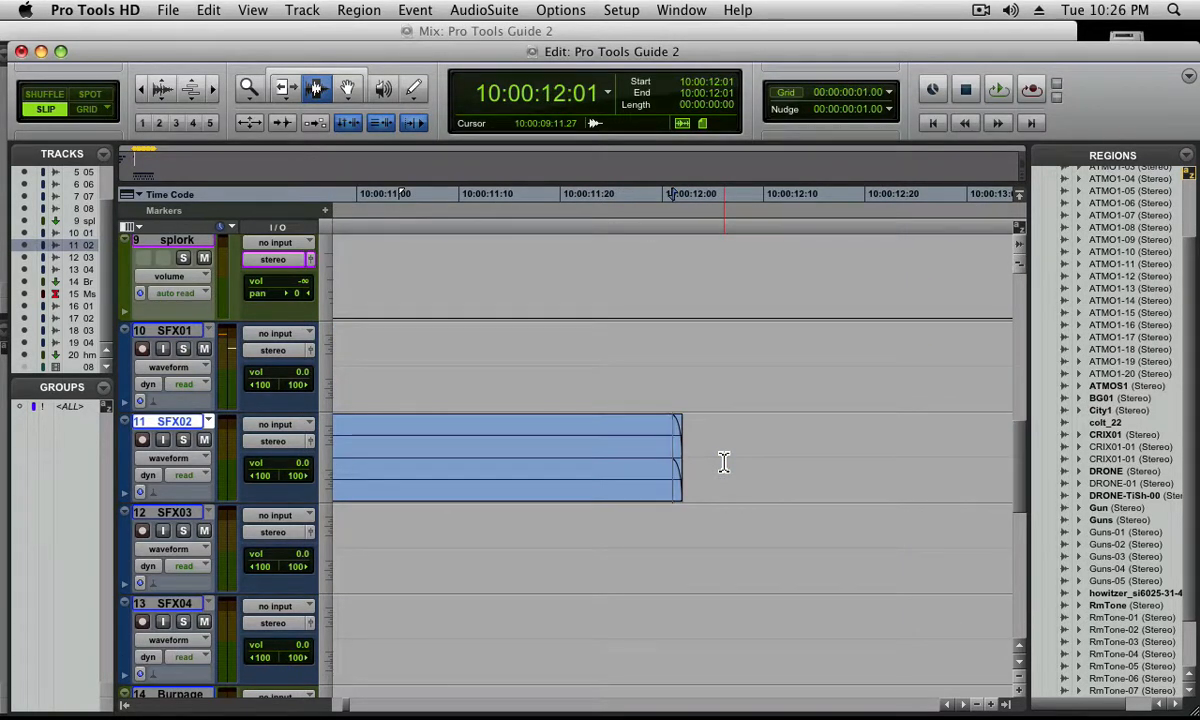
key(super+[)
key(super+[)
key(super+[)
key(super+[)
key(super+[)
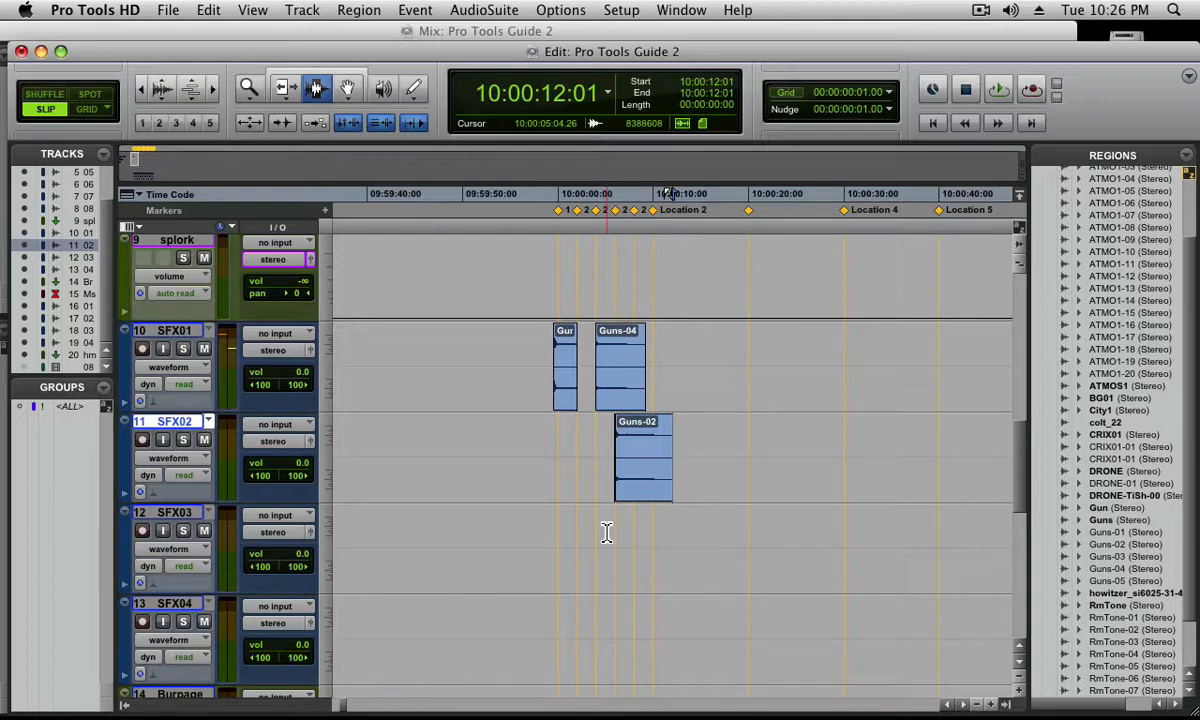
Open the Memory Locations list, enlarge it to show every marker, delete Location 19 and move the list off the Guns regions
key(super+5)
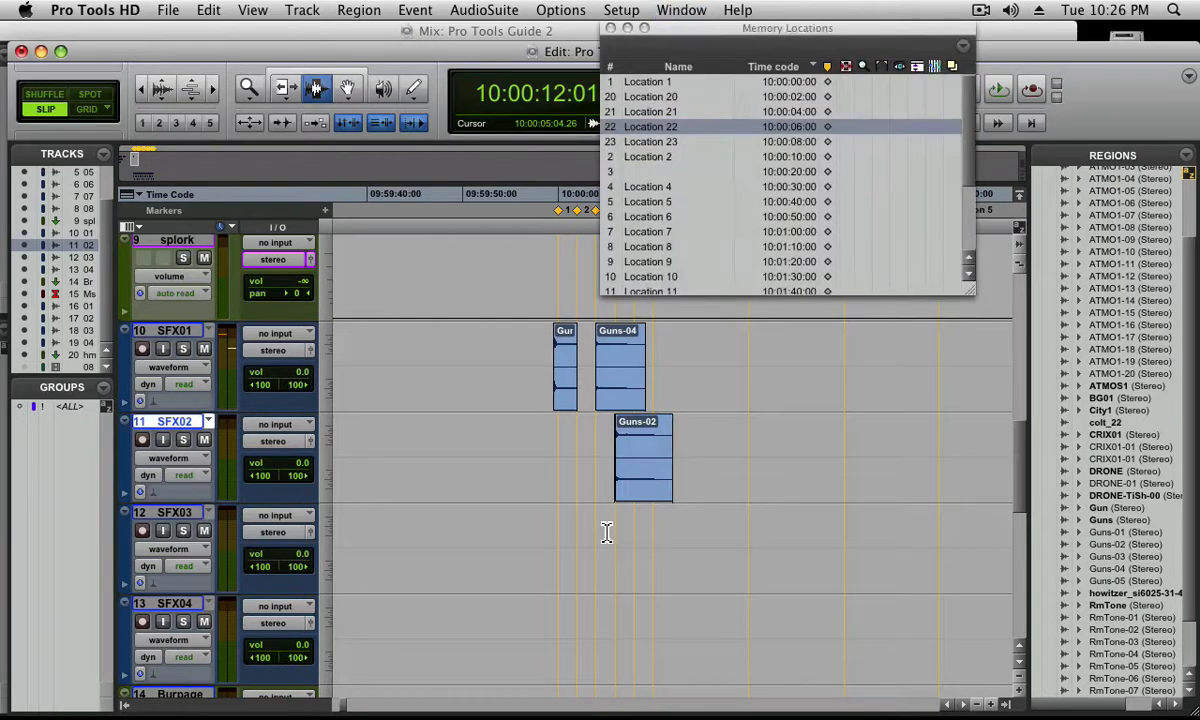
drag(973, 295, 906, 440)
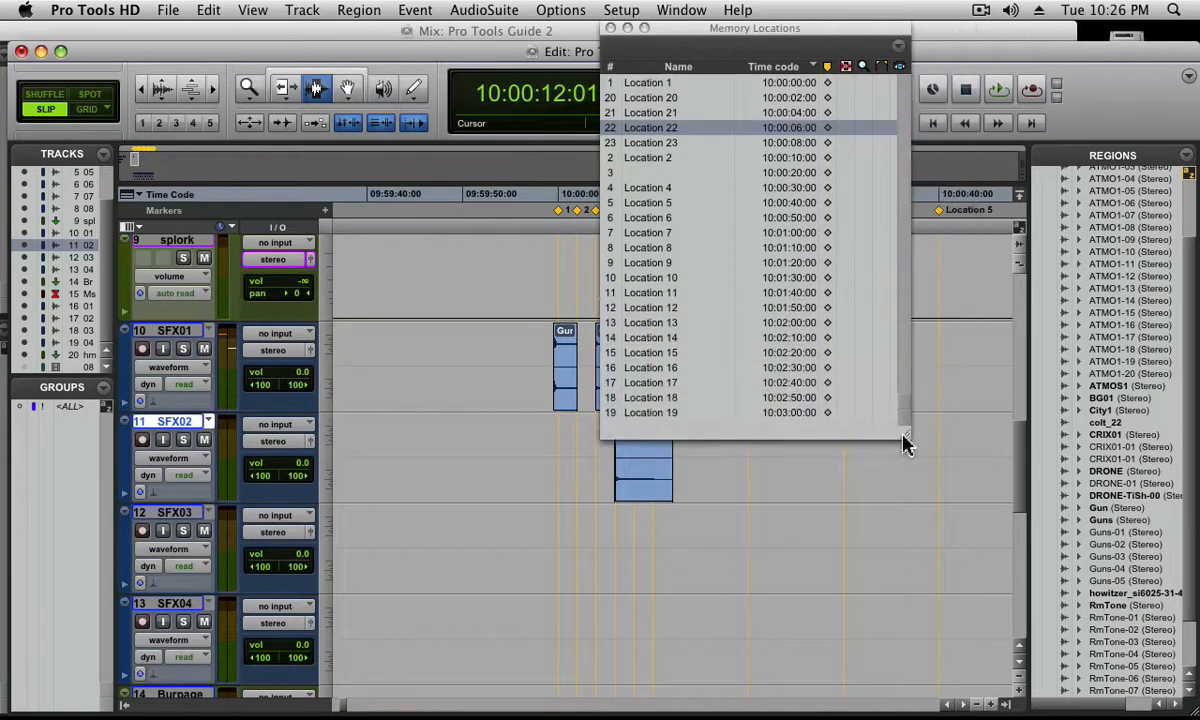
alt+click(675, 410)
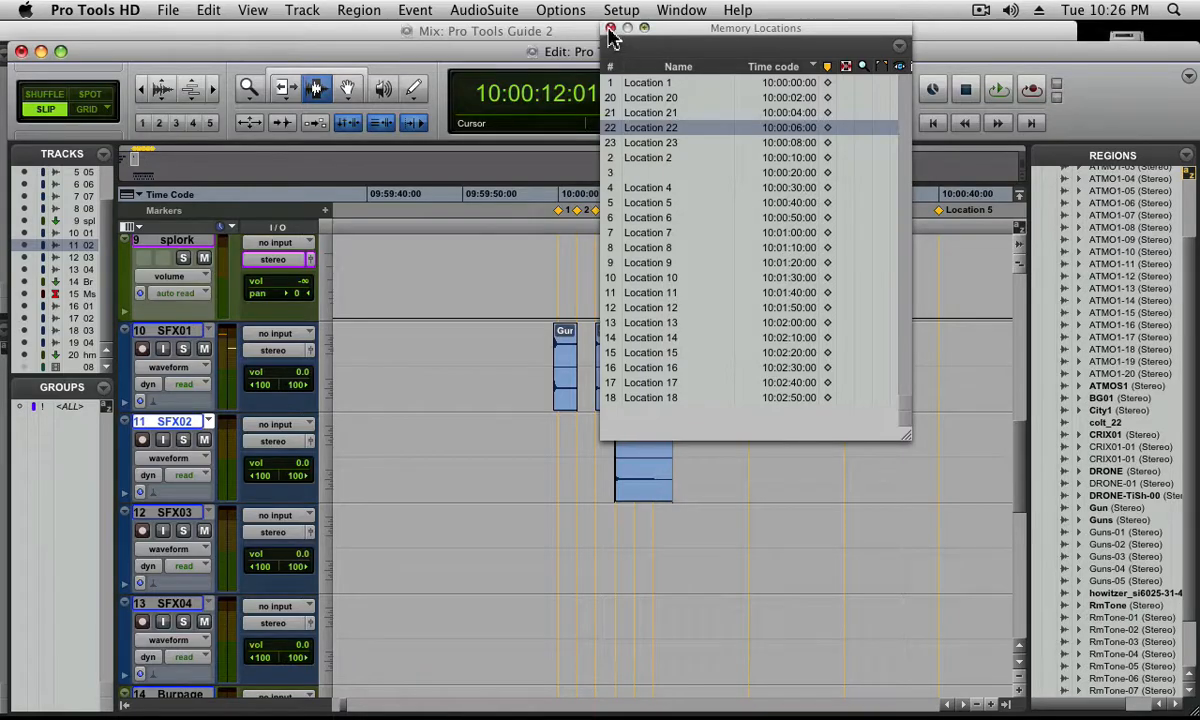
drag(685, 45, 287, 64)
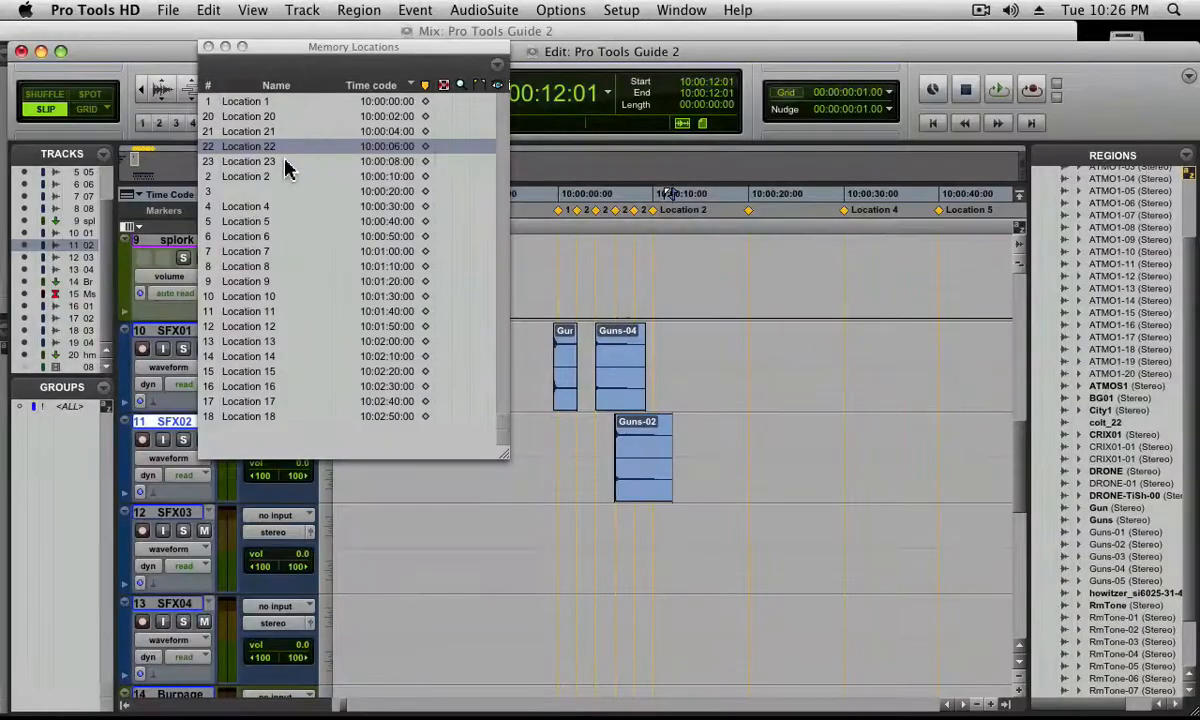
Recall markers 3, 10, 13, 6 and 23 from the Memory Locations list, return to marker 3 and close the list
click(237, 191)
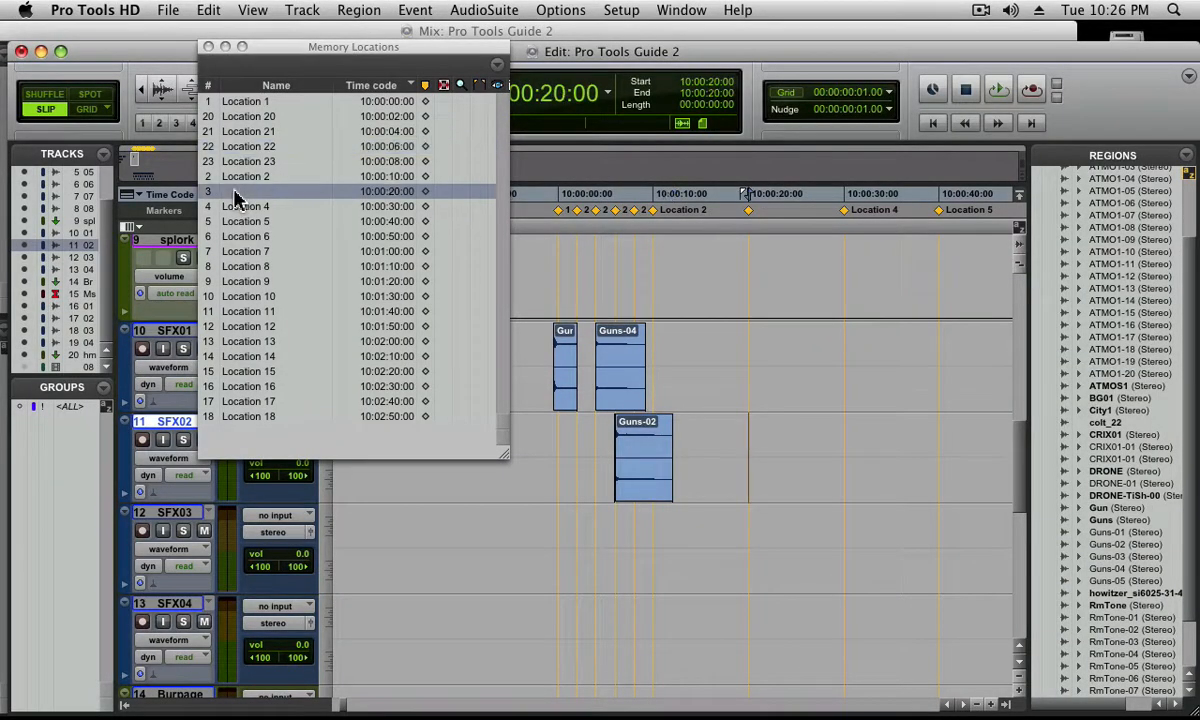
click(238, 297)
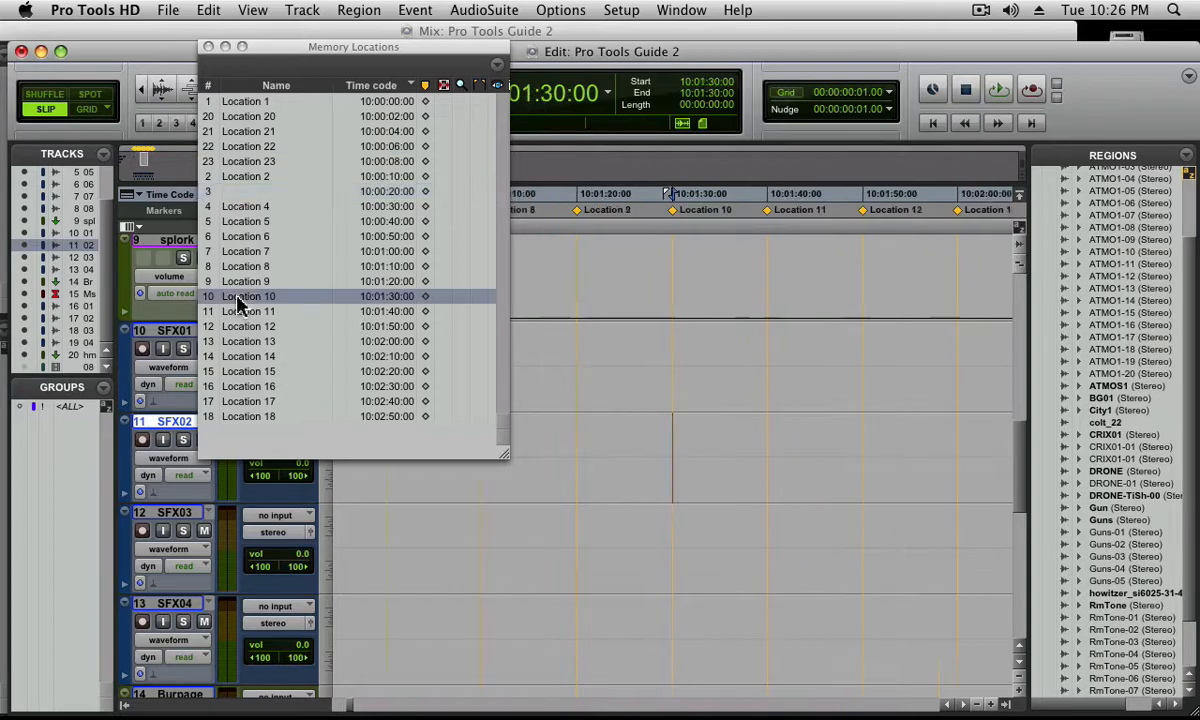
click(238, 343)
click(230, 236)
click(235, 161)
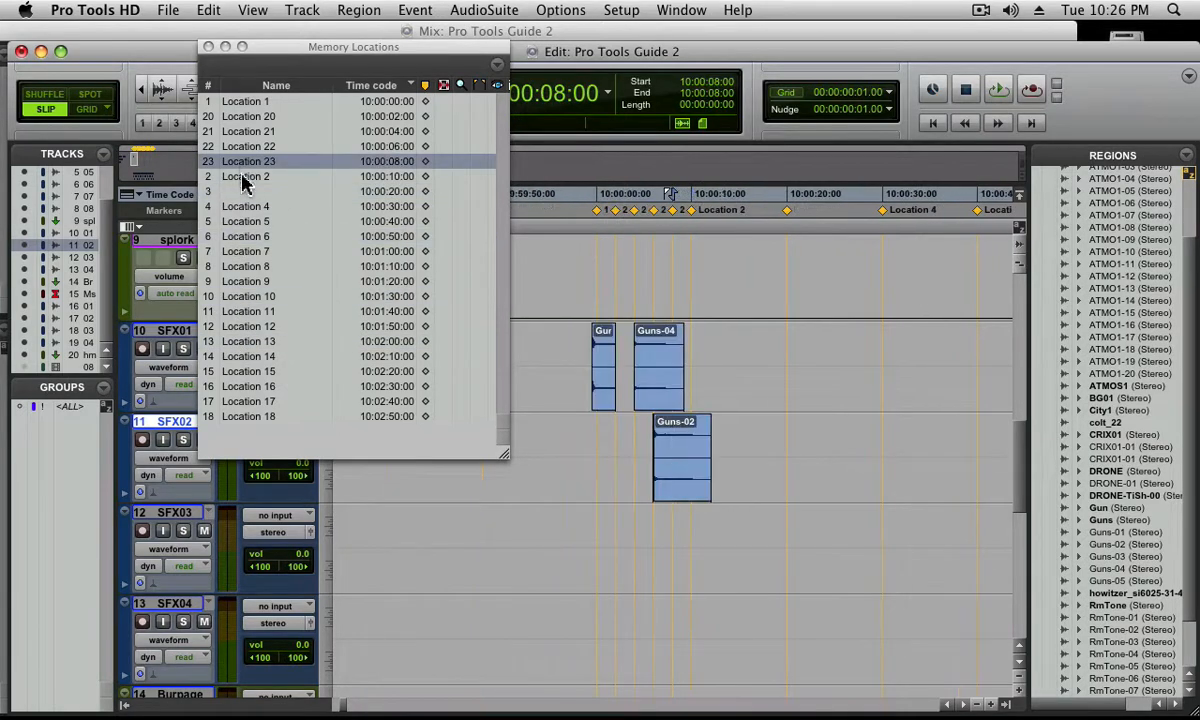
click(244, 194)
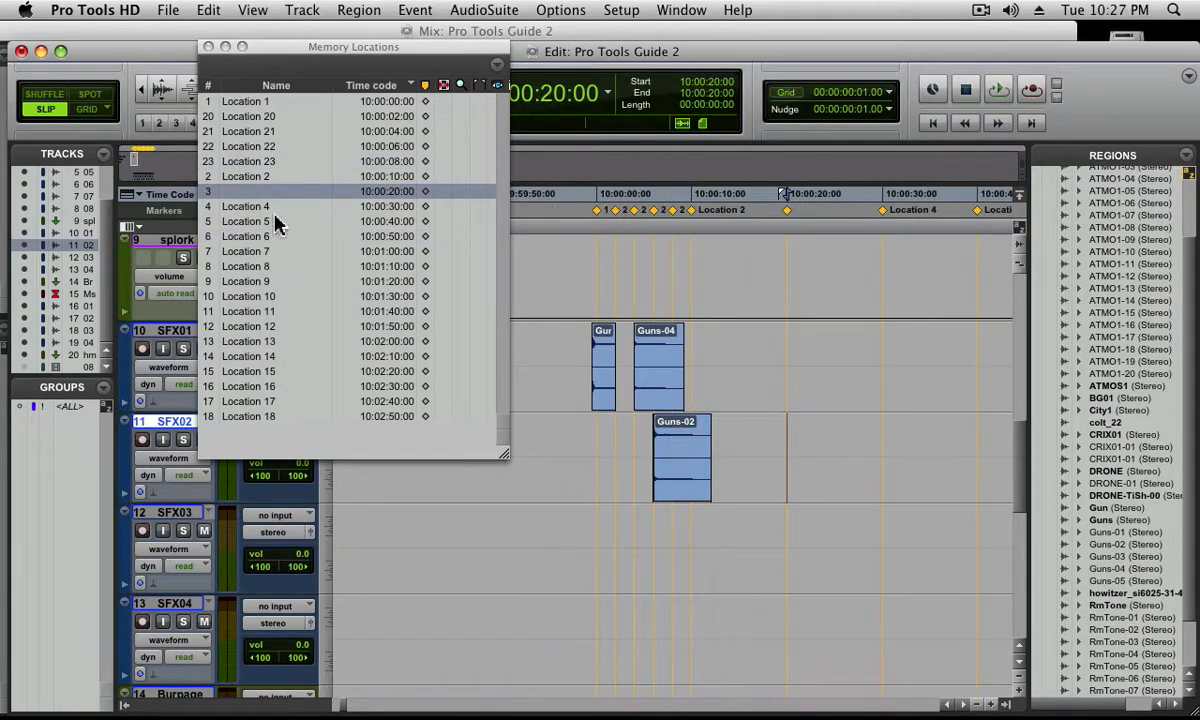
click(208, 47)
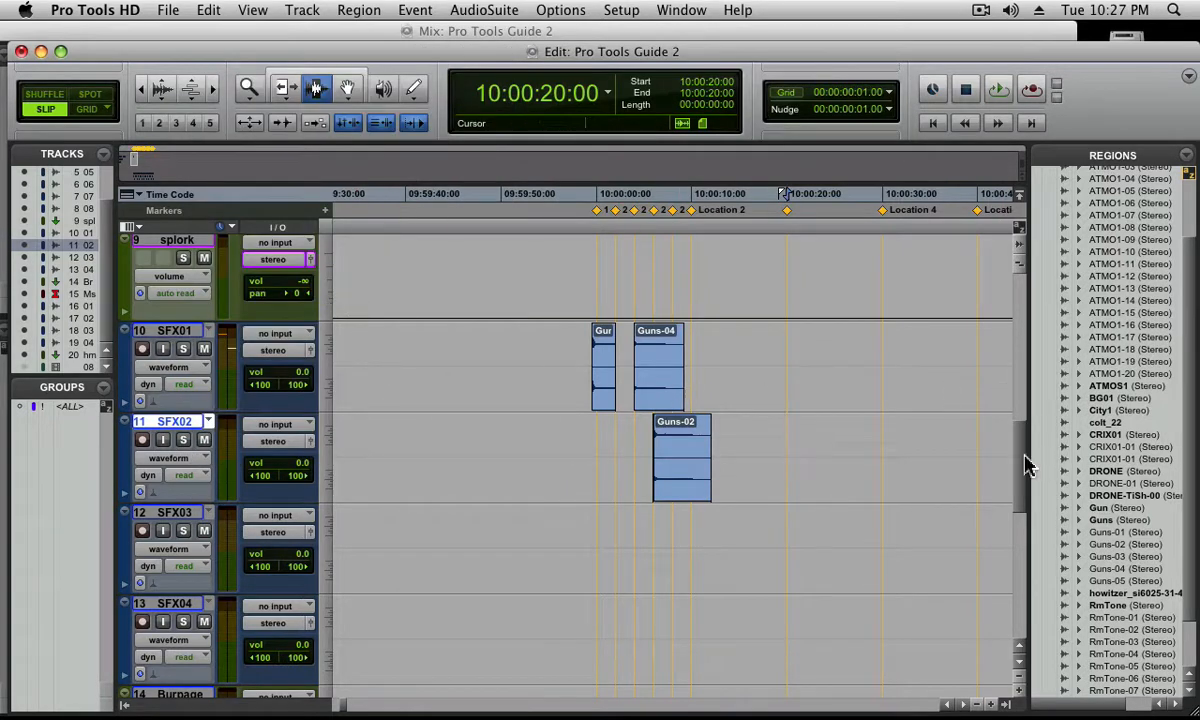
Try placing the City1 region freehand on SFX01 at 10:00:20:08, and undo the placement
mouse_move(1022, 462)
mouse_down()
mouse_move(1018, 554)
mouse_move(1037, 437)
mouse_move(1040, 448)
mouse_up()
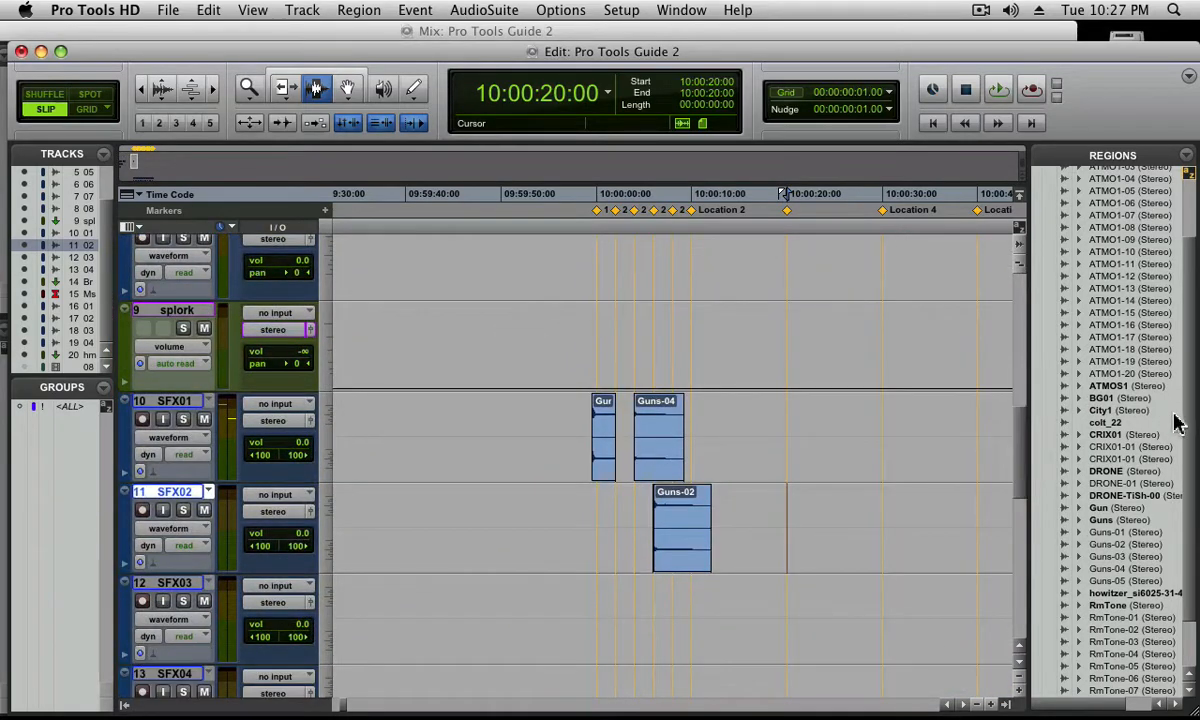
scroll(1189, 450, down, 3)
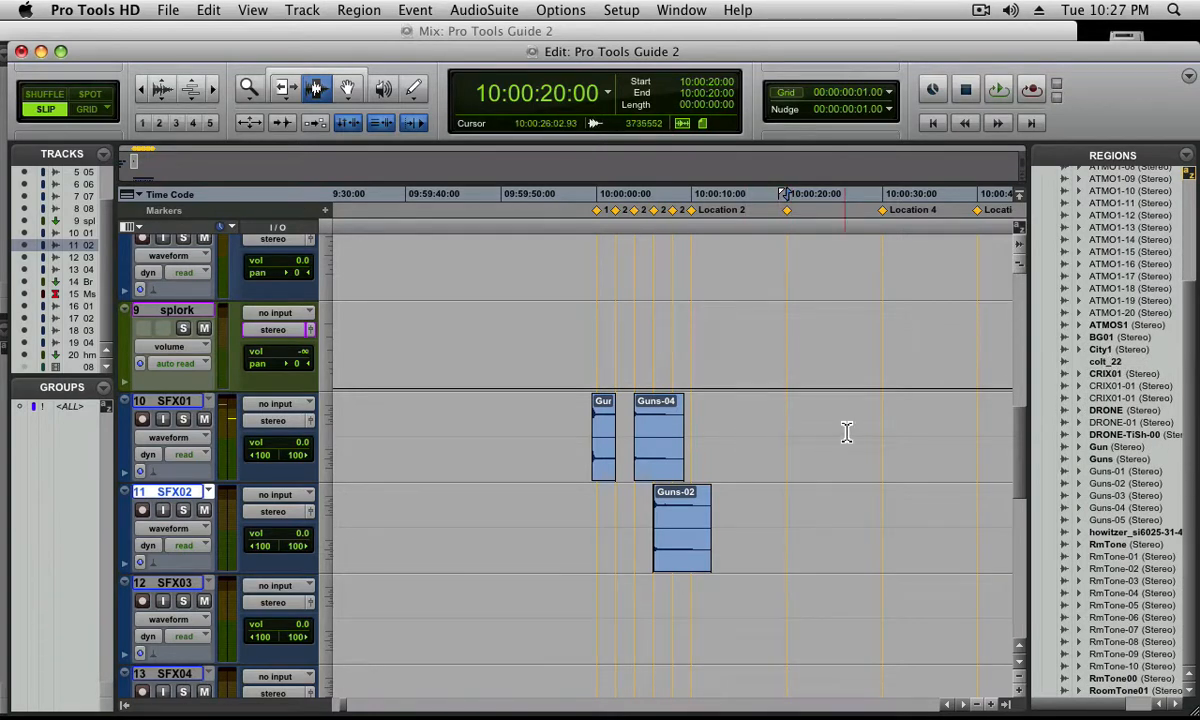
click(1105, 352)
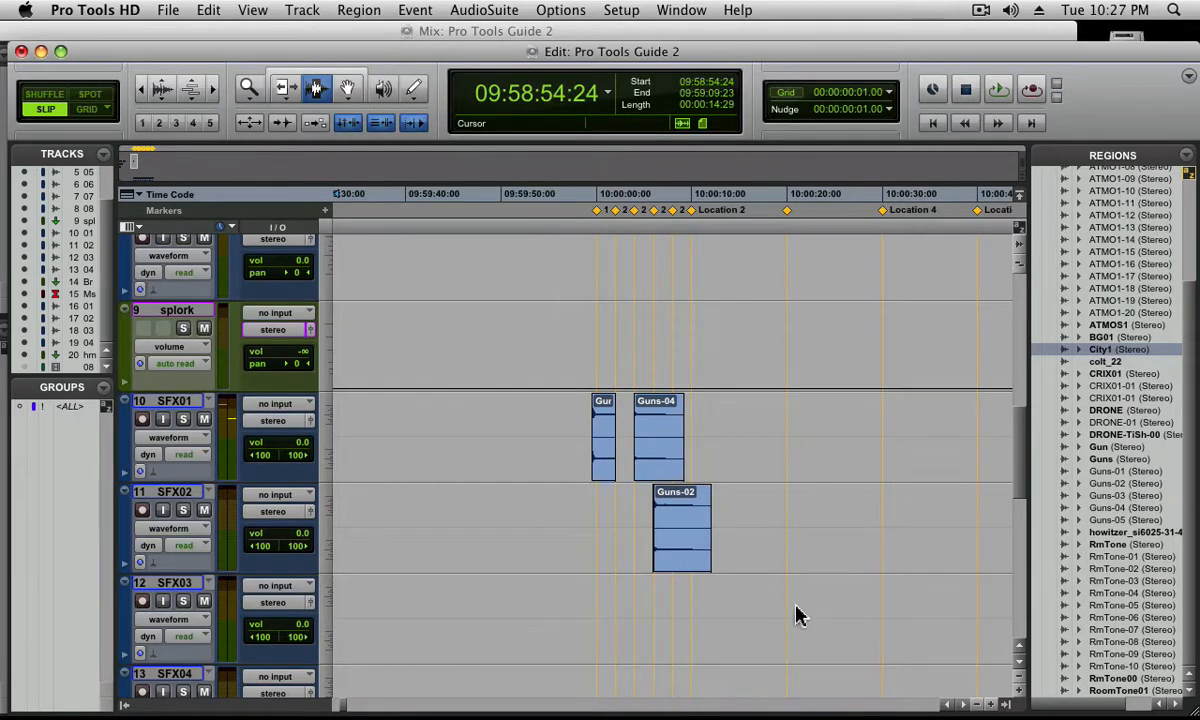
click(834, 496)
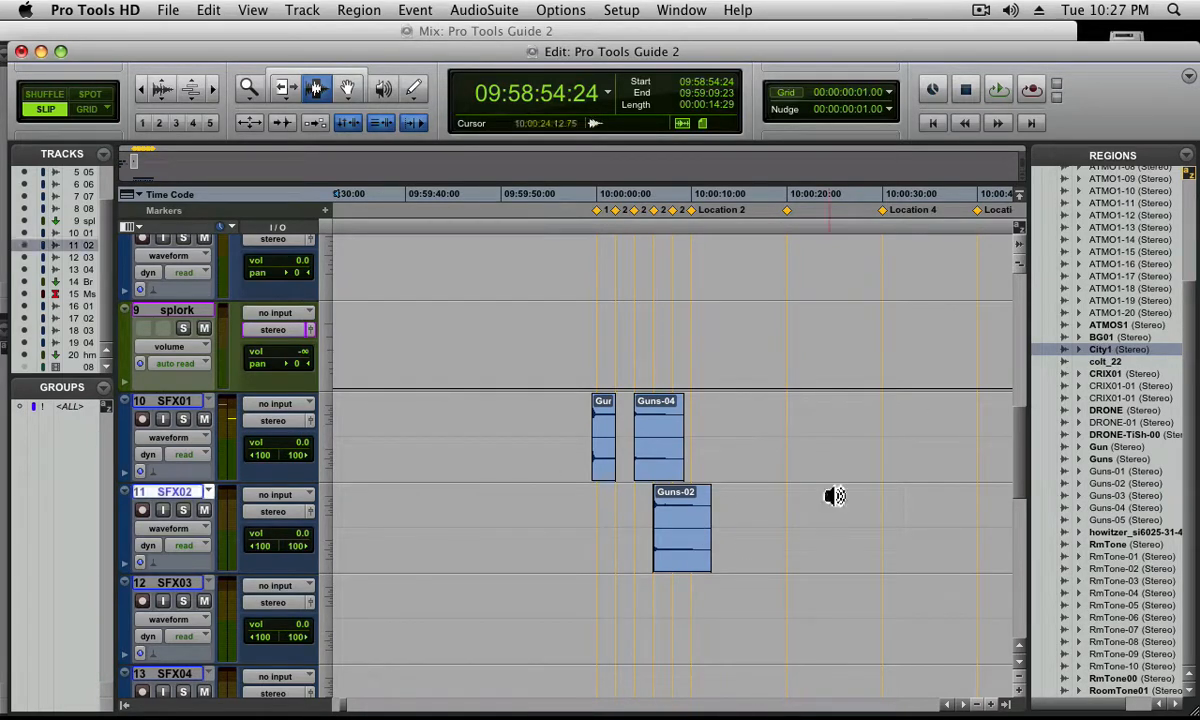
click(769, 442)
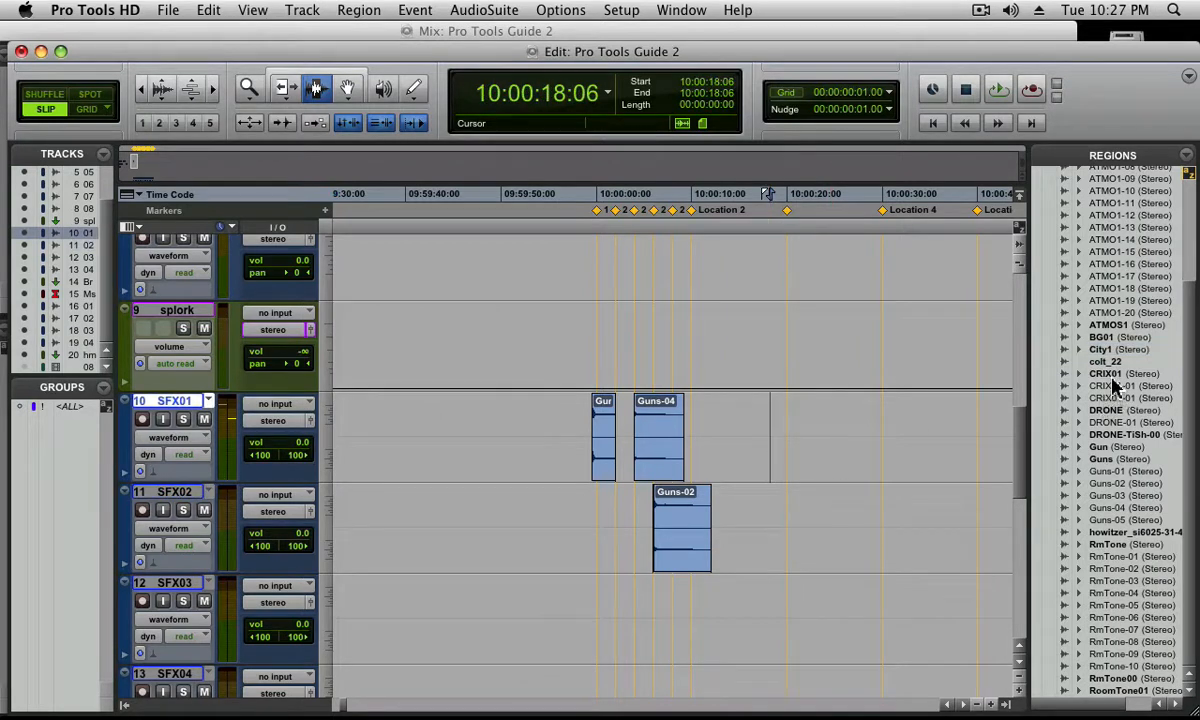
drag(1100, 349, 816, 447)
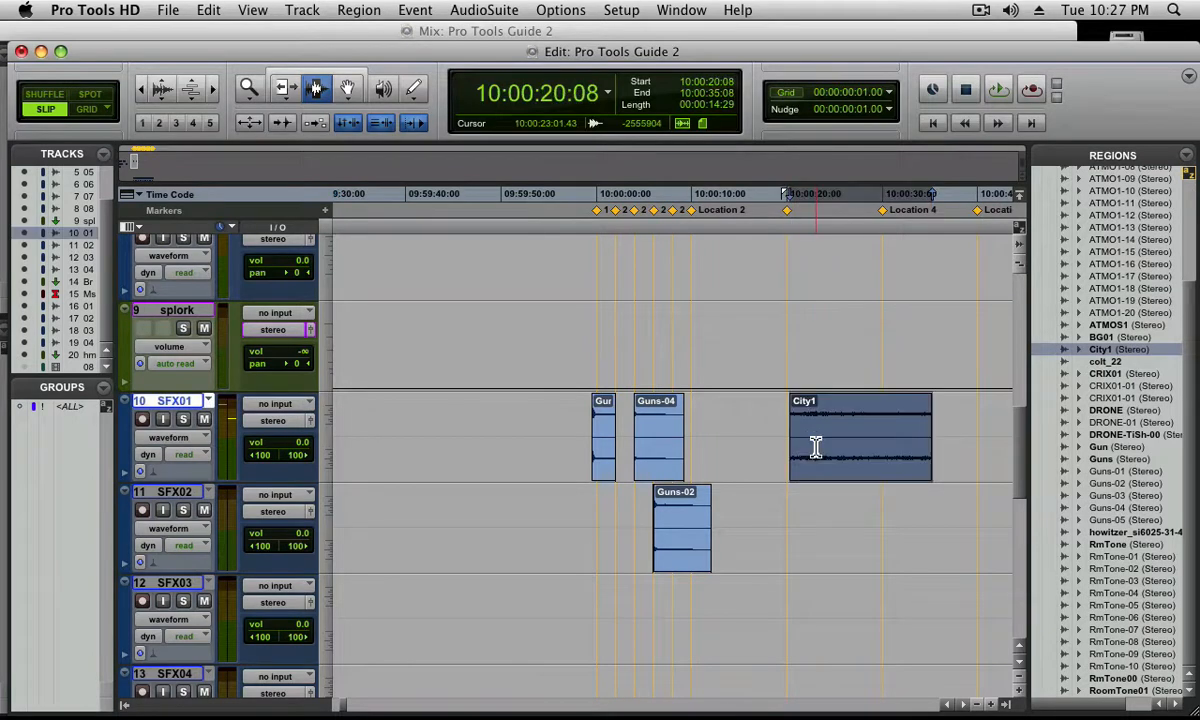
key(super+z)
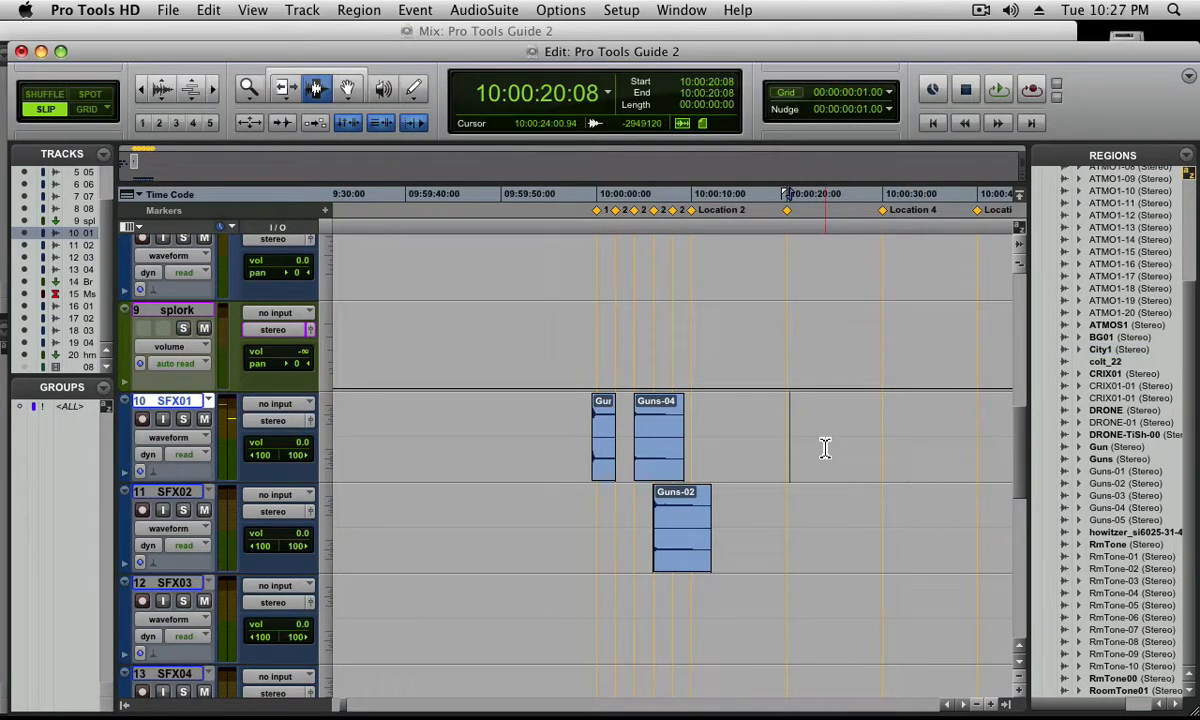
Recall marker 3, snap the start of City1 to 10:00:20:00 on SFX01, check its alignment up close and undo the placement
key(period)
key(3)
key(period)
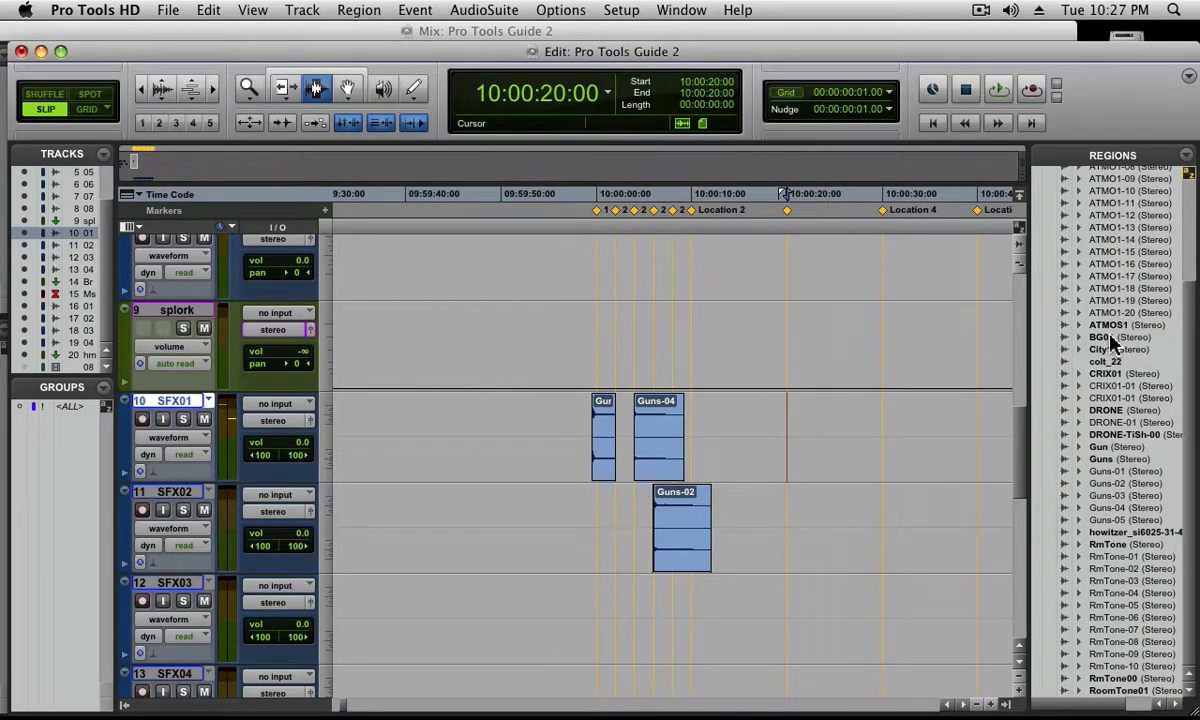
drag(1100, 349, 837, 449)
key(super+bracketleft)
key(super+bracketleft)
key(super+bracketleft)
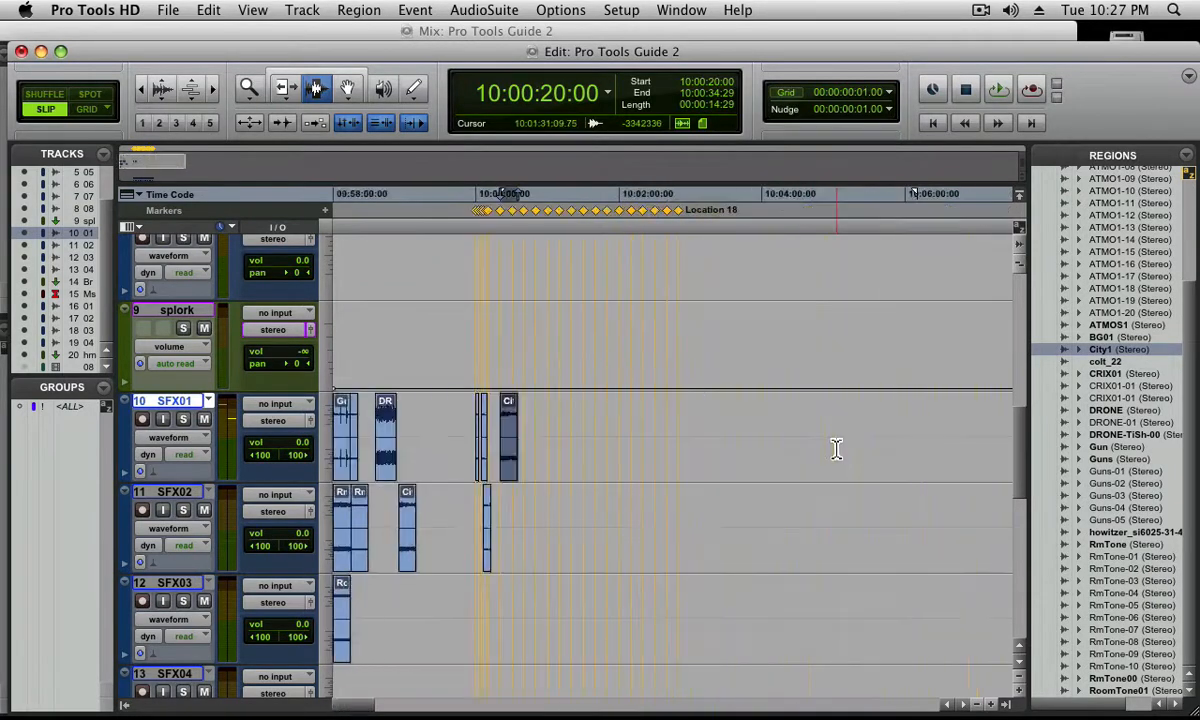
key(super+bracketright)
key(super+bracketright)
key(super+bracketright)
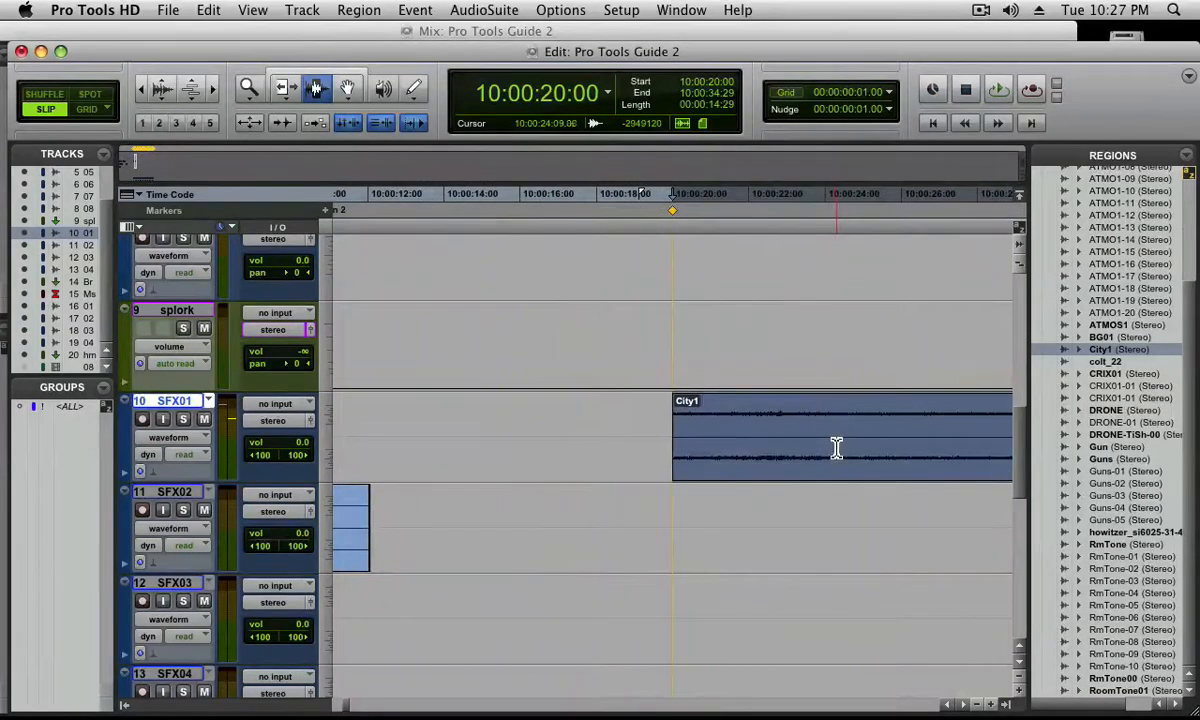
key(super+z)
Snap City1 to the 10:00:20:00 insertion point on SFX01 once more and undo this repeated placement
key(super+bracketleft)
key(super+bracketleft)
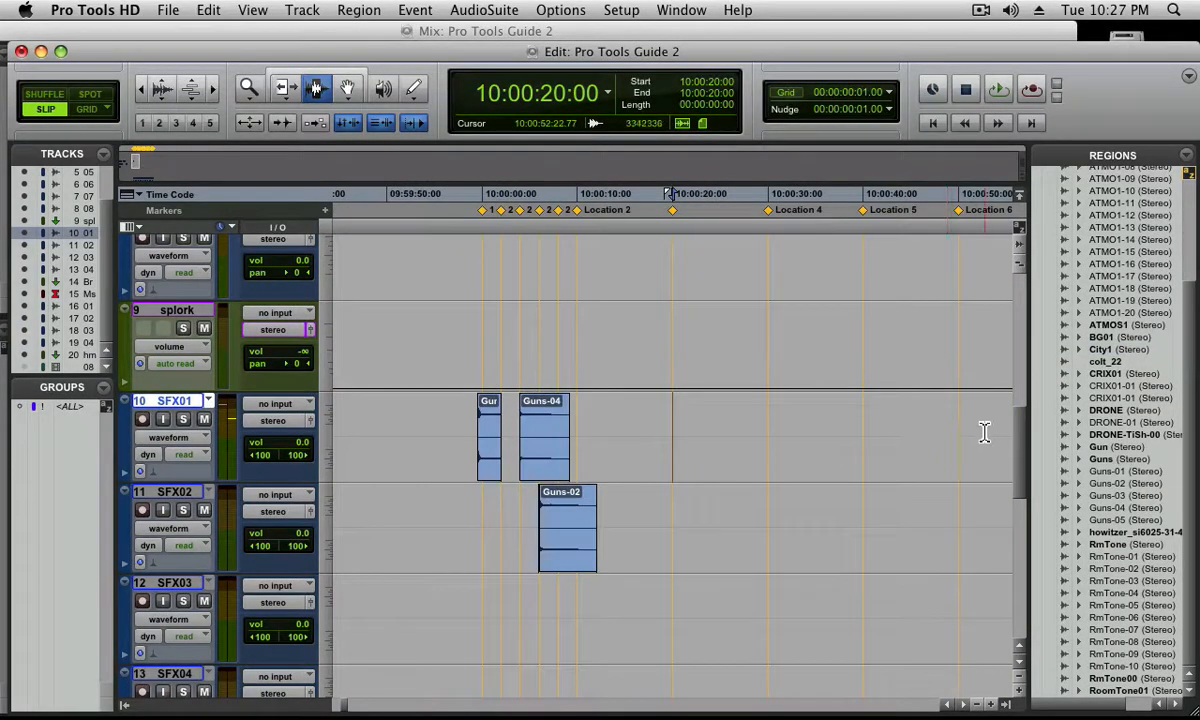
click(1104, 352)
drag(1104, 355, 802, 410)
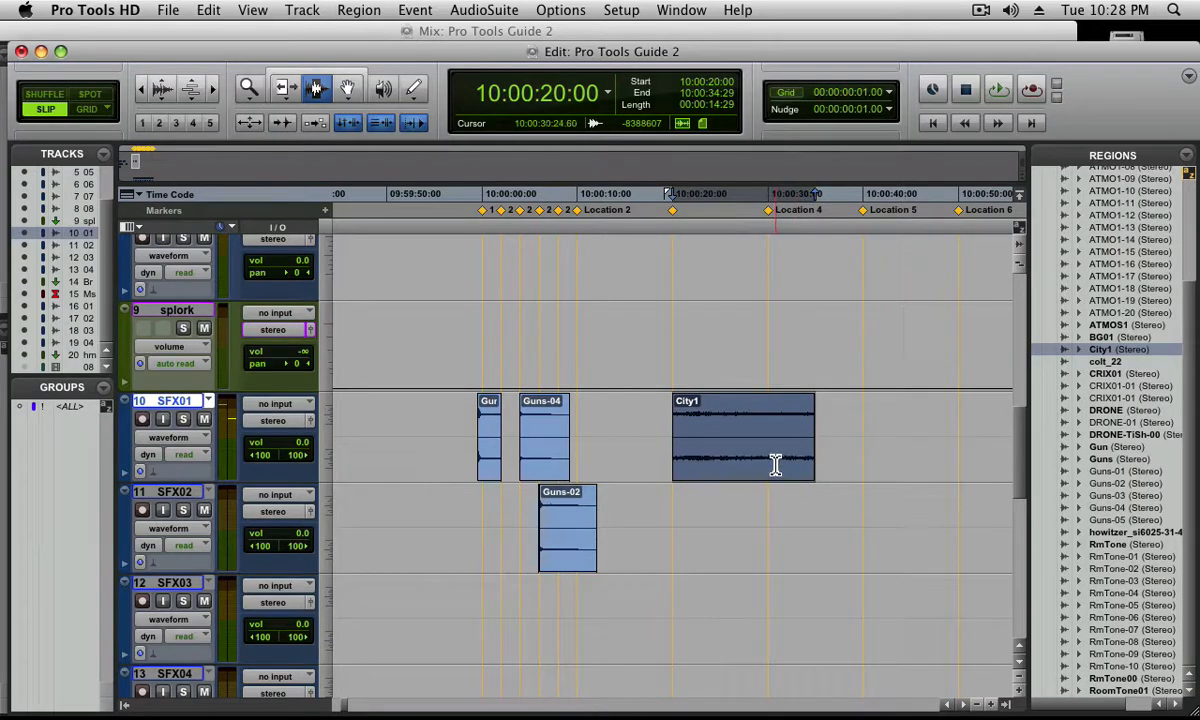
key(super+z)
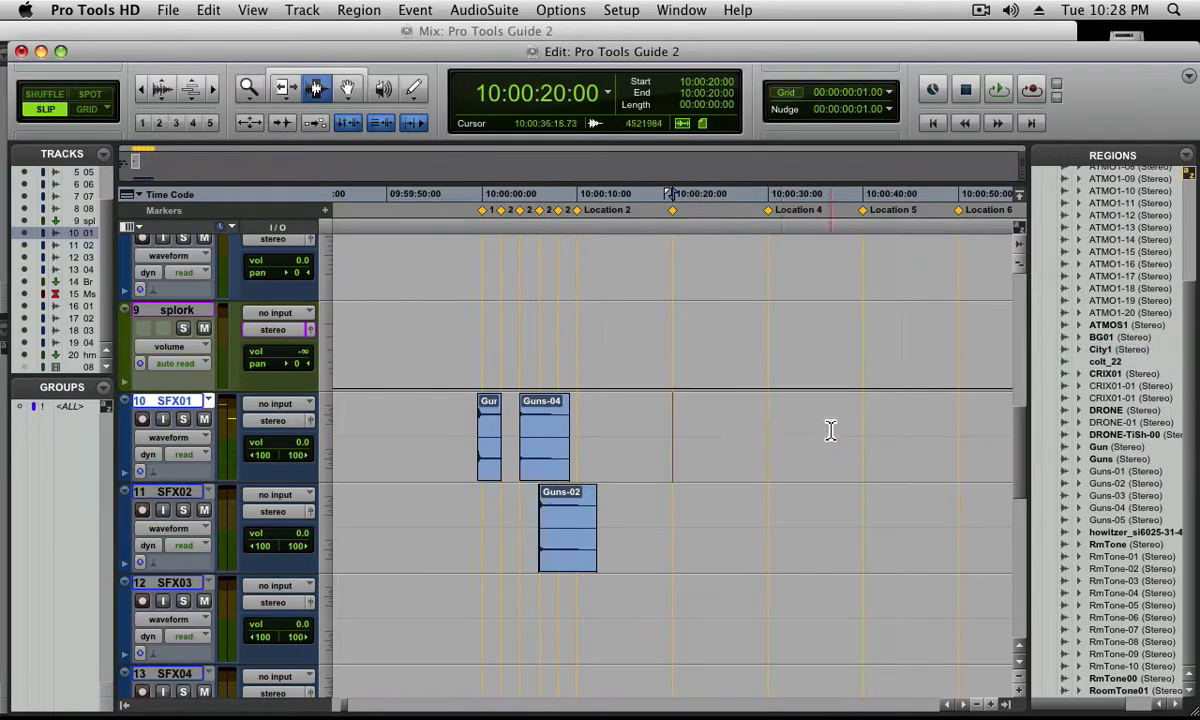
Recall marker 5 and snap the start of City1 to 10:00:40:00 on SFX01
key(KP_Decimal)
key(KP_5)
key(KP_Decimal)
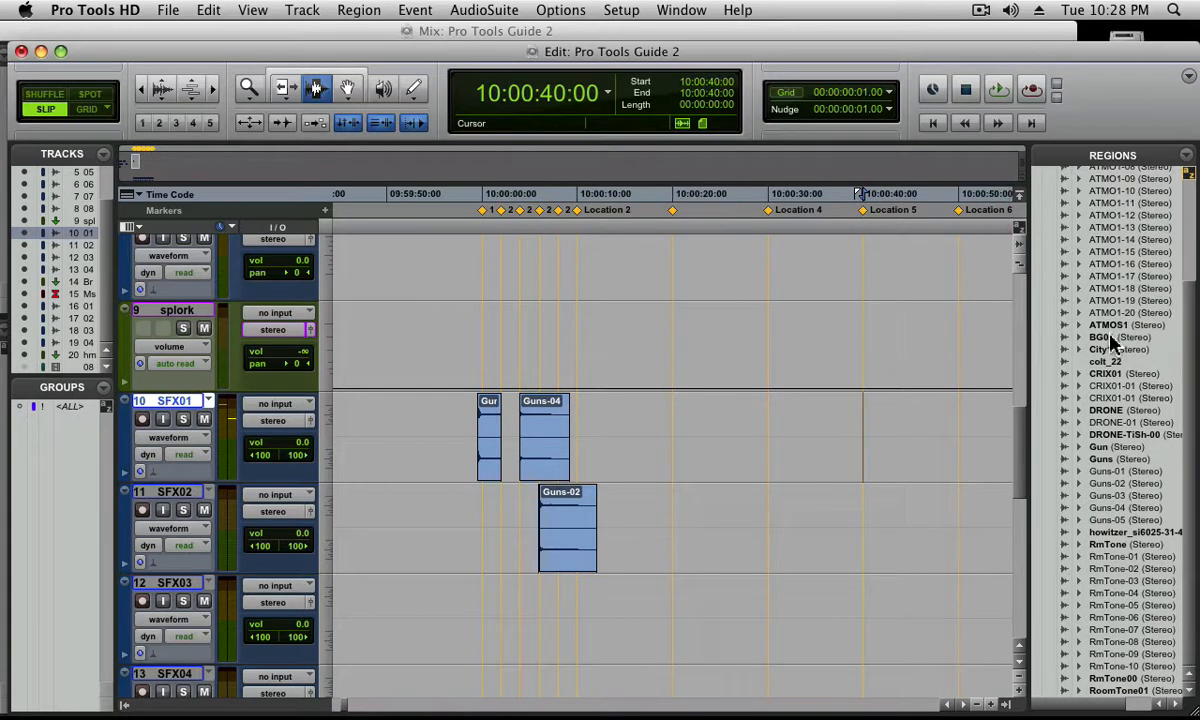
drag(1040, 349, 905, 430)
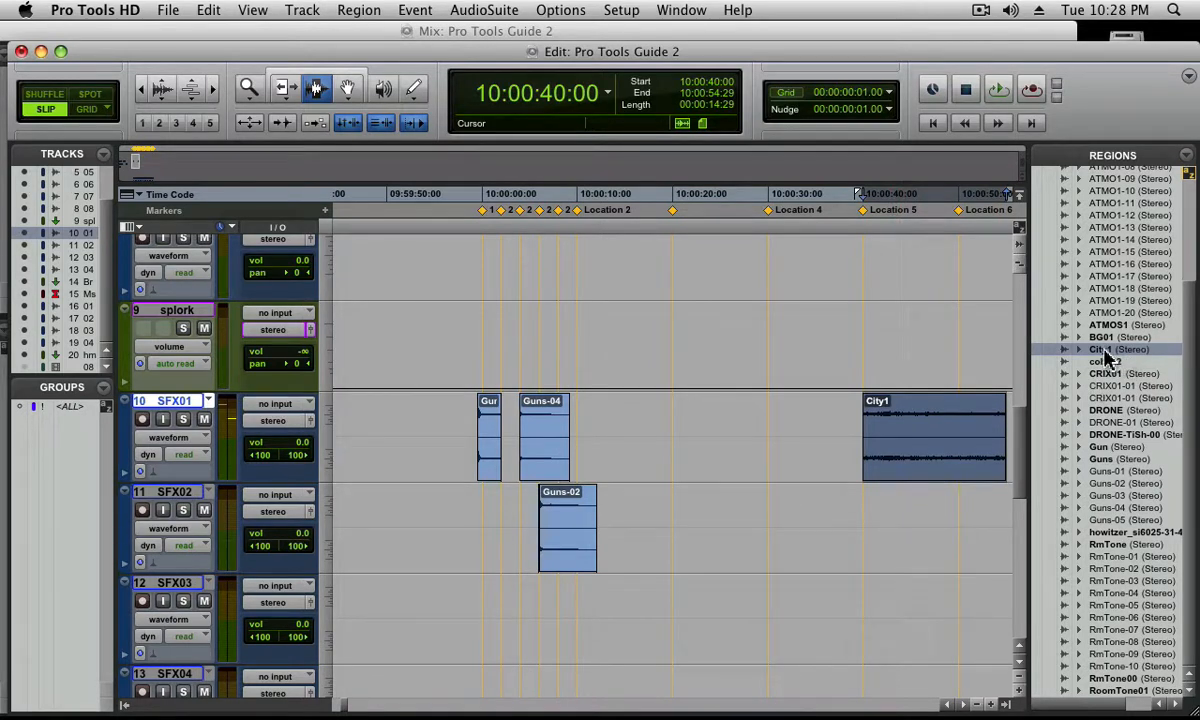
Snap the end of a second City1 to 10:00:40:00 on SFX02 and add a sync point to it at 10:00:32:05
drag(1102, 350, 870, 519)
click(789, 531)
key(super+comma)
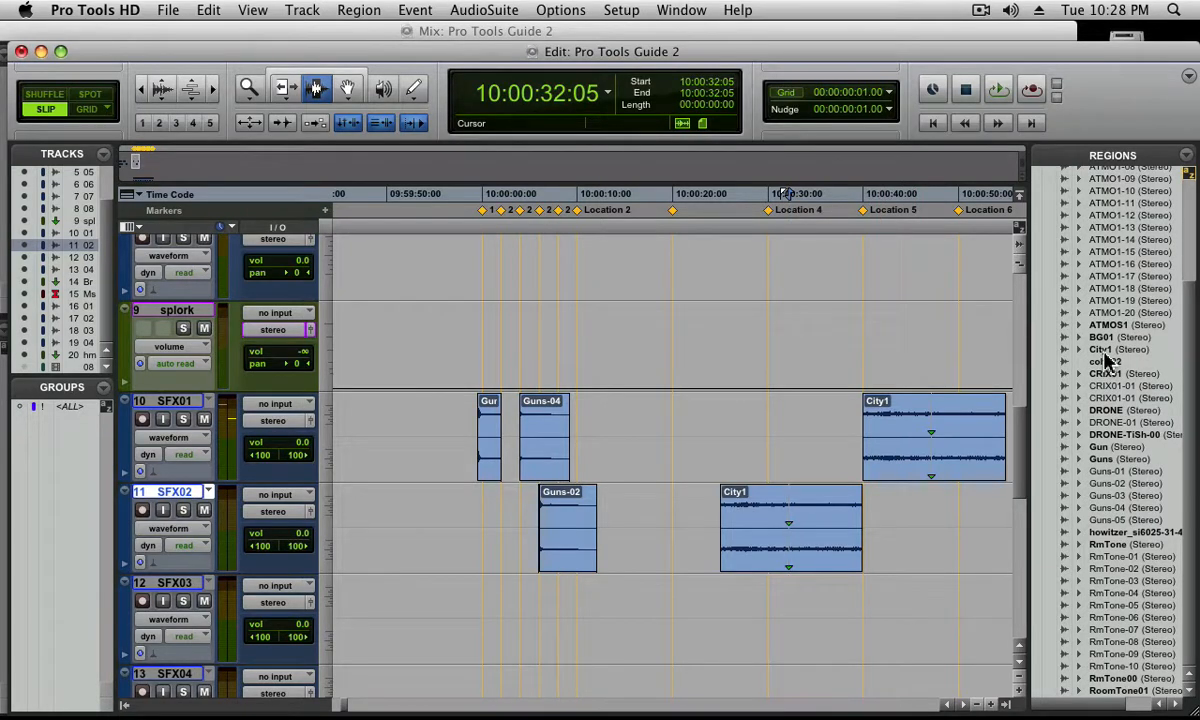
Try City1 on SFX03 at 10:00:25:00, then with its sync point at marker 5, deleting each placement
drag(1105, 357, 940, 615)
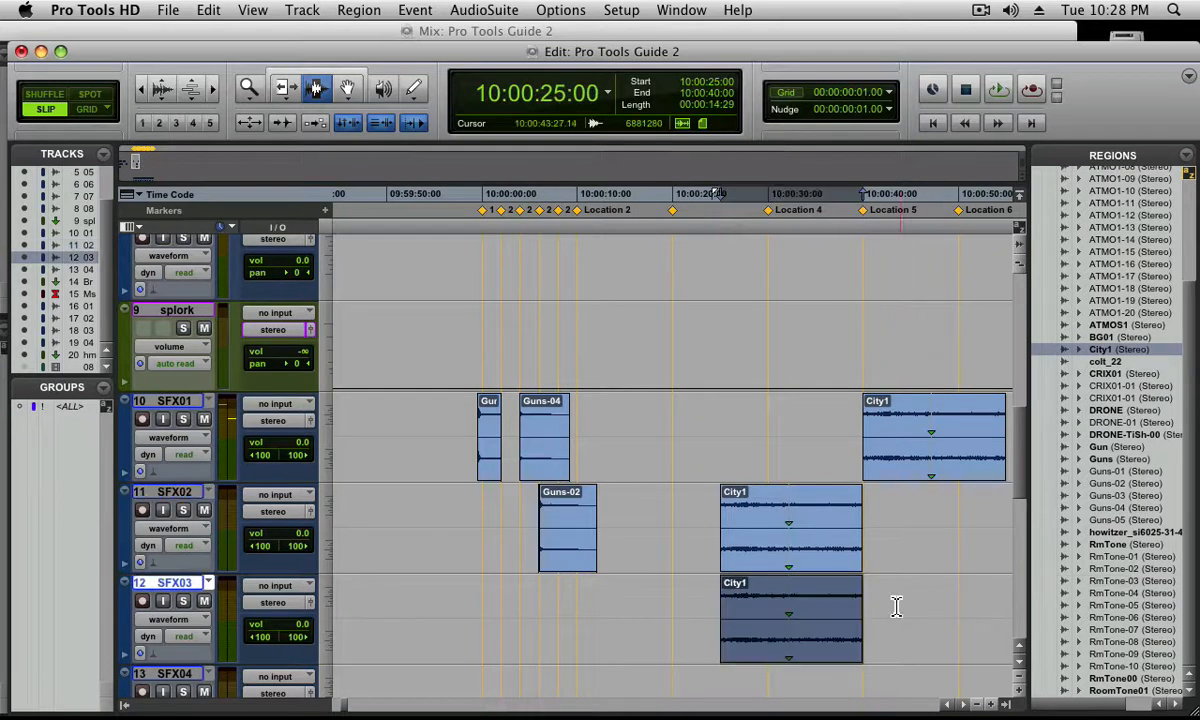
key(Delete)
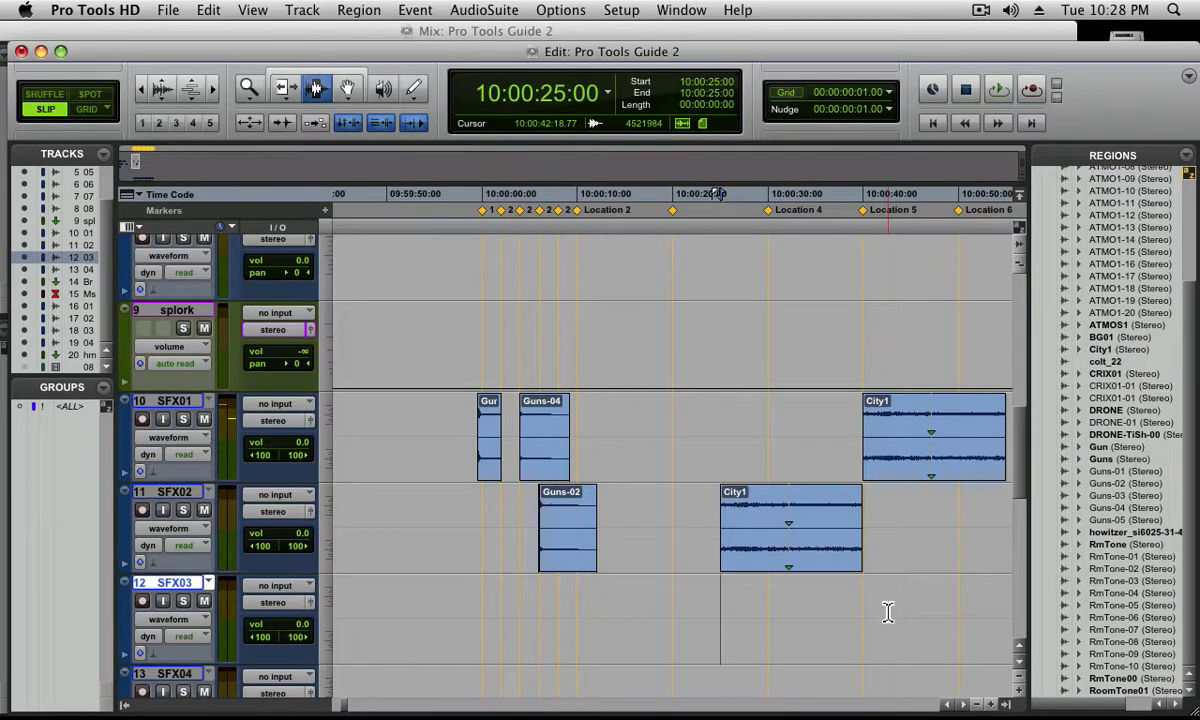
key(KP_Decimal)
key(KP_5)
key(KP_Decimal)
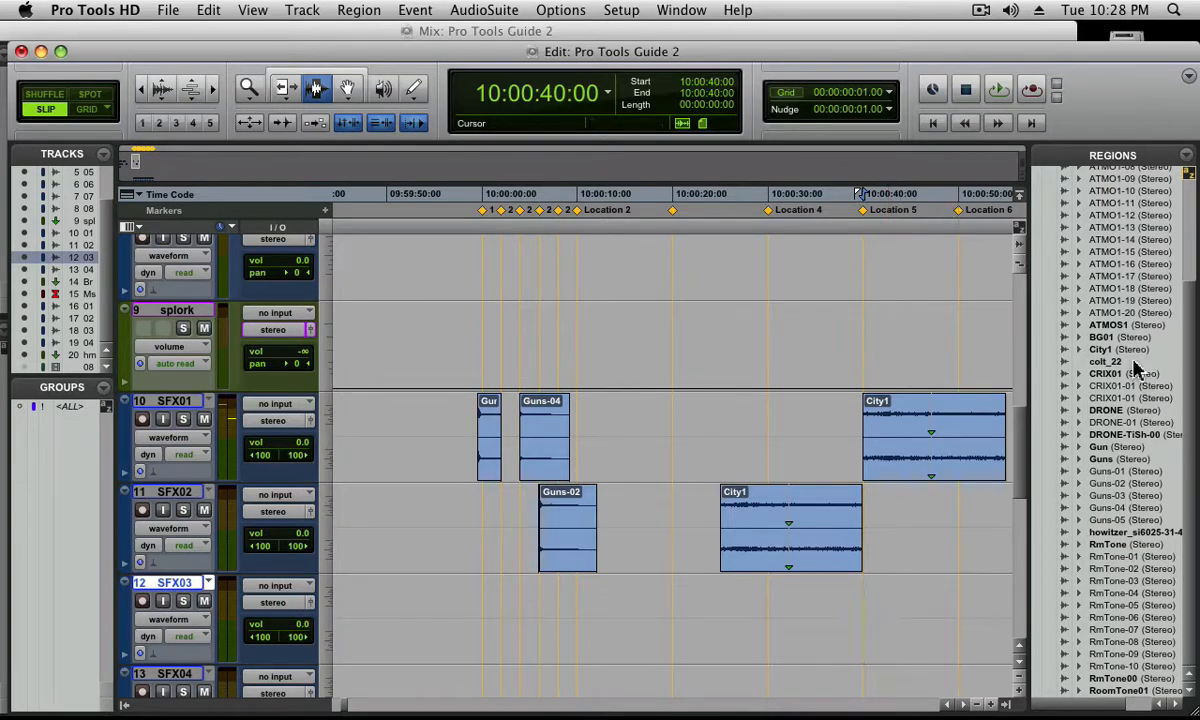
drag(1035, 347, 915, 596)
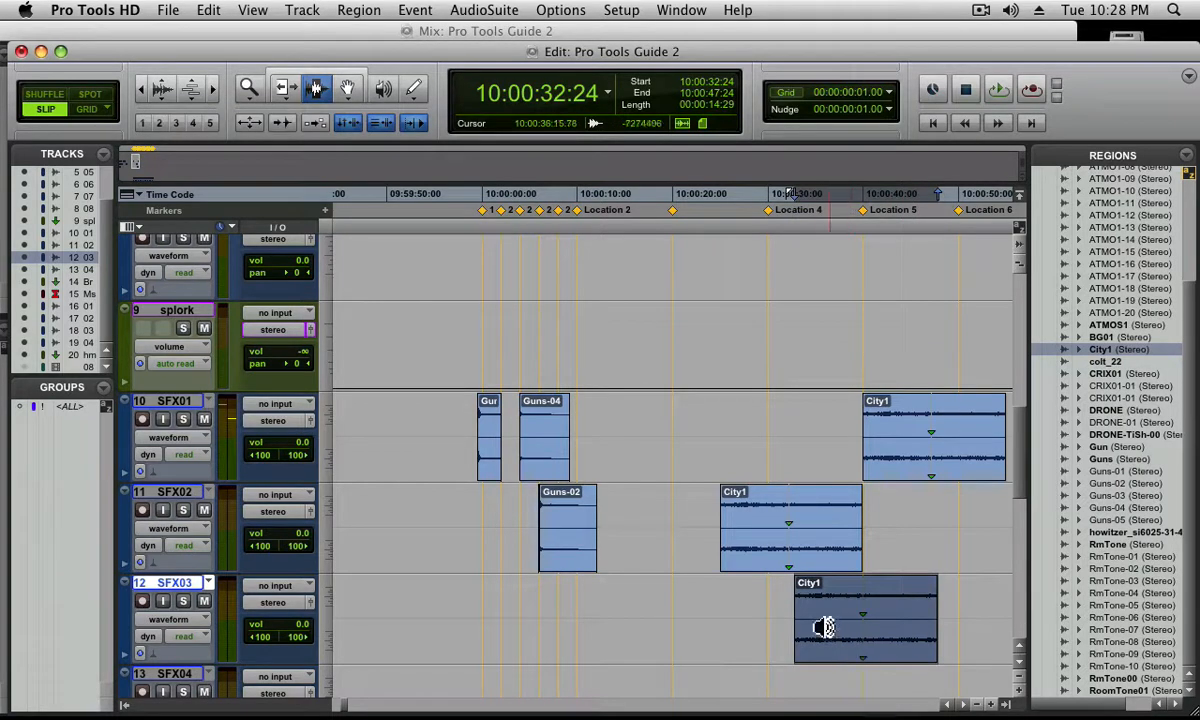
key(Delete)
Select the City1 region on SFX02 and delete it
click(803, 543)
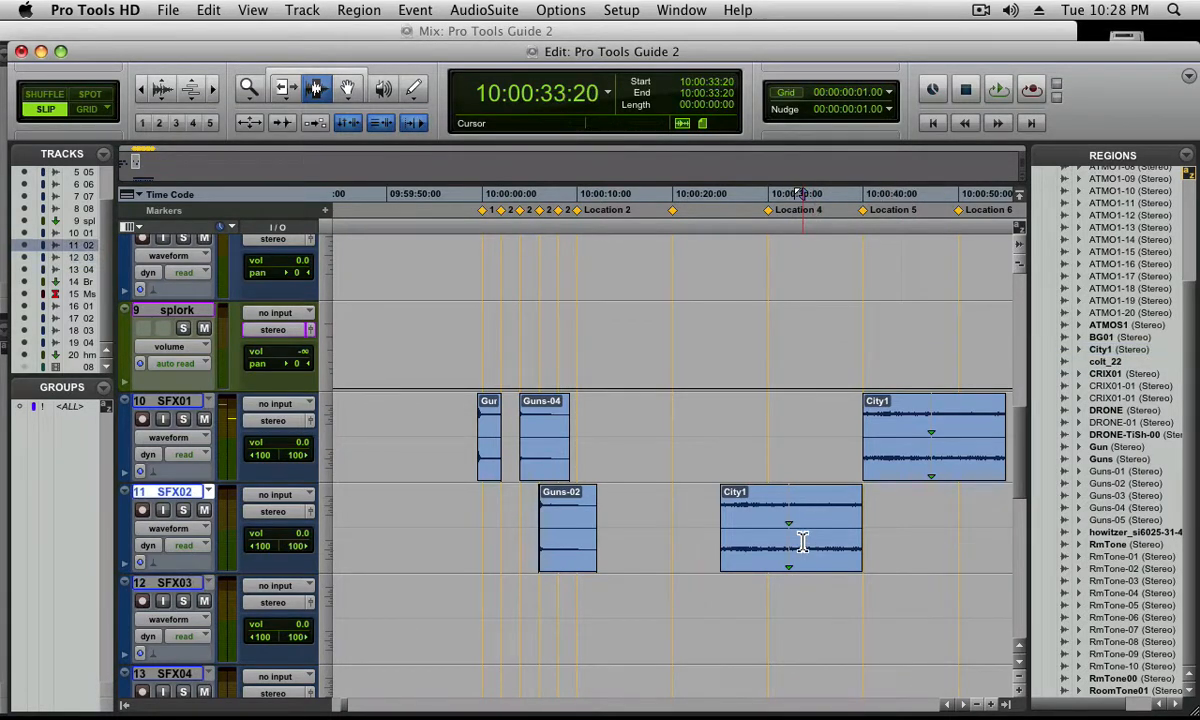
double_click(803, 542)
key(Delete)
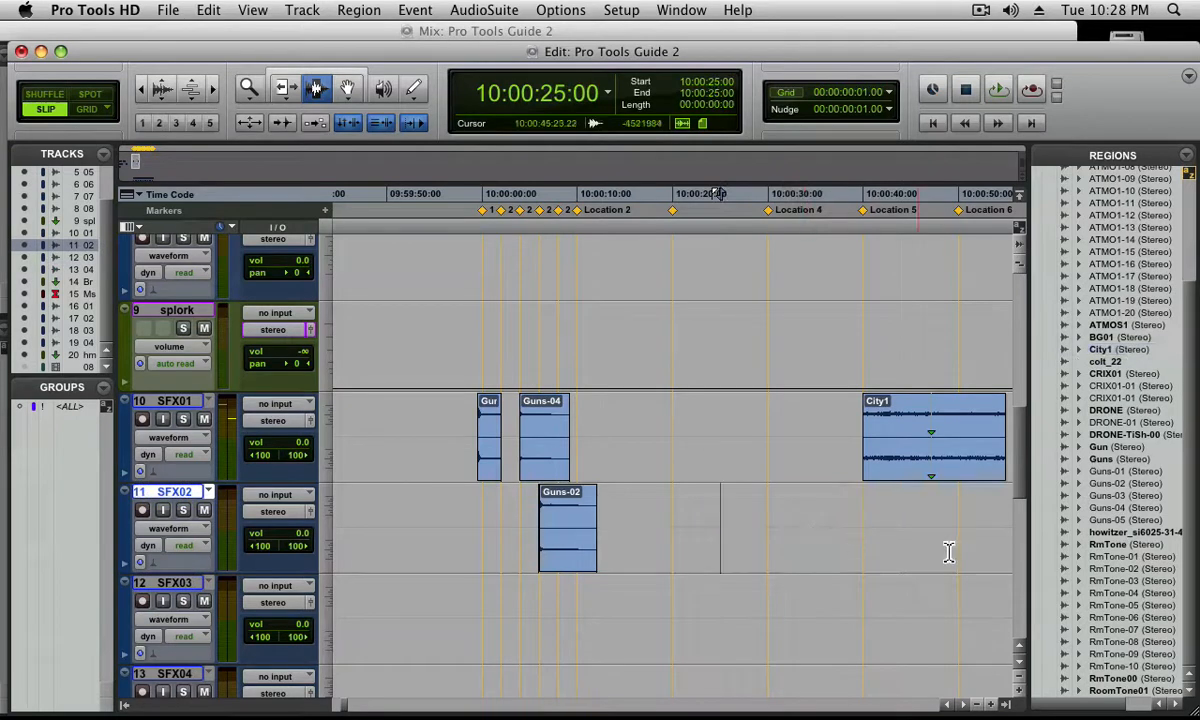
Select the City1 region on SFX01 and set the selection length to 00:00:12:00
click(895, 445)
triple_click(895, 445)
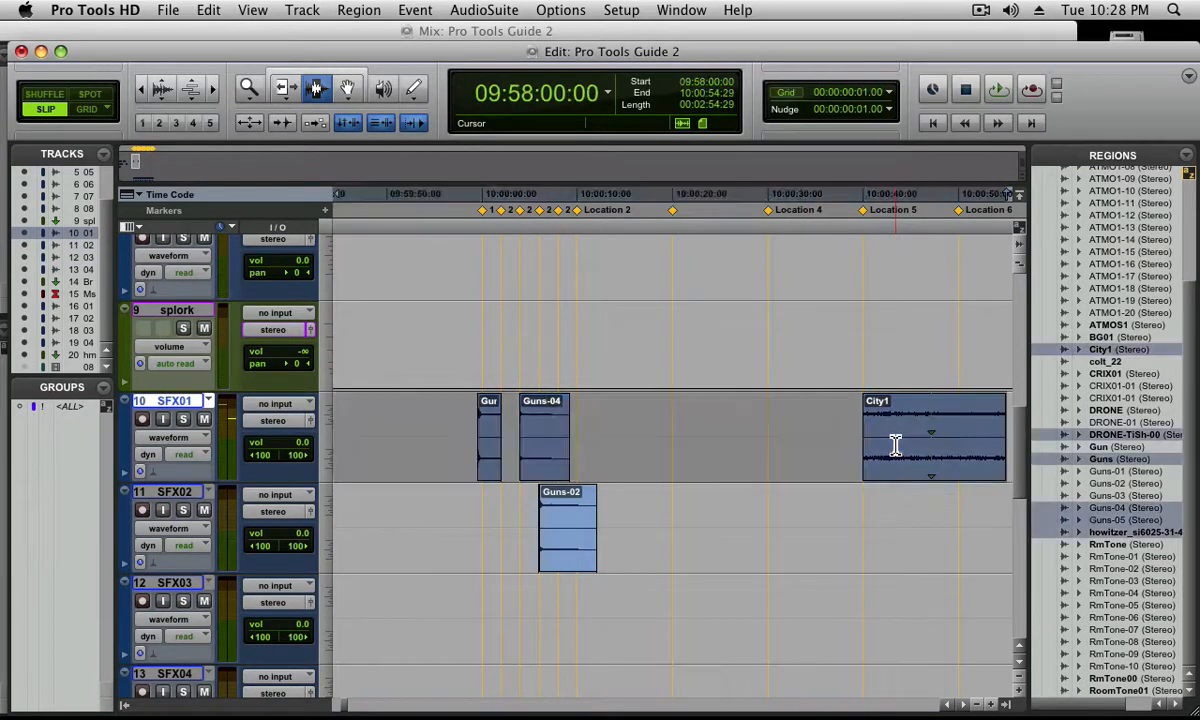
double_click(895, 445)
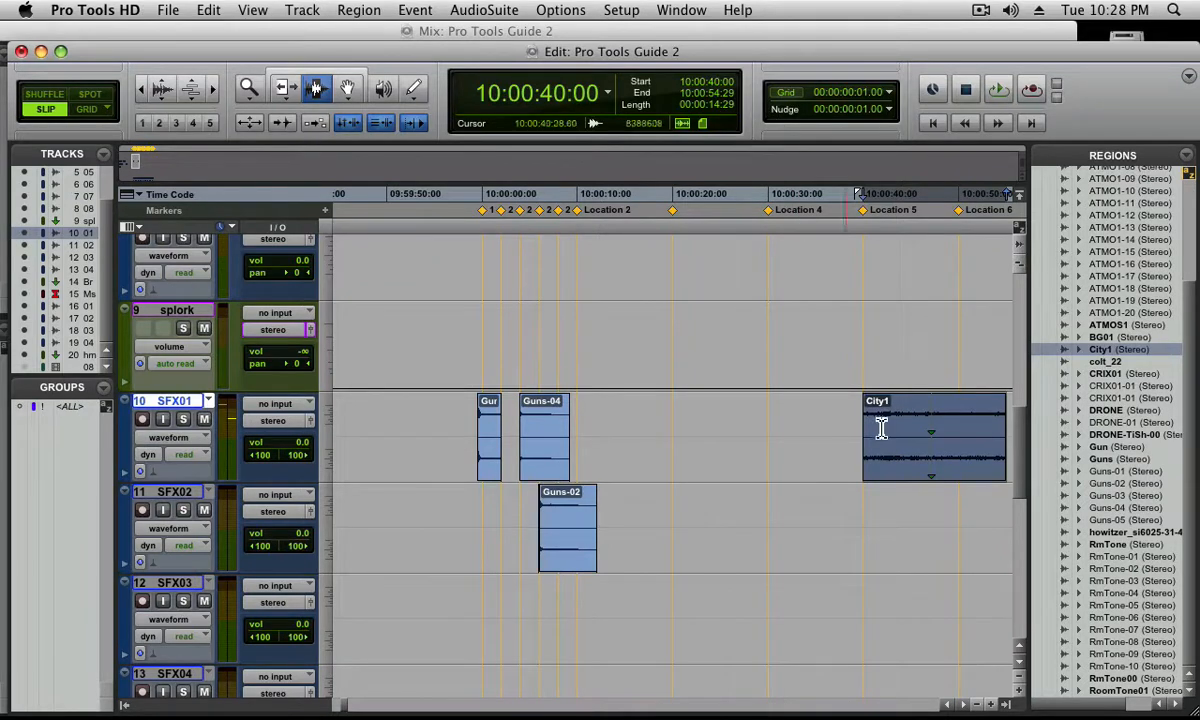
click(714, 105)
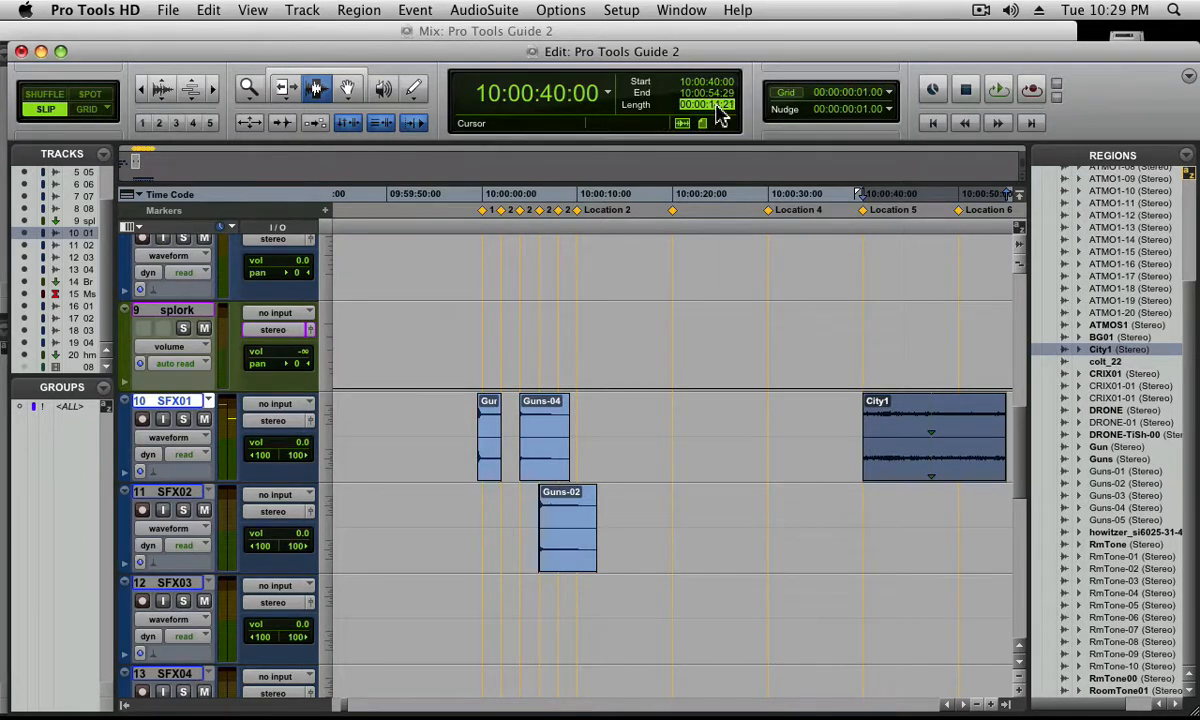
key(Return)
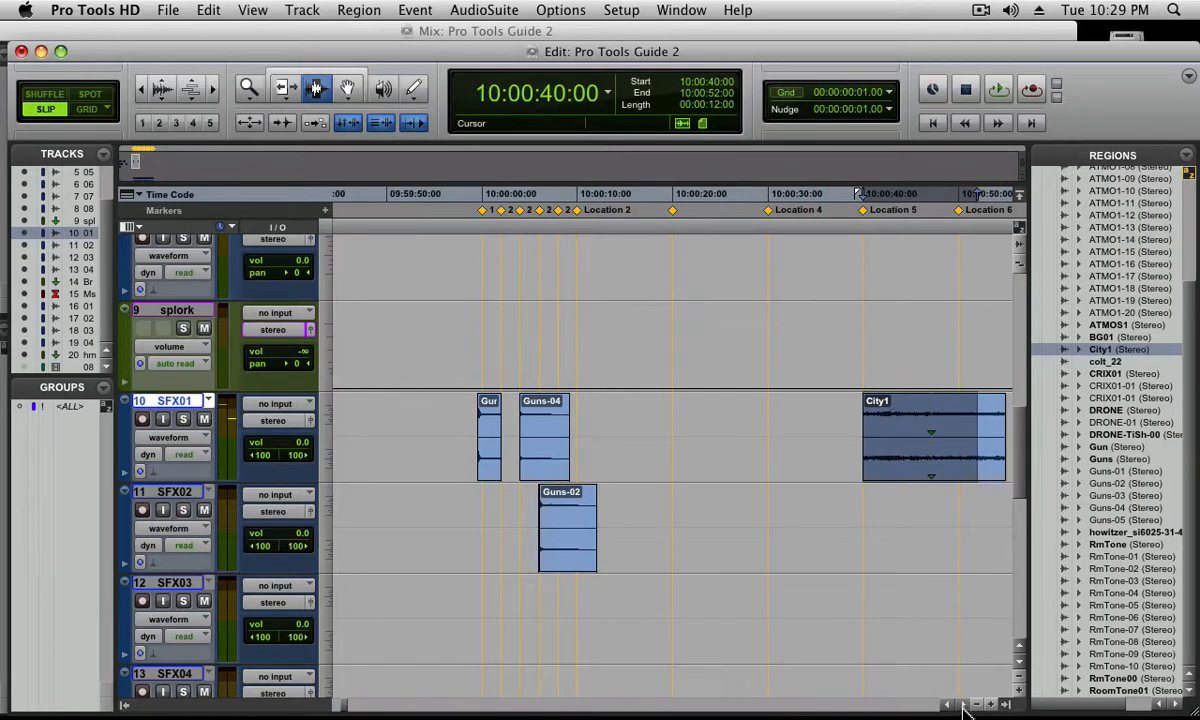
Nudge the 12-second selection later to start at 10:00:40:22 and trim the City1 region on SFX01 to it
scroll(963, 706, right, 3)
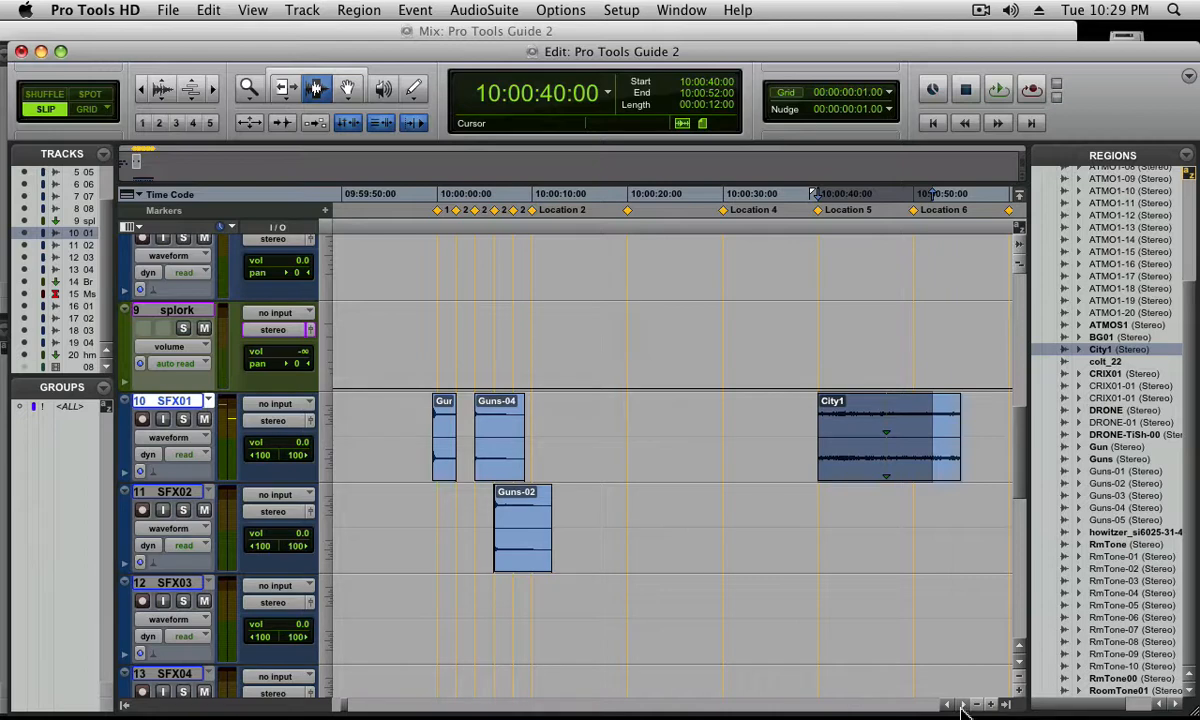
key(KP_Add)
key(KP_Add)
key(KP_Add)
key(KP_Add)
key(KP_Add)
key(KP_Add)
key(KP_Add)
key(KP_Add)
key(KP_Add)
key(KP_Add)
key(KP_Add)
key(KP_Add)
key(KP_Add)
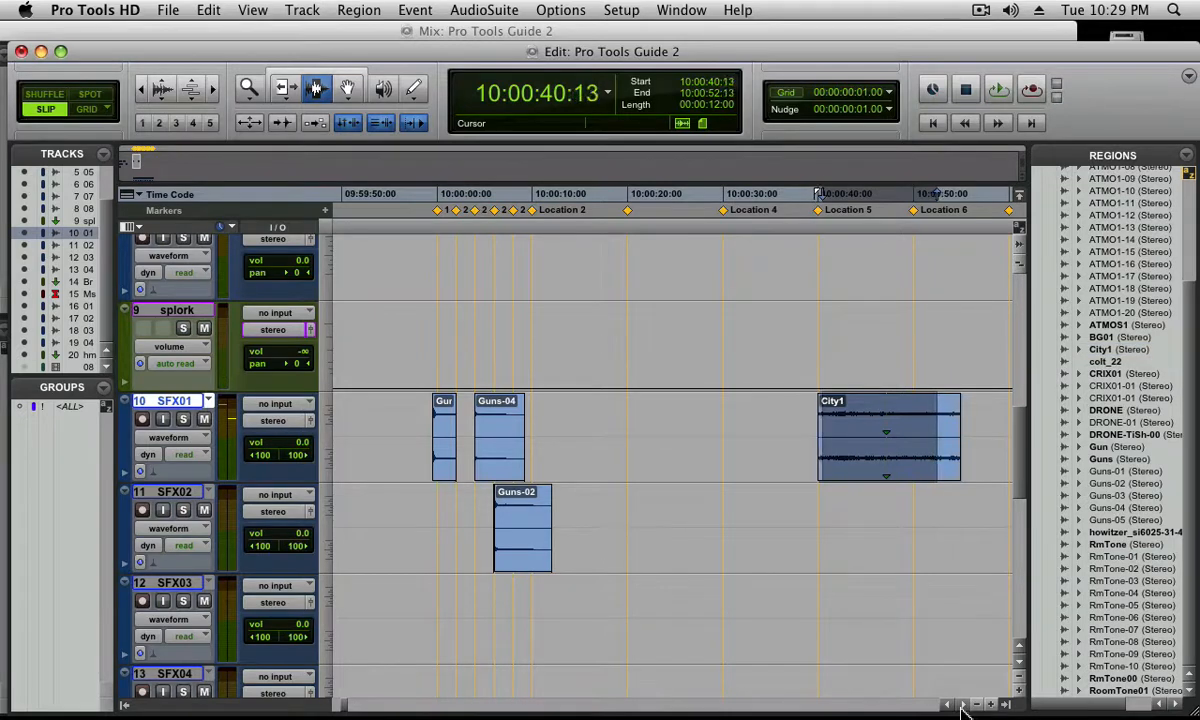
key(KP_Add)
key(KP_Add)
key(KP_Add)
key(KP_Add)
key(KP_Add)
key(KP_Add)
key(KP_Add)
key(KP_Add)
key(KP_Add)
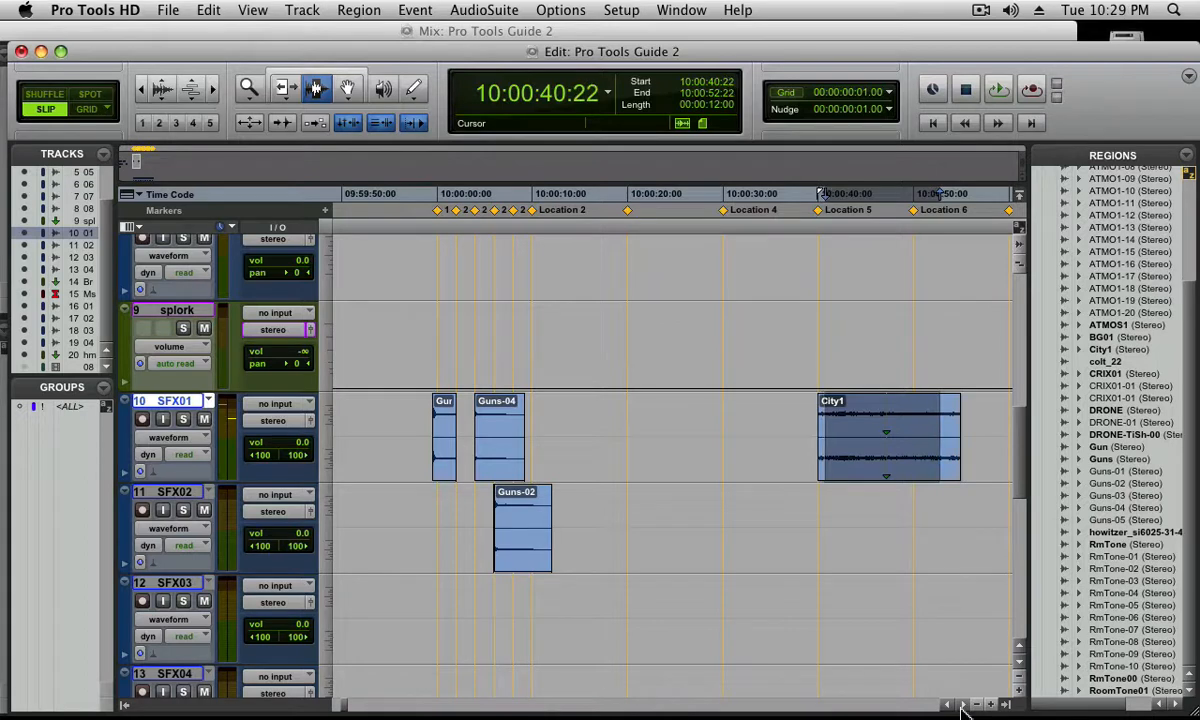
key(KP_Add)
key(KP_Add)
key(super+t)
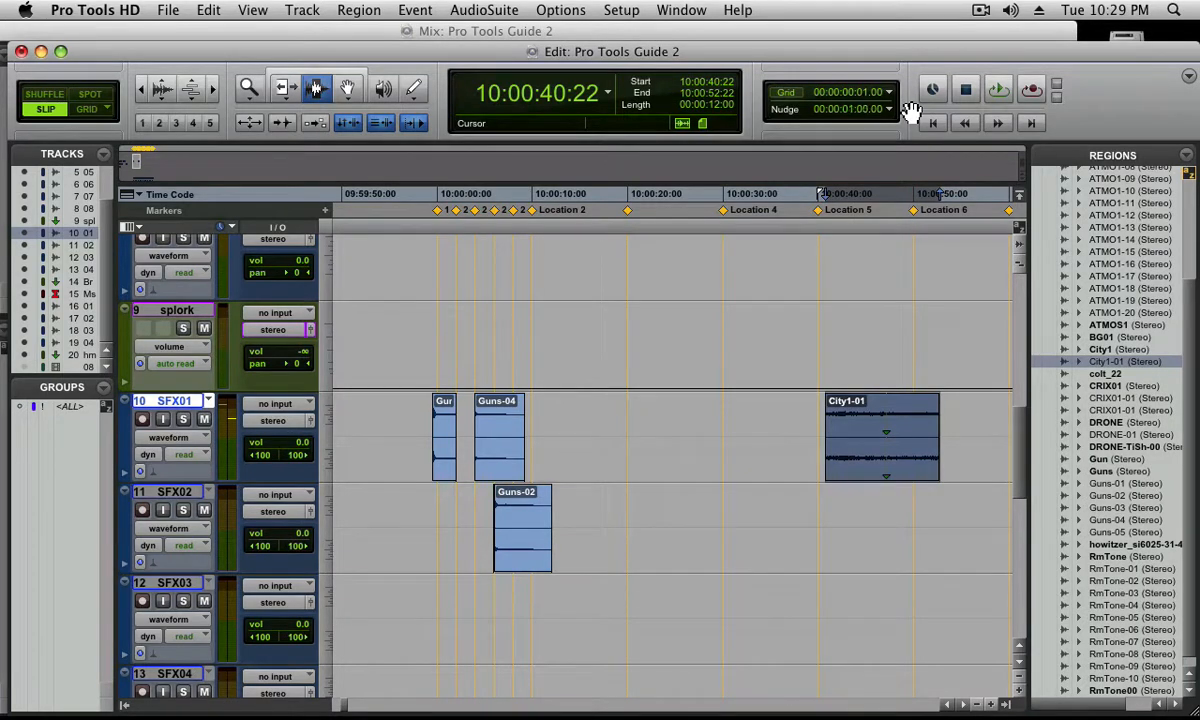
Nudge the trimmed City1 region on SFX01 one second earlier and copy it at the same time to SFX02, SFX03 and SFX04
key(minus)
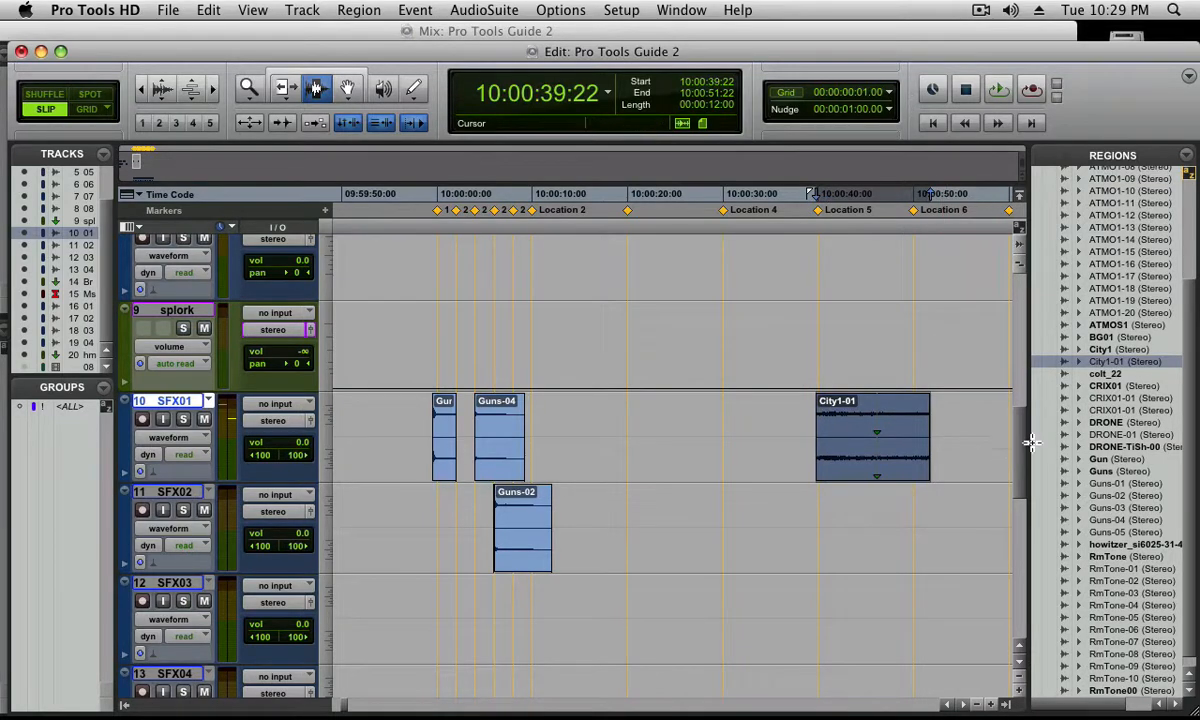
scroll(1022, 470, down, 3)
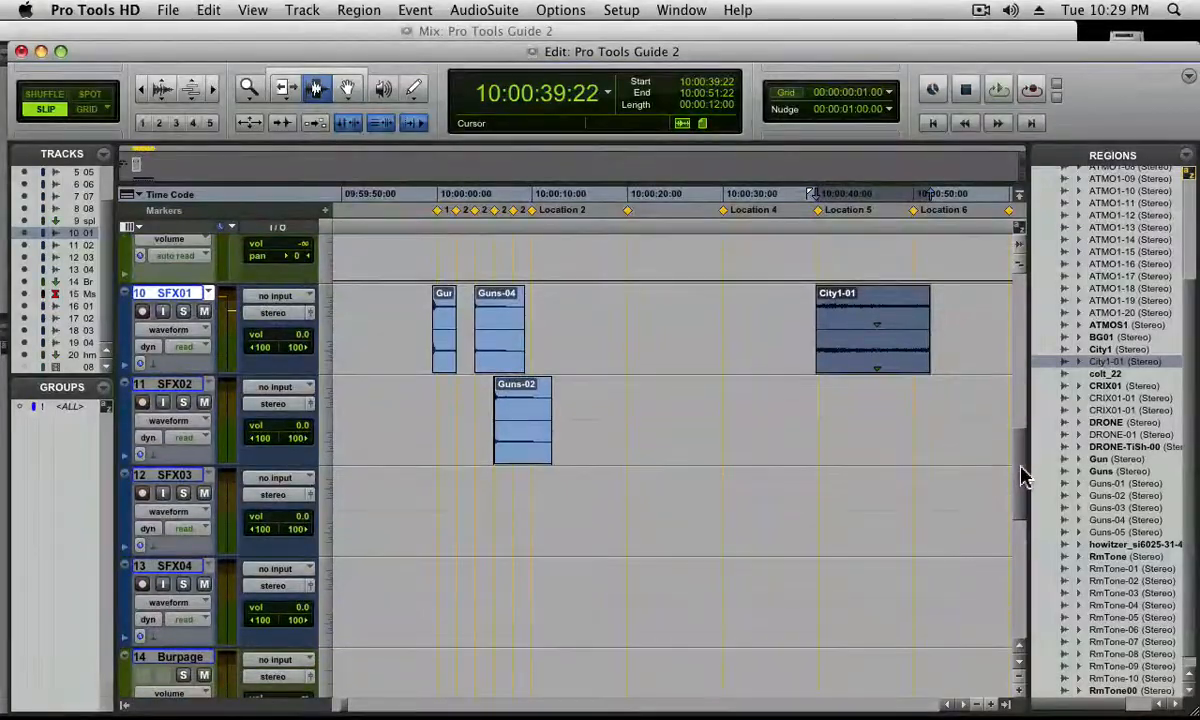
key(F8)
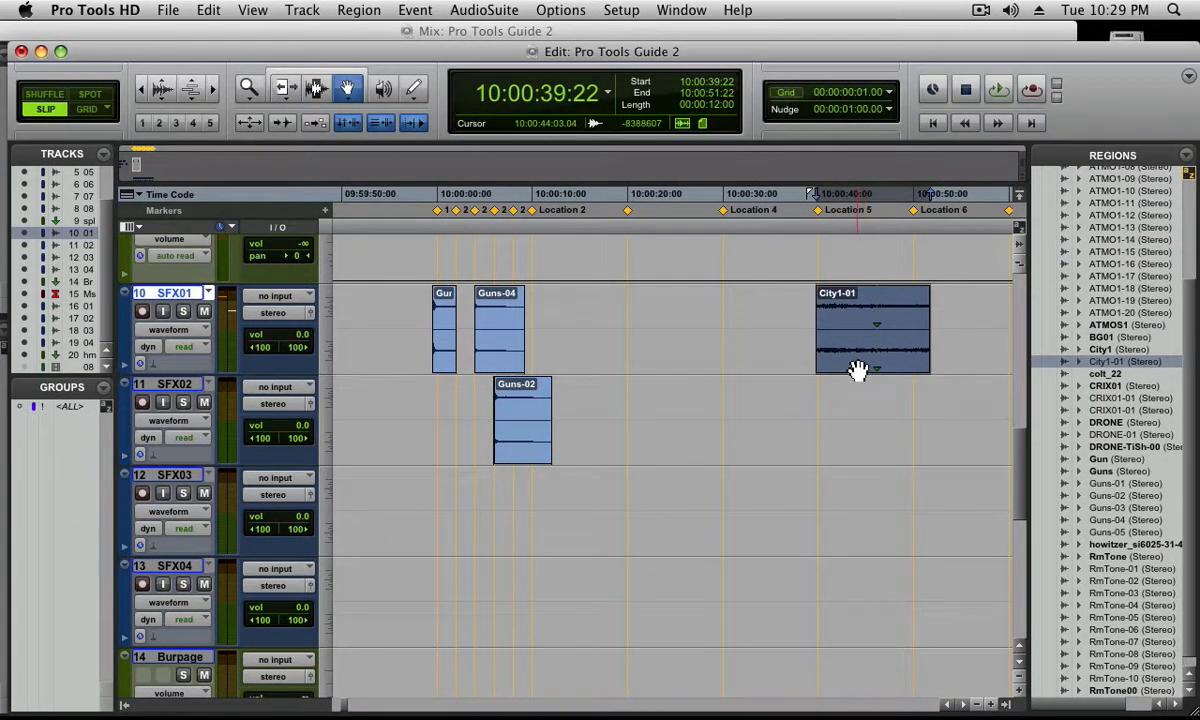
drag(848, 367, 865, 594)
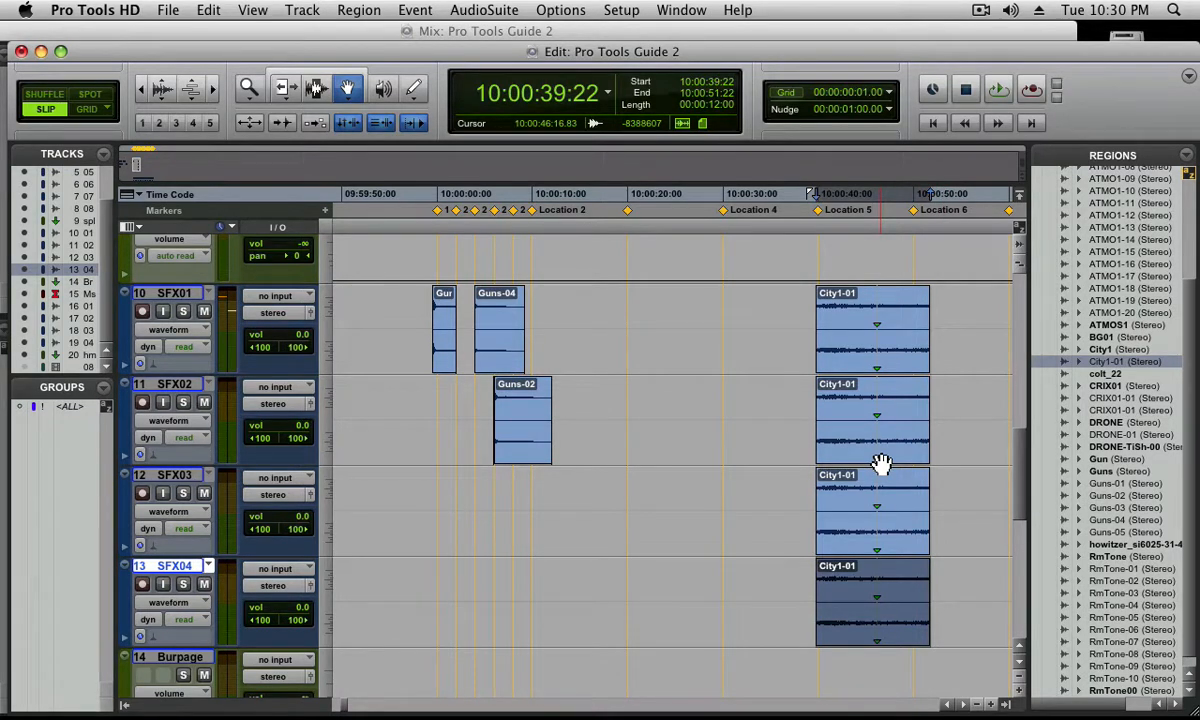
In the Mix window, create a Mix/Edit group named Stuff01 from tracks FX01 to FX04
key(super+equal)
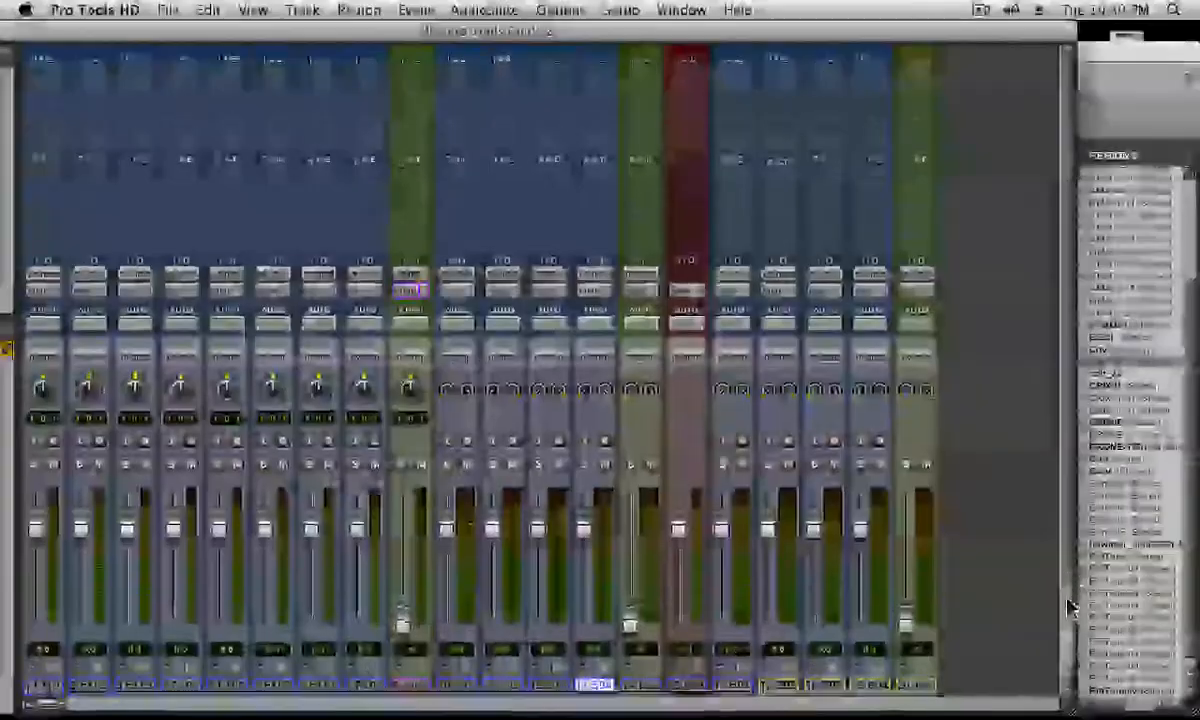
drag(1068, 585, 1058, 690)
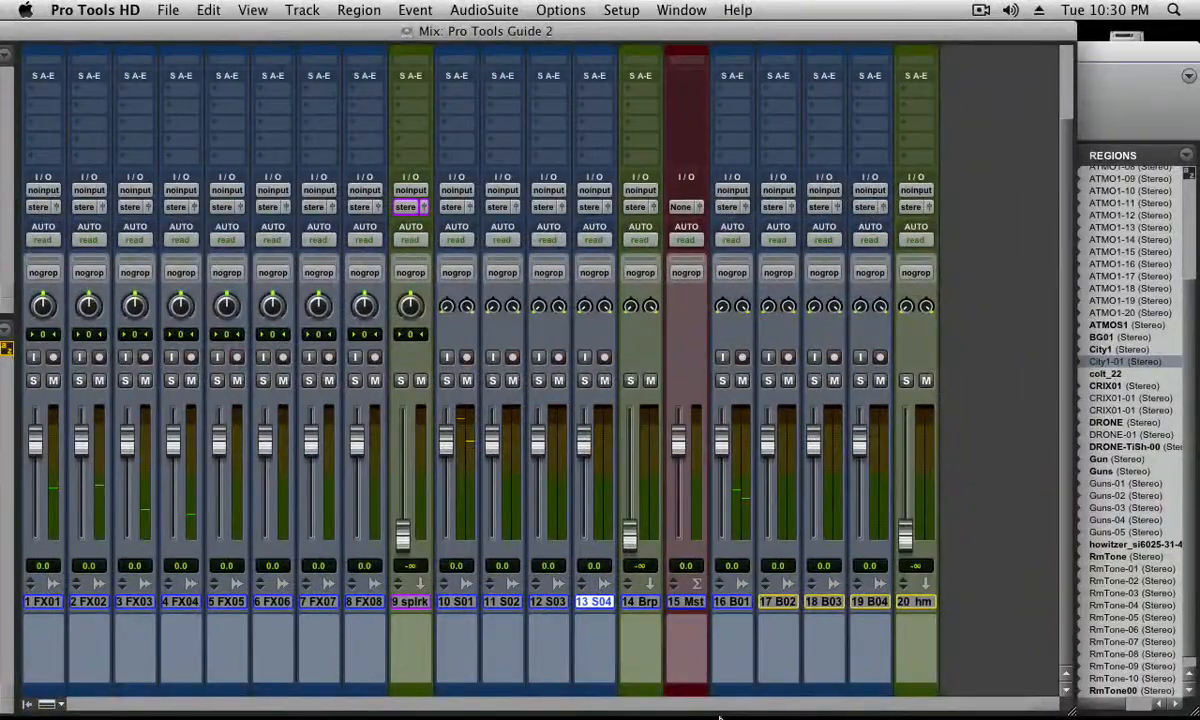
click(50, 606)
drag(52, 612, 185, 612)
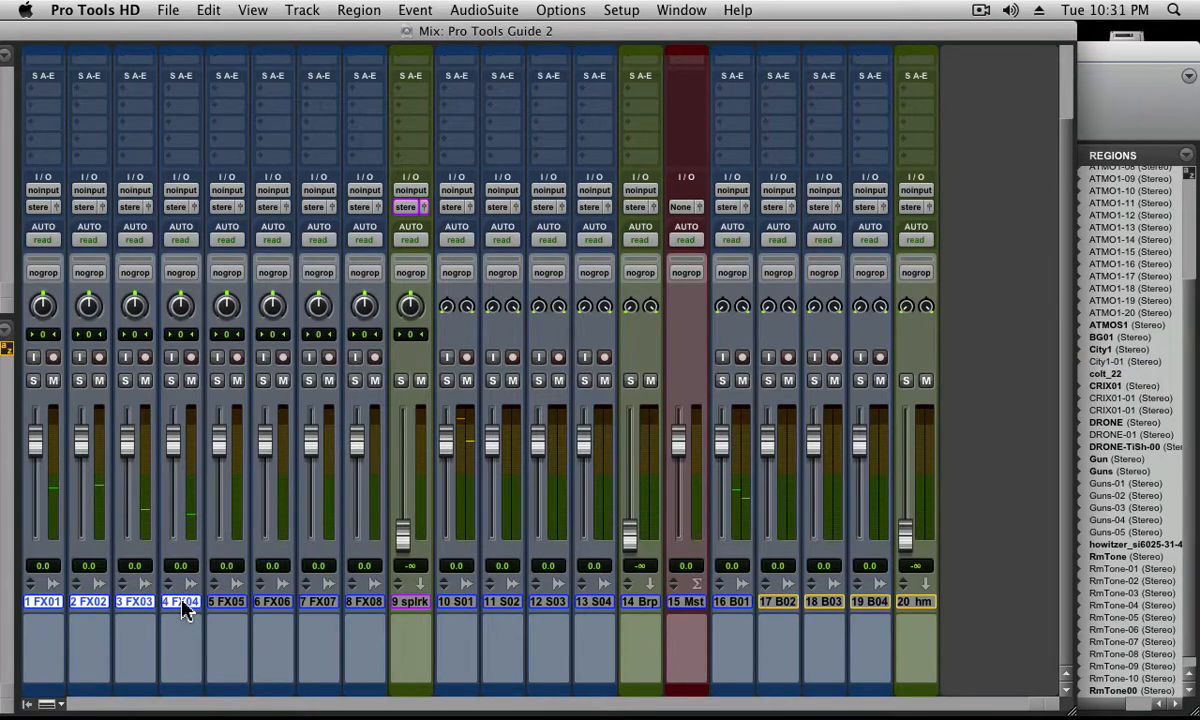
key(super+g)
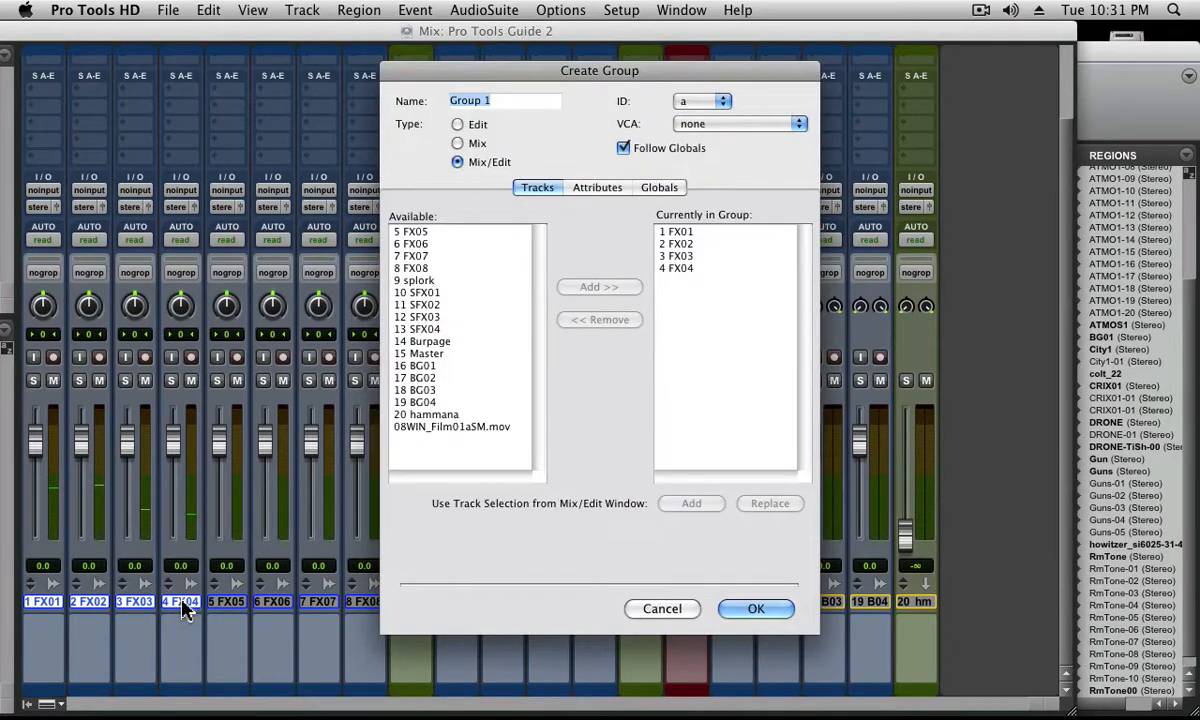
text(Stuff0)
key(super+a)
key(super+c)
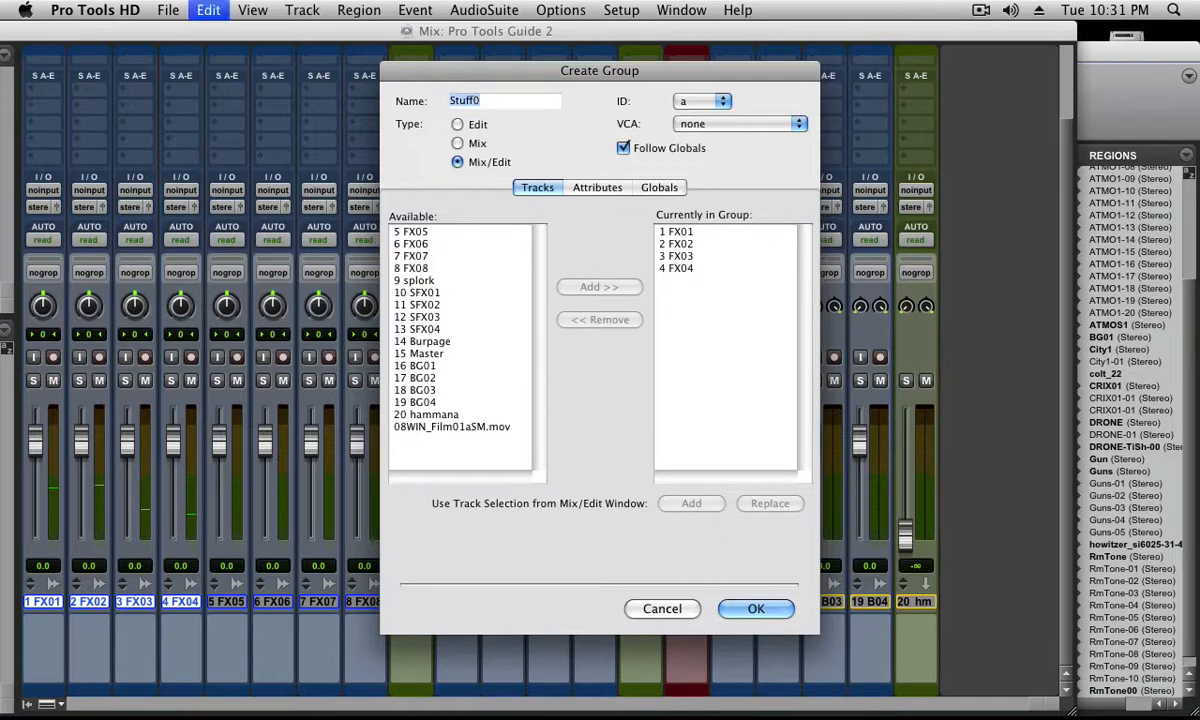
key(Right)
text(1)
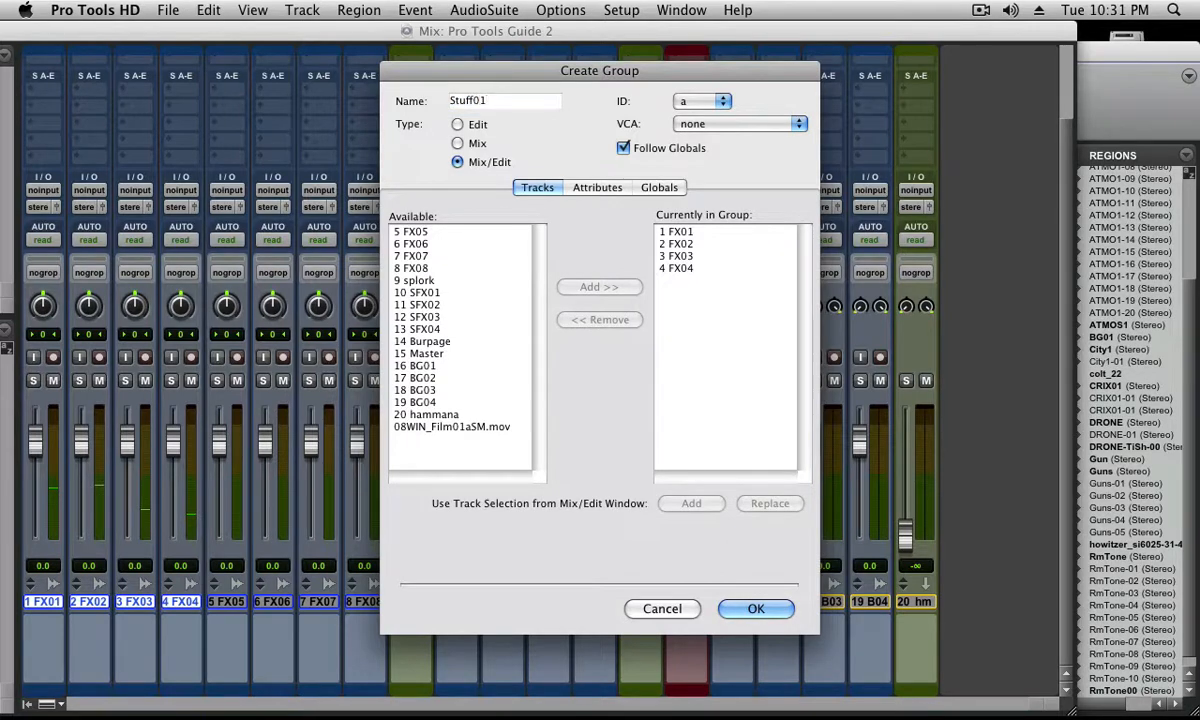
key(Return)
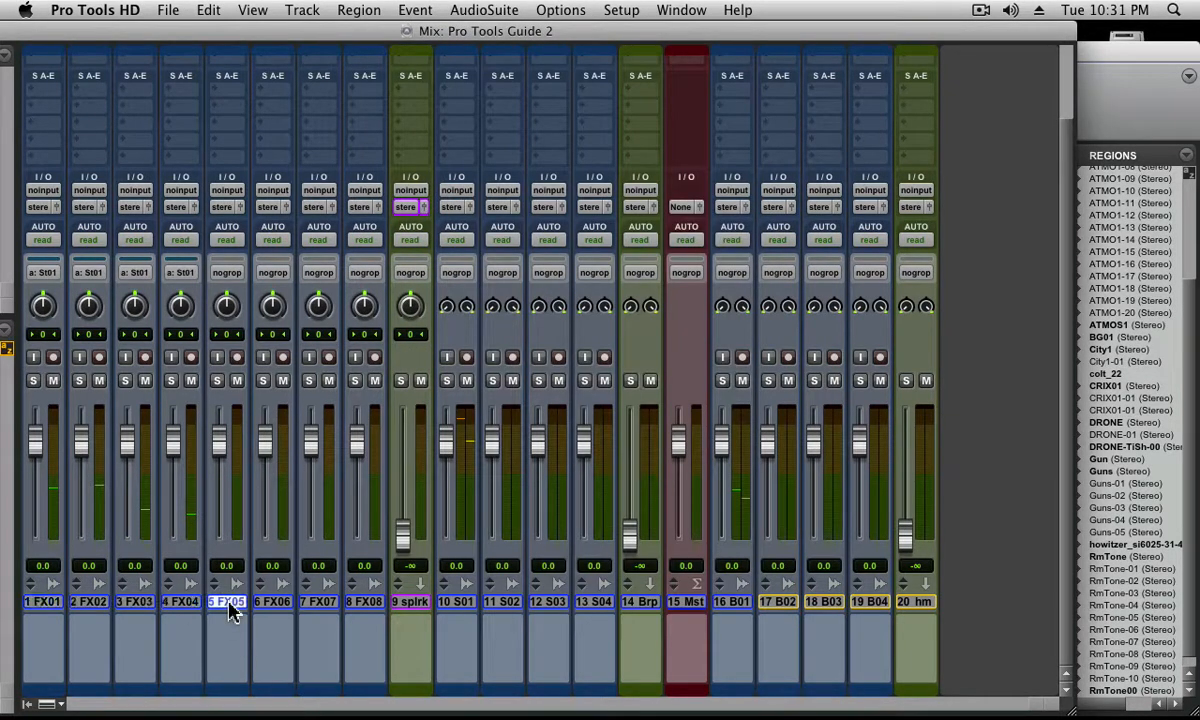
Create a Mix/Edit group named Stuff02 from tracks FX05 to FX08
drag(229, 606, 360, 612)
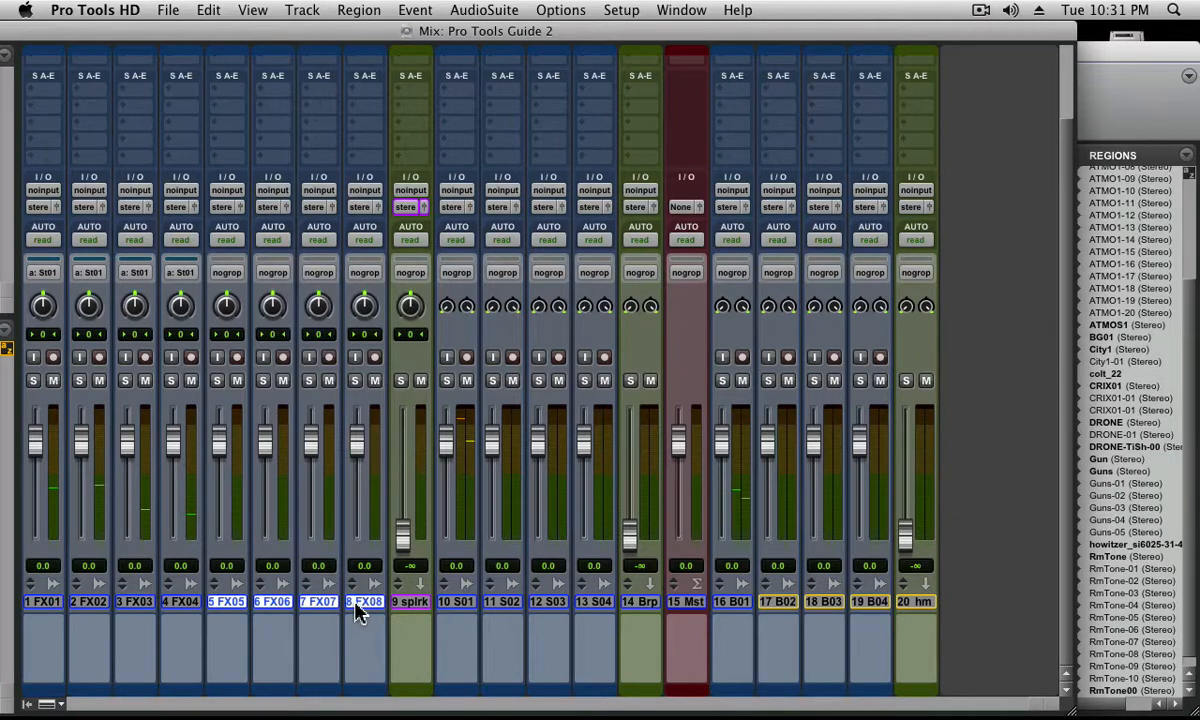
key(super+g)
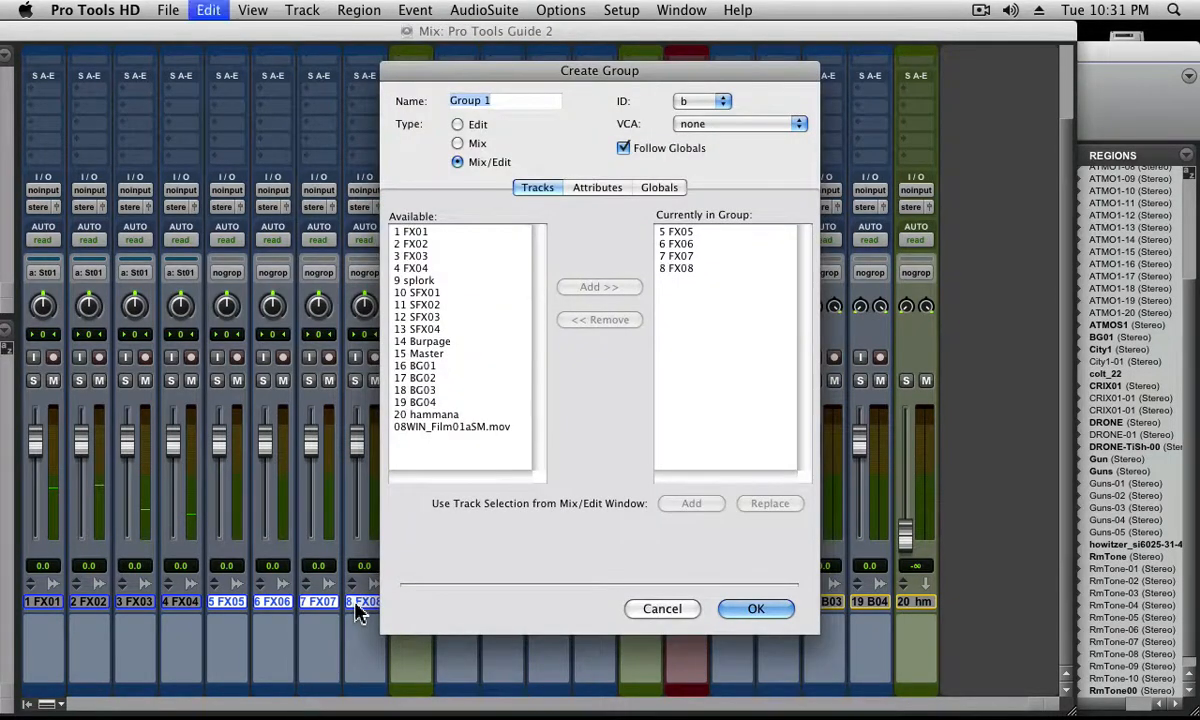
text(St02)
key(Return)
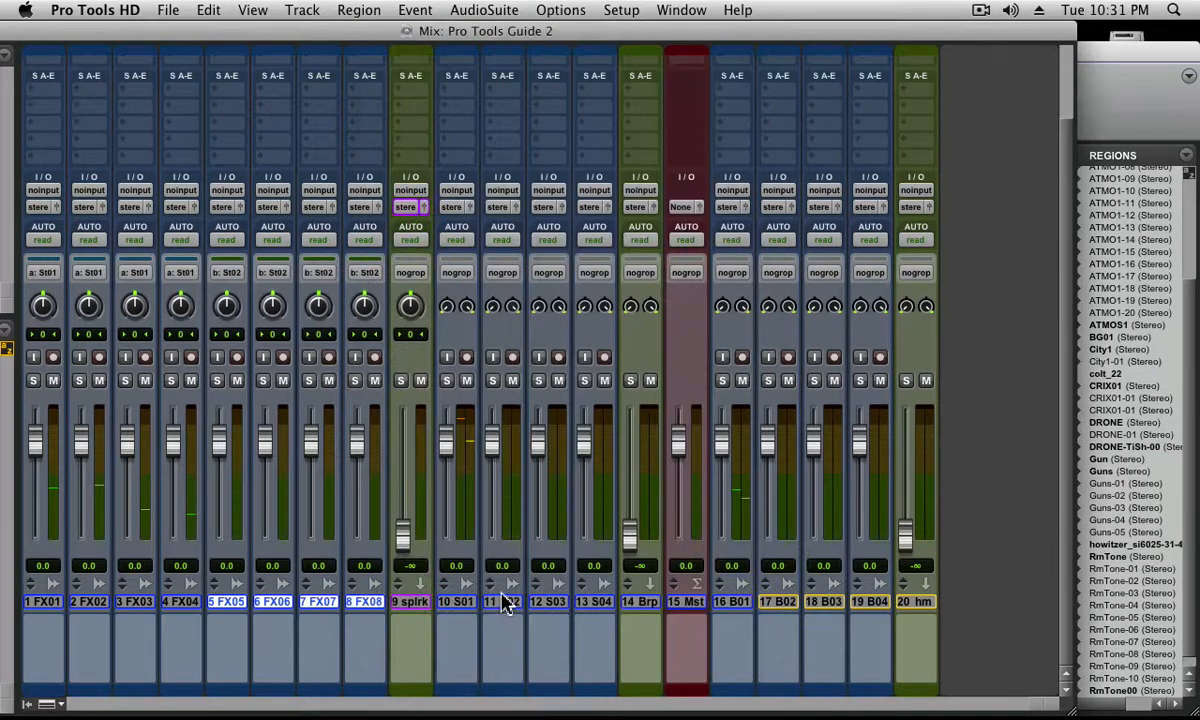
Create a Mix/Edit group named Stuff03 from tracks SFX01 to SFX04
shift+click(412, 602)
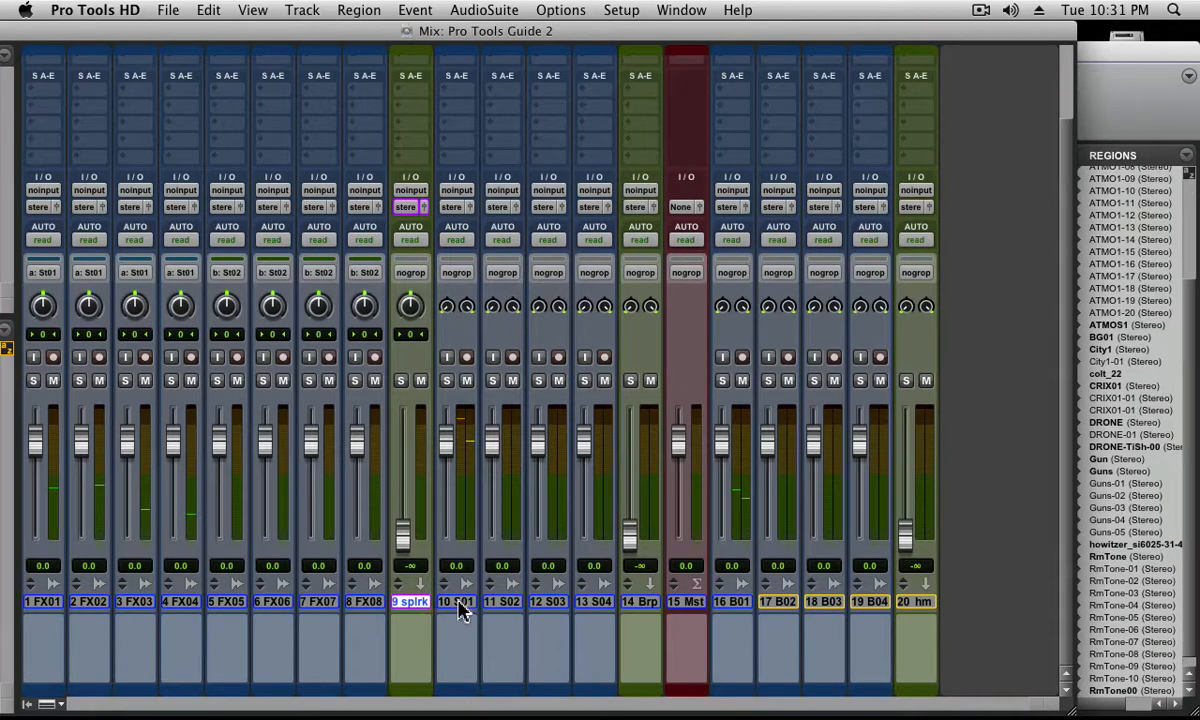
drag(462, 603, 601, 603)
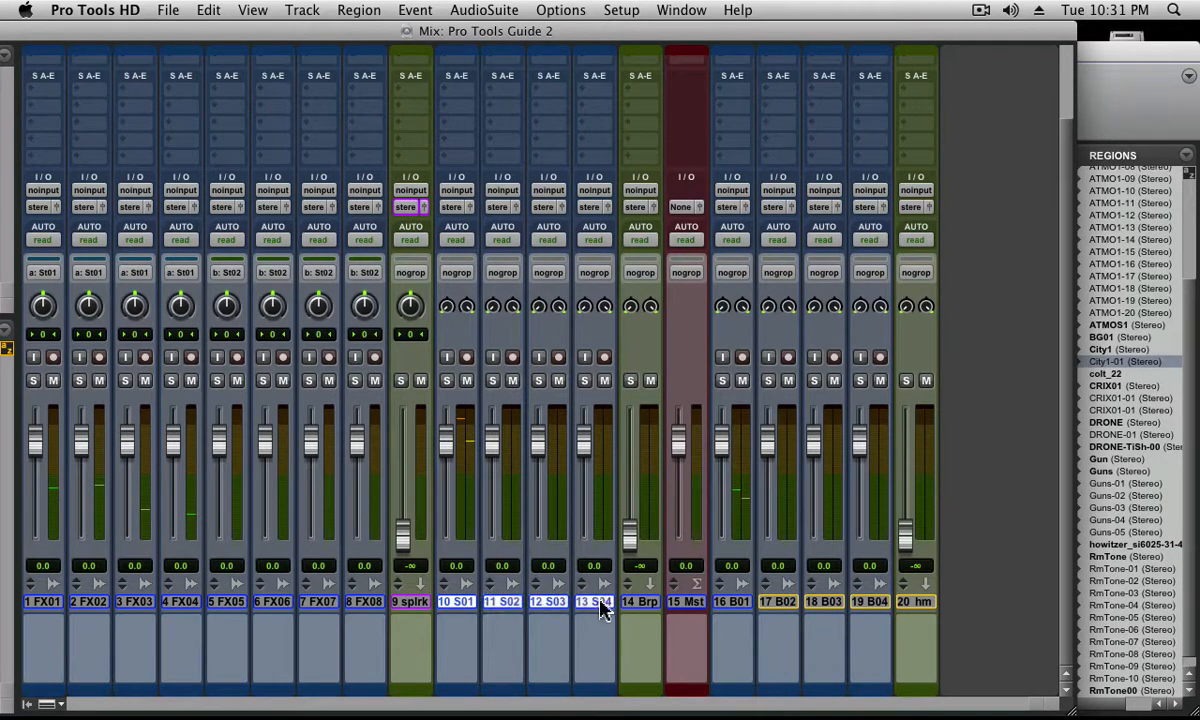
key(super+g)
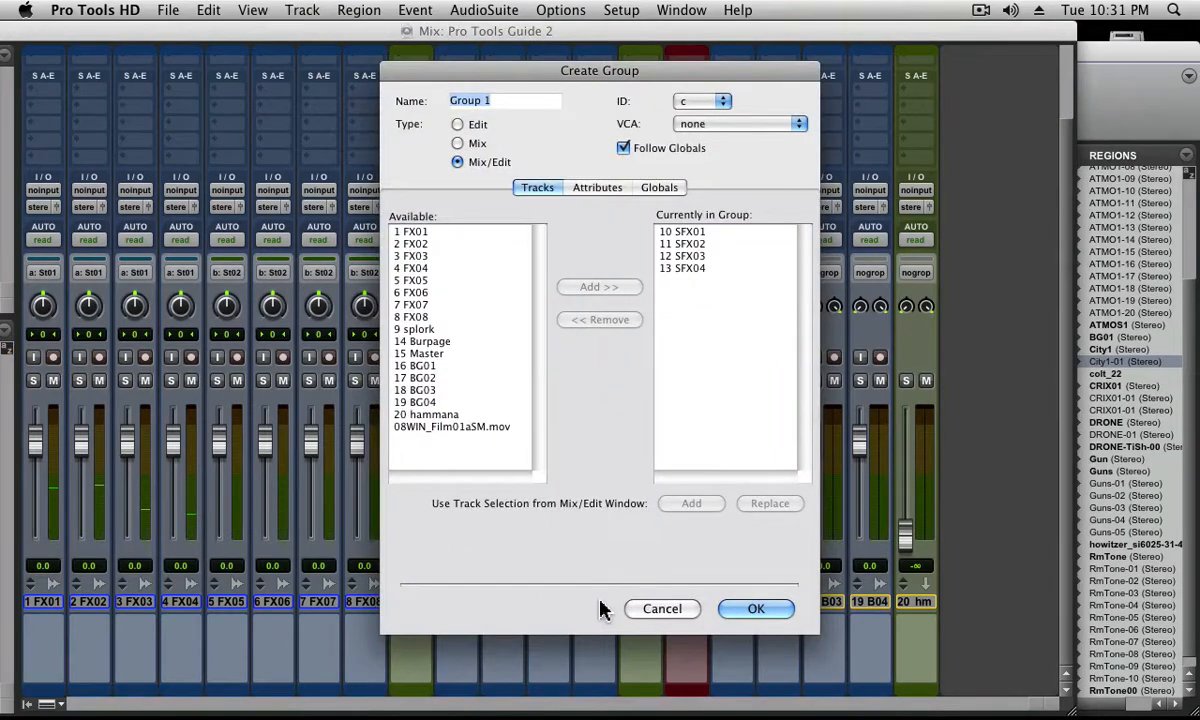
text(Stuff0)
key(Return)
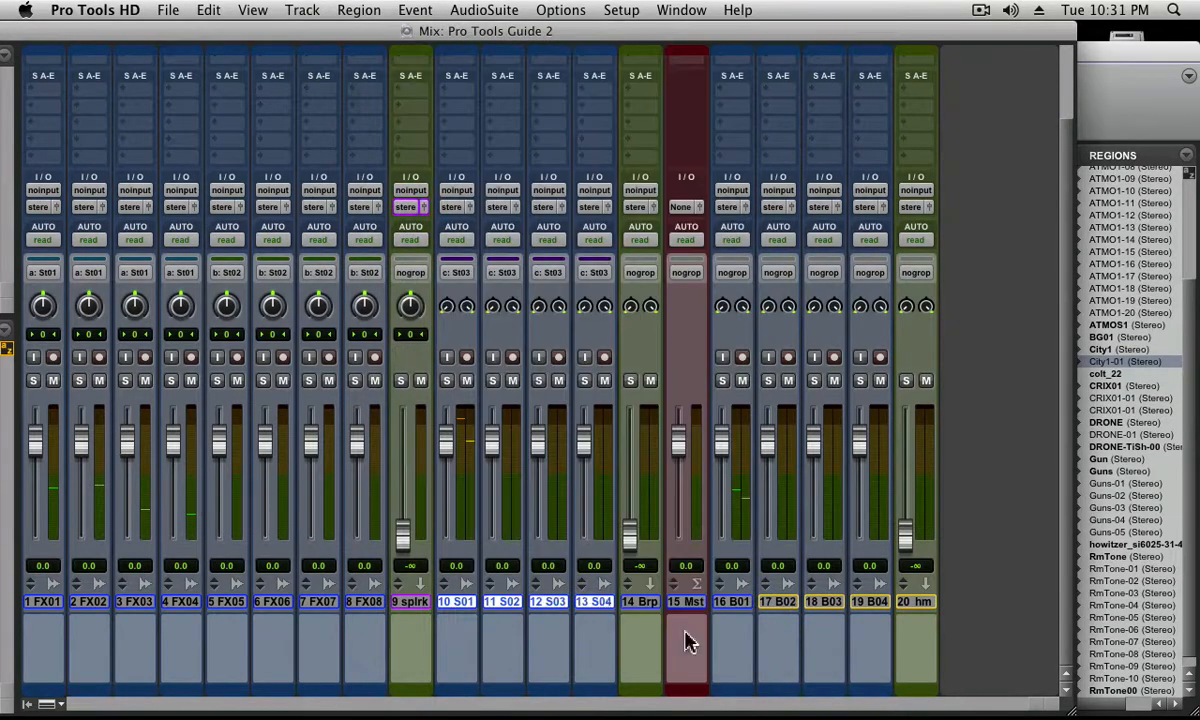
Create a Mix/Edit group named Stuff04 from tracks BG01 to BG04
shift+click(638, 602)
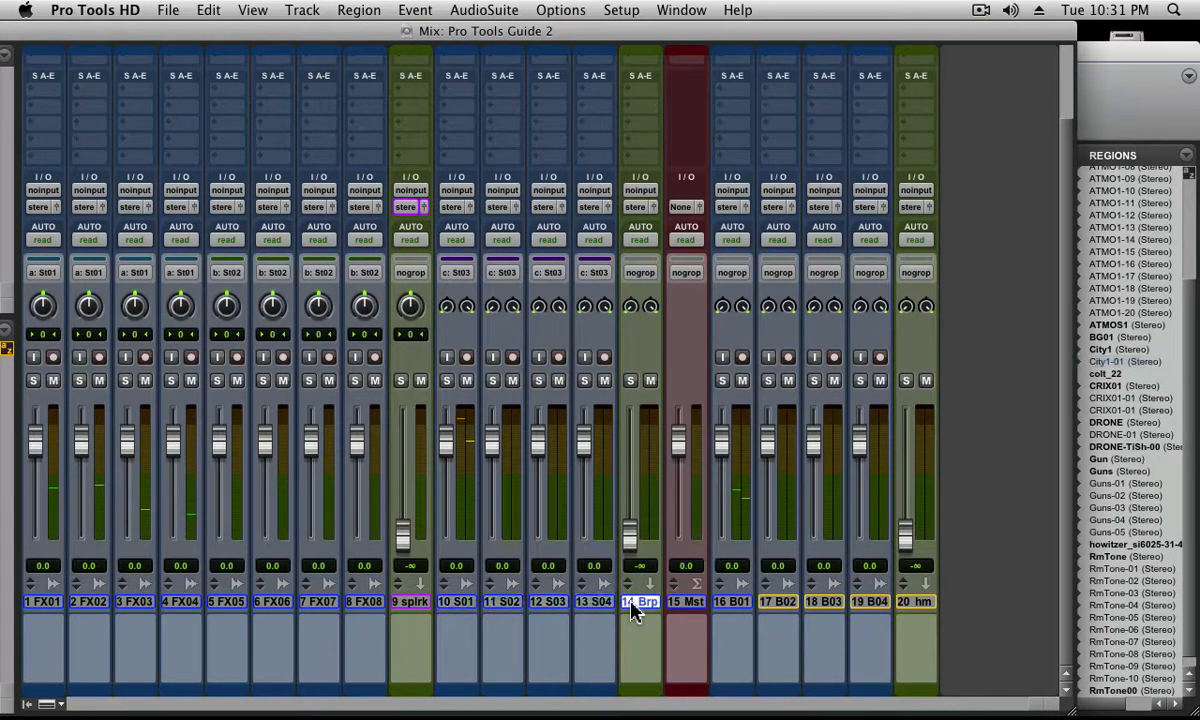
click(680, 603)
click(735, 604)
shift+click(869, 603)
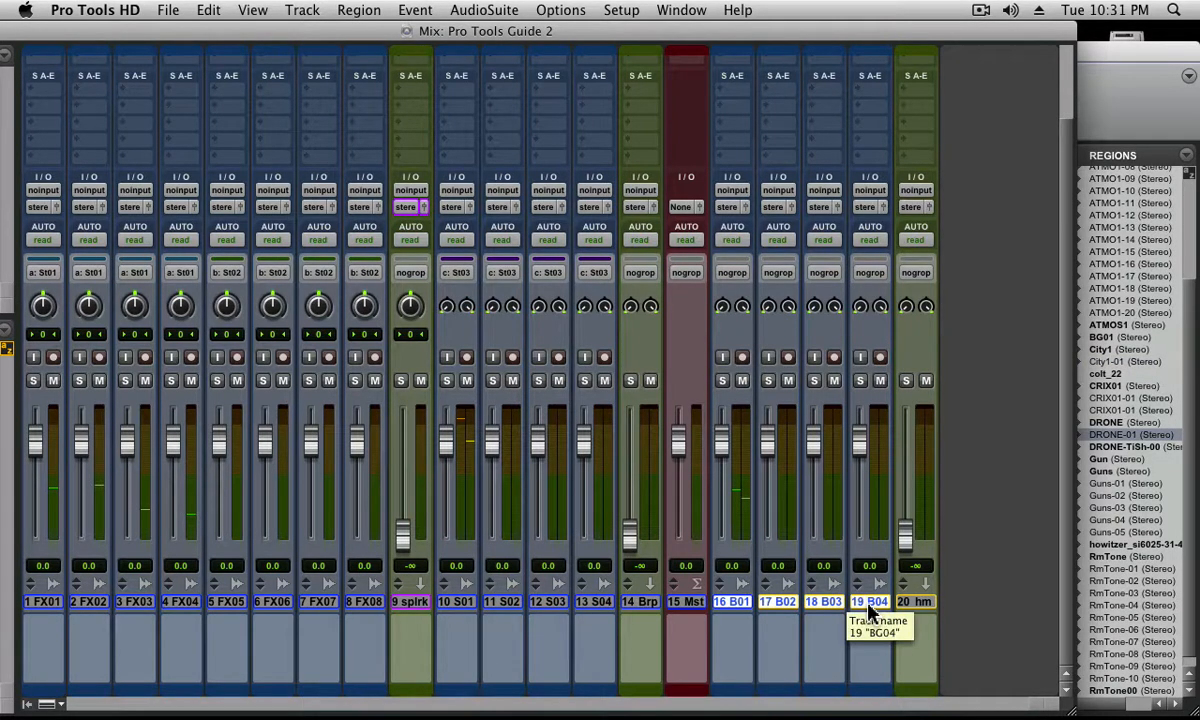
key(super+g)
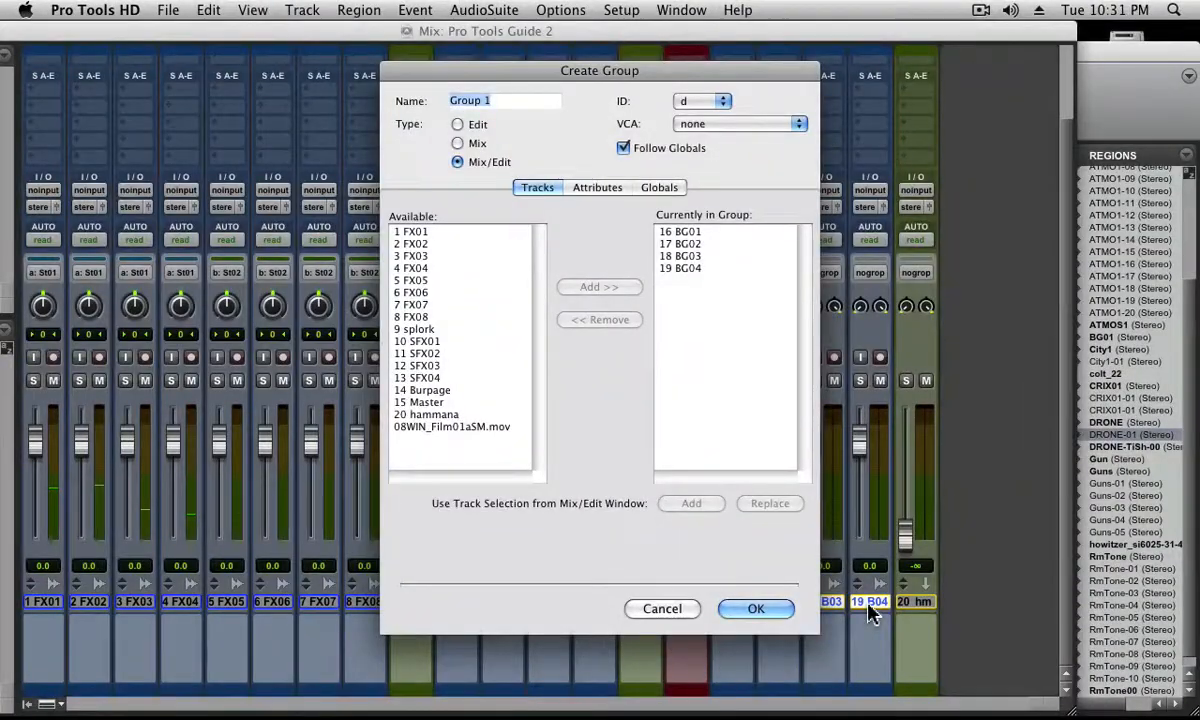
text(Stuff04)
key(Return)
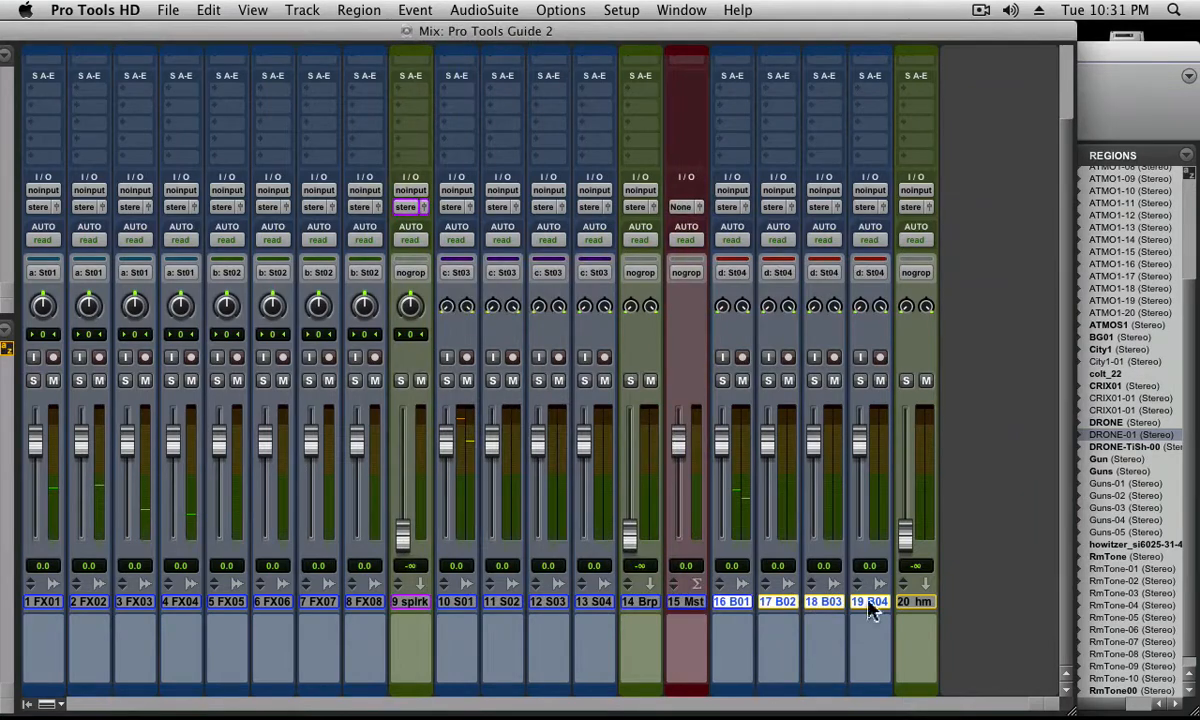
Enlarge the Mix window to fill the screen and reveal its track and group lists
scroll(35, 663, right, 3)
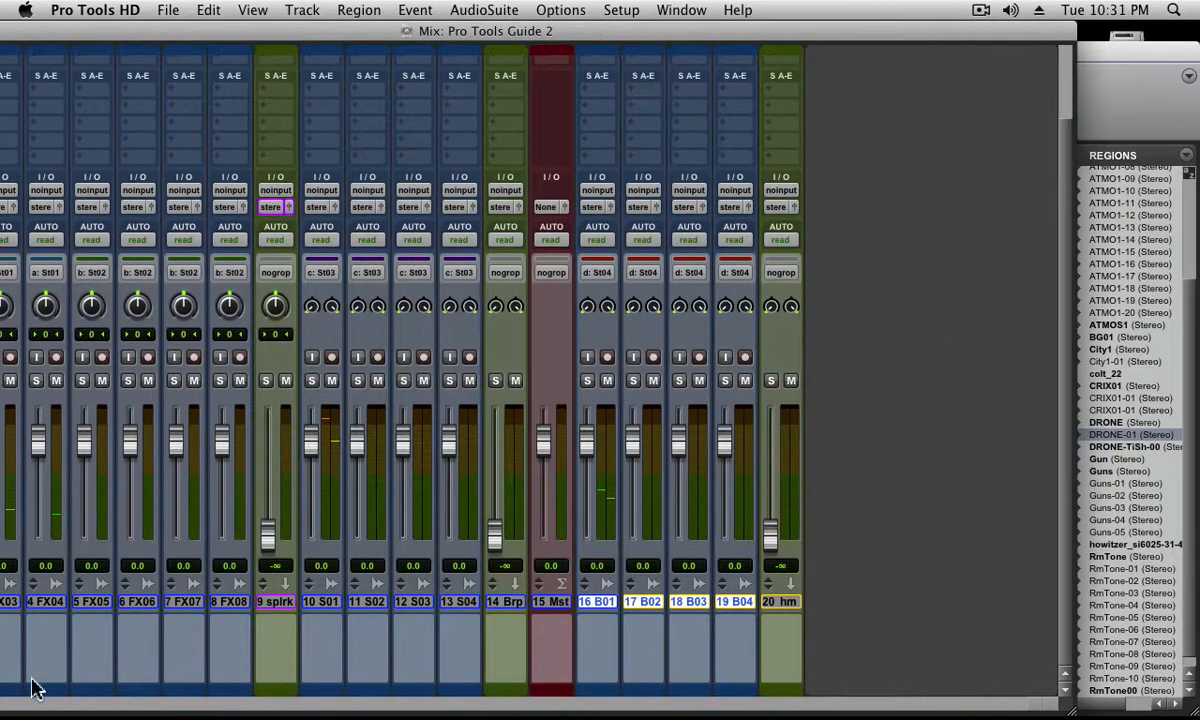
click(415, 16)
click(382, 28)
drag(380, 27, 595, 35)
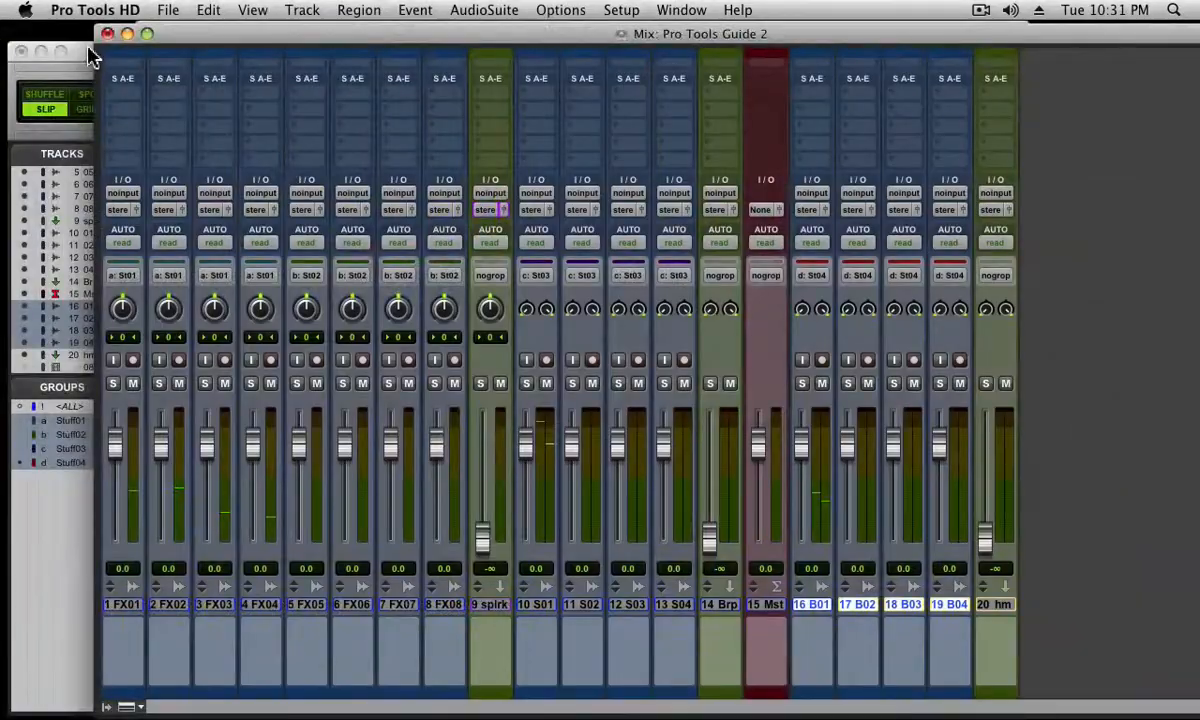
click(147, 35)
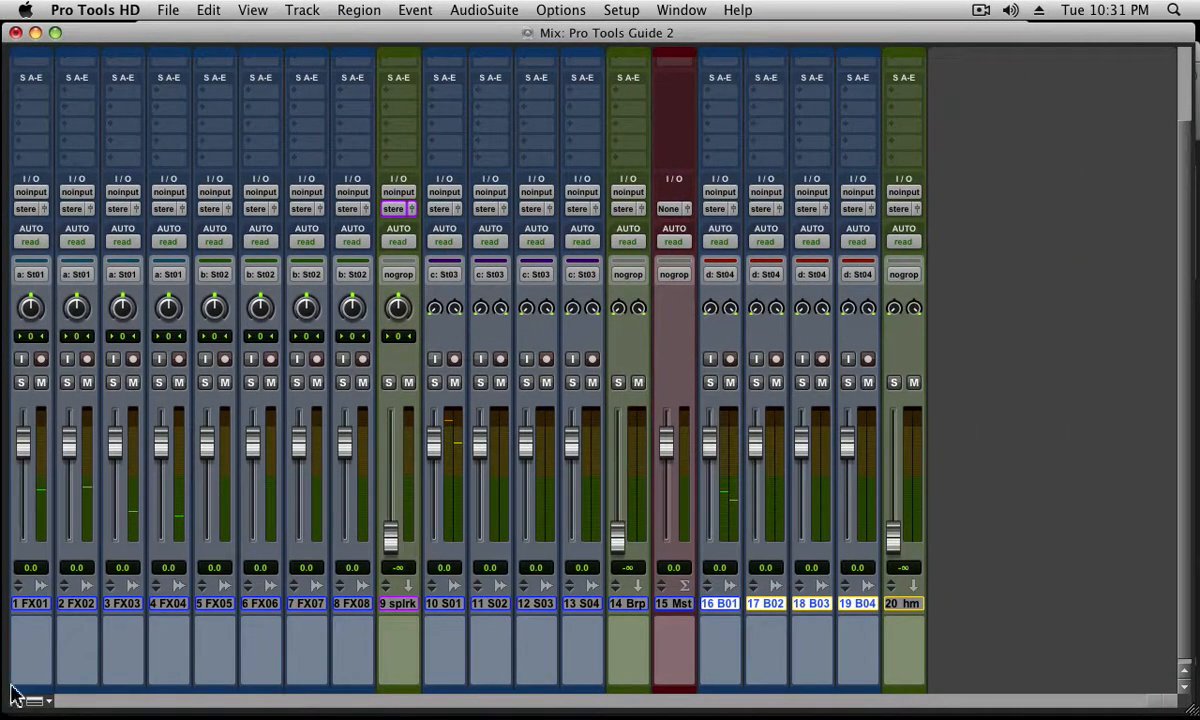
drag(8, 678, 140, 675)
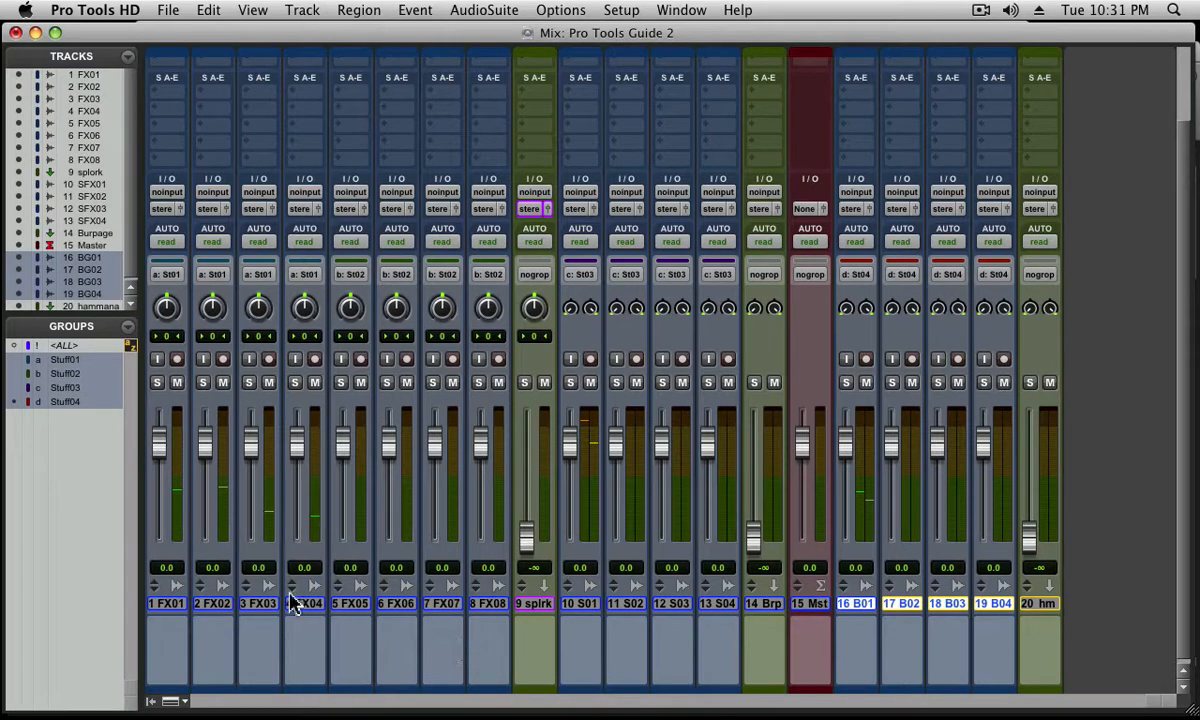
Create a Mix/Edit group named FX GROUP from tracks FX01 to FX08 plus splork
click(178, 605)
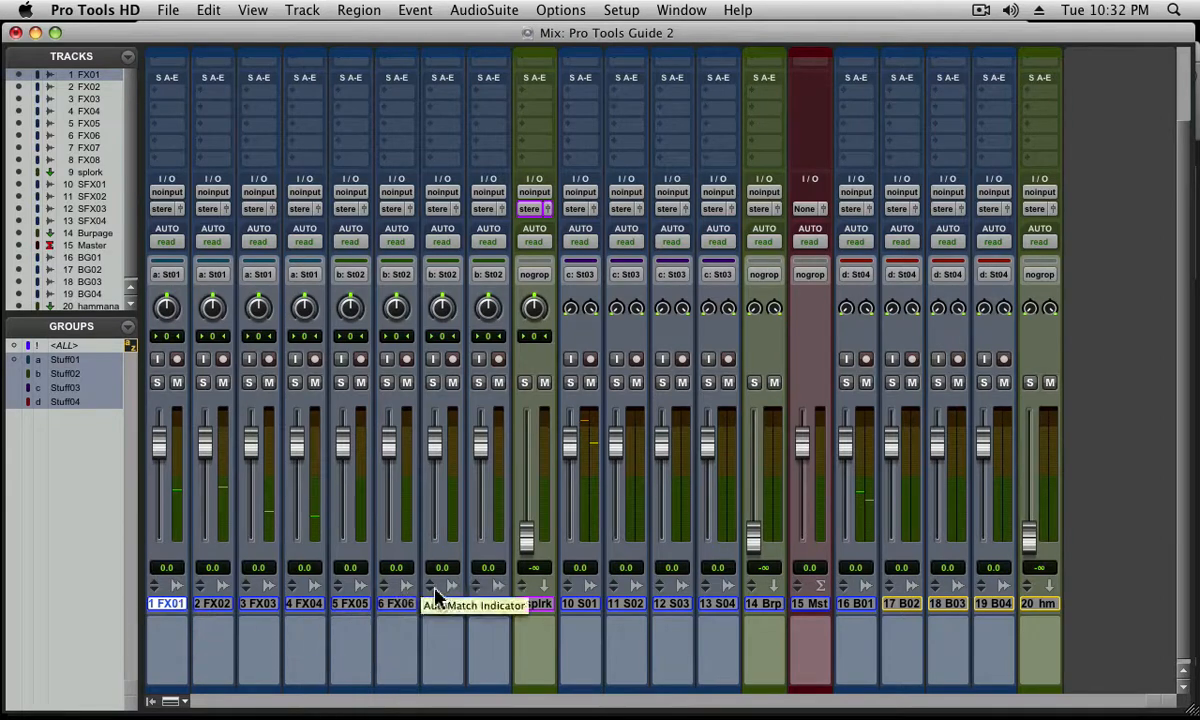
shift+click(533, 604)
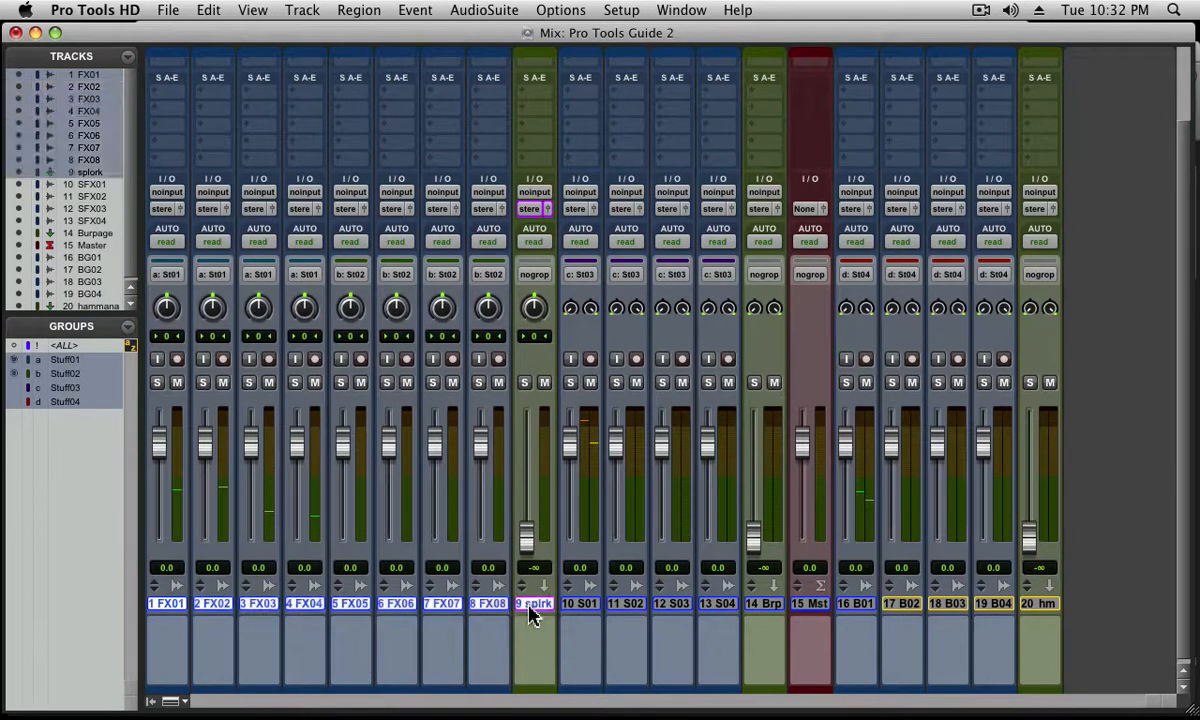
key(super+g)
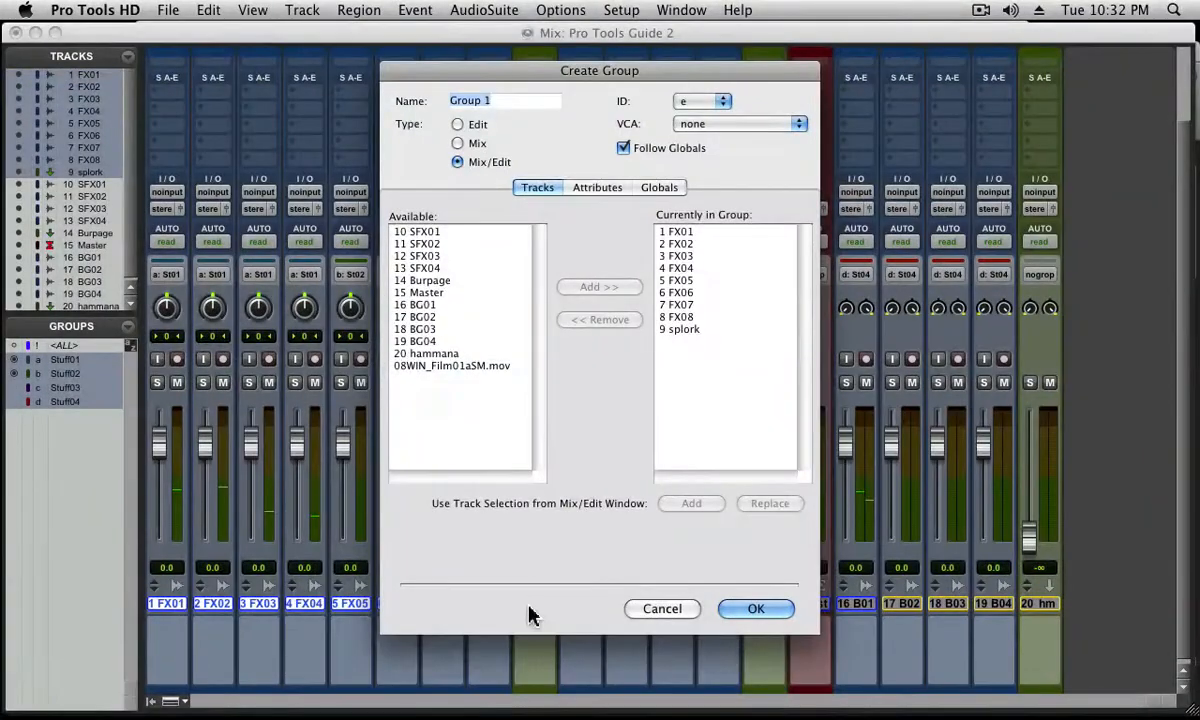
text(FX GROUP)
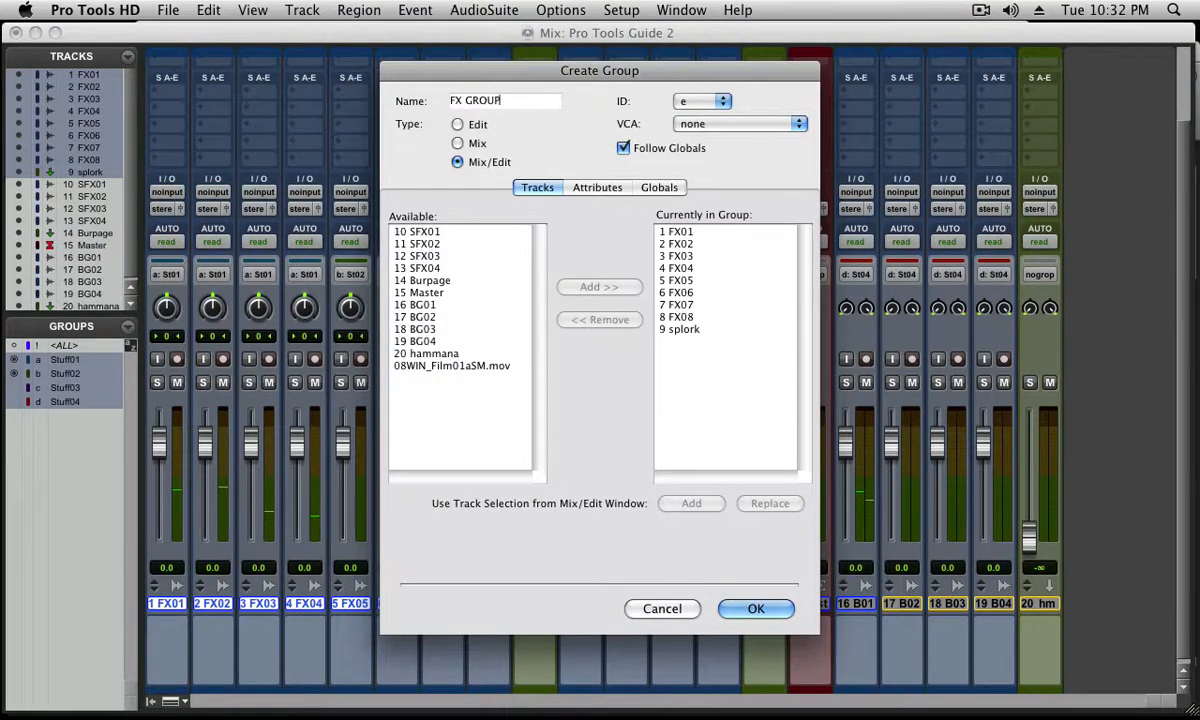
key(Return)
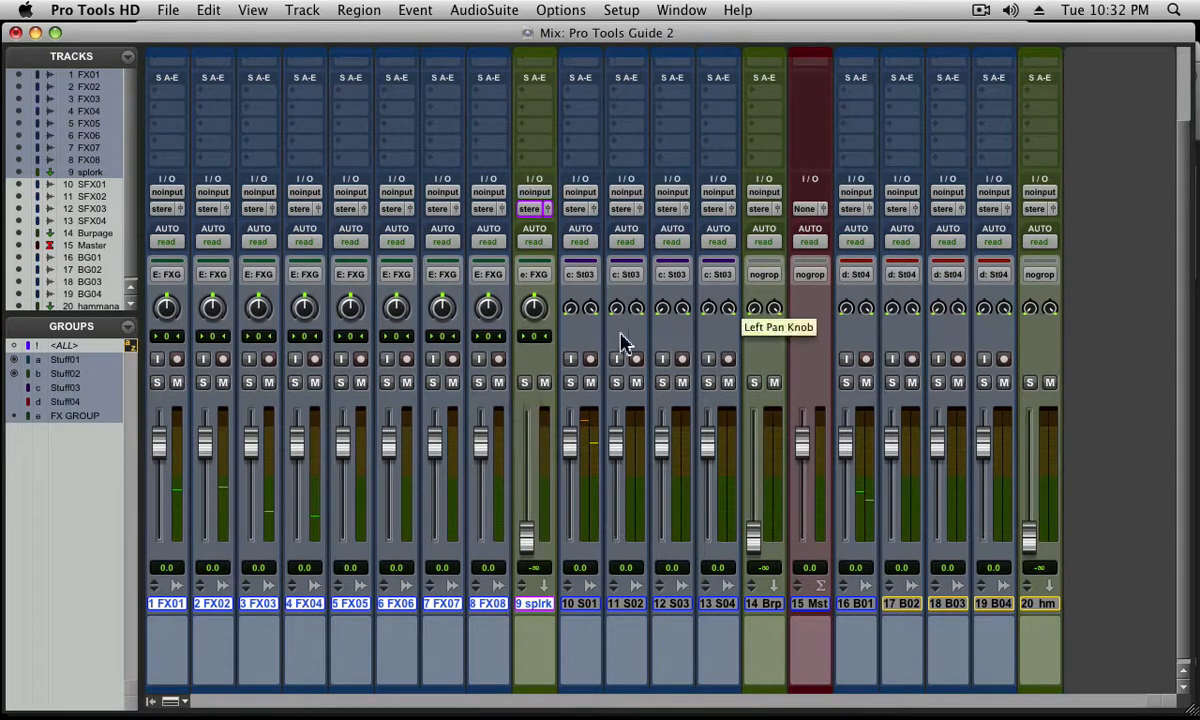
Create a Mix/Edit group named SFX GROUP from tracks SFX01 to hammana, leaving out the Master track
click(581, 604)
shift+click(1042, 604)
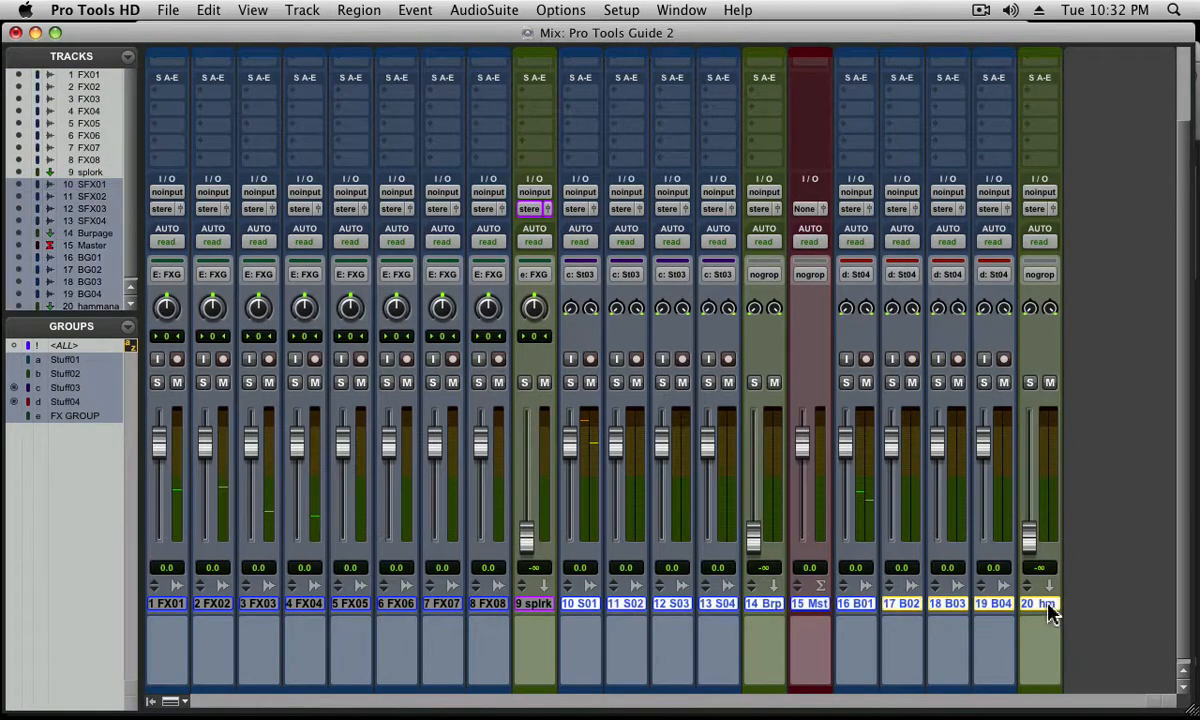
super+click(820, 605)
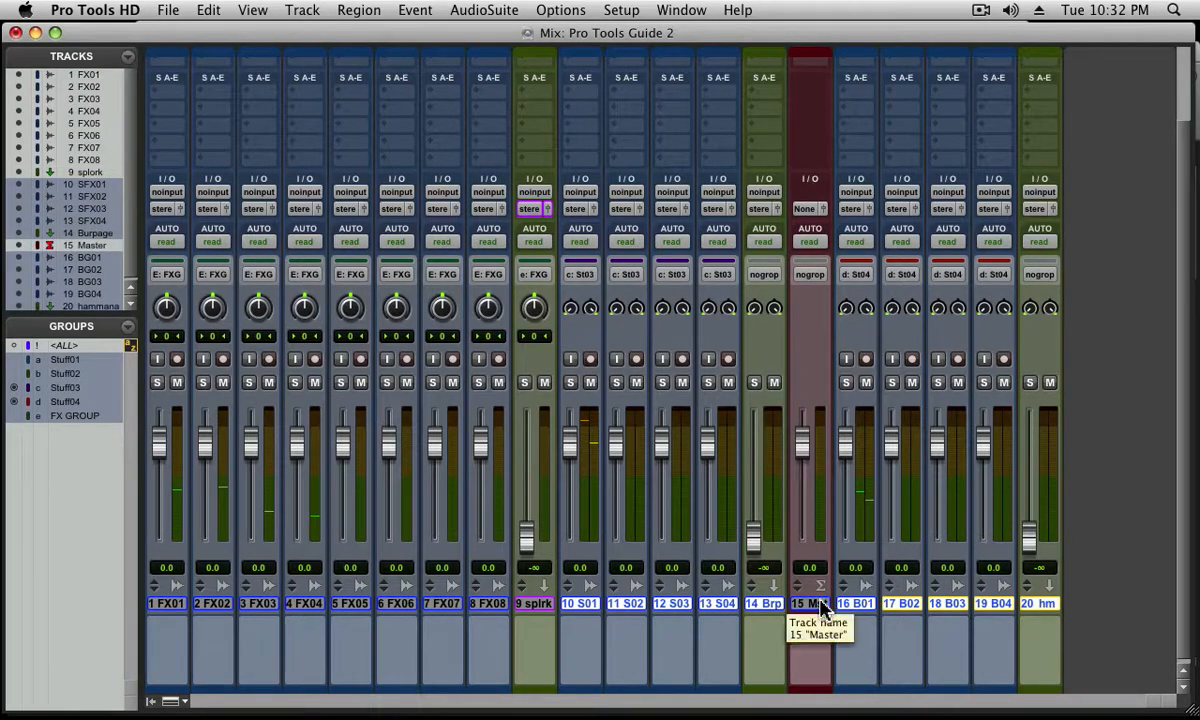
key(super+g)
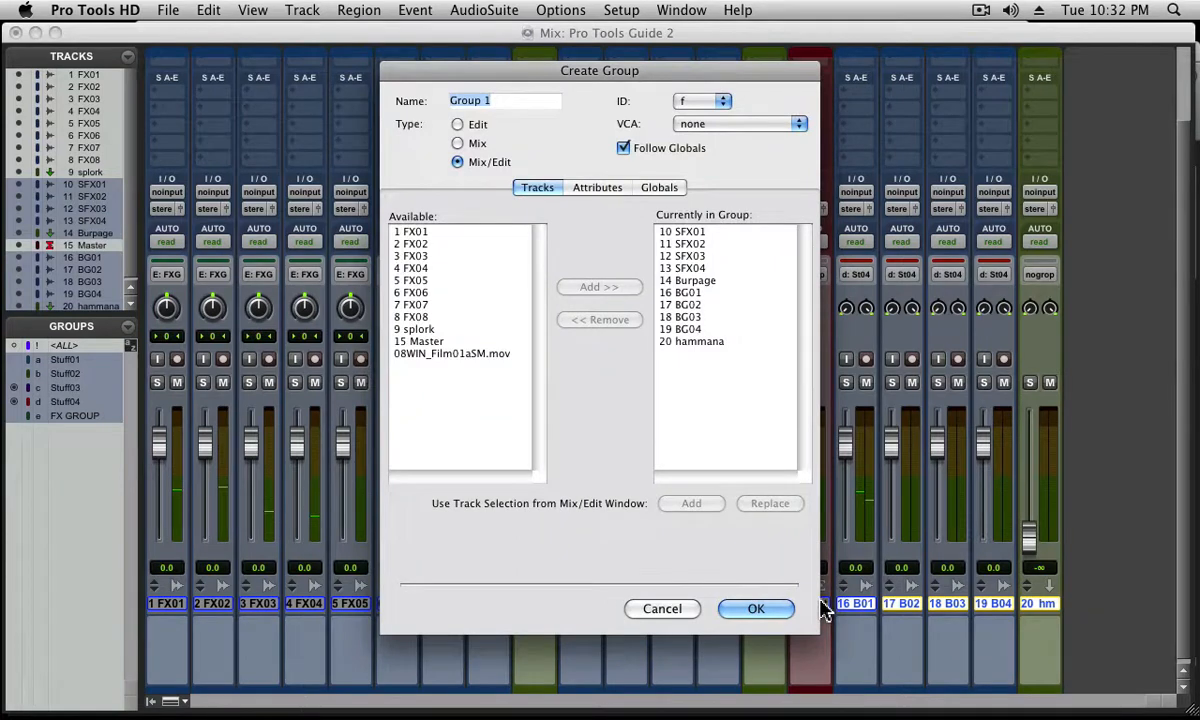
text(SFX GROUP)
key(Return)
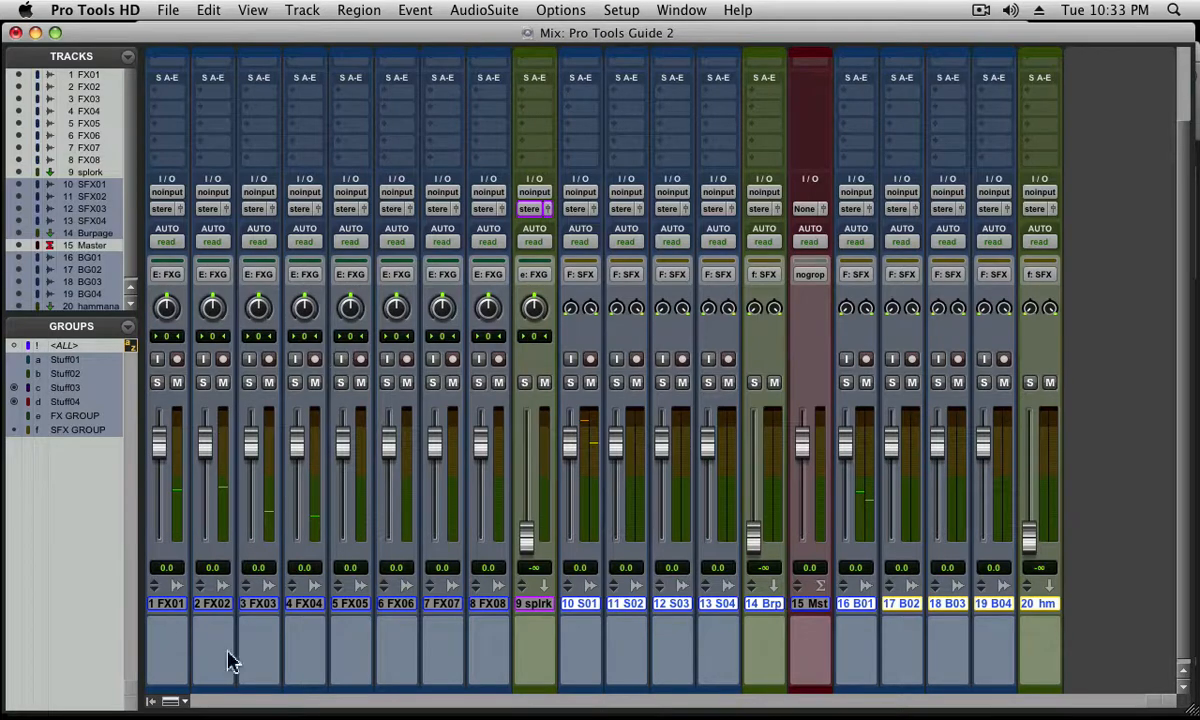
Open the colour palette for groups, move it clear of the track strips, and colour FX GROUP bright orange
double_click(176, 694)
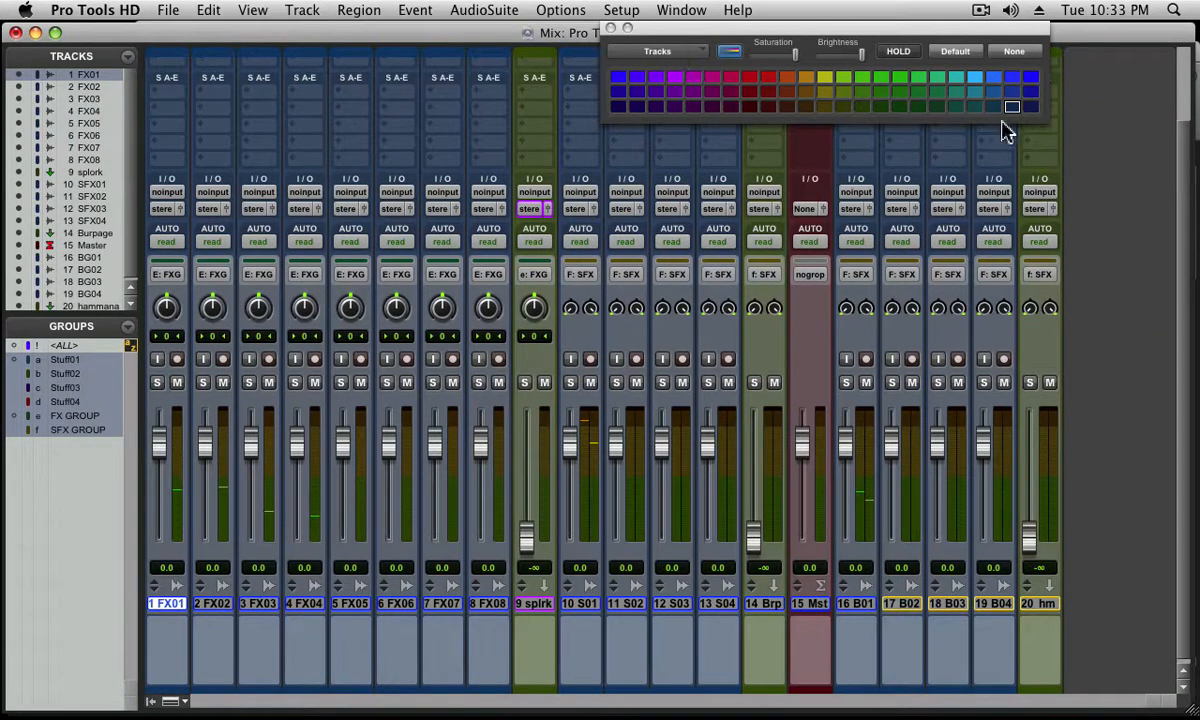
click(640, 51)
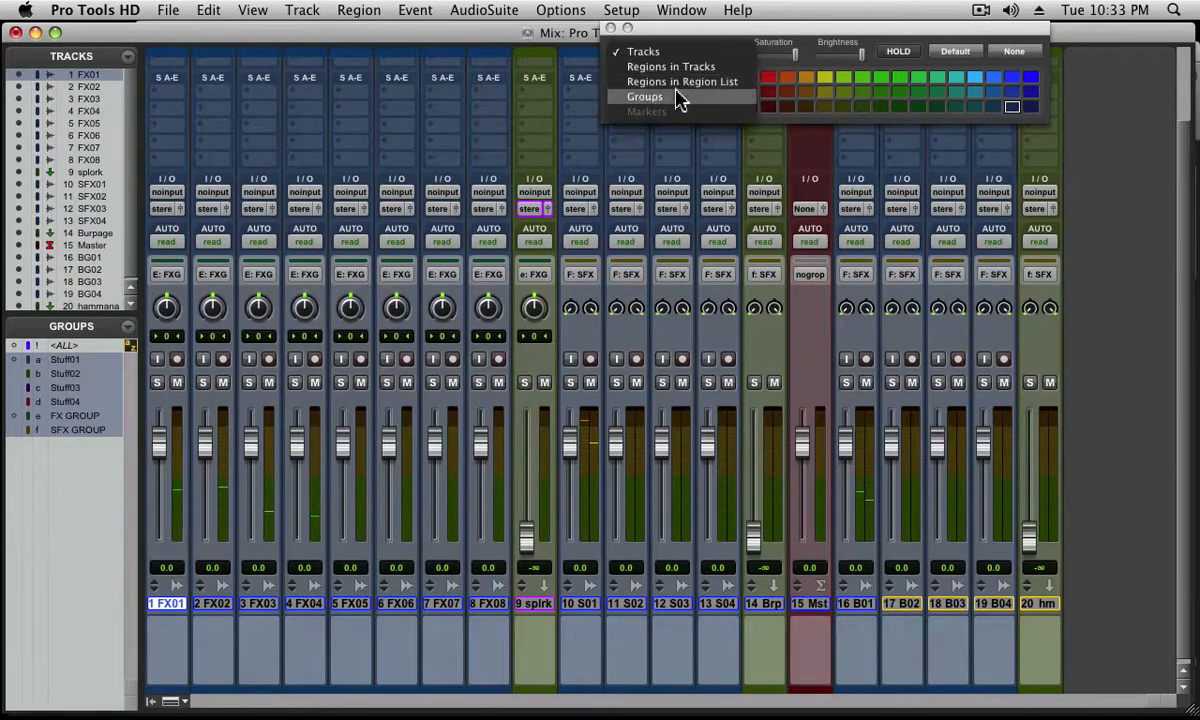
click(680, 97)
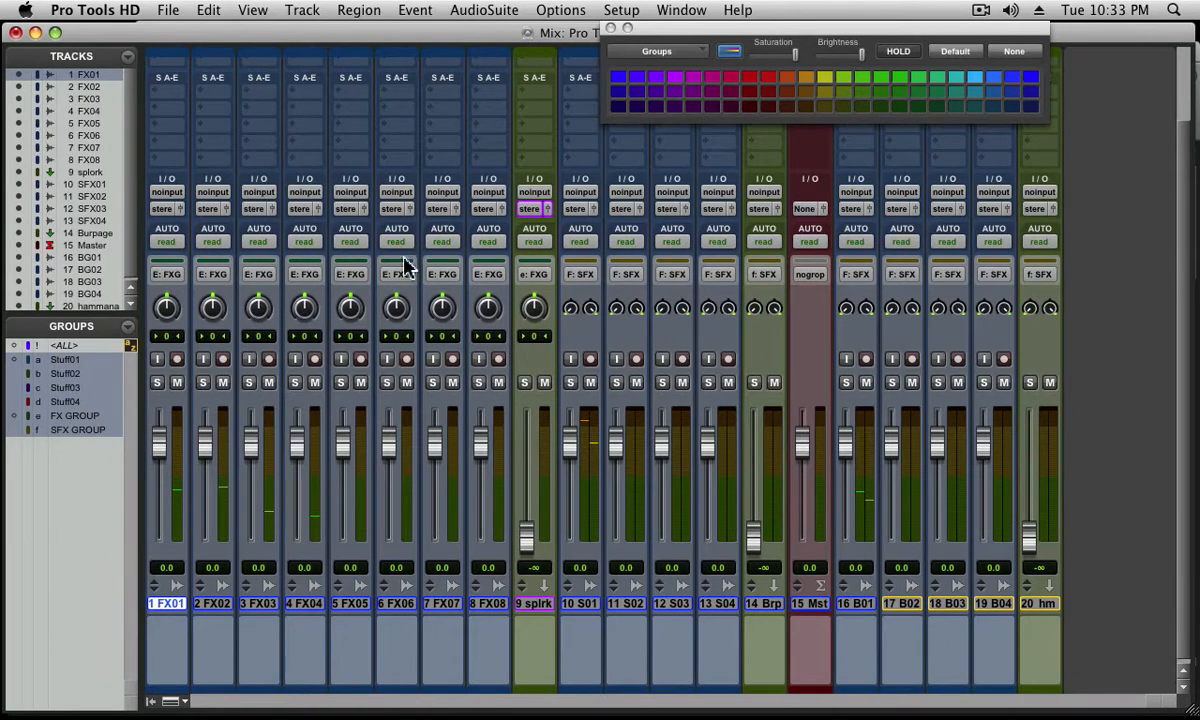
click(686, 56)
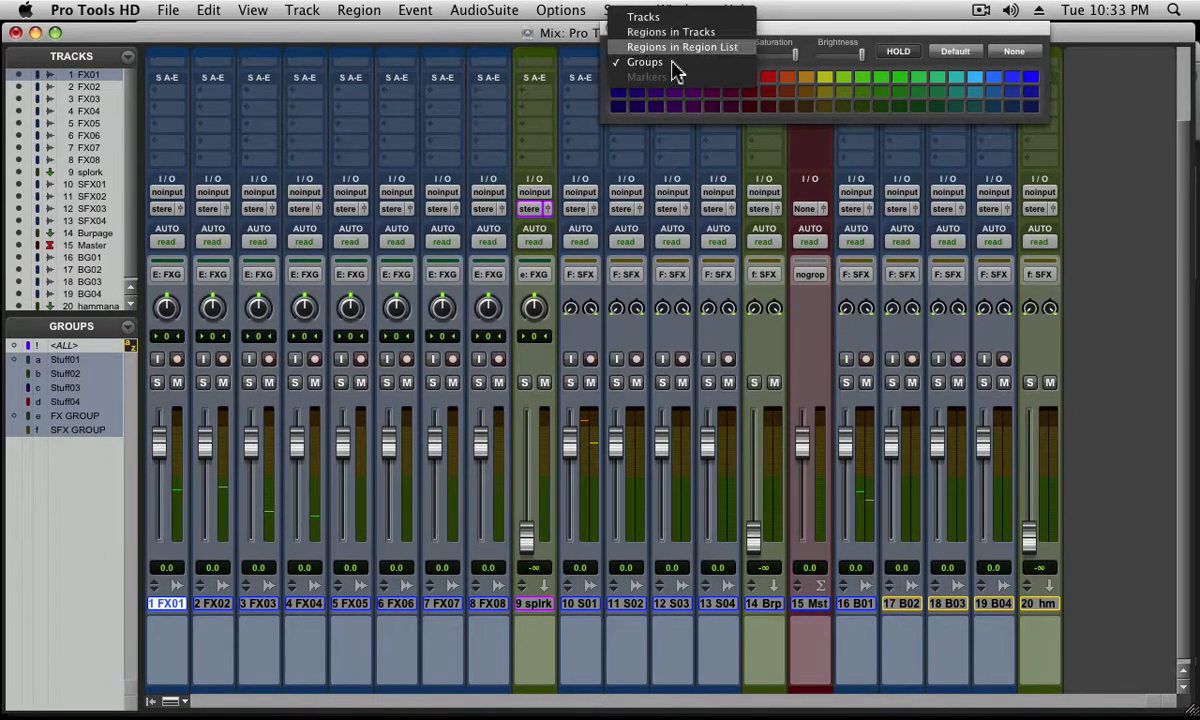
click(674, 64)
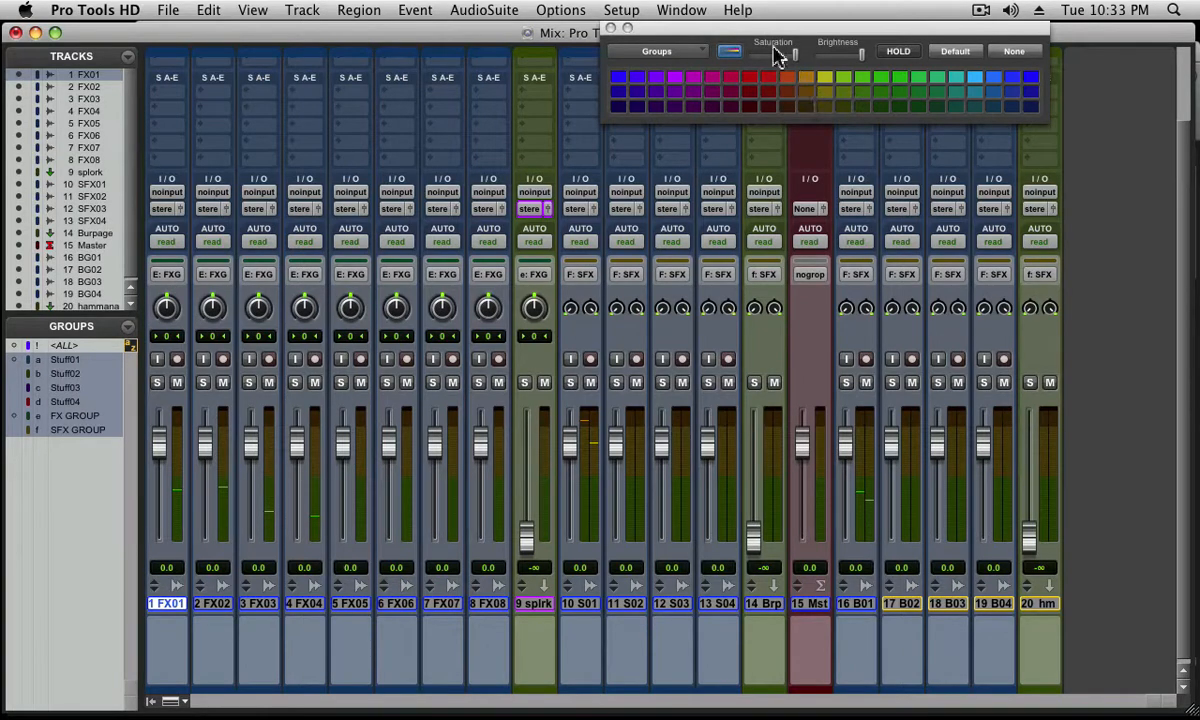
drag(760, 32, 530, 32)
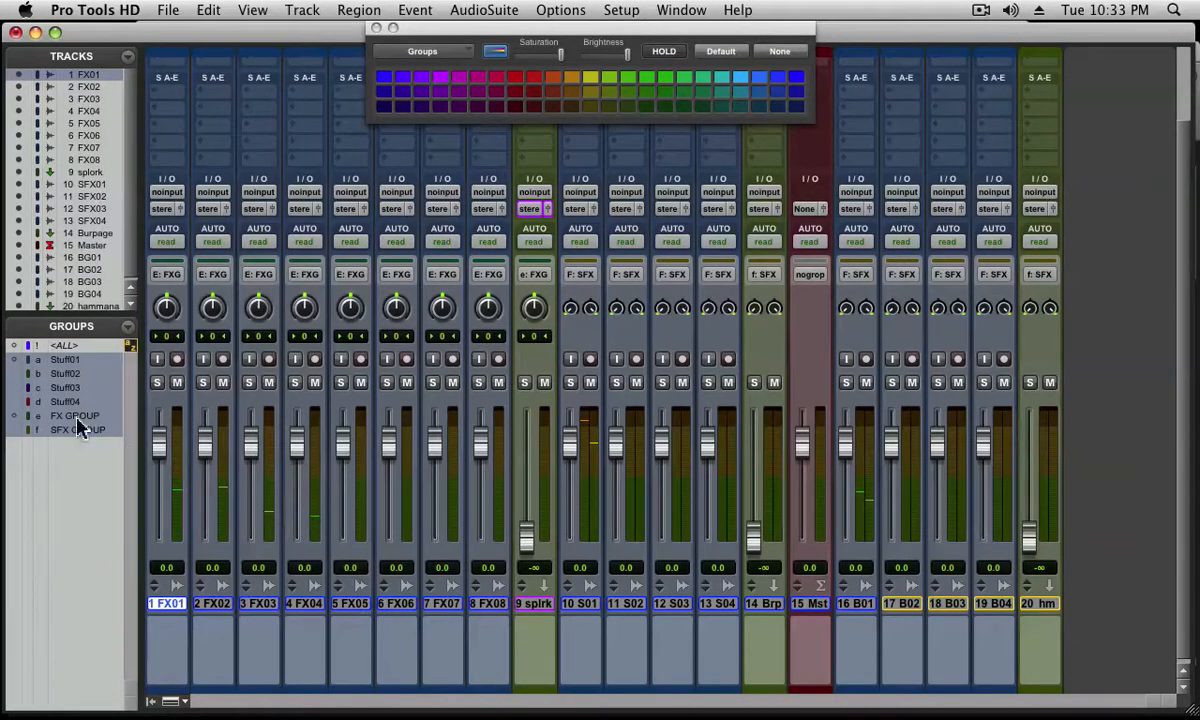
click(20, 418)
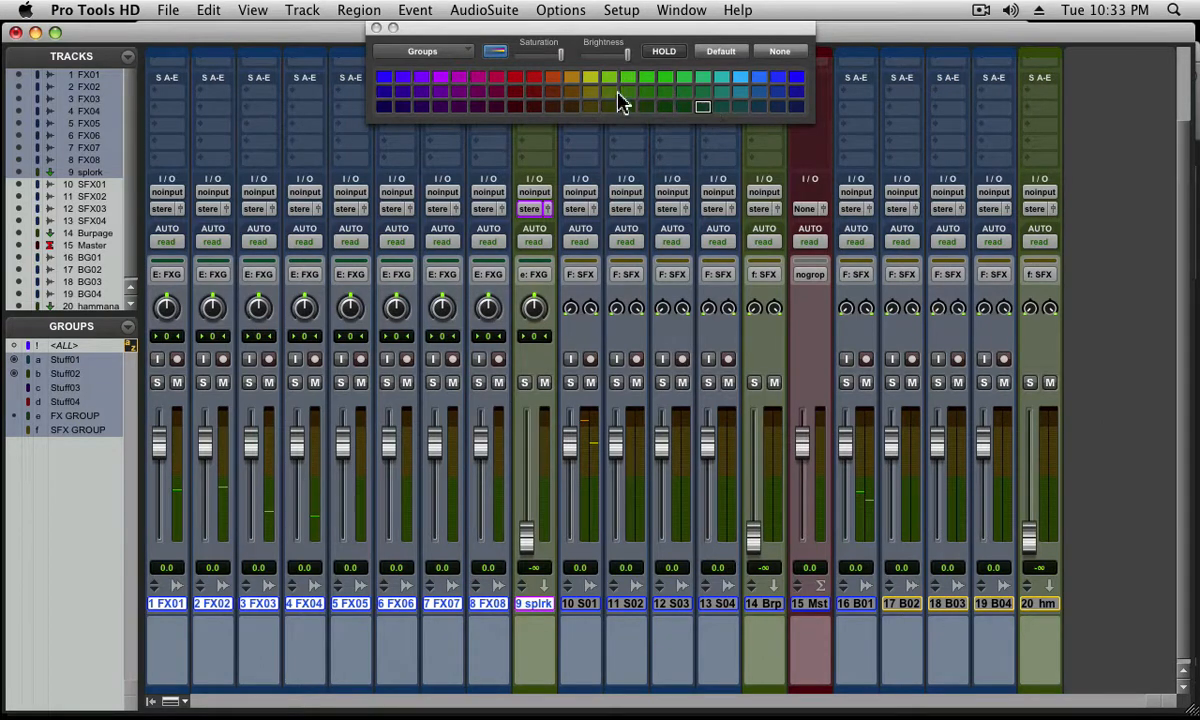
click(573, 78)
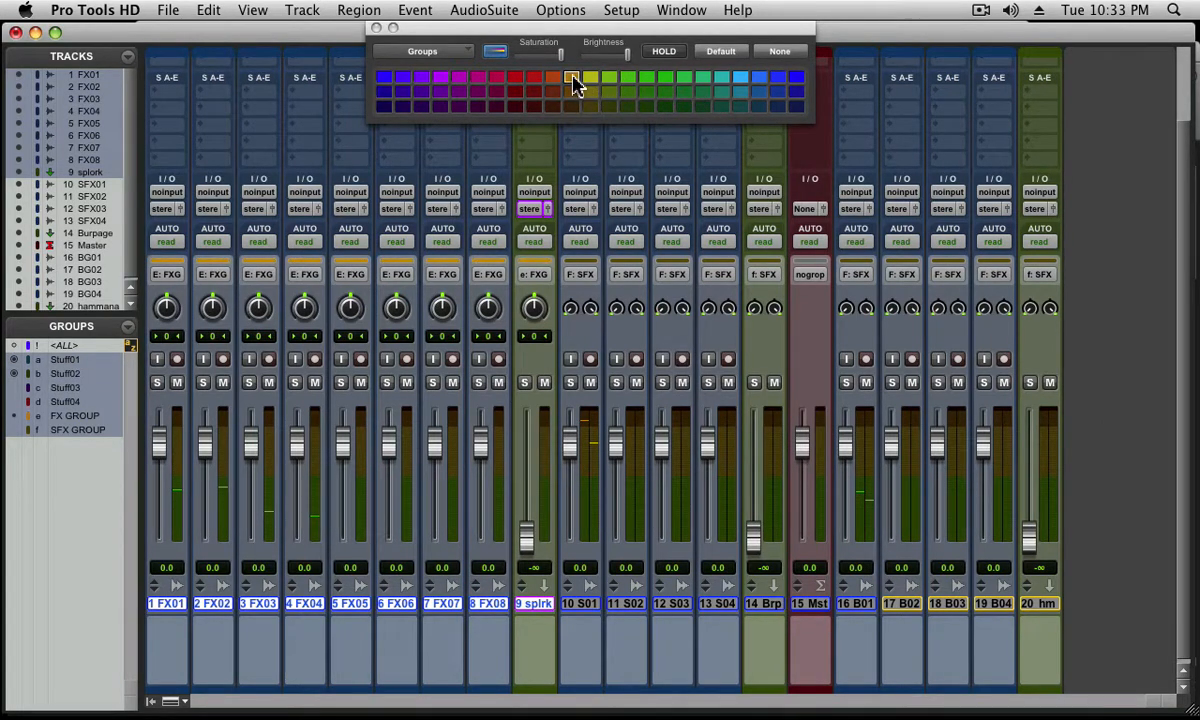
Colour the tracks belonging to FX GROUP with the same bright orange as the group
click(448, 53)
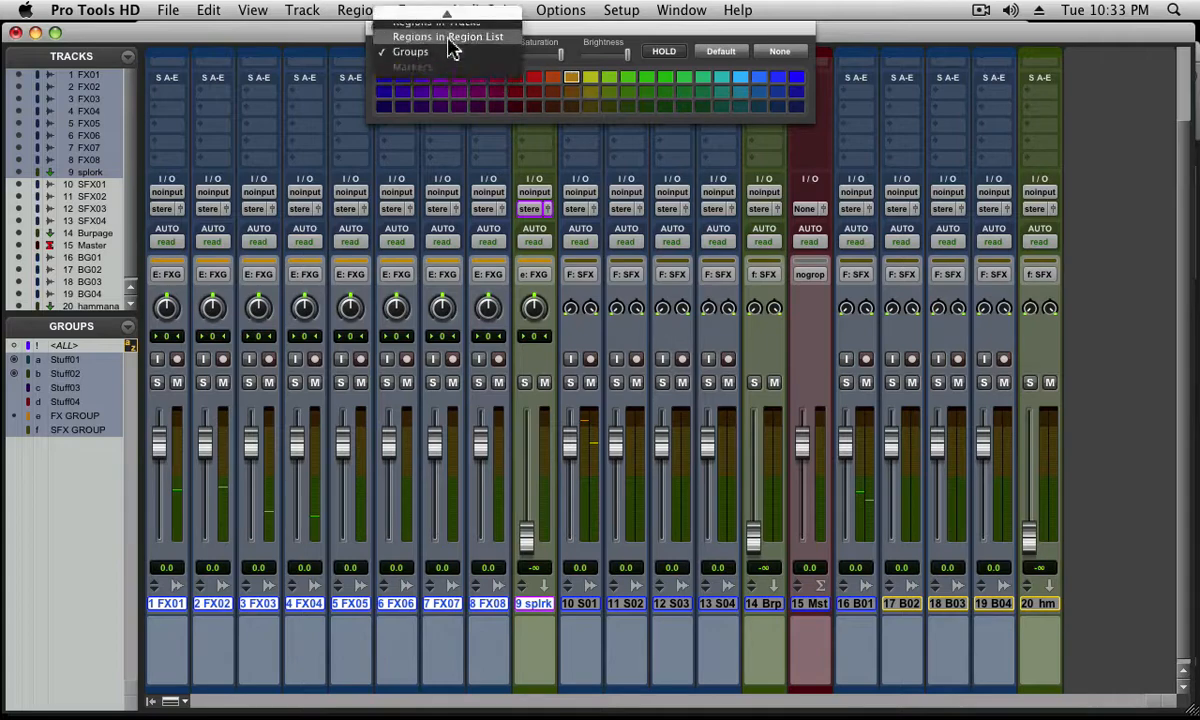
click(452, 21)
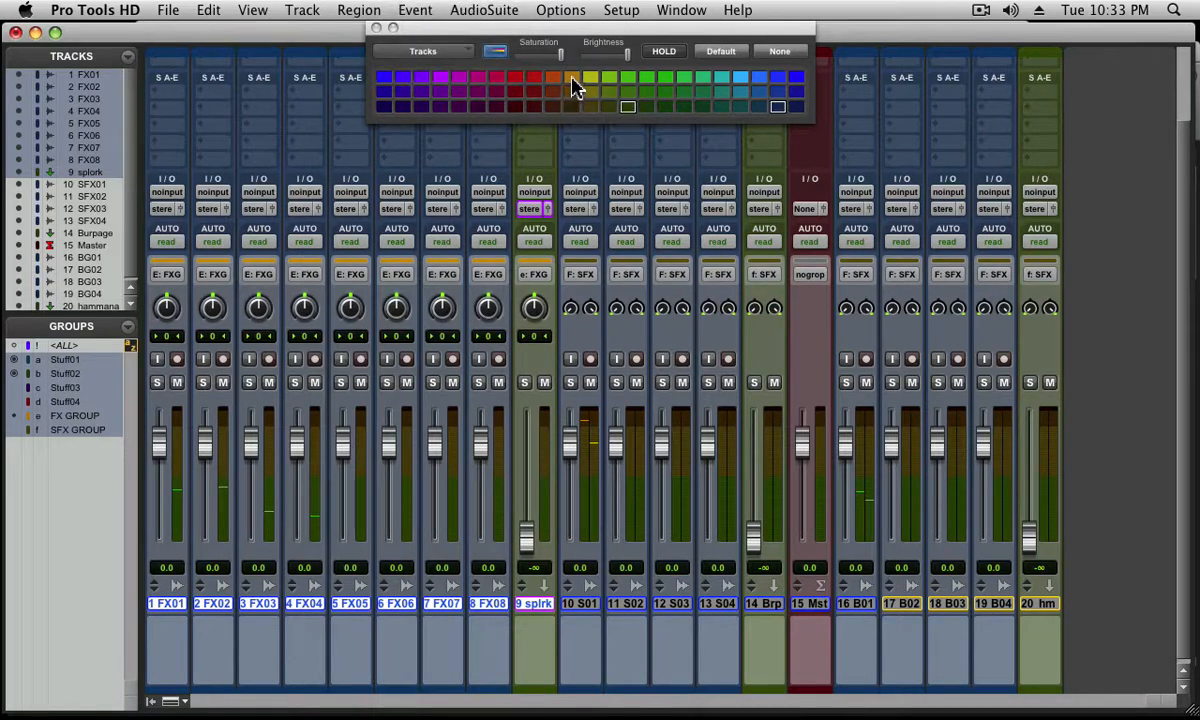
click(573, 79)
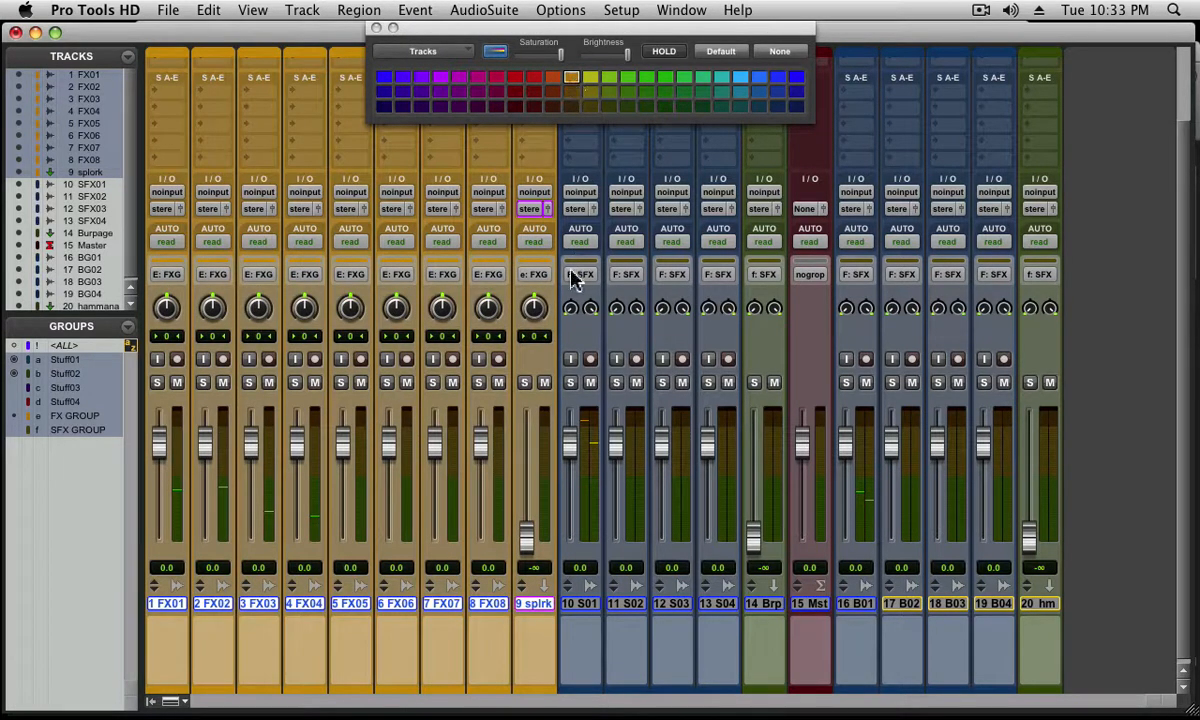
Colour SFX GROUP and all of its member tracks the same medium purple, and close the colour palette
click(14, 432)
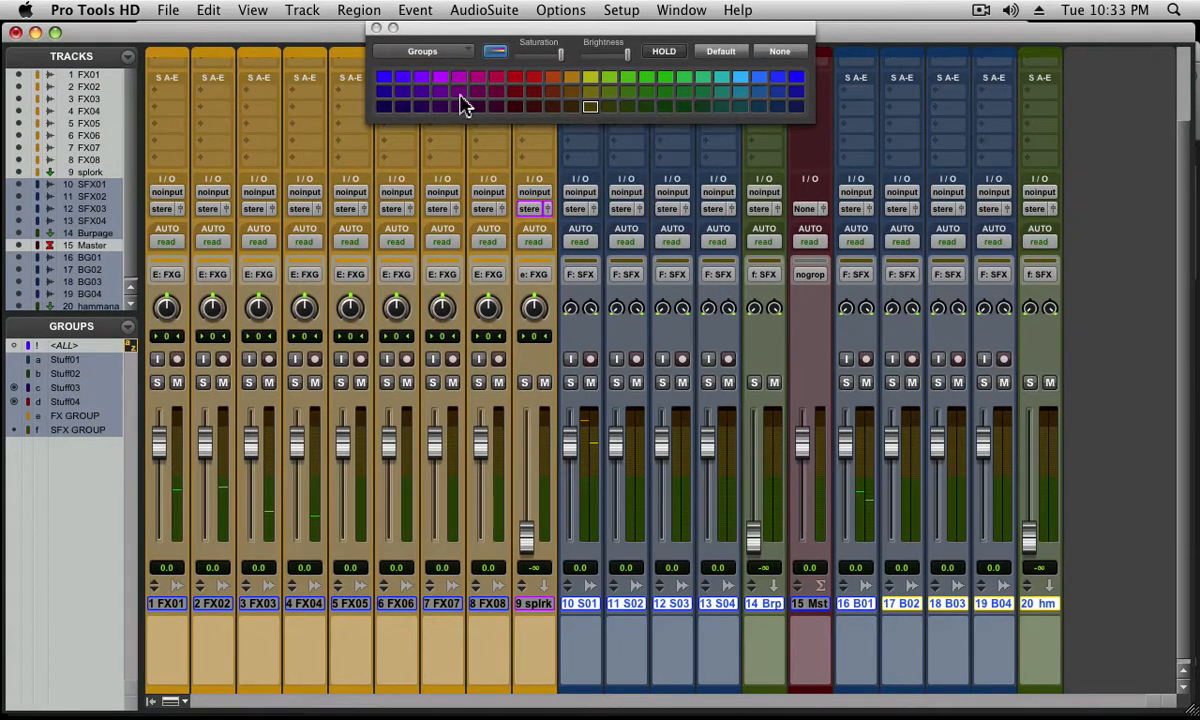
click(460, 94)
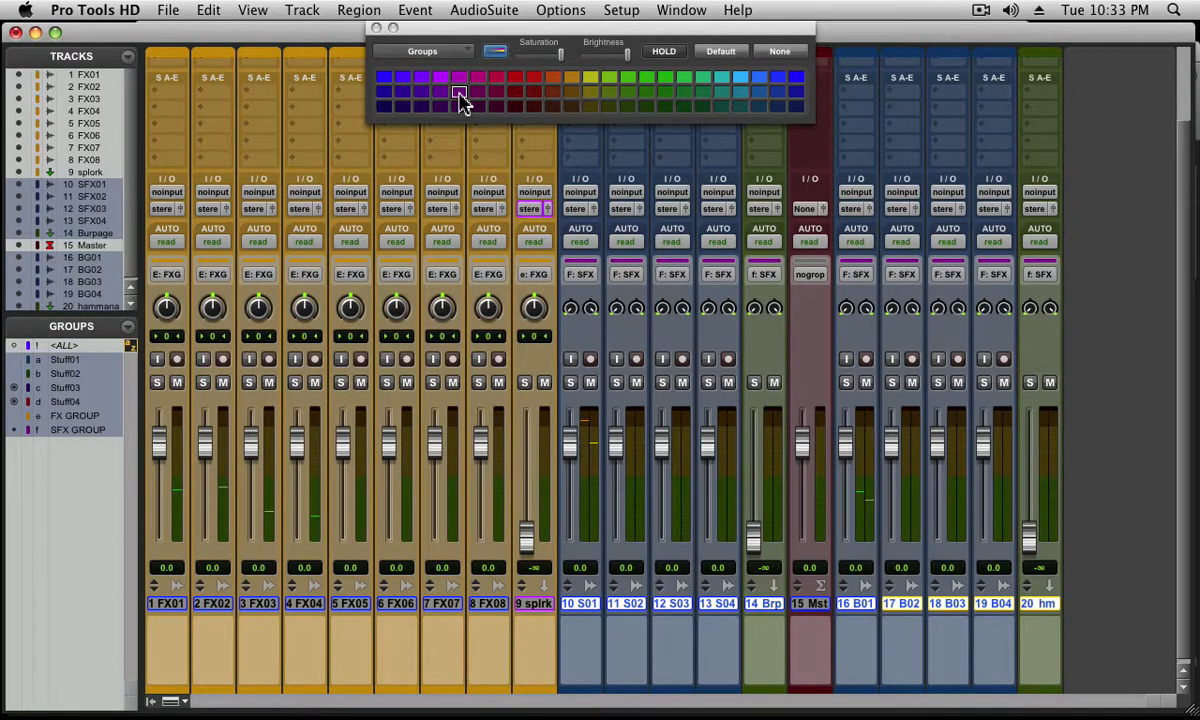
click(437, 50)
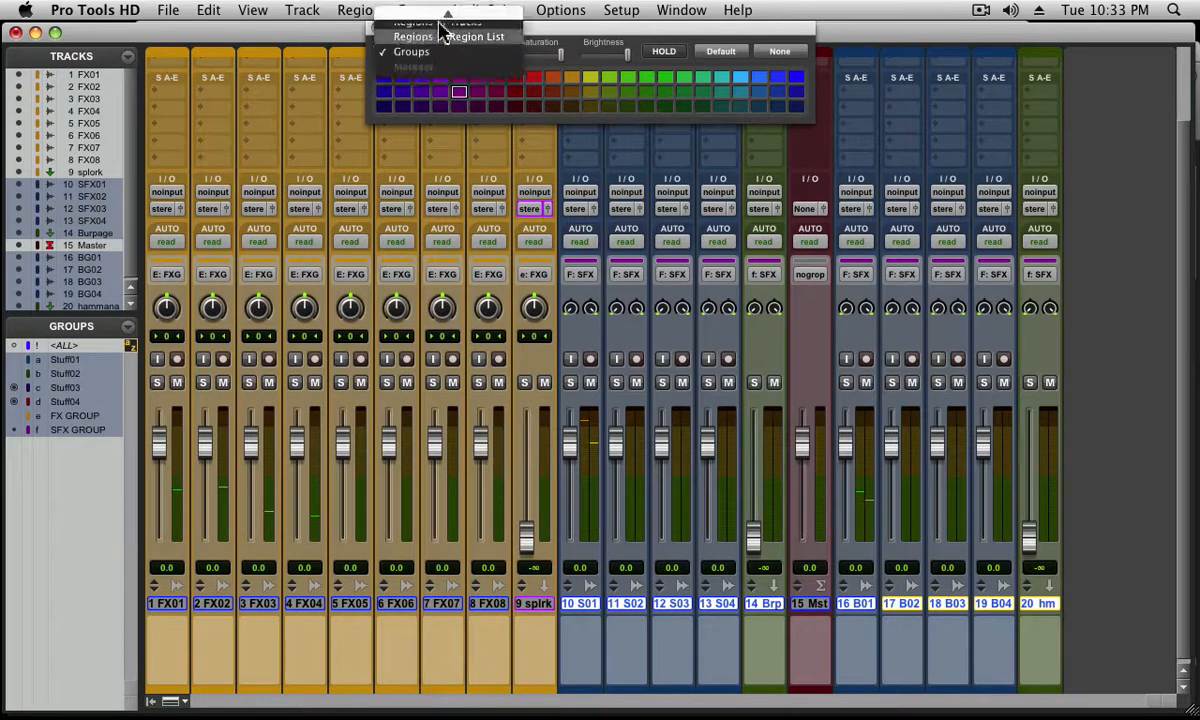
click(441, 18)
click(462, 95)
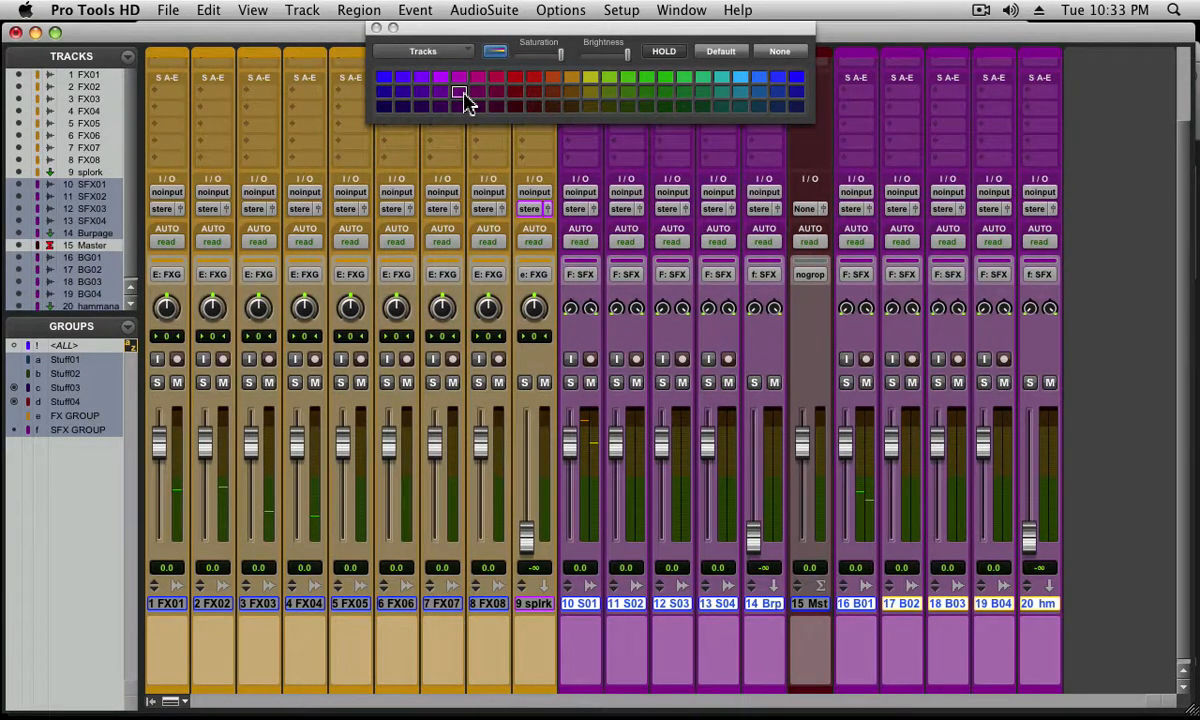
click(376, 28)
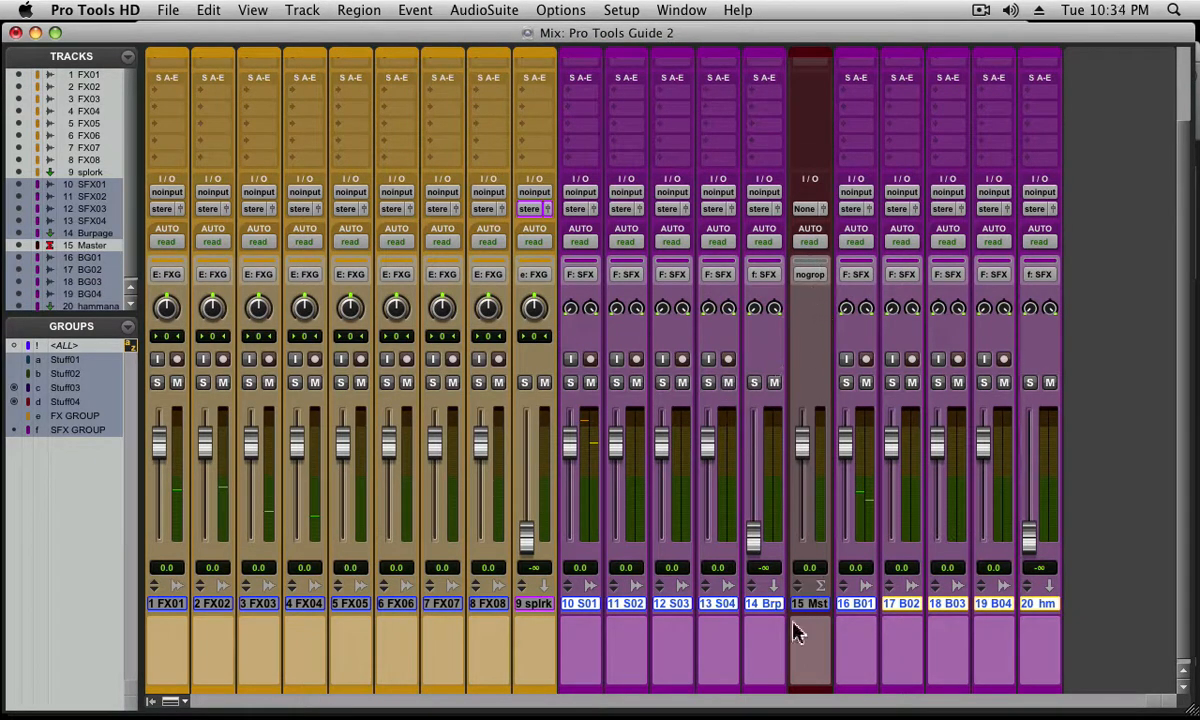
Colour the Master track bright light blue and close the colour palette
double_click(800, 688)
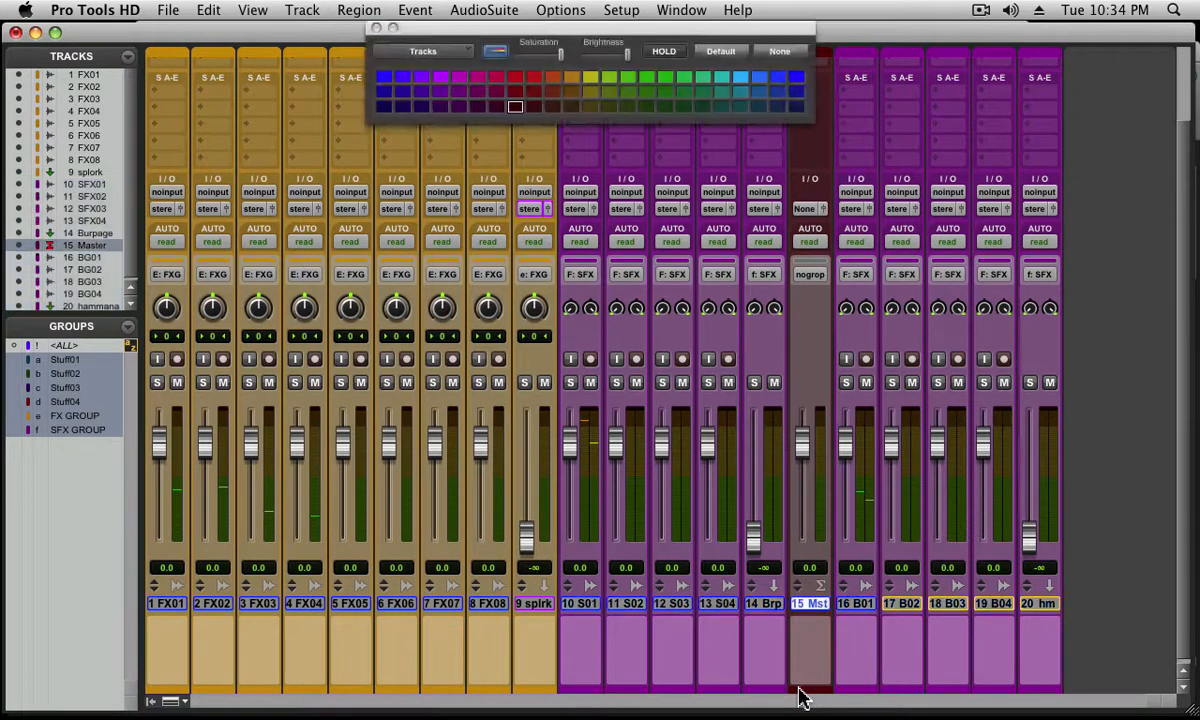
click(740, 78)
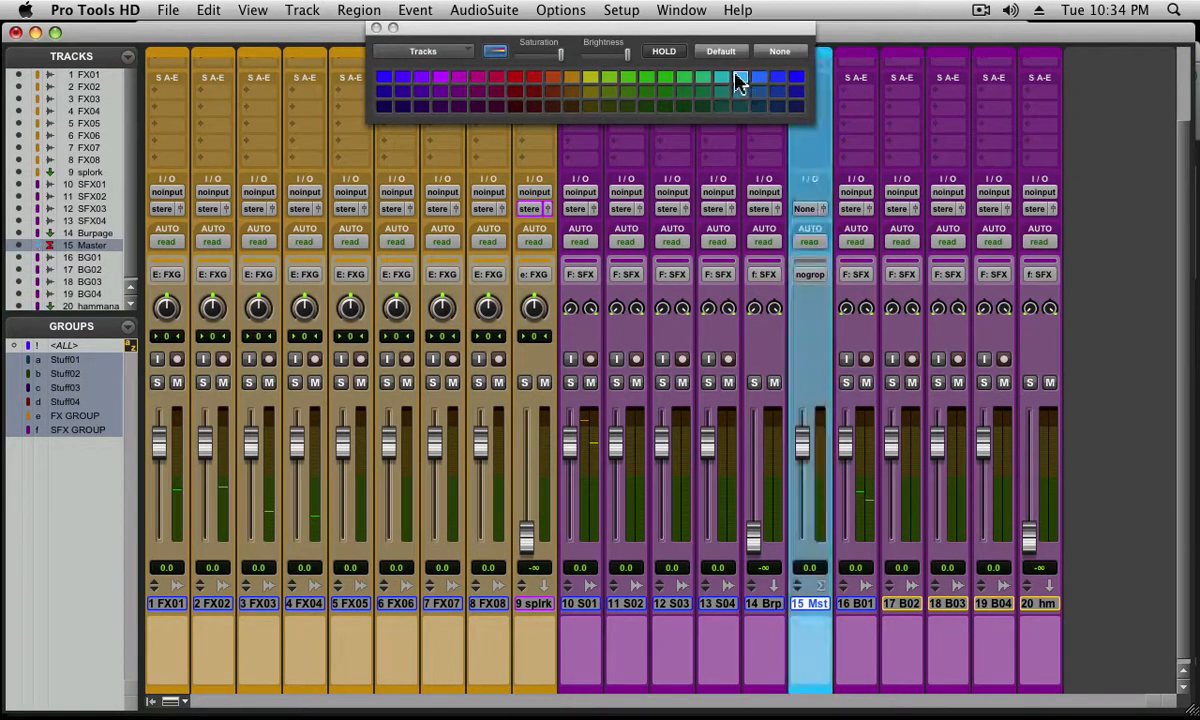
click(376, 28)
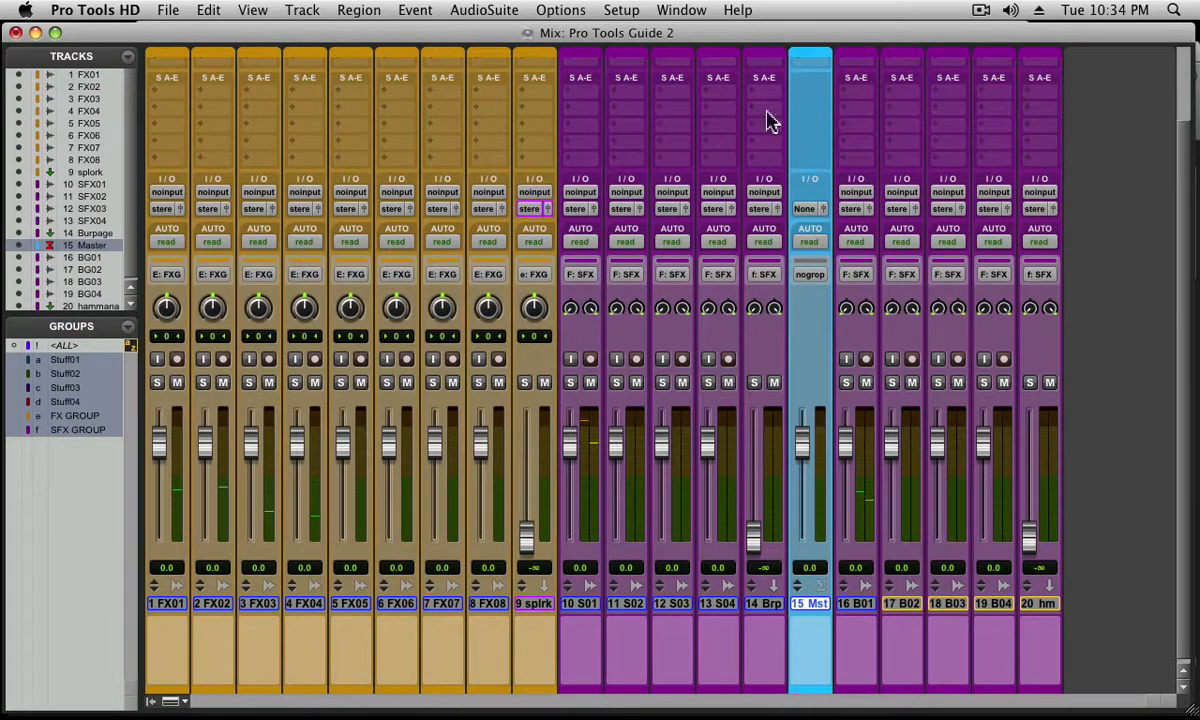
Insert the TDM equalizer REQ 2 (mono) in the Master track's first insert slot, and try its bypass on and off
scroll(1185, 115, up, 3)
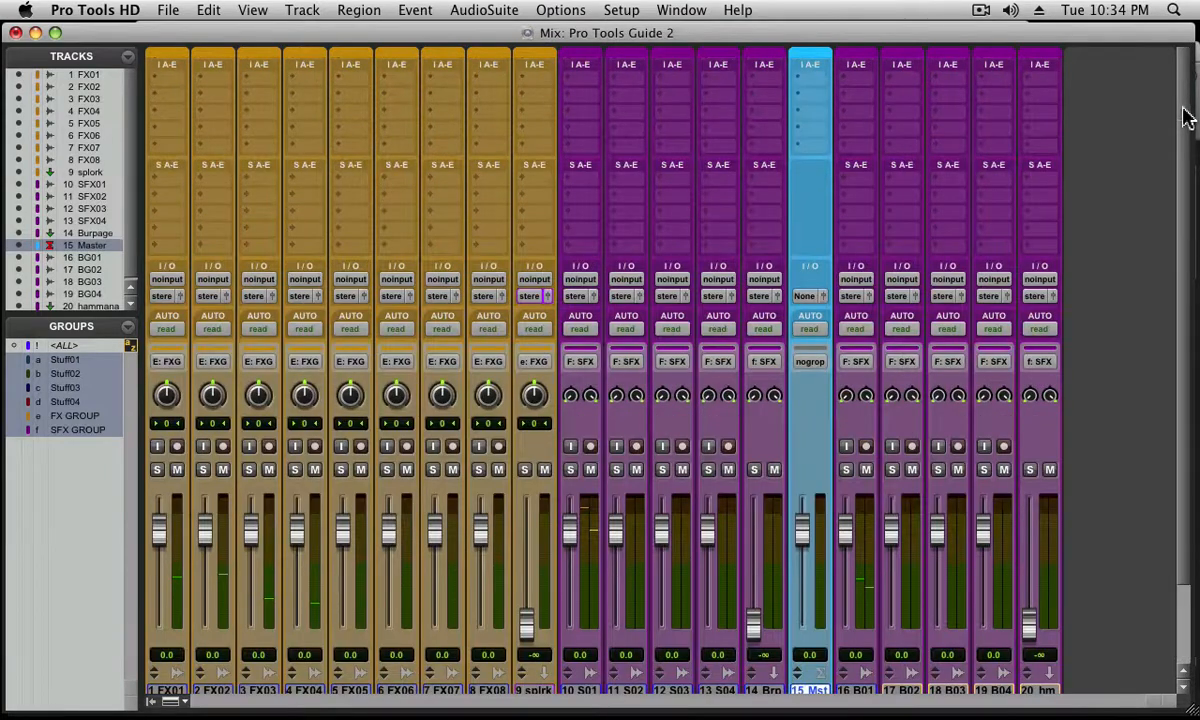
click(800, 79)
mouse_move(815, 109)
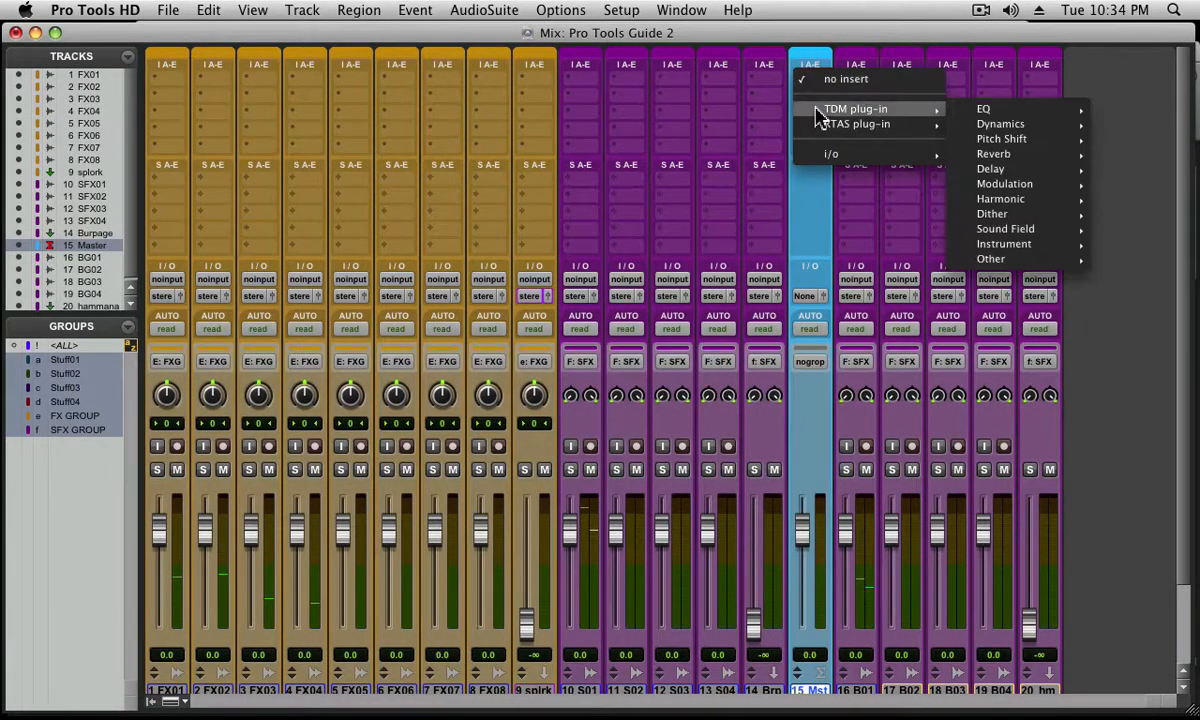
mouse_move(1006, 246)
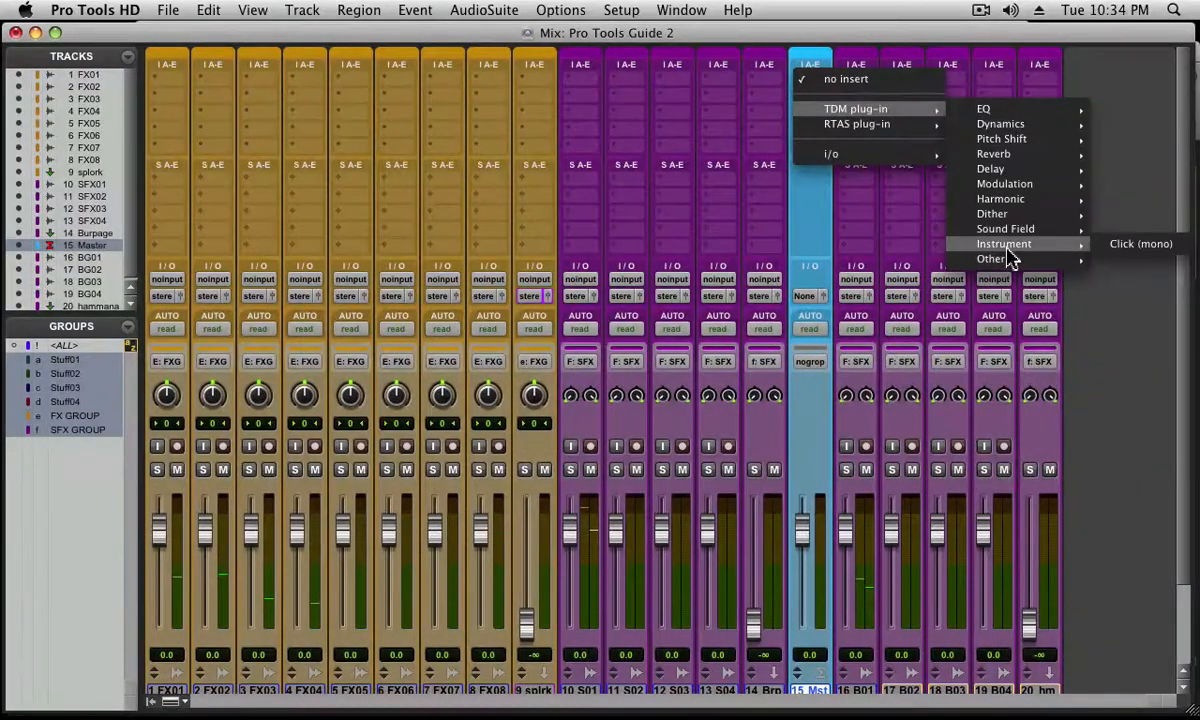
mouse_move(1040, 110)
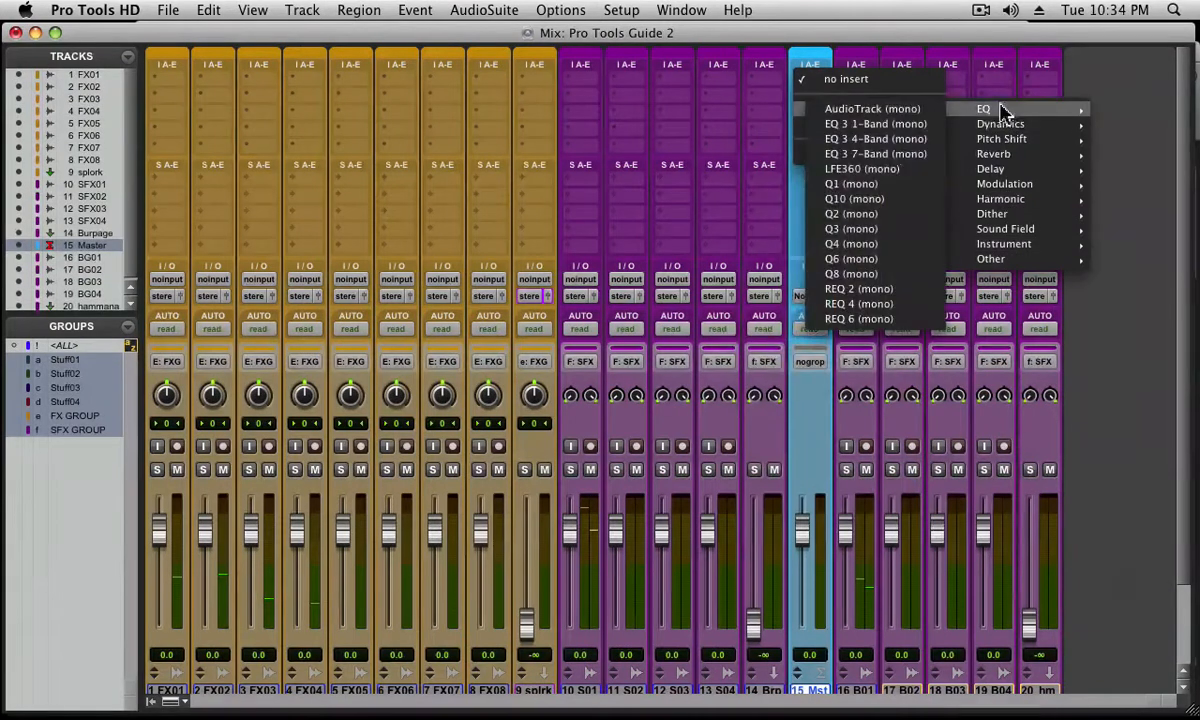
click(875, 289)
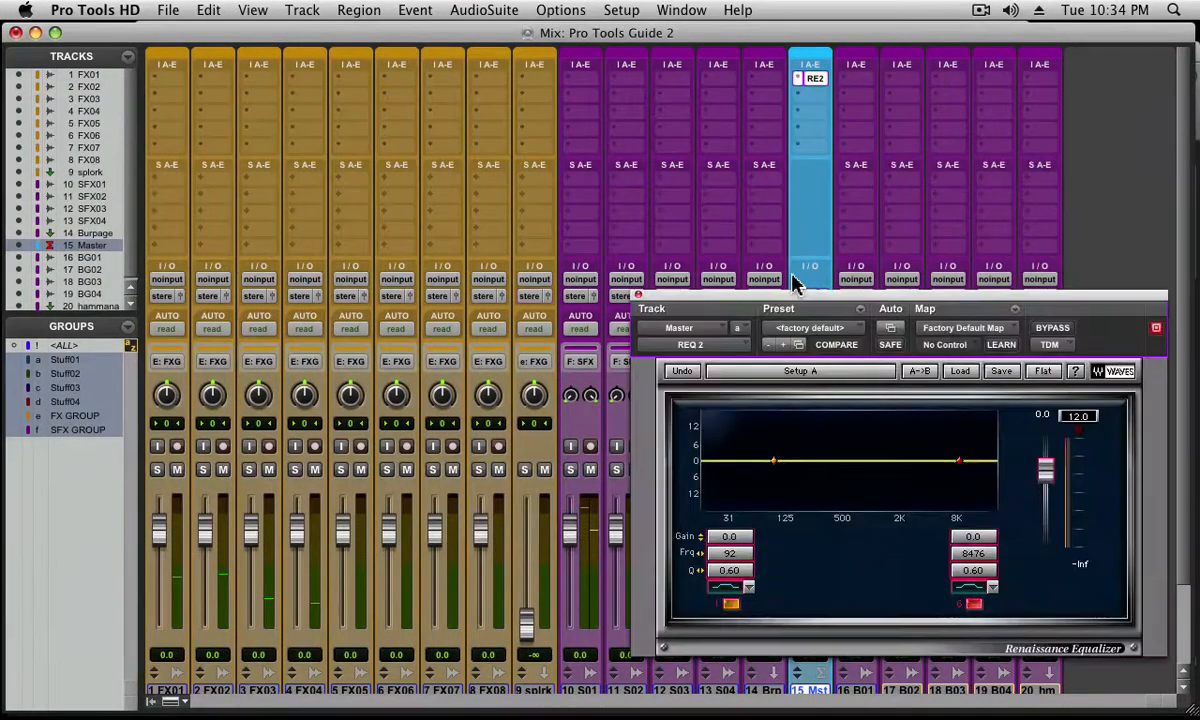
drag(780, 305, 314, 66)
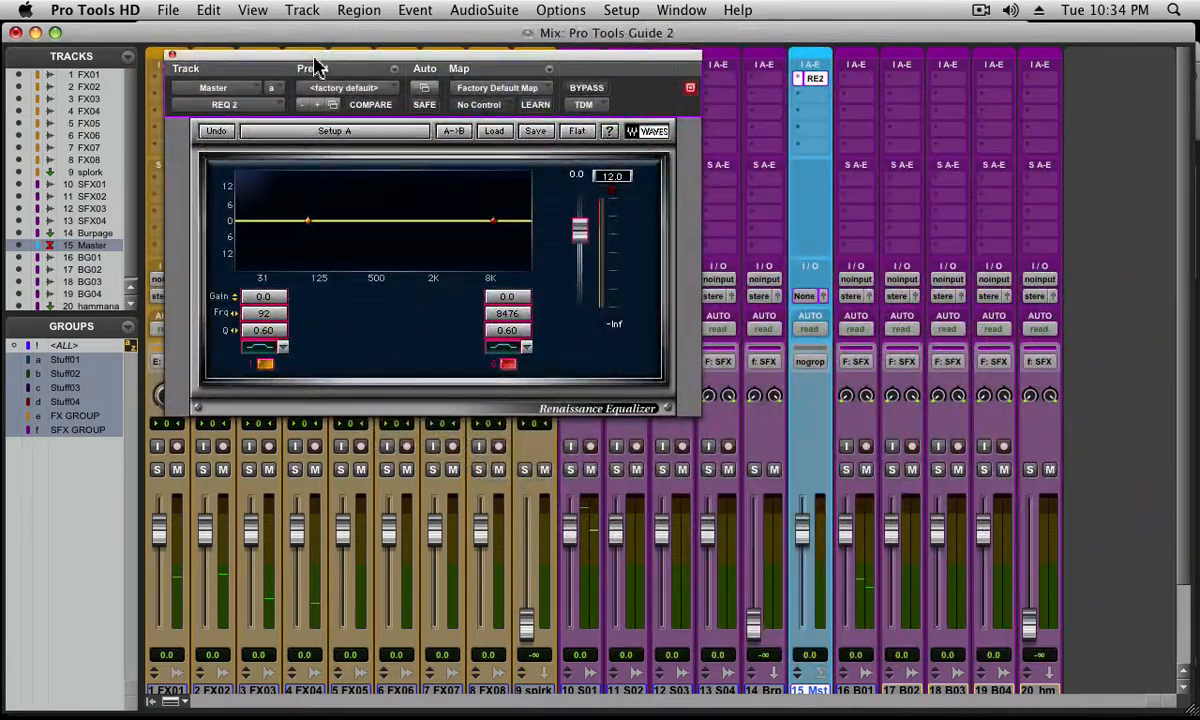
click(578, 92)
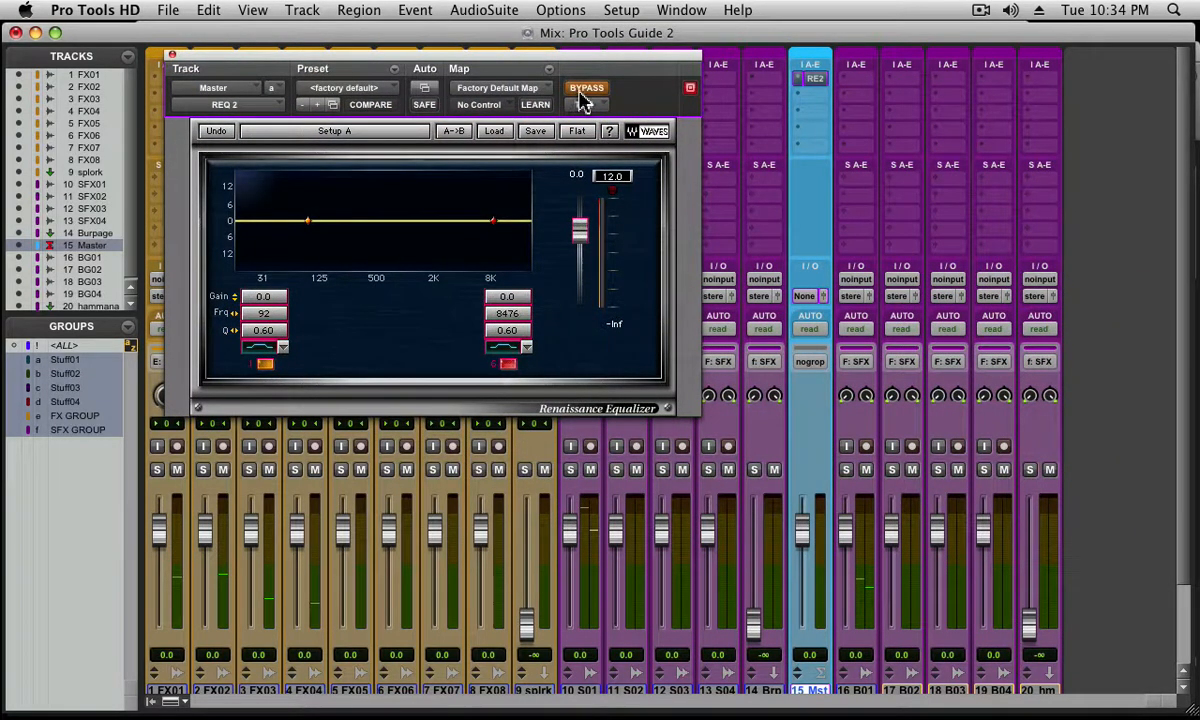
click(582, 92)
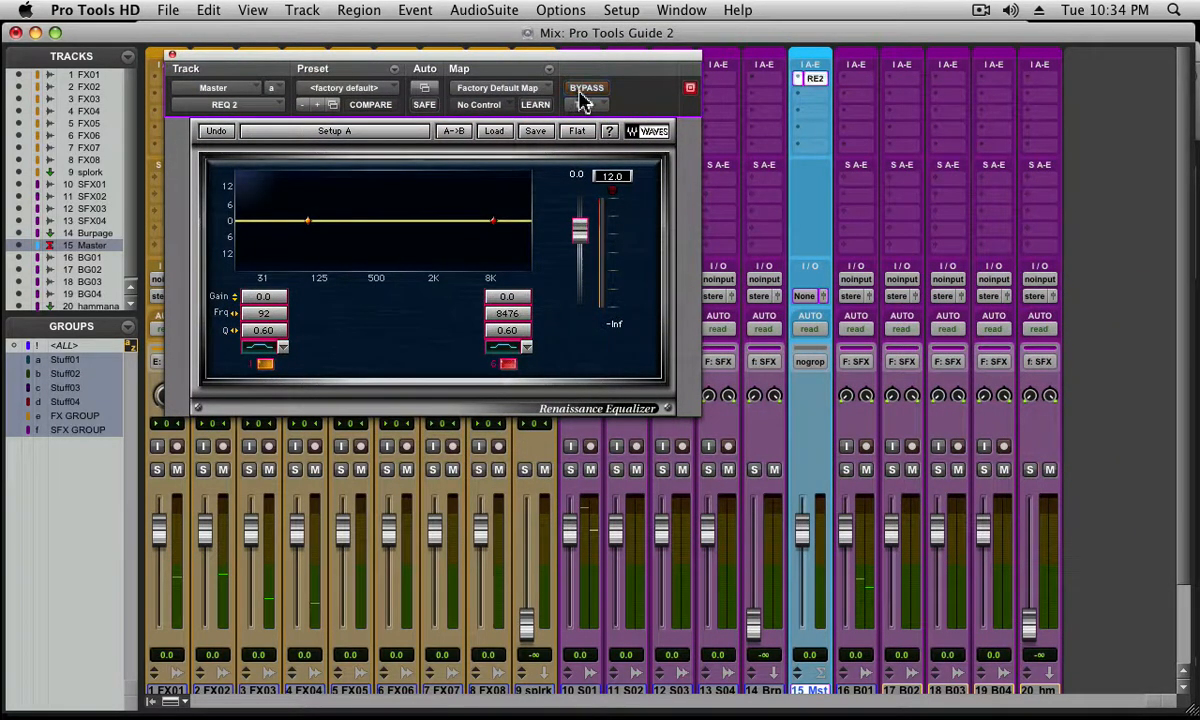
Set the Master track's automation mode to touch/latch and show the Automation window clear of the equalizer, with plug-in writing enabled
click(810, 329)
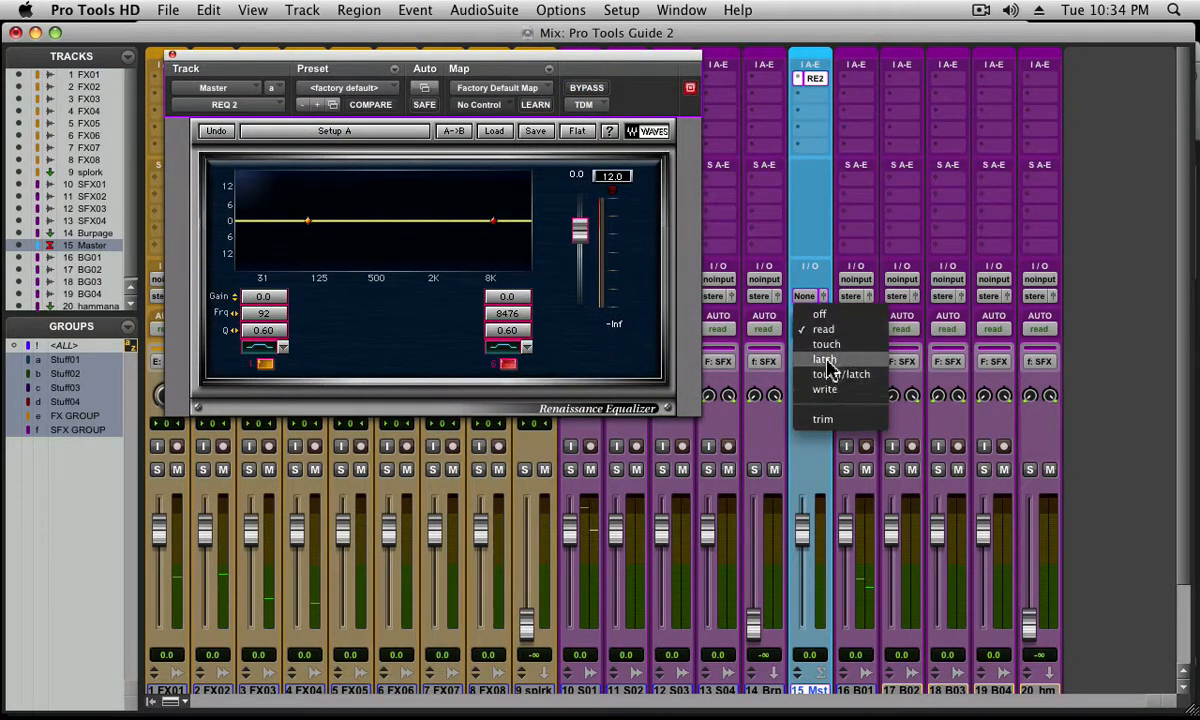
click(829, 375)
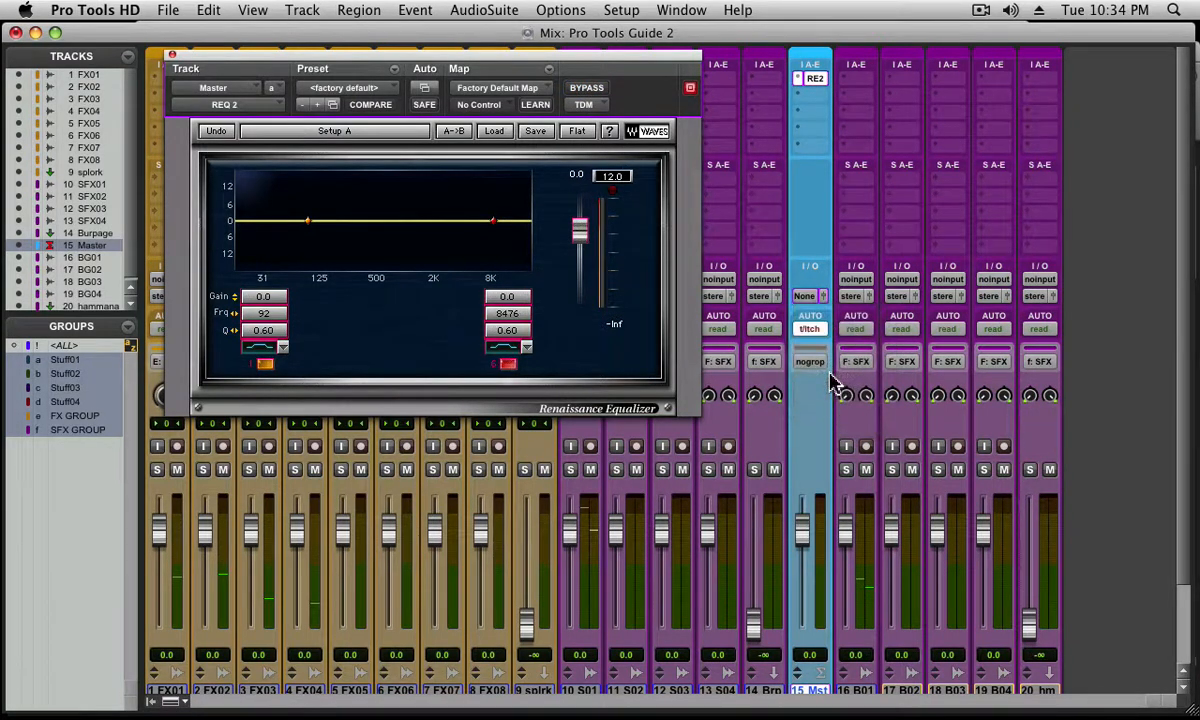
key(super+4)
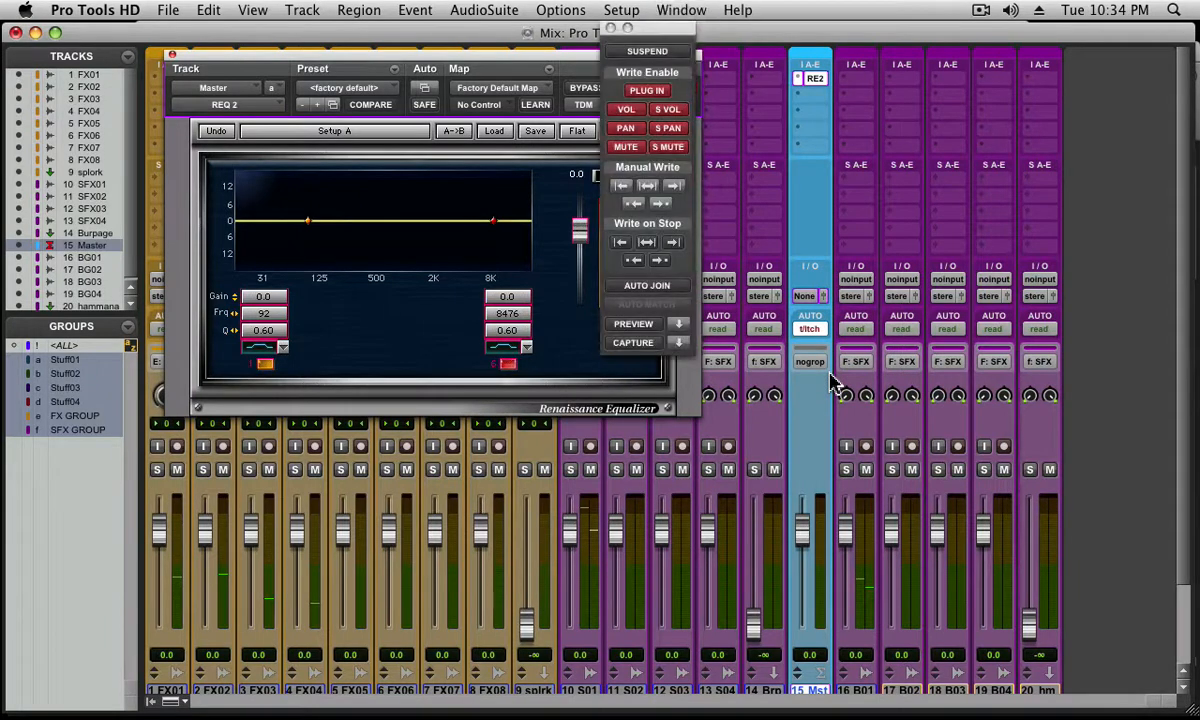
drag(652, 37, 949, 67)
click(946, 122)
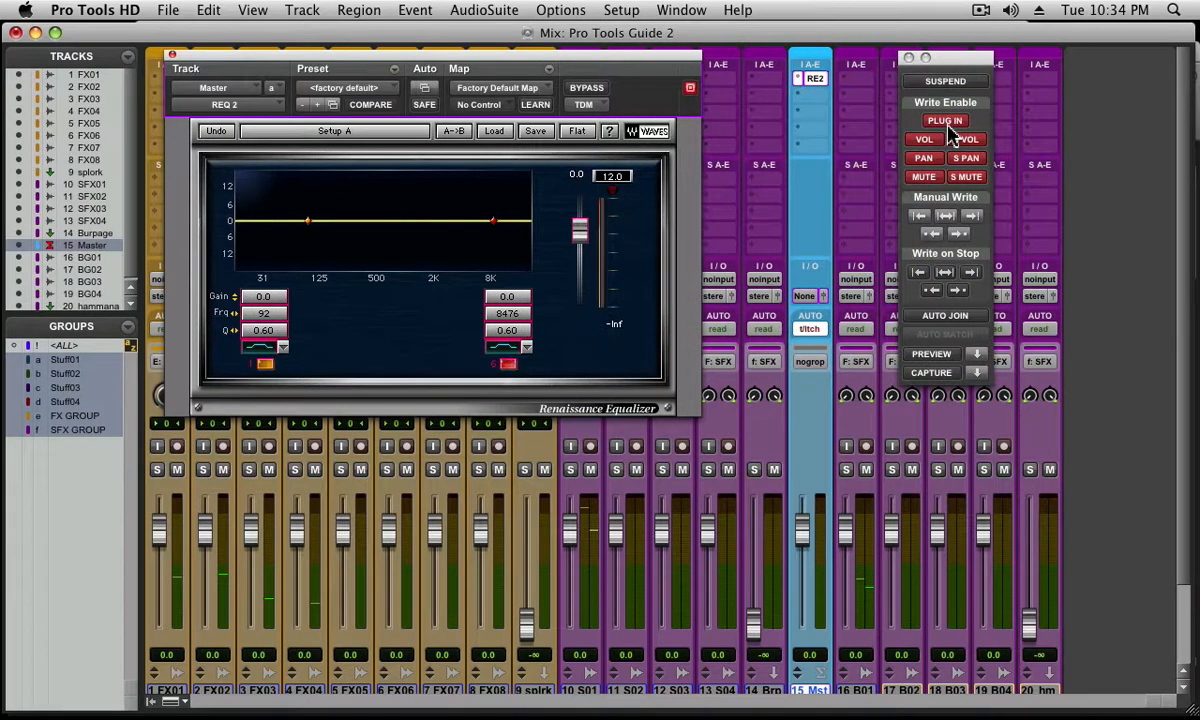
Keep plug-in writing enabled and add Master Bypass to REQ 2's automated parameters on the Master track
click(946, 122)
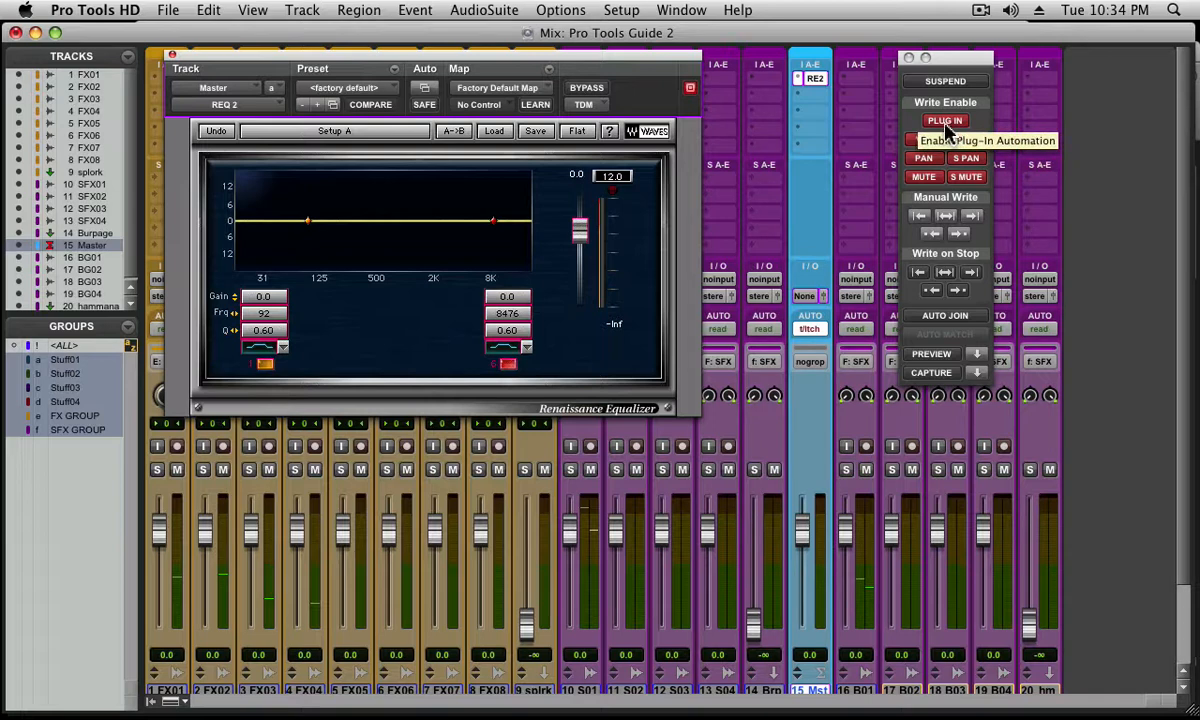
click(946, 122)
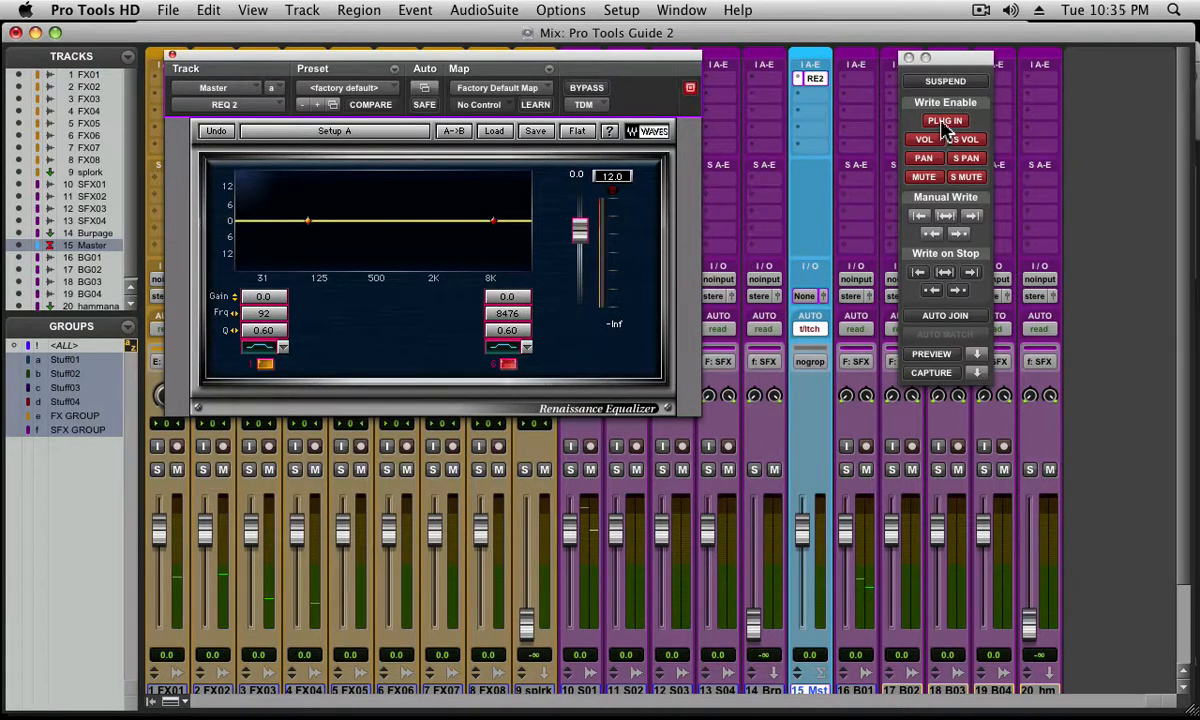
click(427, 93)
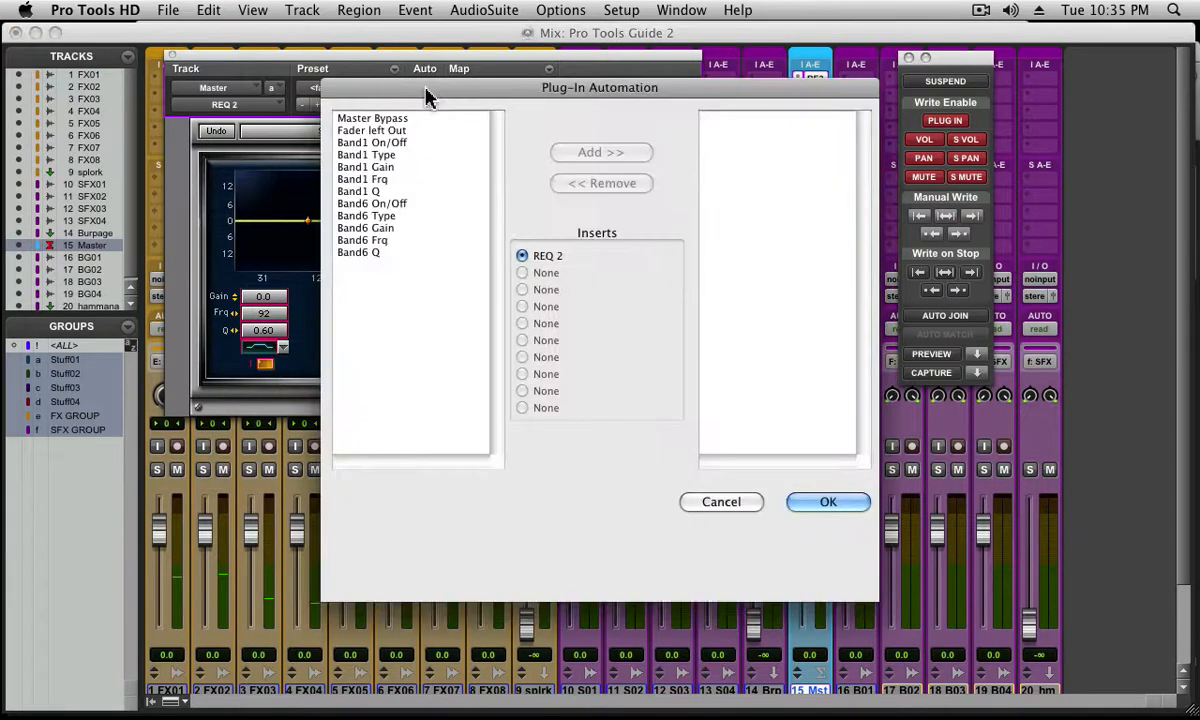
click(413, 120)
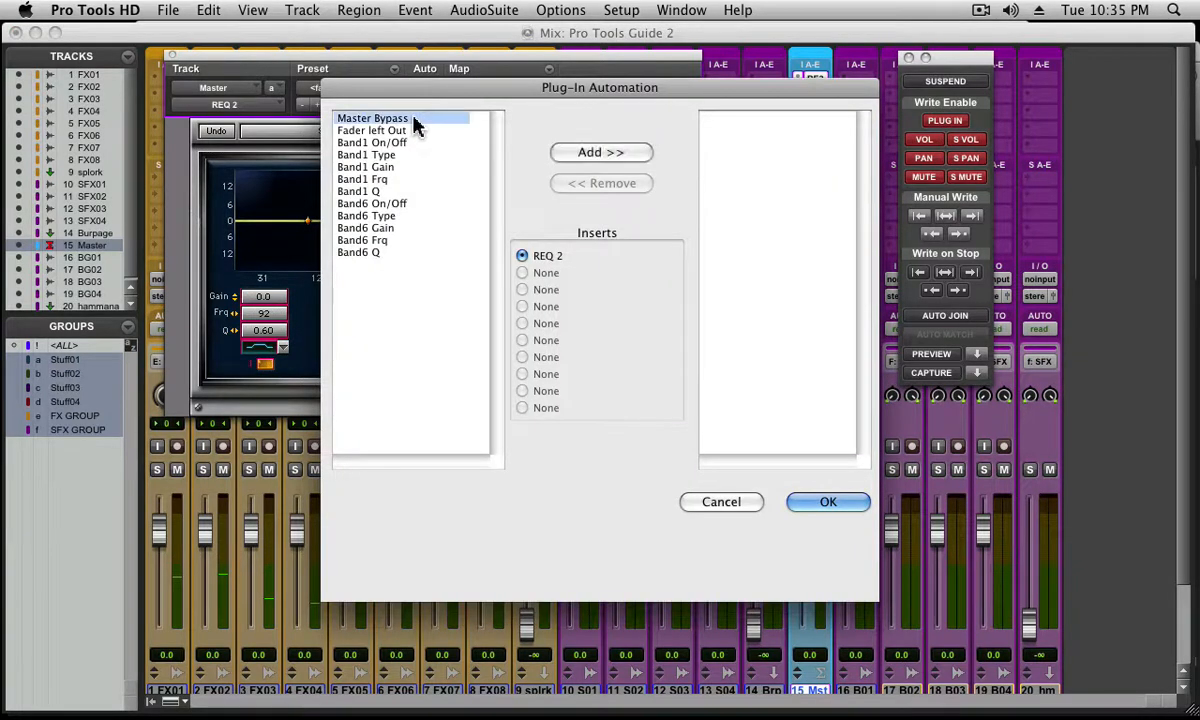
click(596, 154)
click(802, 504)
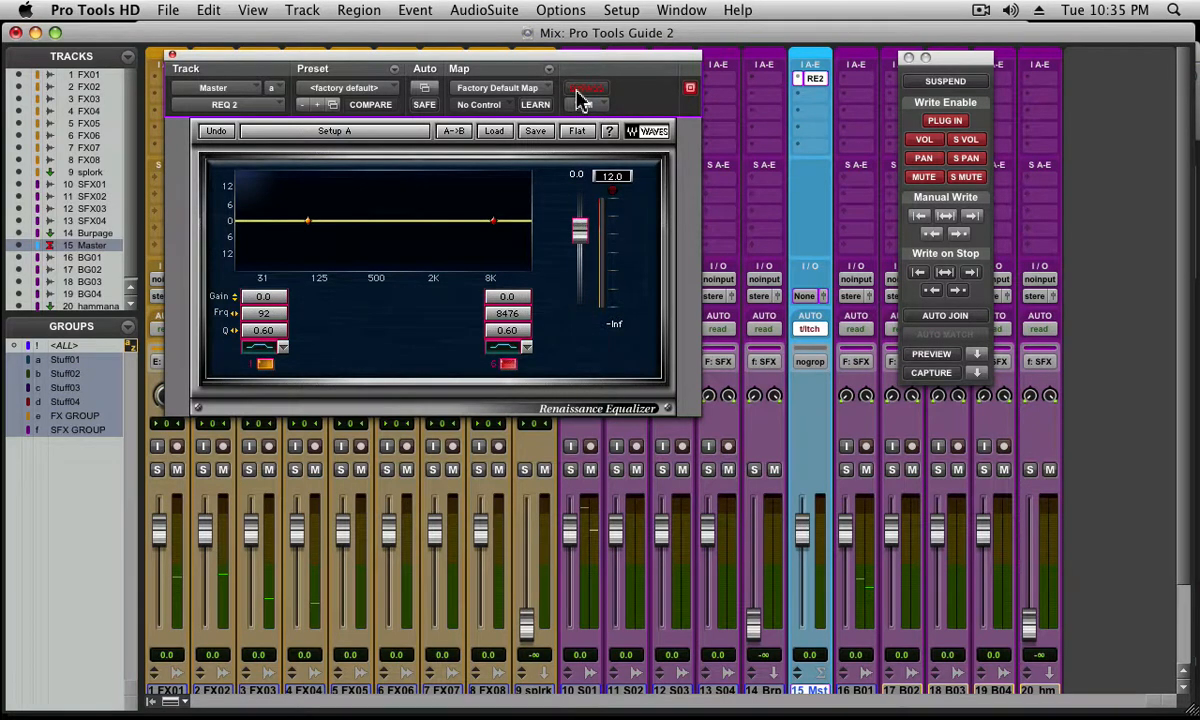
Play the session while repeatedly switching REQ 2's bypass on and off to write automation, and stop playback
key(space)
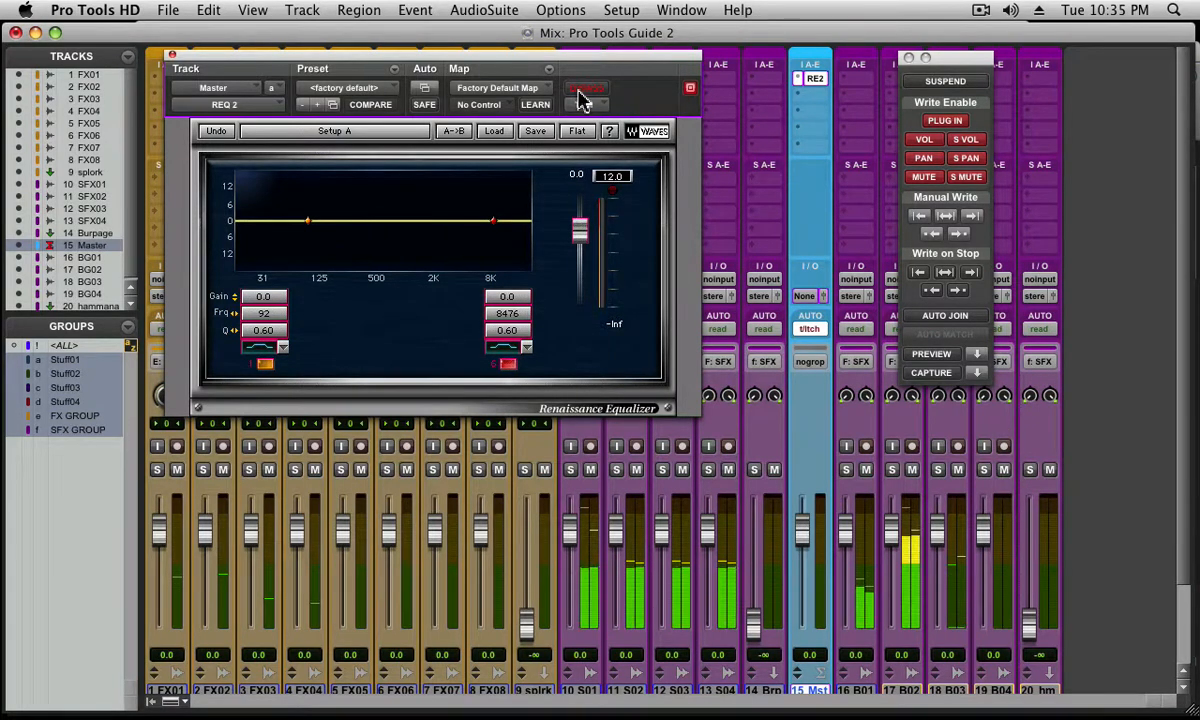
click(579, 92)
click(579, 92)
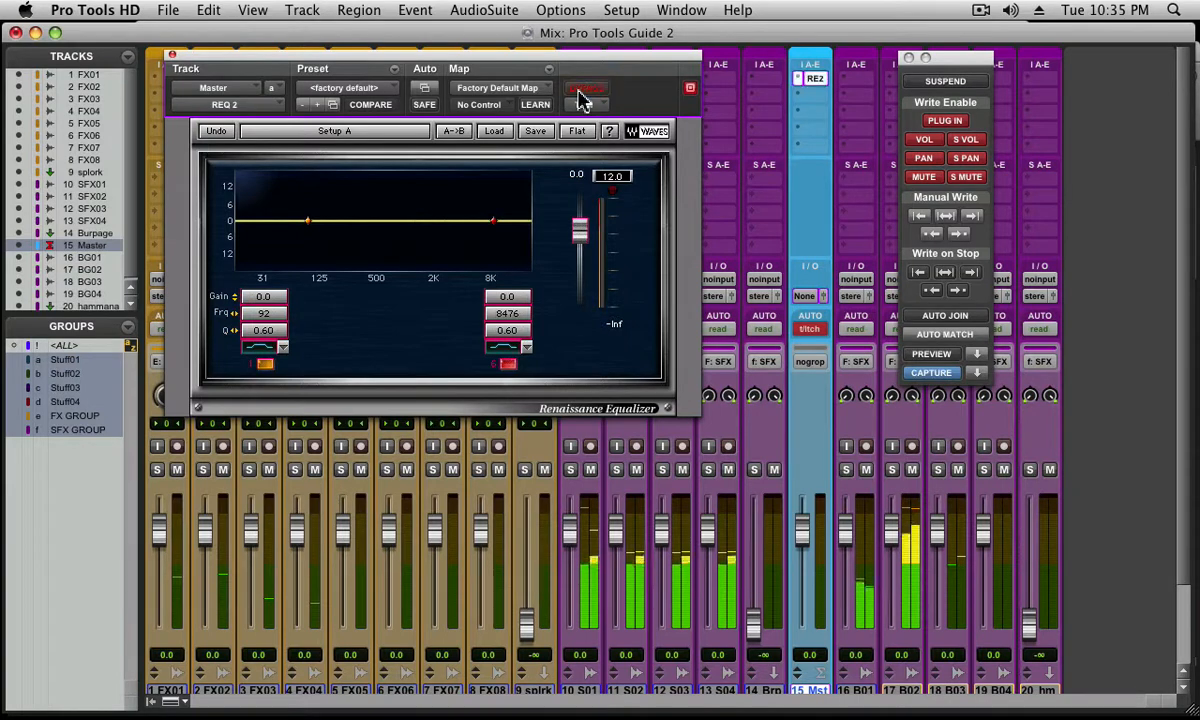
click(579, 92)
key(space)
key(space)
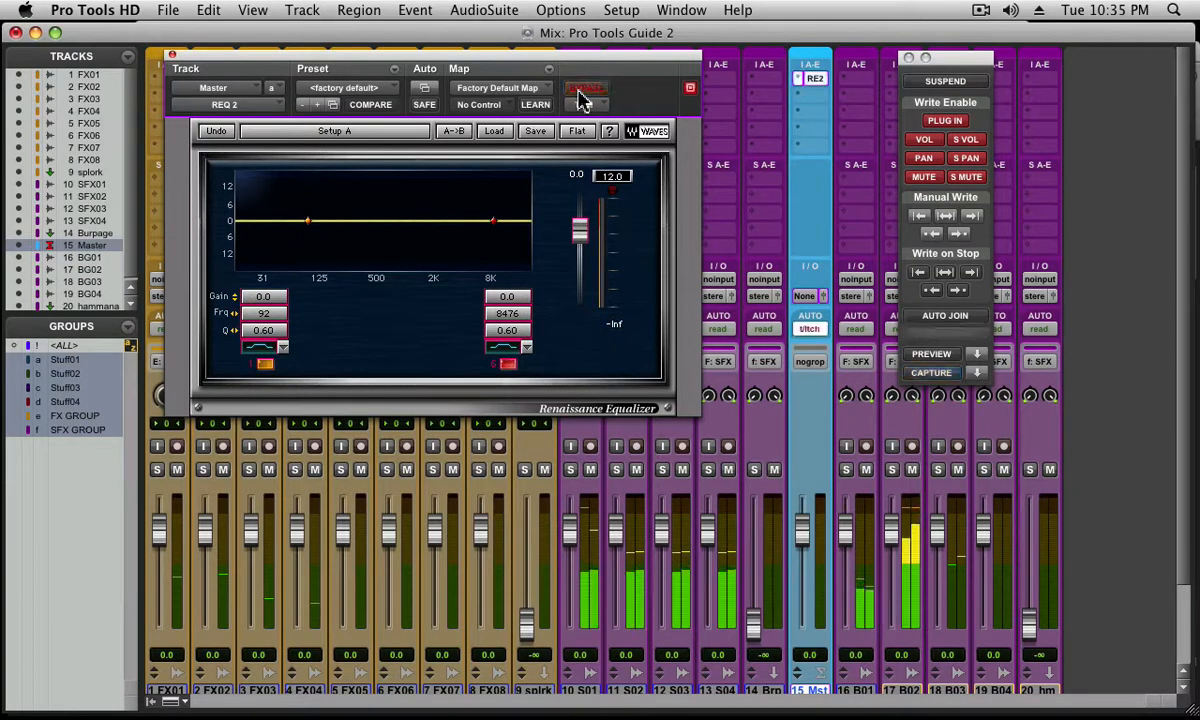
key(space)
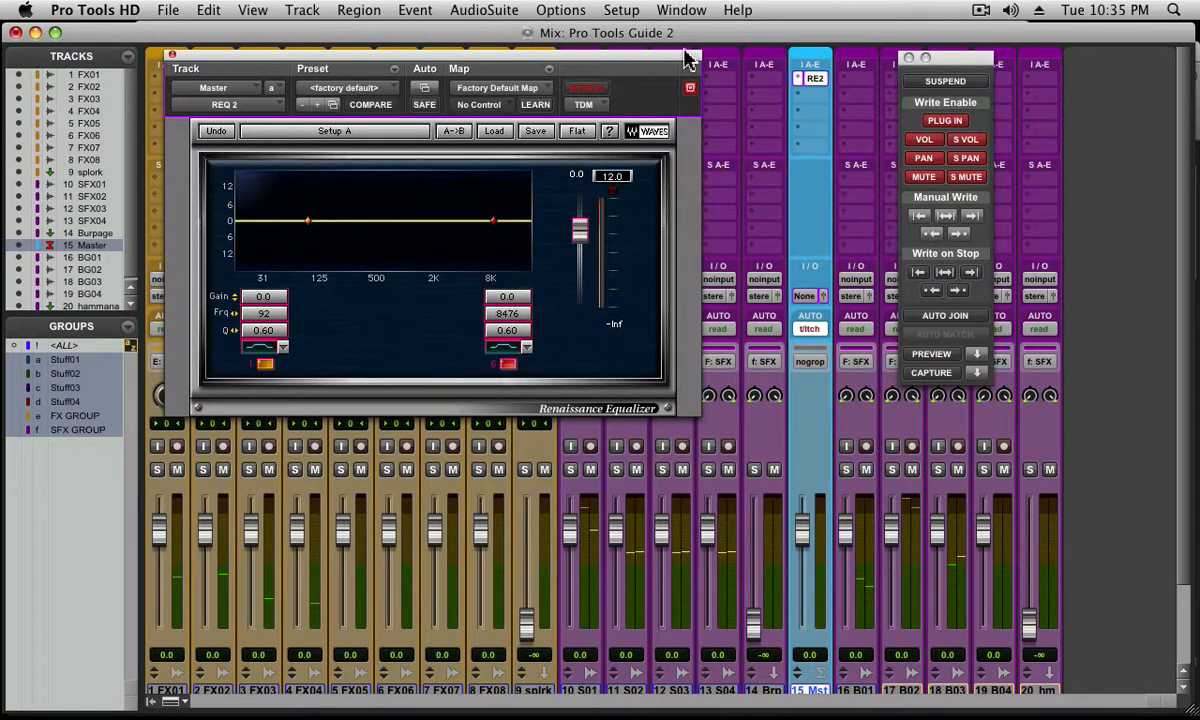
Show the Edit window and set the Master track's view to REQ 2's Master Bypass automation
key(super+equal)
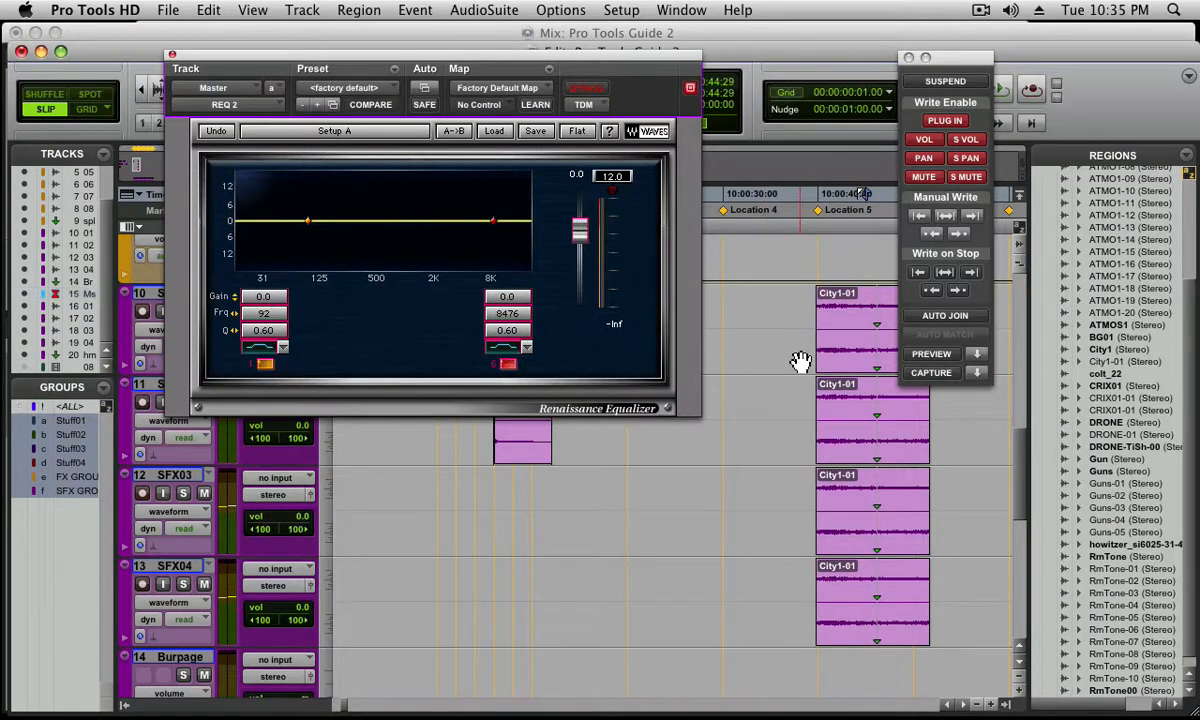
click(801, 361)
key(space)
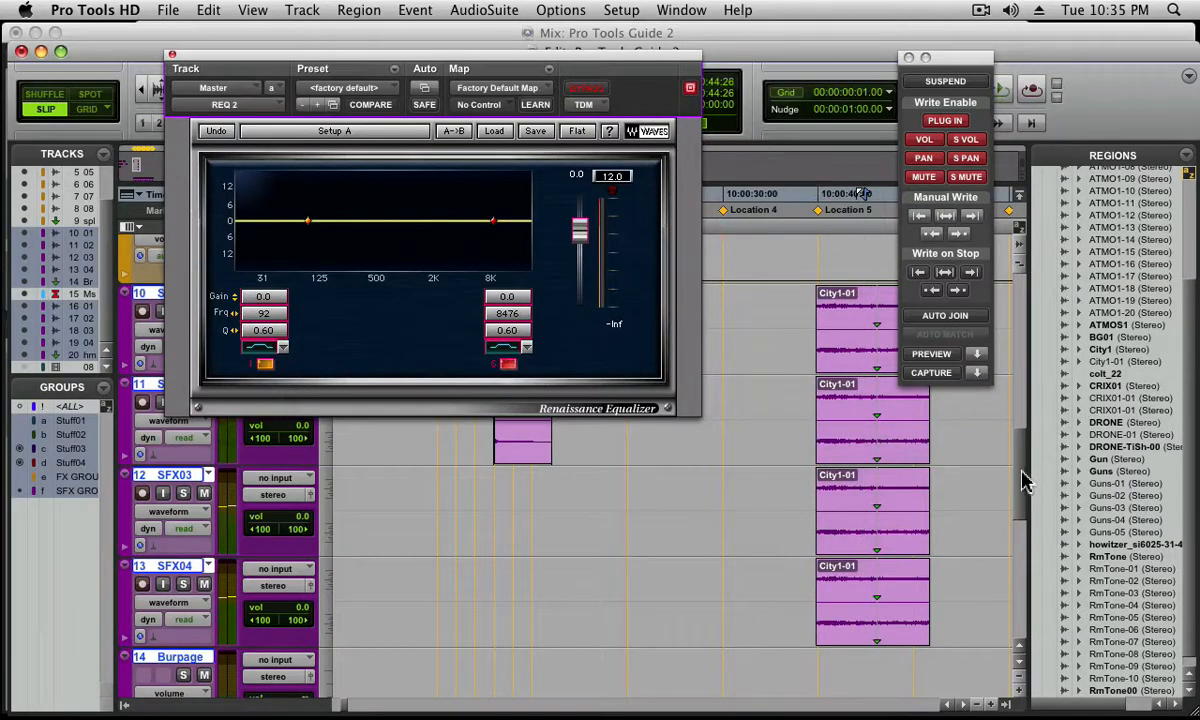
scroll(1022, 550, down, 5)
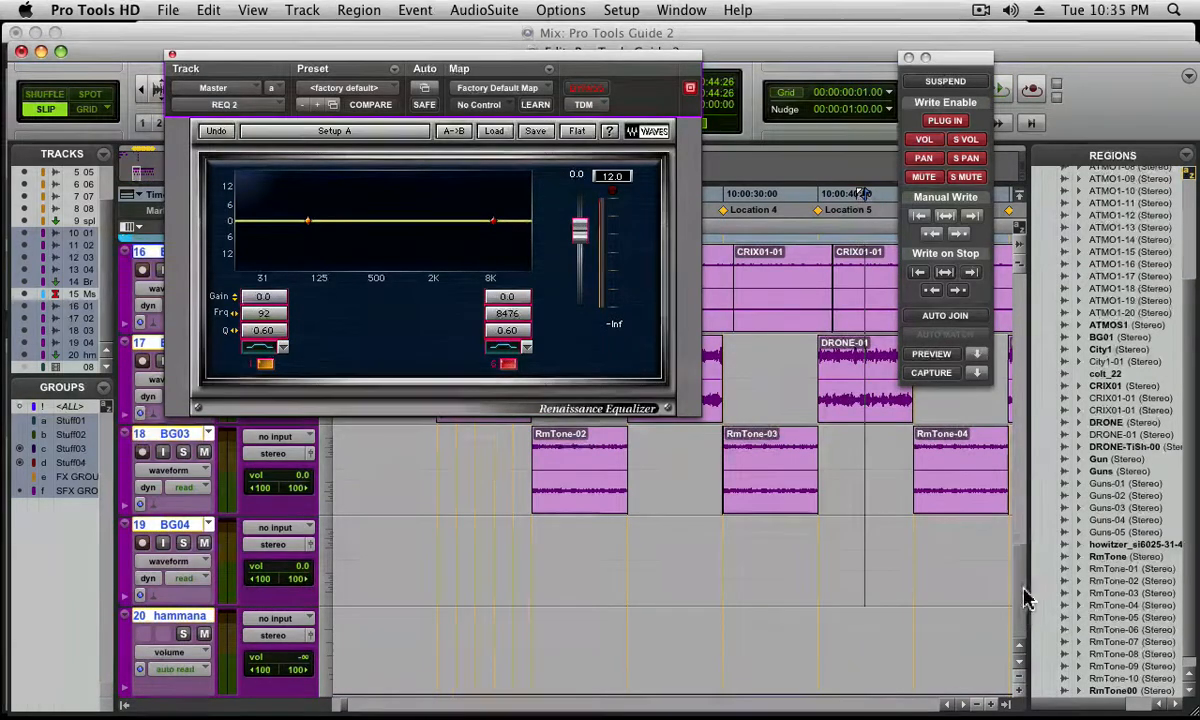
scroll(1026, 580, up, 3)
scroll(1022, 540, up, 2)
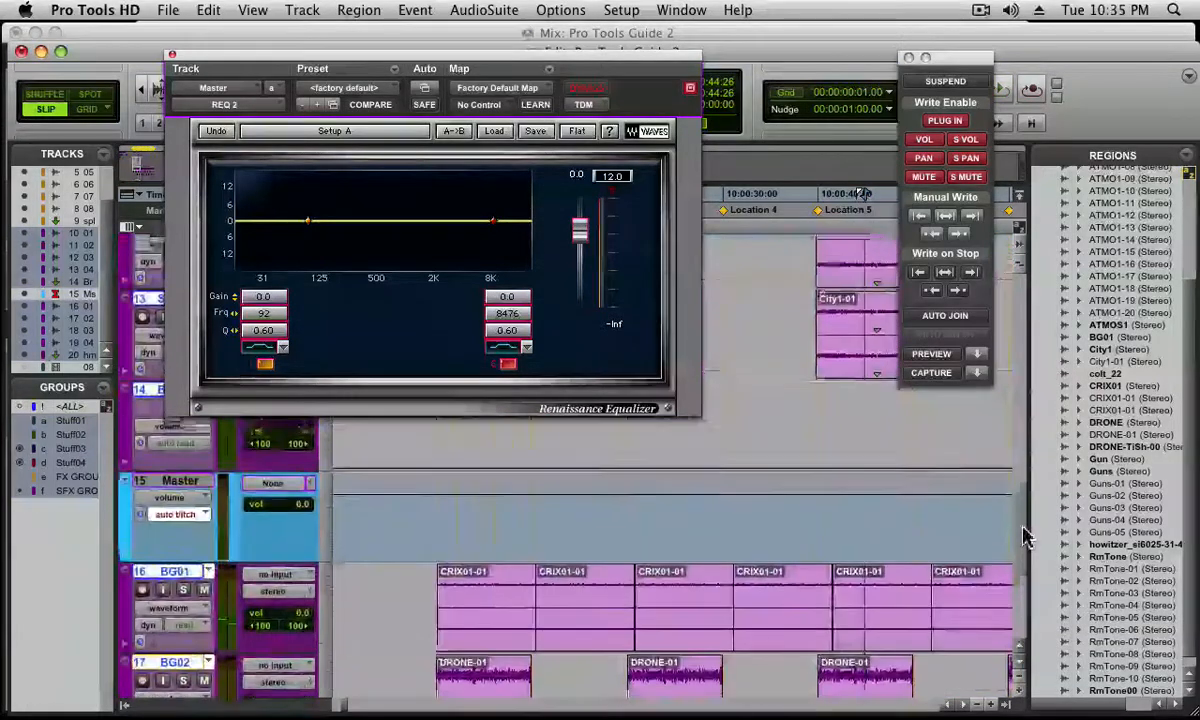
click(168, 505)
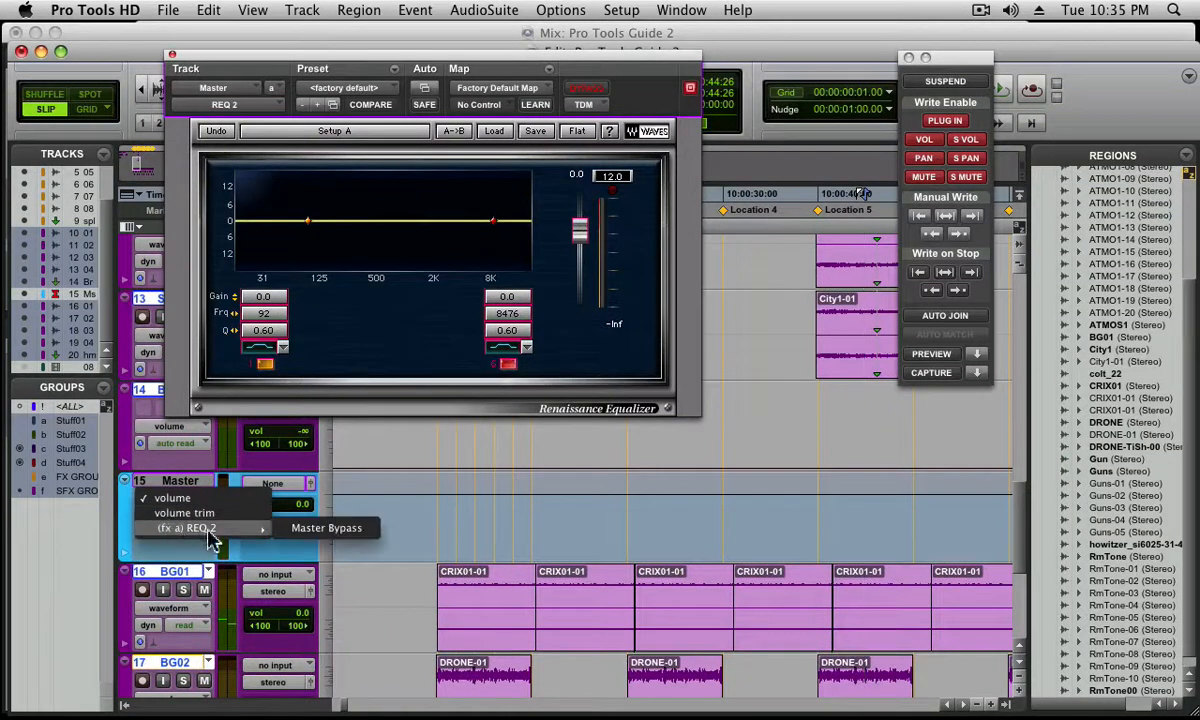
mouse_move(241, 529)
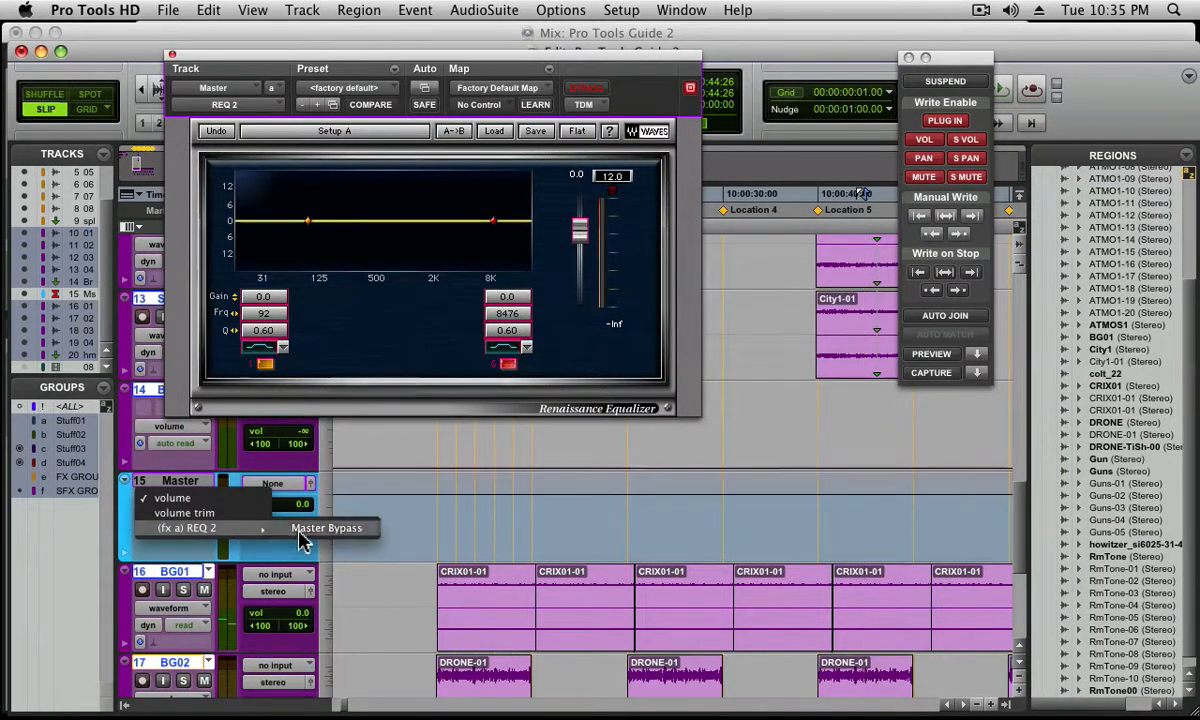
click(330, 529)
Zoom in on the written bypass automation and add more on/off breakpoints just after it on the Master track
drag(826, 523, 907, 531)
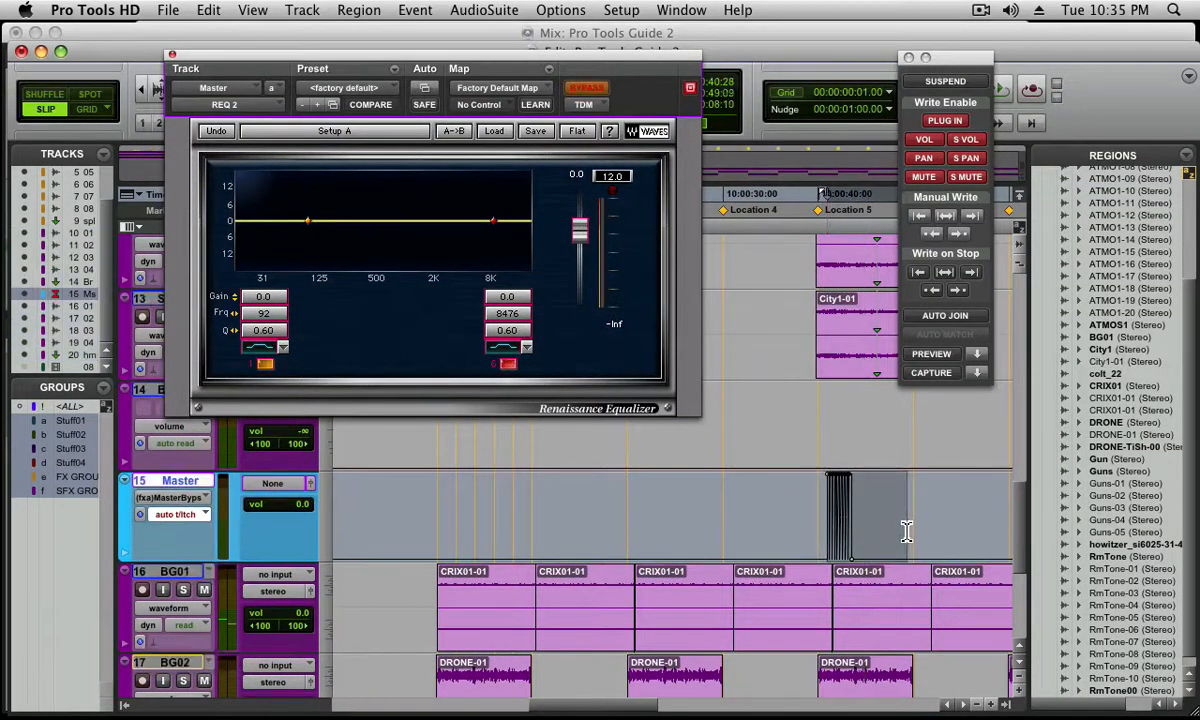
key(alt+f)
click(658, 500)
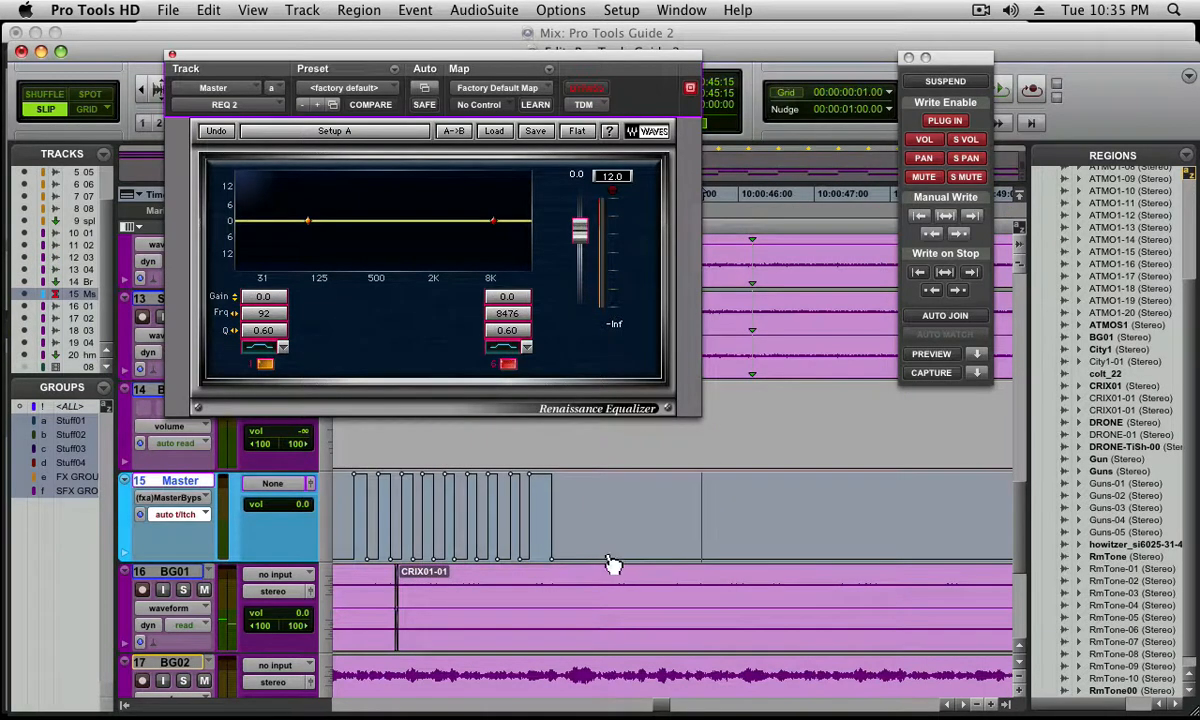
drag(595, 562, 619, 484)
click(640, 502)
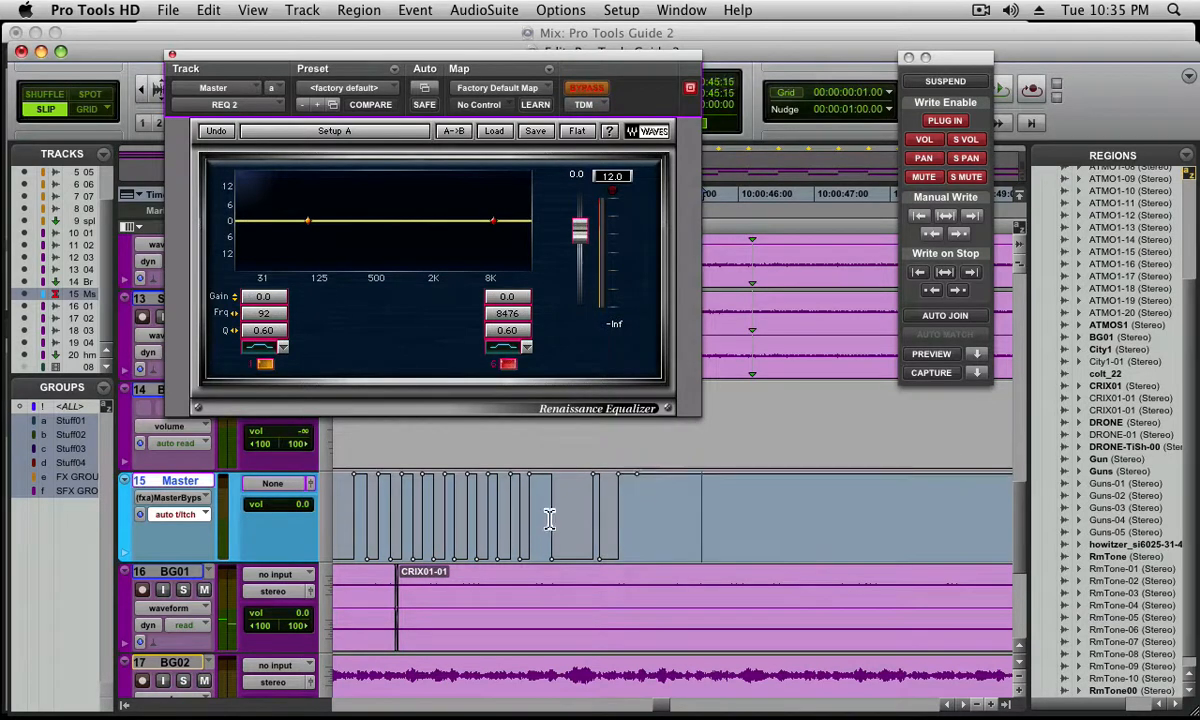
Copy the newly added bypass breakpoints and paste them further along the Master track
drag(577, 521, 624, 520)
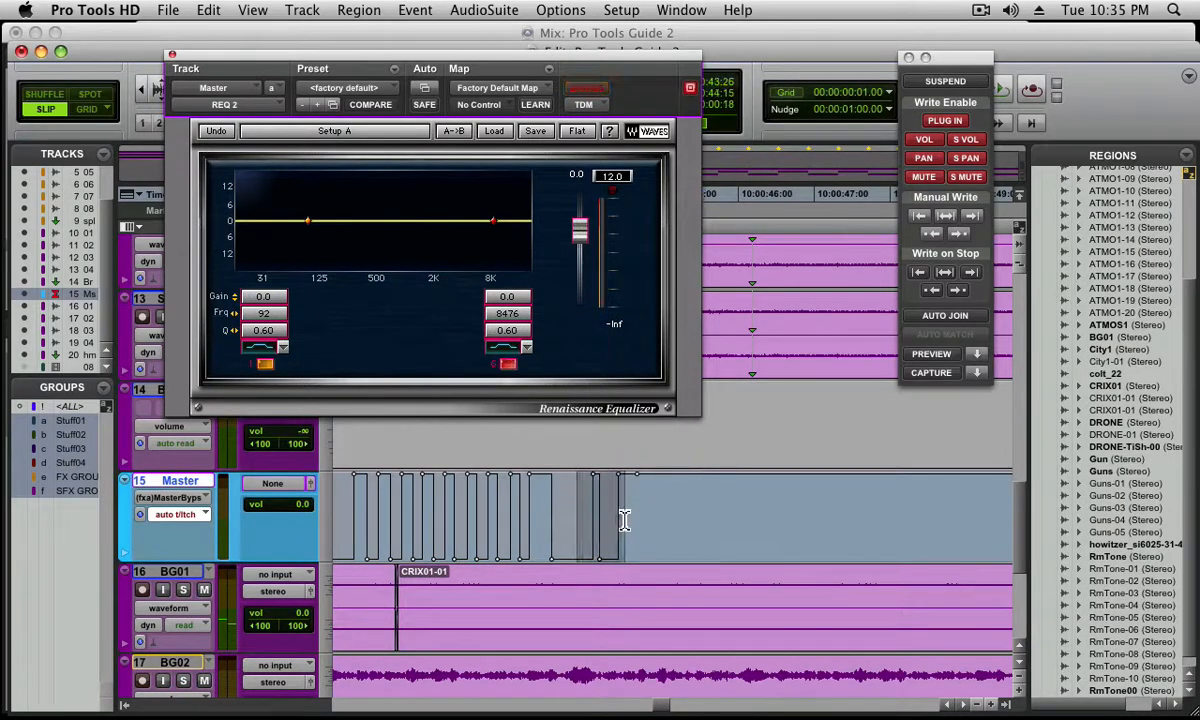
click(709, 527)
key(super+v)
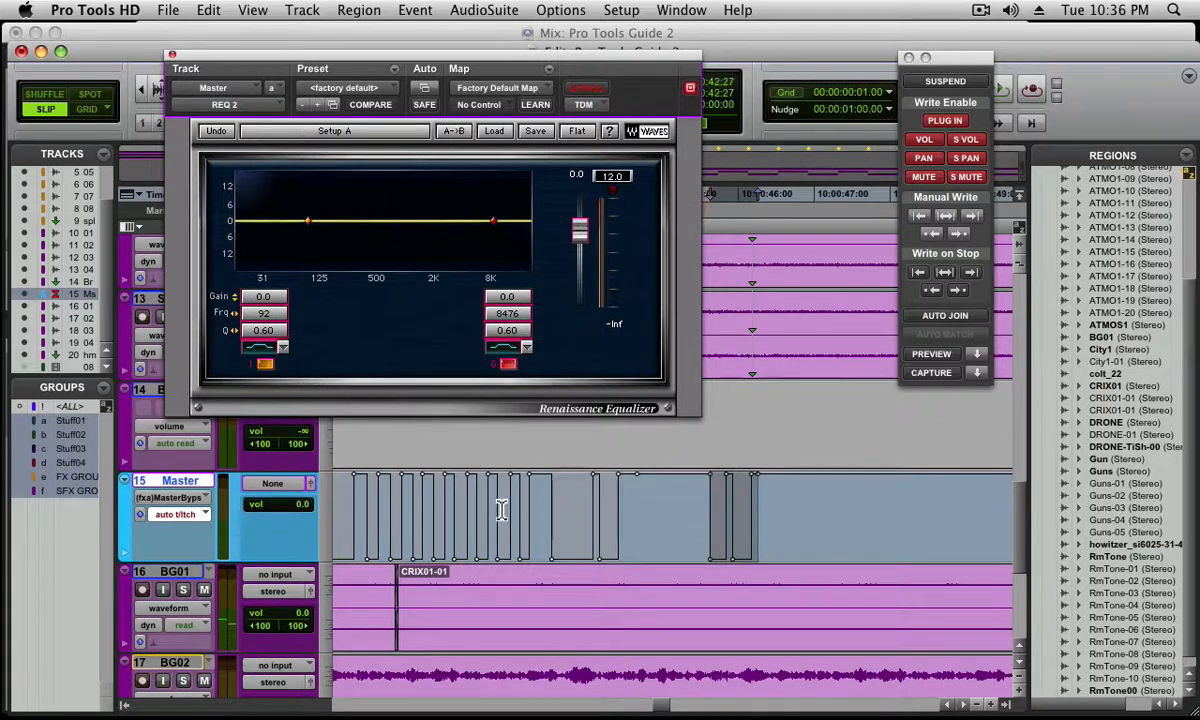
Select the end section of the bypass automation, nudge it forward and backward, and return it to its original position
drag(503, 509, 619, 506)
key(KP_Add)
key(KP_Add)
key(KP_Add)
key(KP_Add)
key(KP_Add)
key(KP_Add)
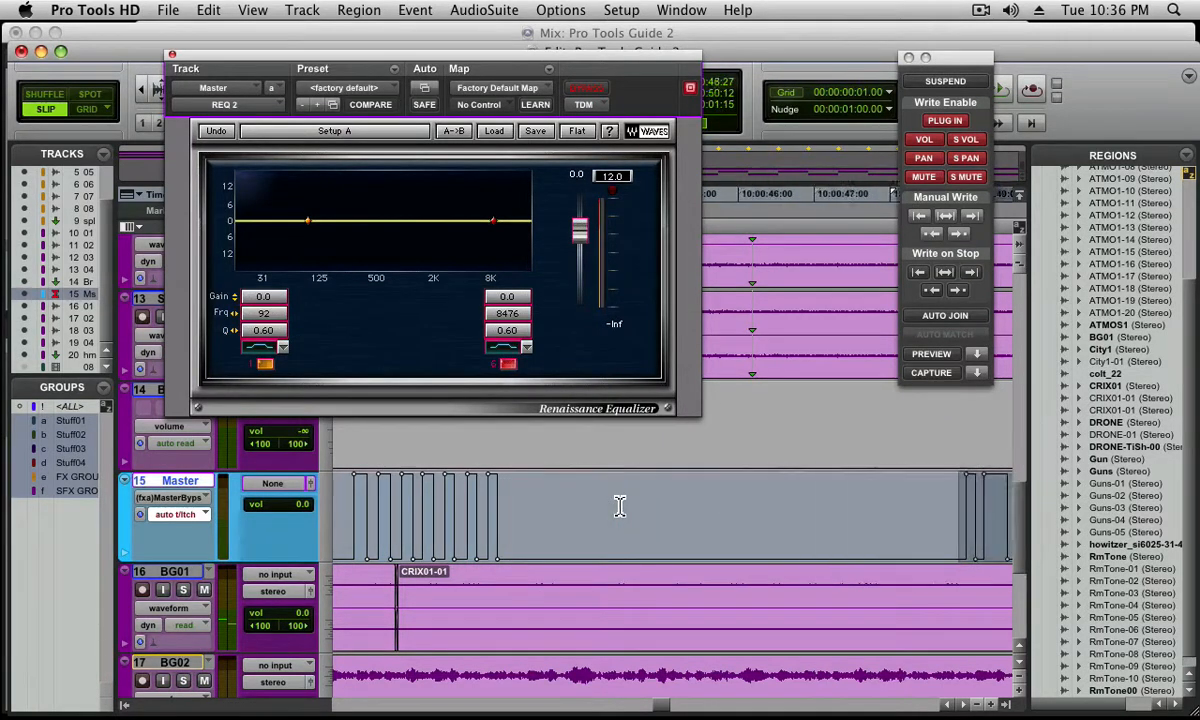
key(KP_Subtract)
key(KP_Subtract)
key(KP_Subtract)
key(KP_Subtract)
key(KP_Subtract)
key(KP_Subtract)
key(KP_Subtract)
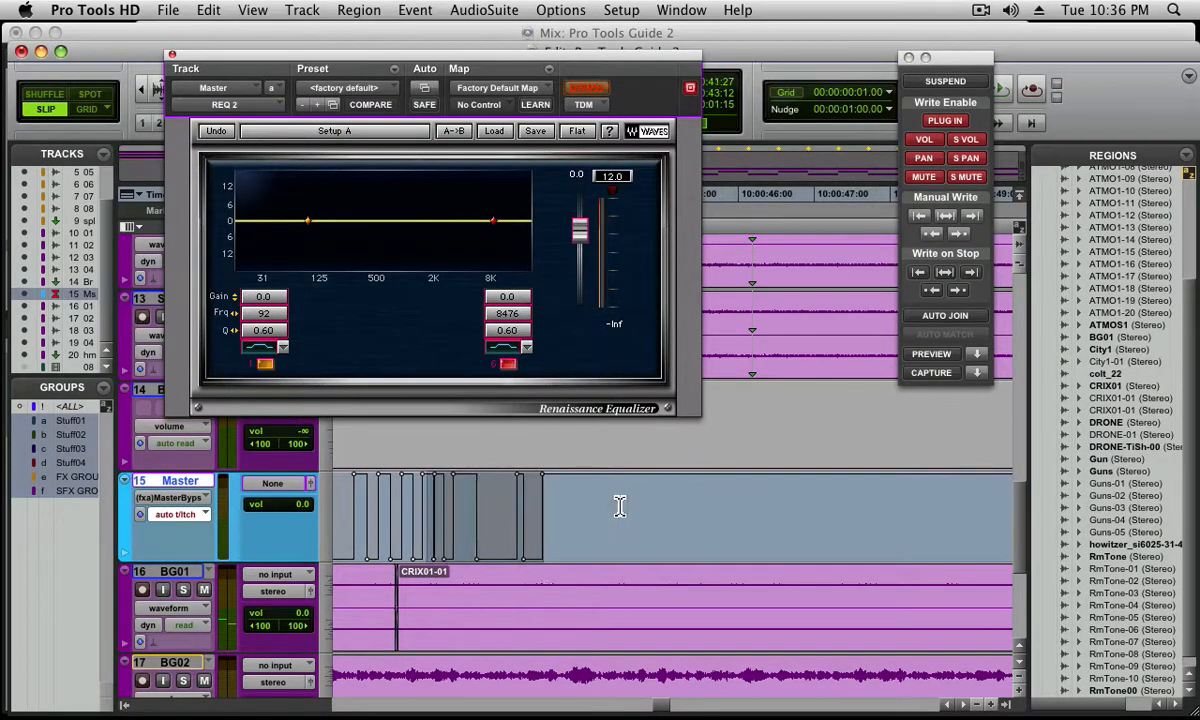
key(KP_Add)
click(560, 505)
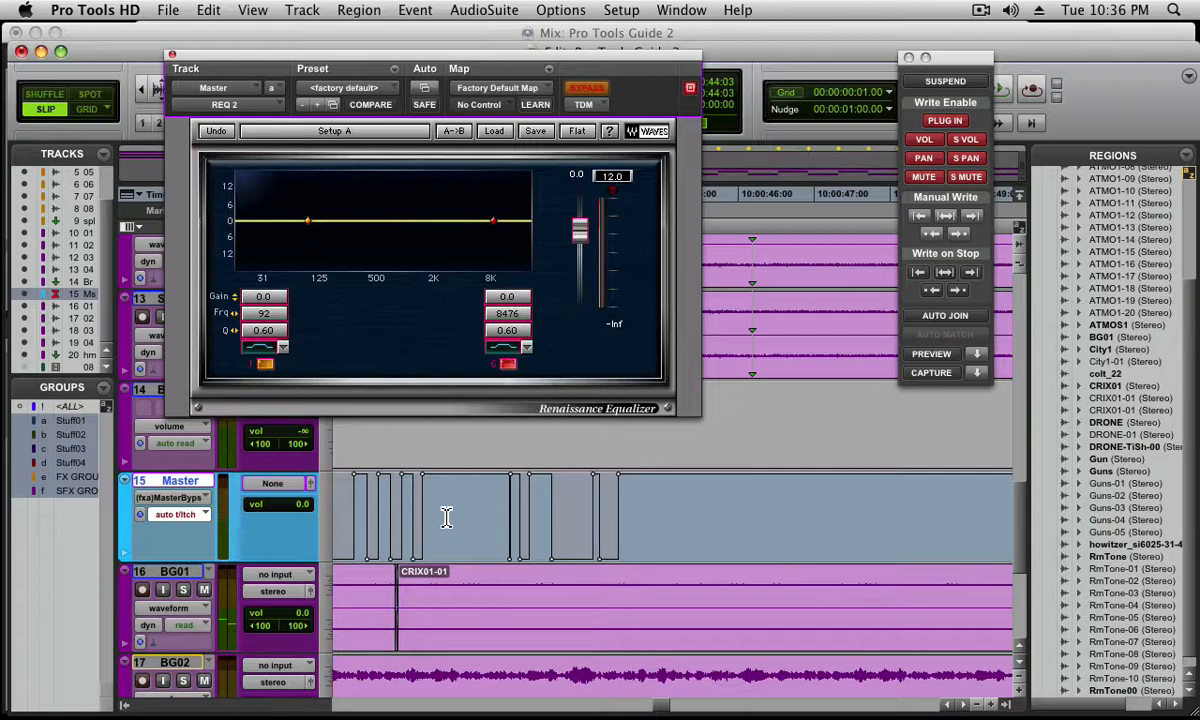
Delete the bypass breakpoints at about 10:00:42:26 on the Master track and close the equalizer window
drag(502, 523, 514, 523)
key(Delete)
click(171, 57)
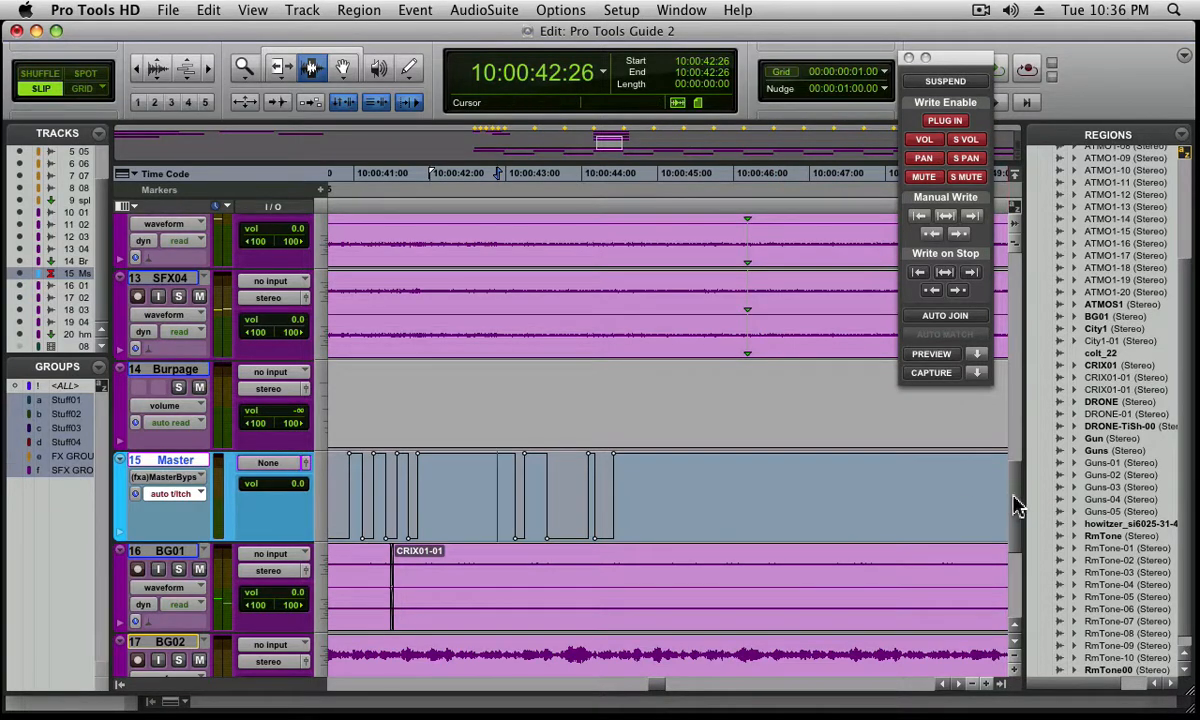
Return to the FX tracks, recall memory location 6 and close the Automation window
drag(1015, 505, 1053, 153)
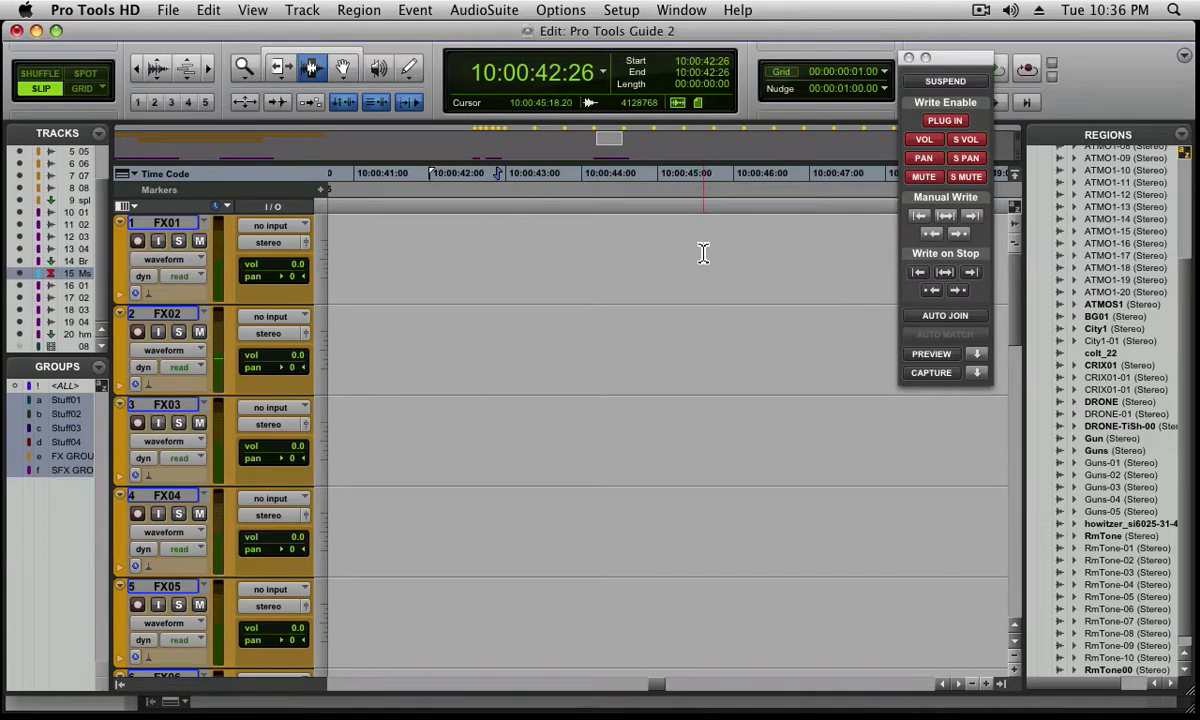
key(period)
key(6)
key(period)
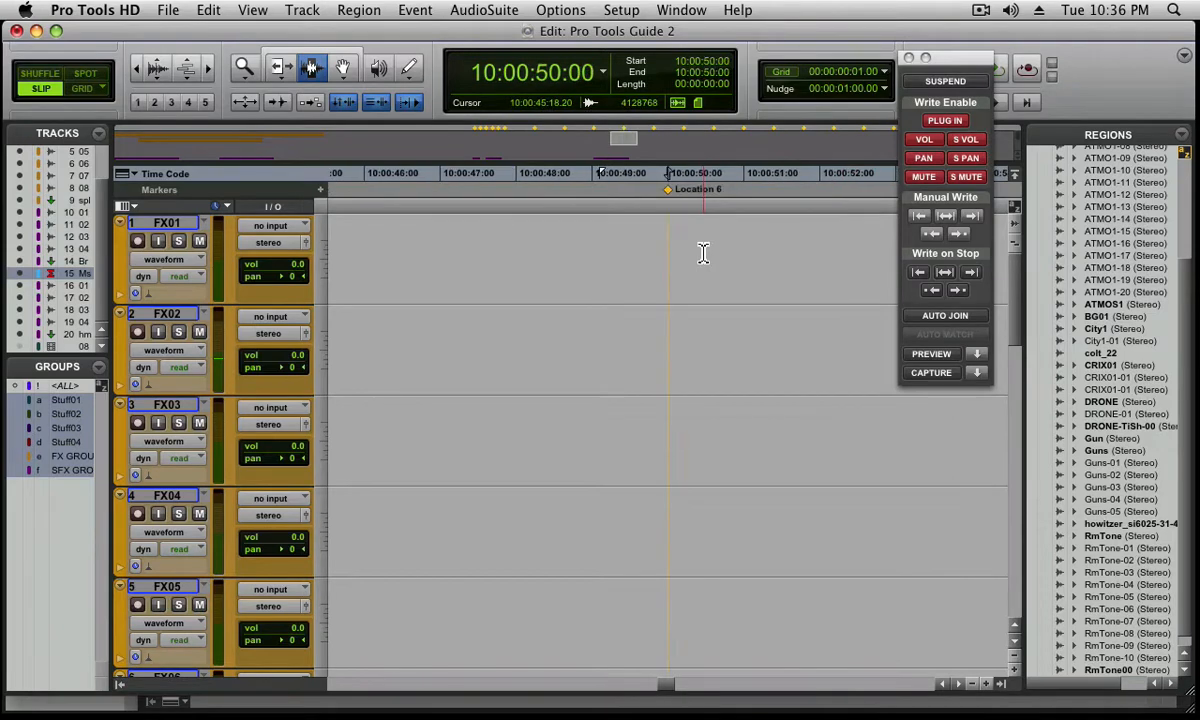
click(908, 59)
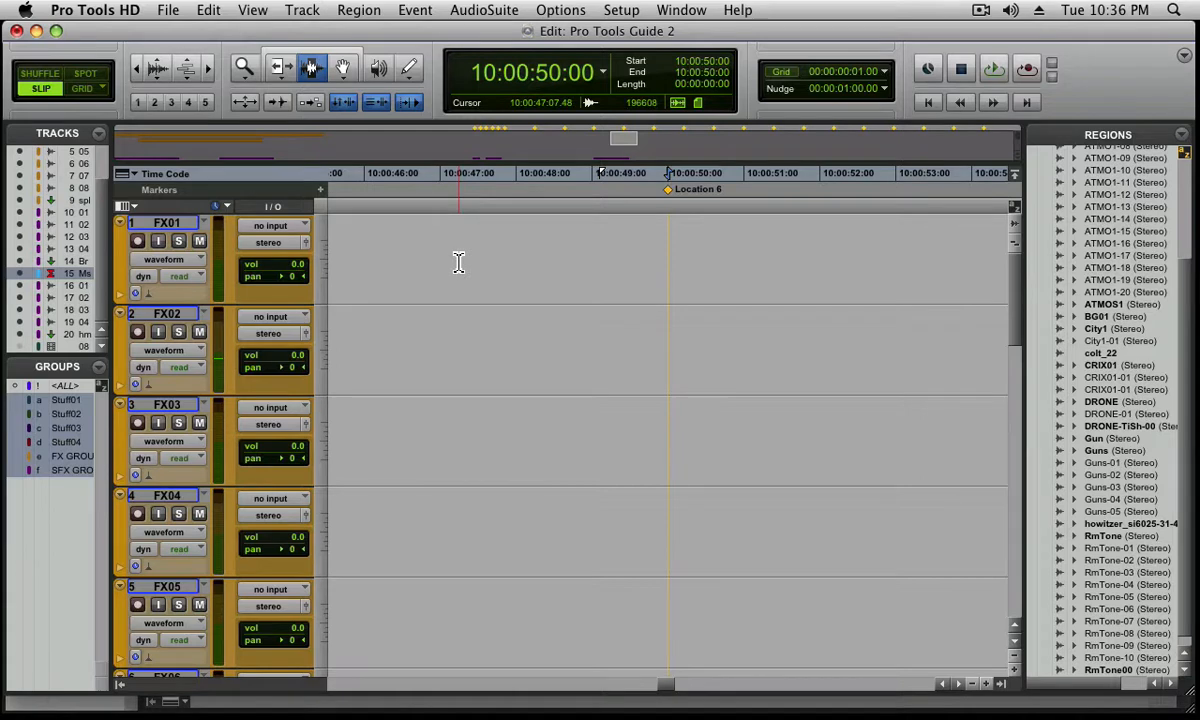
Open the AudioSuite Signal Generator and move its window clear of the timeline
click(498, 10)
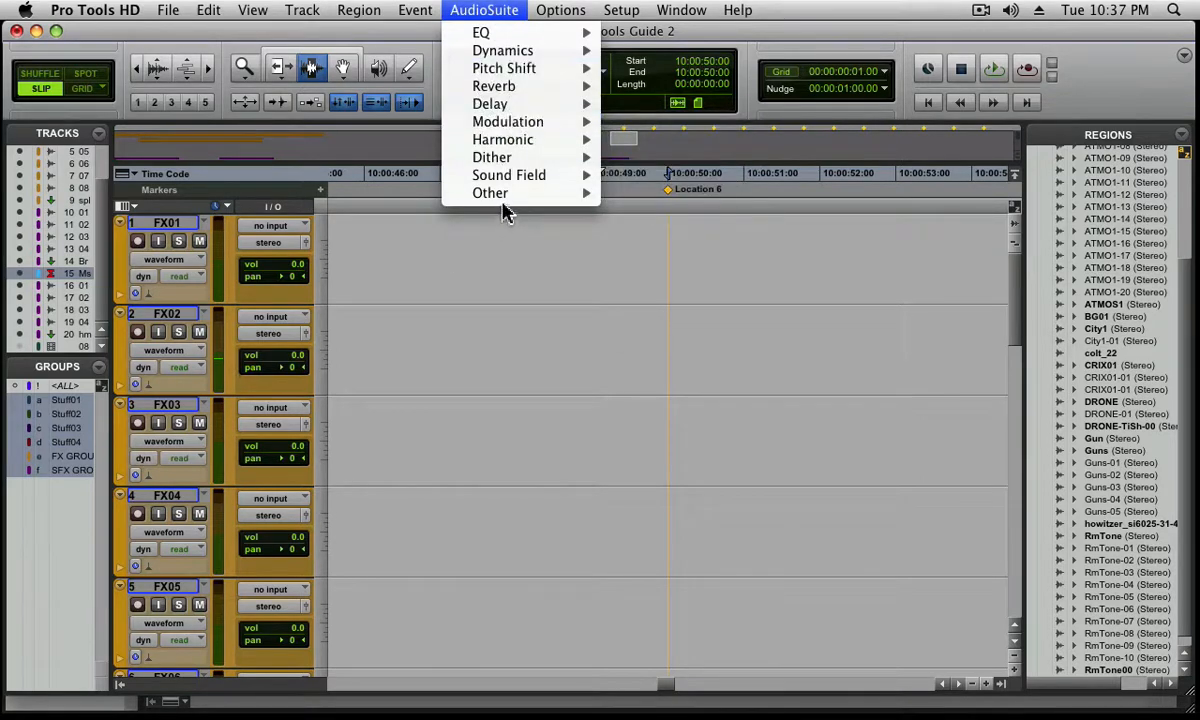
mouse_move(505, 195)
click(643, 372)
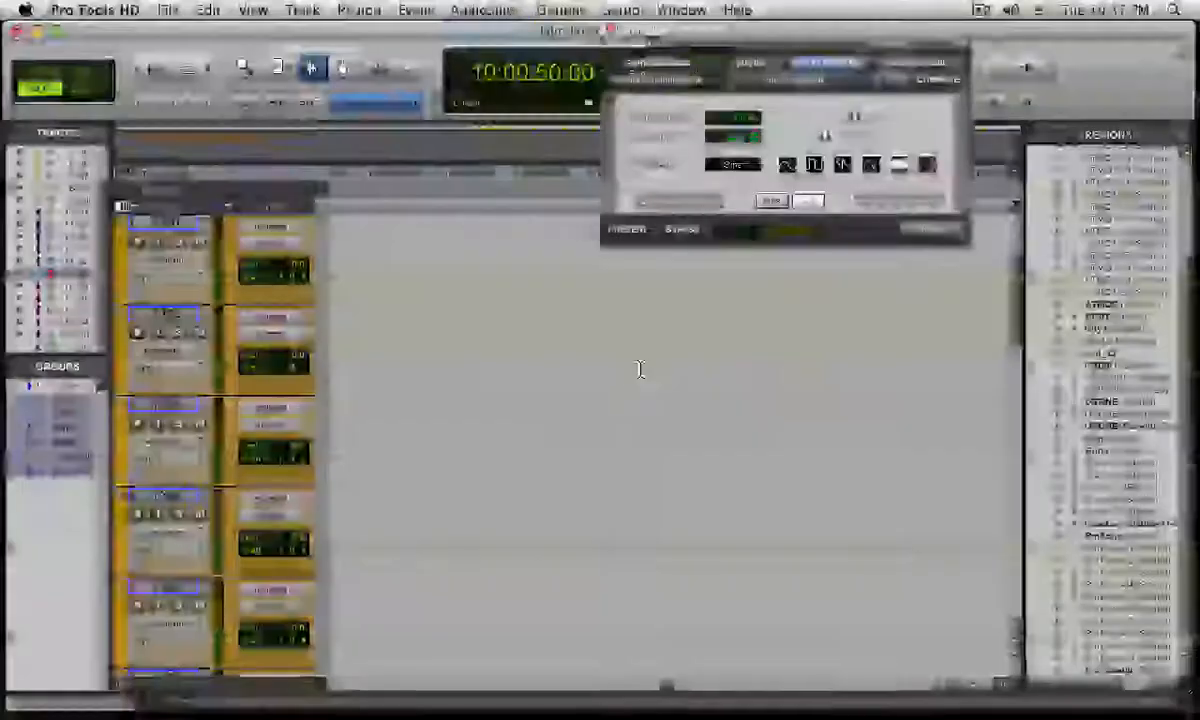
drag(686, 43, 128, 130)
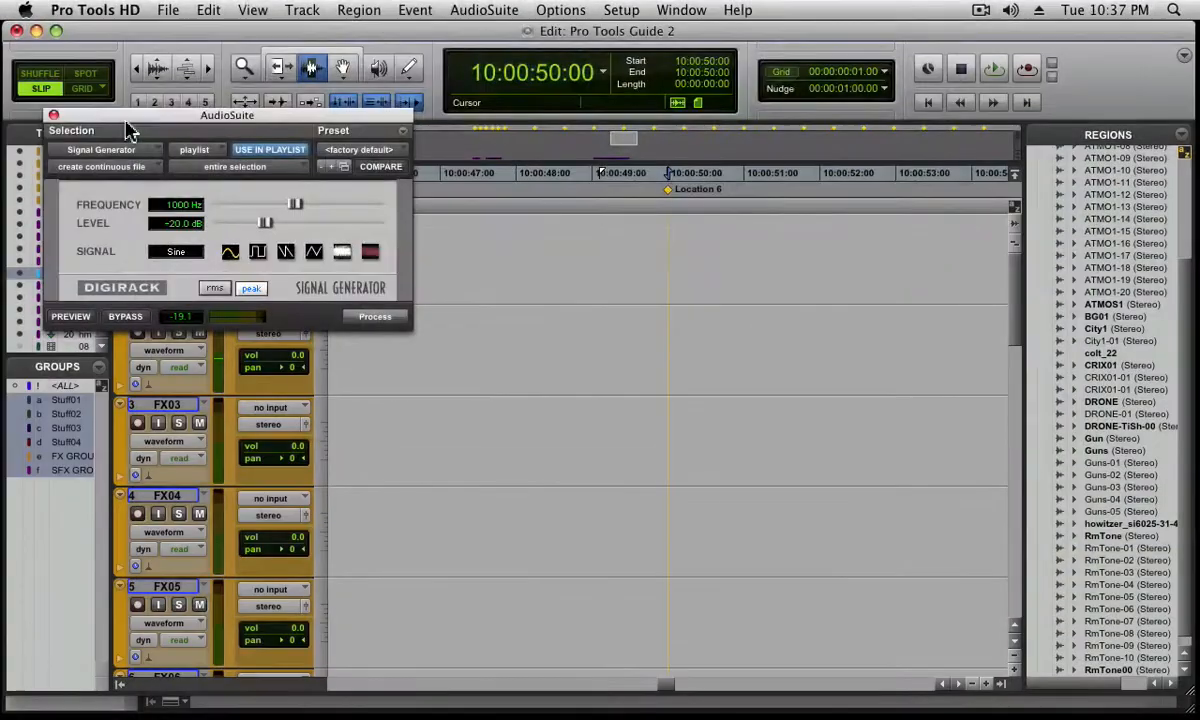
Set the Signal Generator to 2000 Hz at -24 dB, try the triangle signal and choose sawtooth
click(164, 206)
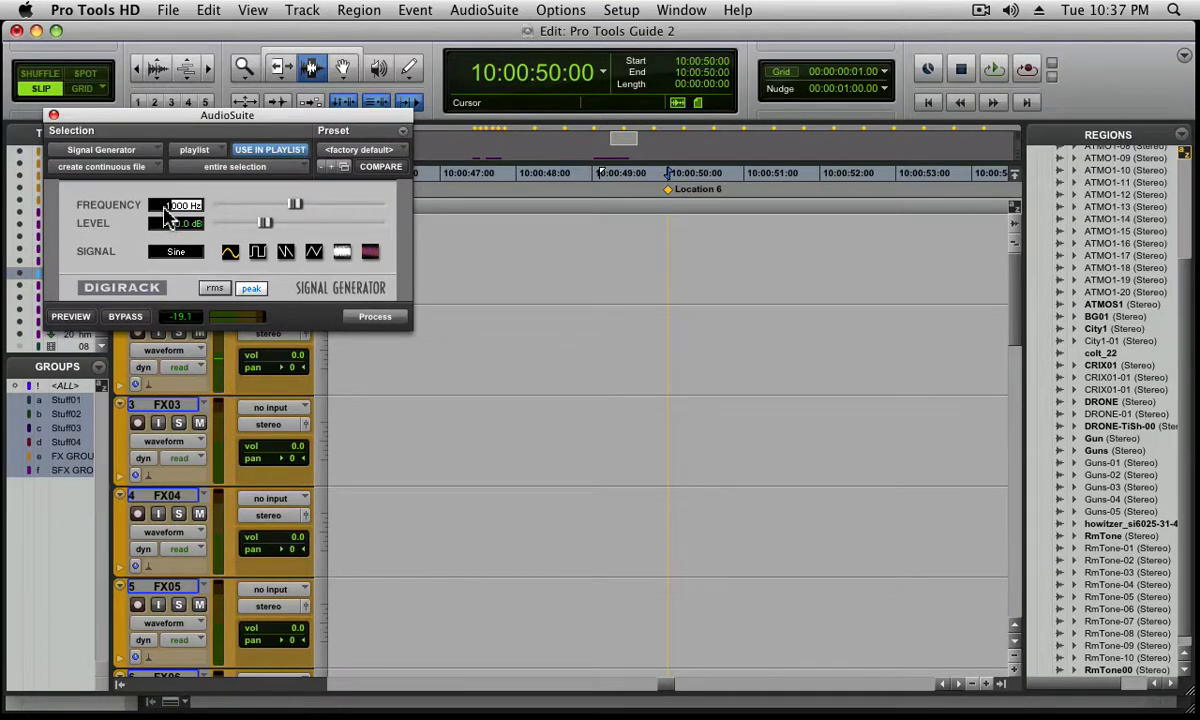
text(2000)
key(Return)
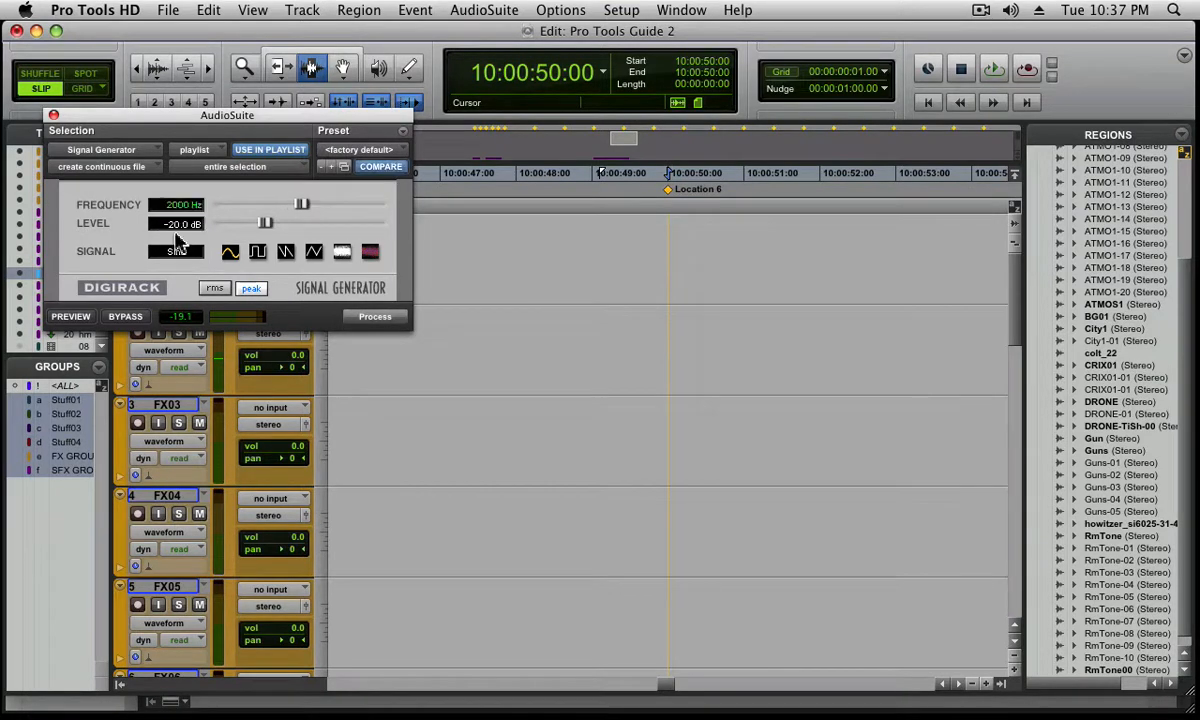
click(172, 226)
text(-24)
key(Return)
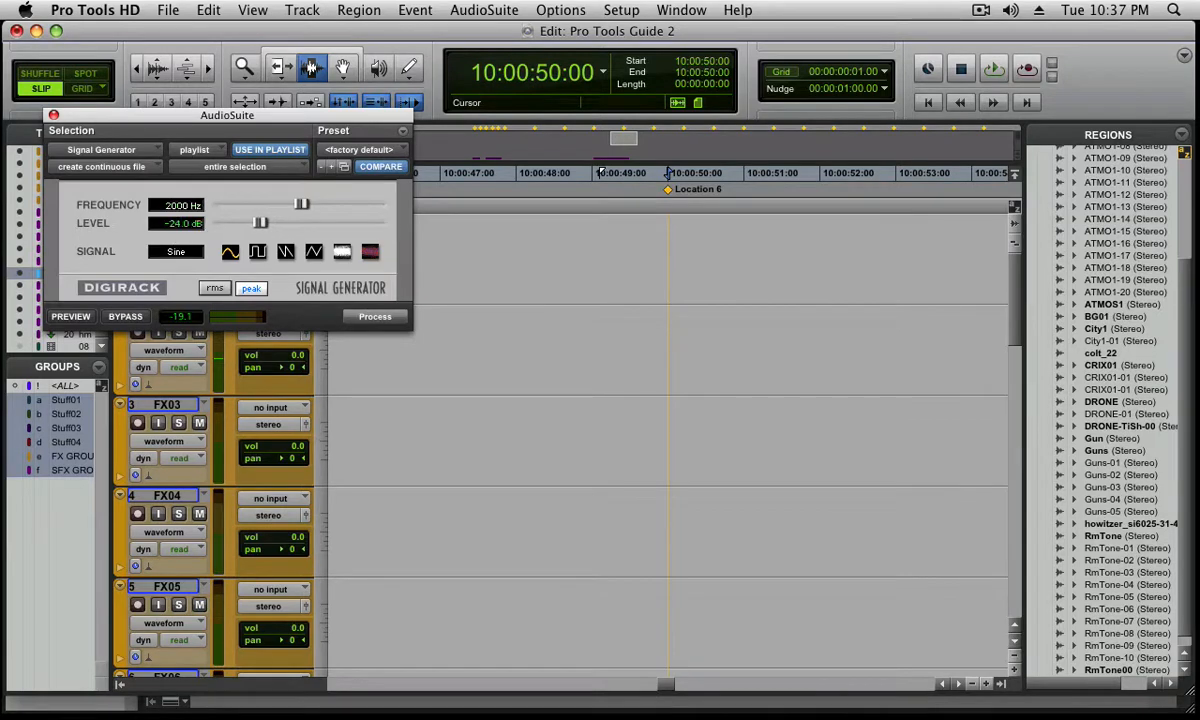
click(313, 252)
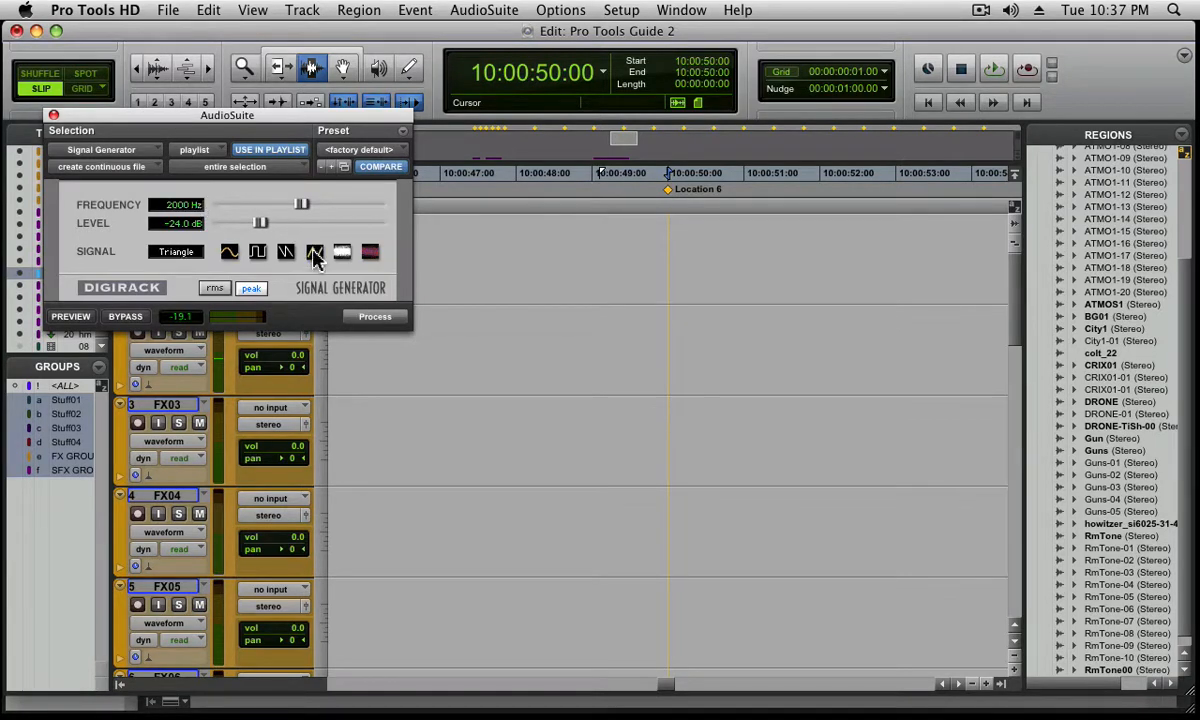
click(286, 252)
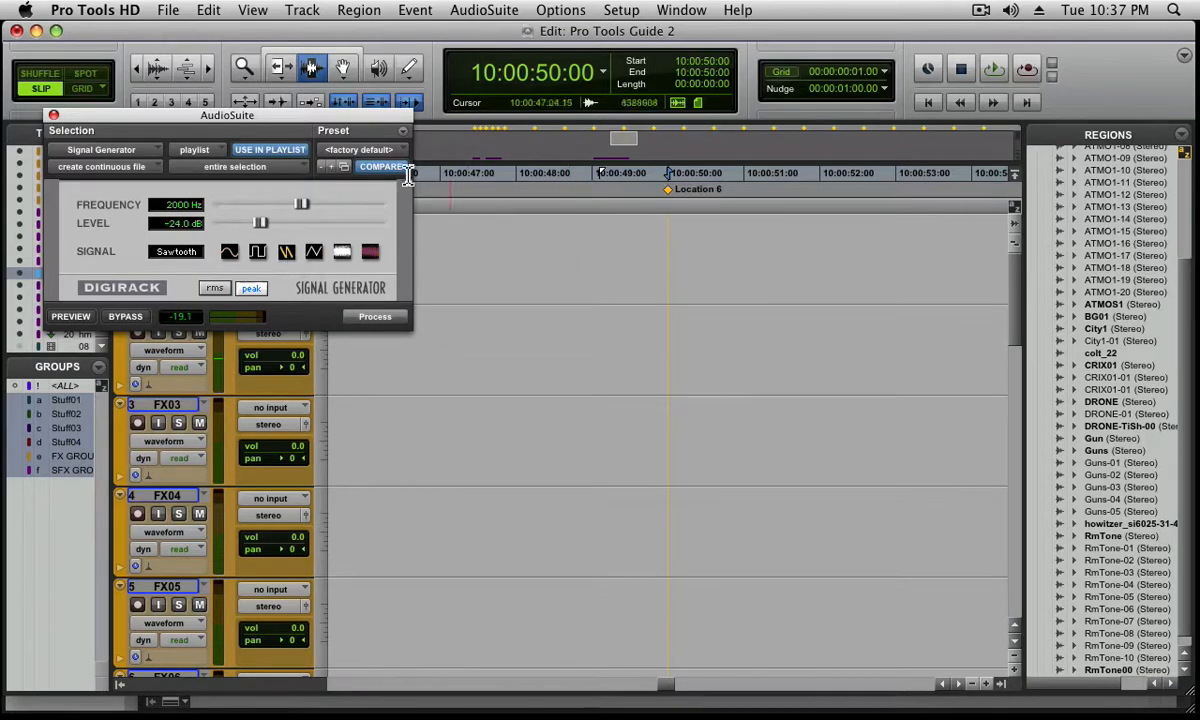
Move the Signal Generator window off track FX01 and place the edit cursor on FX01 at 10:00:47:15
drag(386, 116, 394, 358)
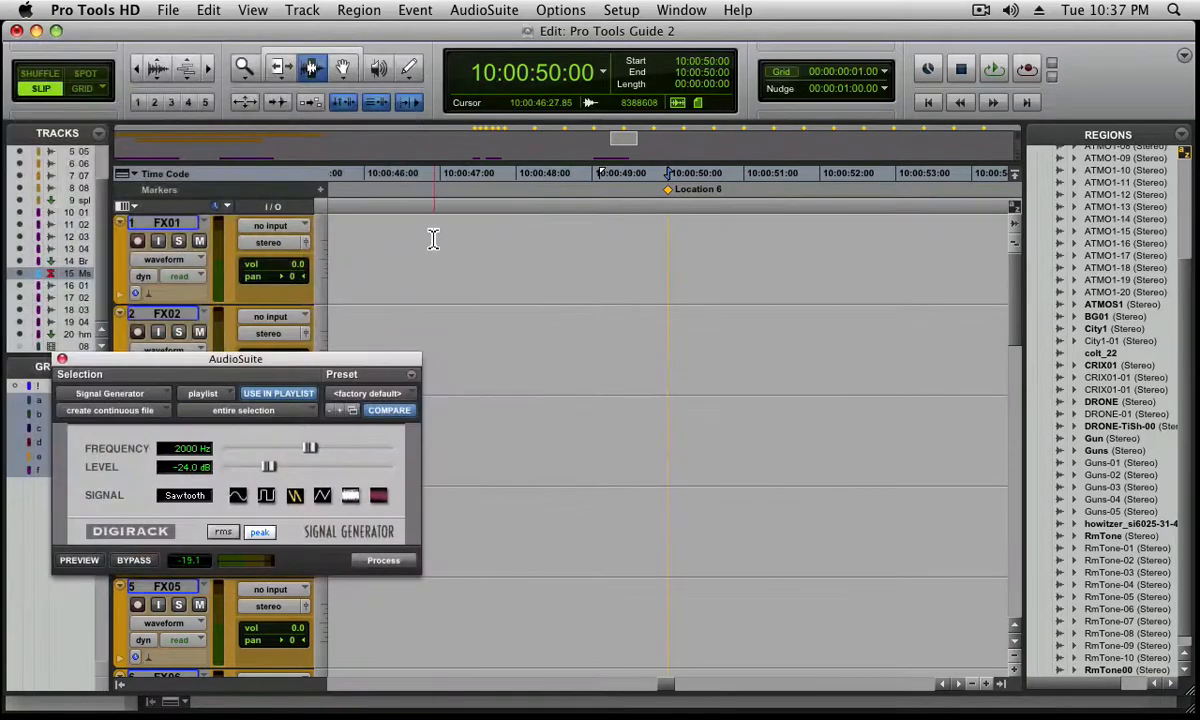
click(430, 240)
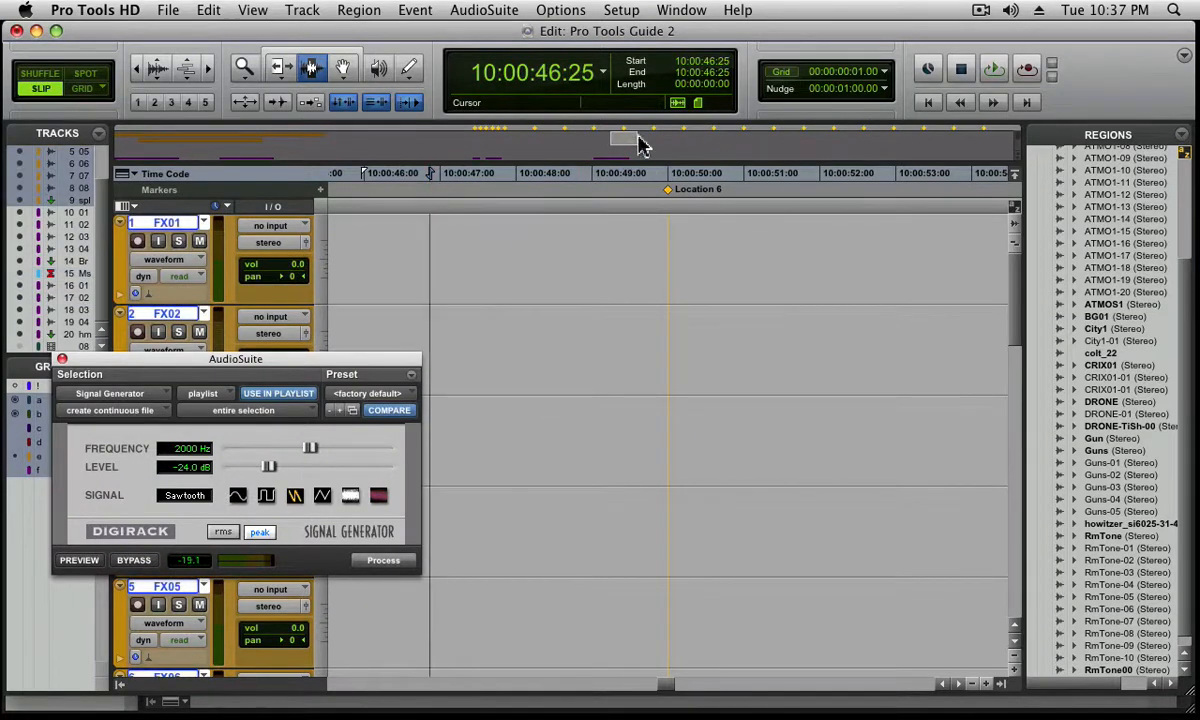
click(441, 347)
click(509, 328)
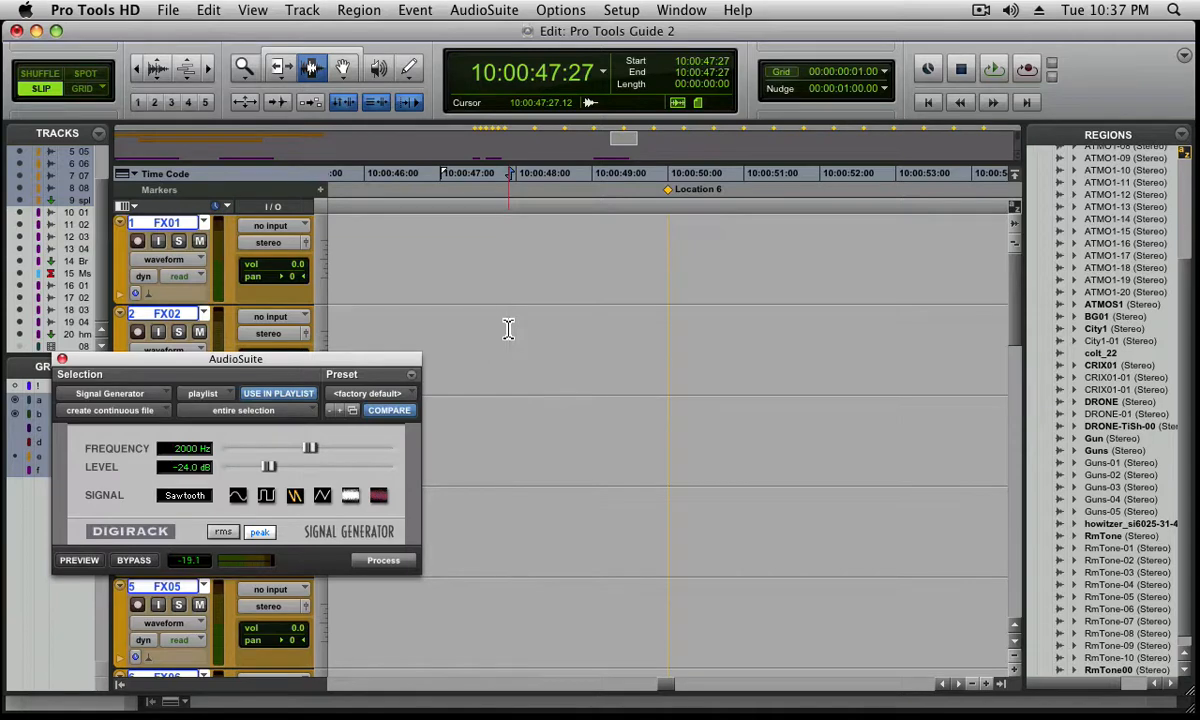
click(479, 270)
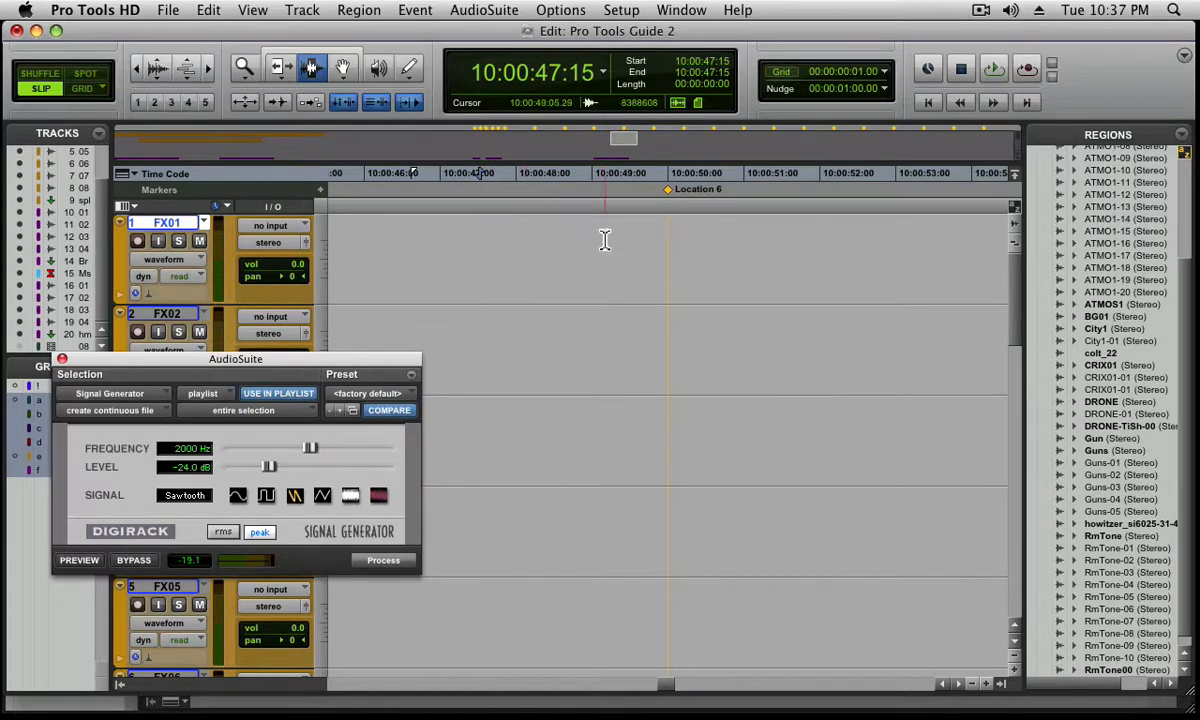
Set the selection length on FX01 to 1 frame and process the Signal Generator tone into it
click(706, 86)
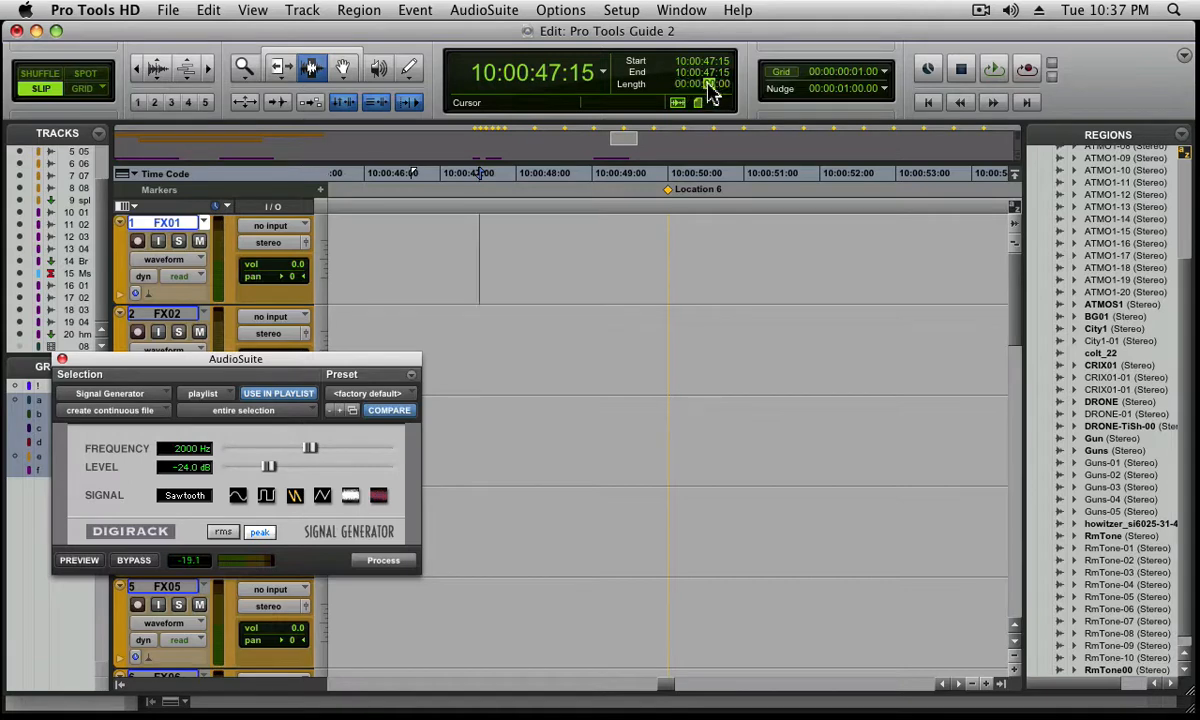
click(722, 85)
text(1)
key(Return)
key(super+bracketright)
key(super+bracketright)
key(super+bracketright)
key(super+bracketright)
key(super+bracketright)
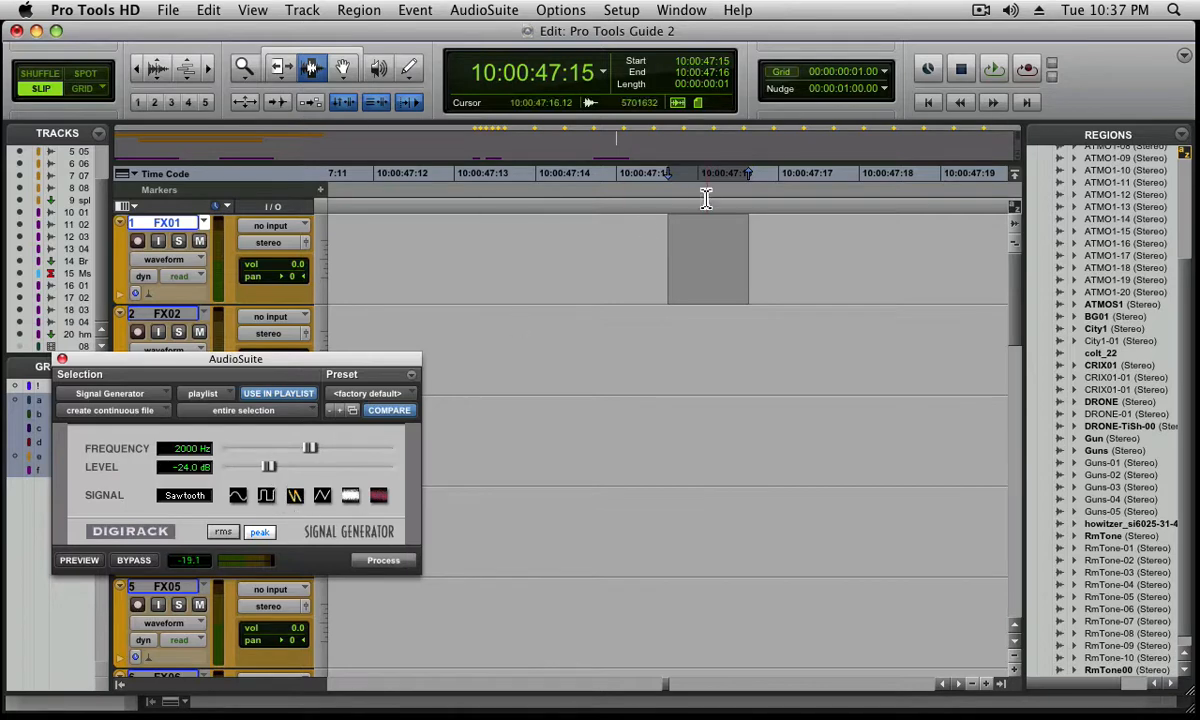
click(384, 561)
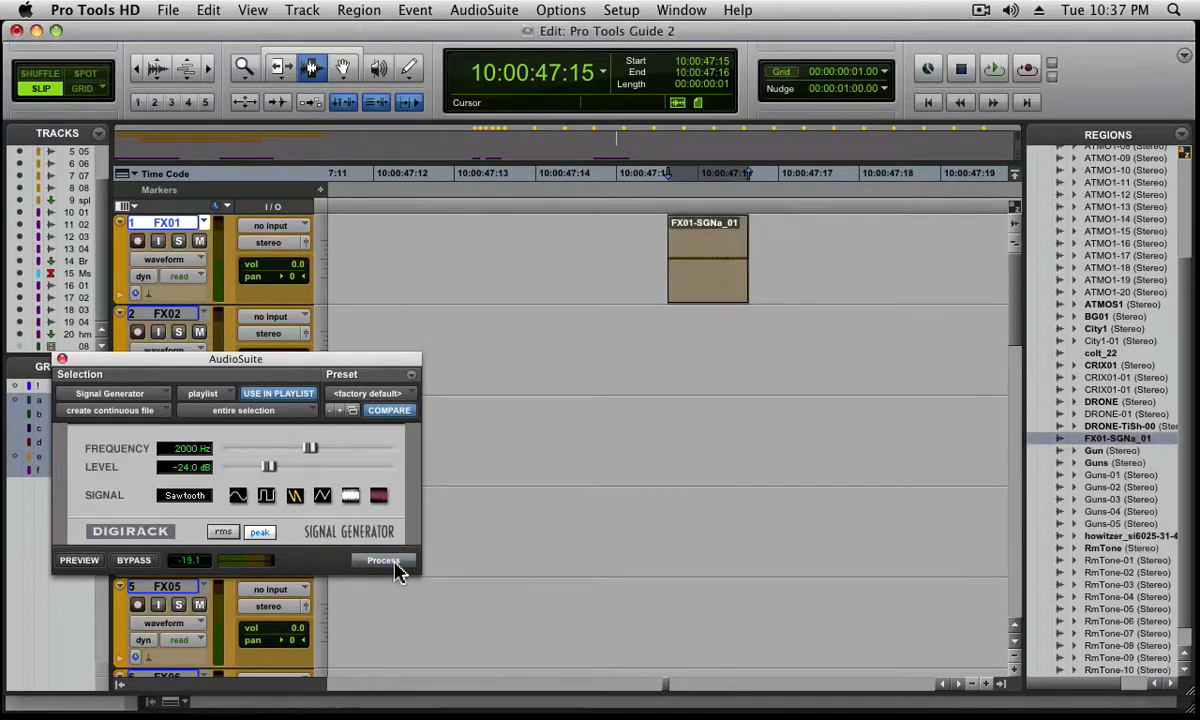
Play the timeline from 10:00:46:07 past the one-frame tone on FX01 and stop
key(super+bracketleft)
key(super+bracketleft)
key(super+bracketleft)
key(super+bracketleft)
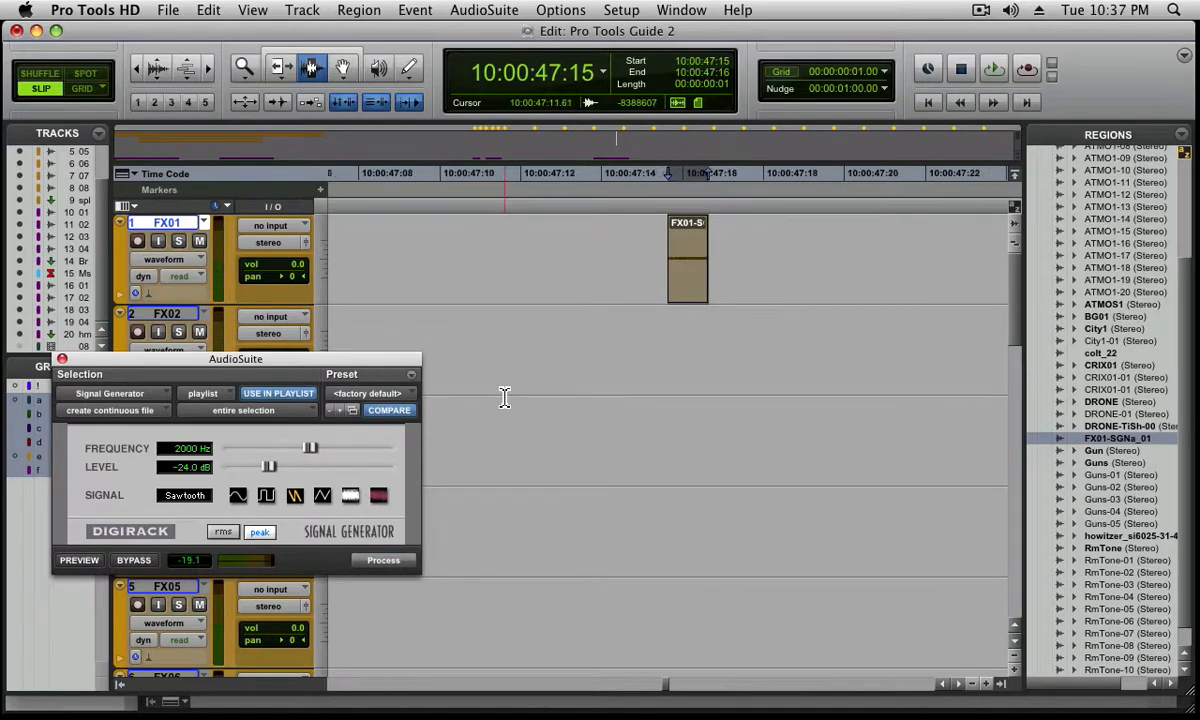
click(476, 277)
key(space)
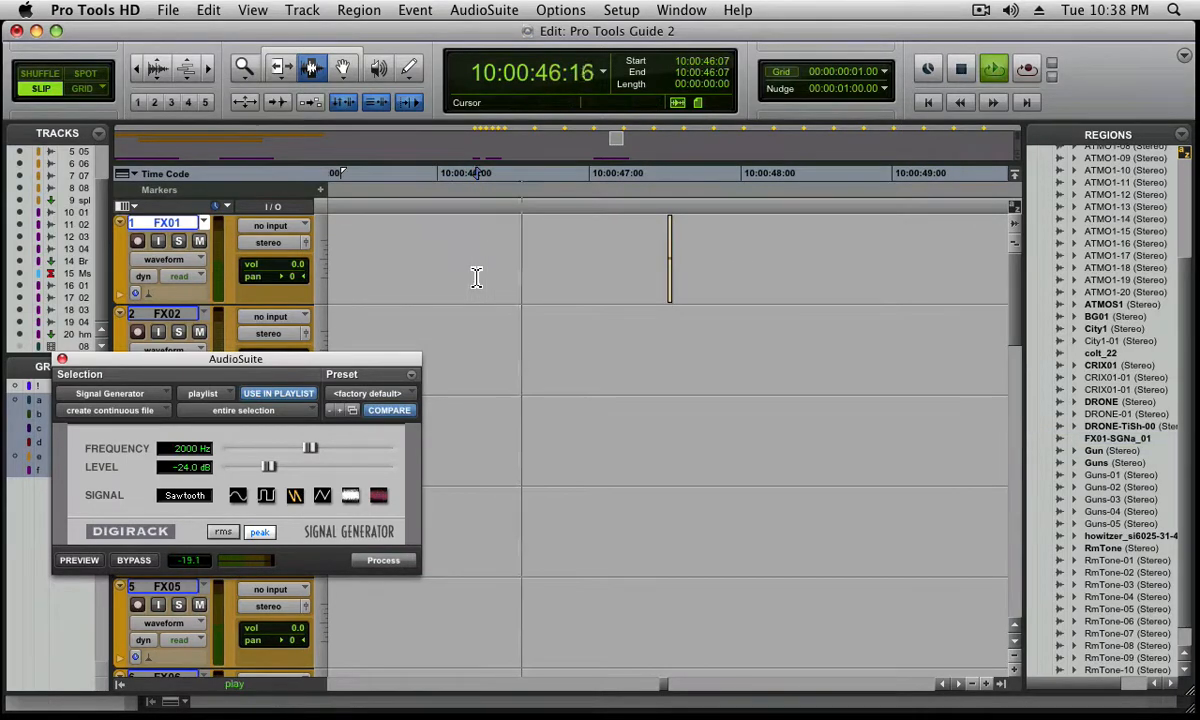
key(space)
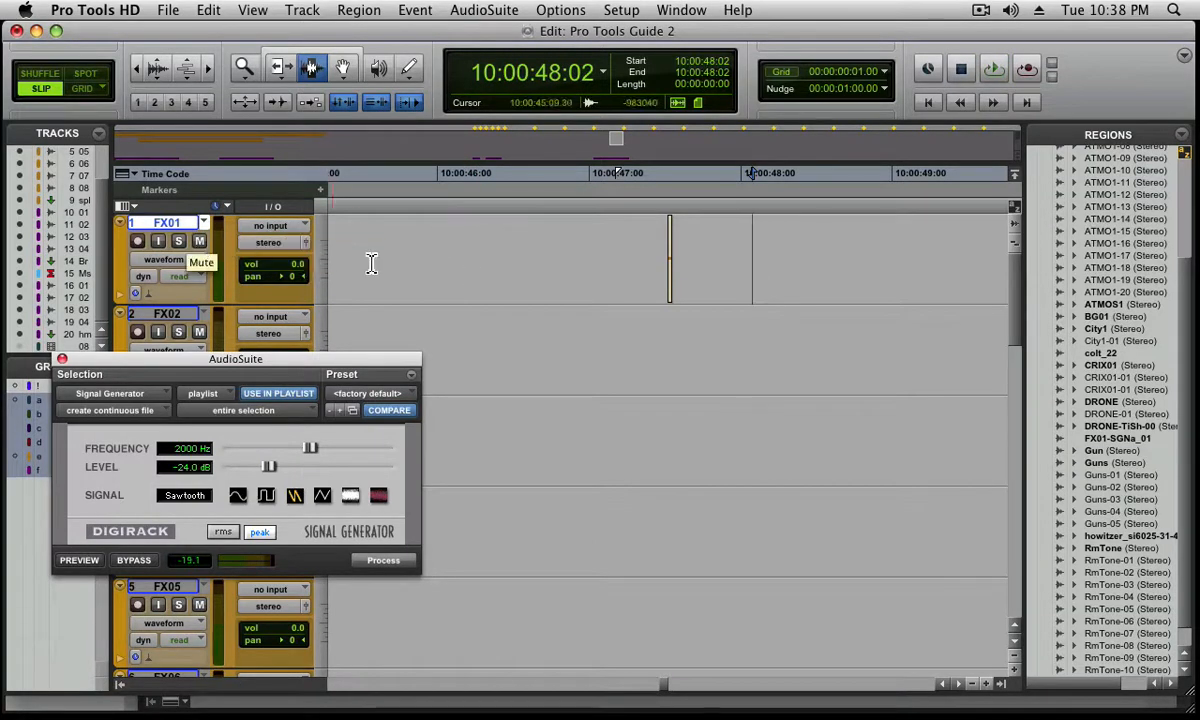
Solo track FX01 and audition the one-frame tone twice, starting from 10:00:45:22 and 10:00:46:06
click(178, 241)
click(398, 246)
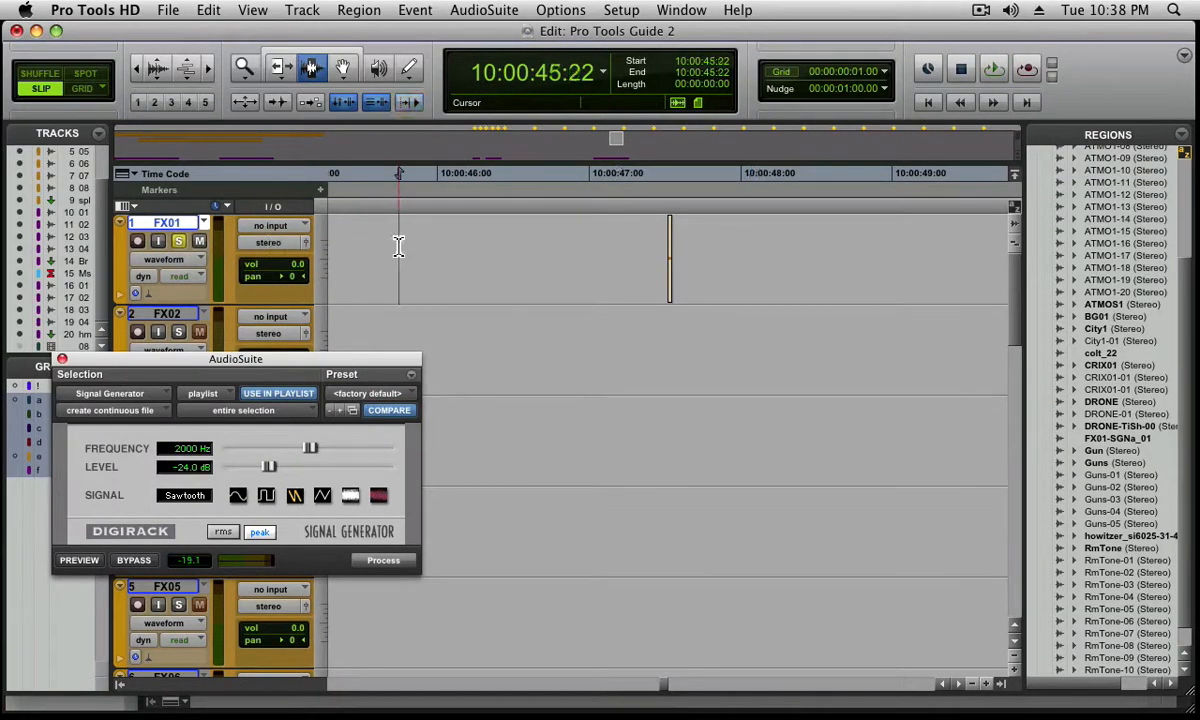
key(space)
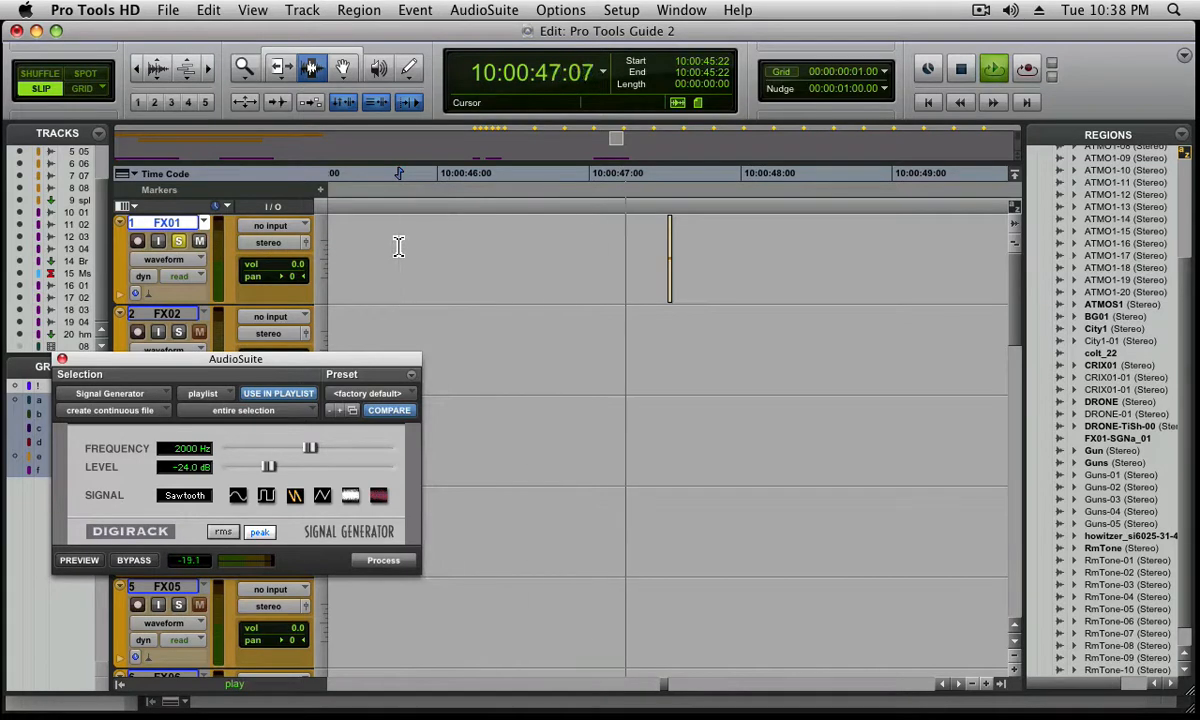
key(space)
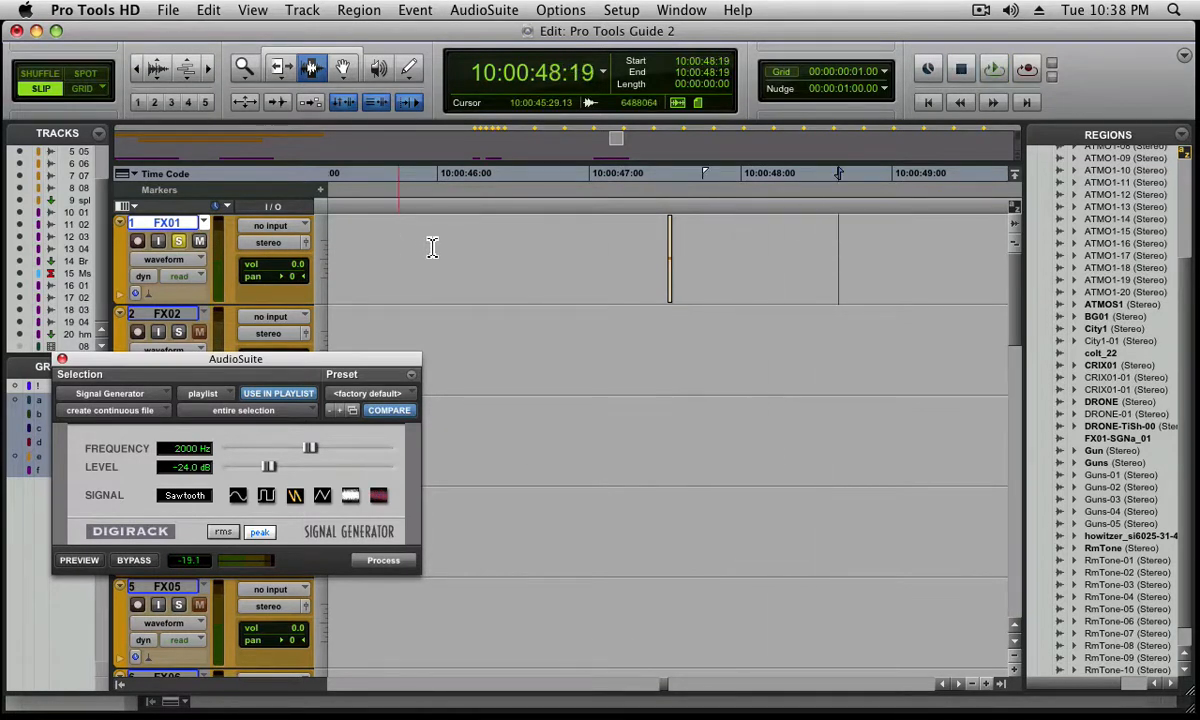
click(469, 255)
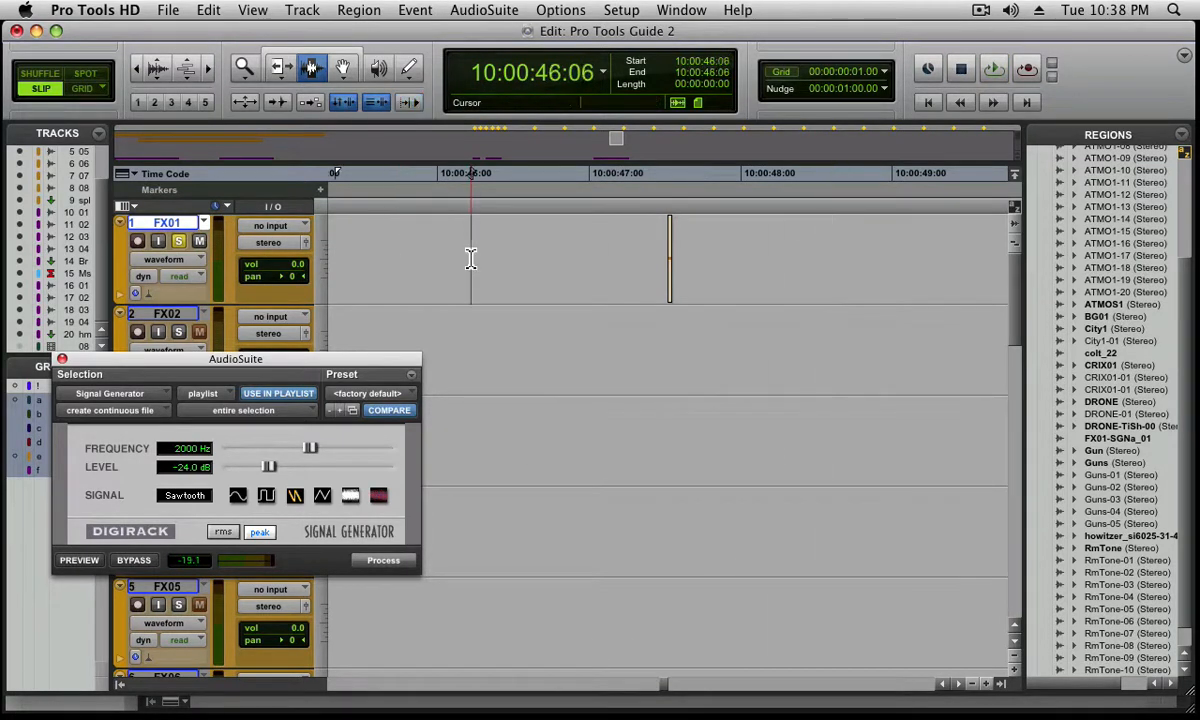
key(space)
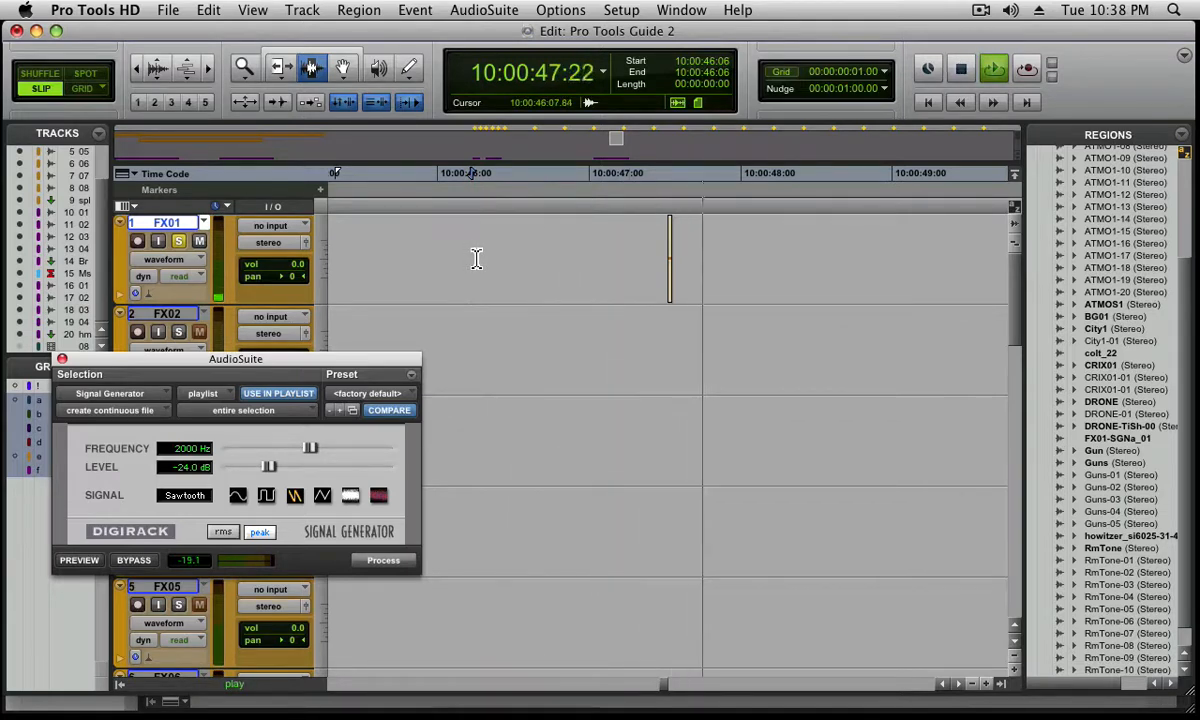
key(space)
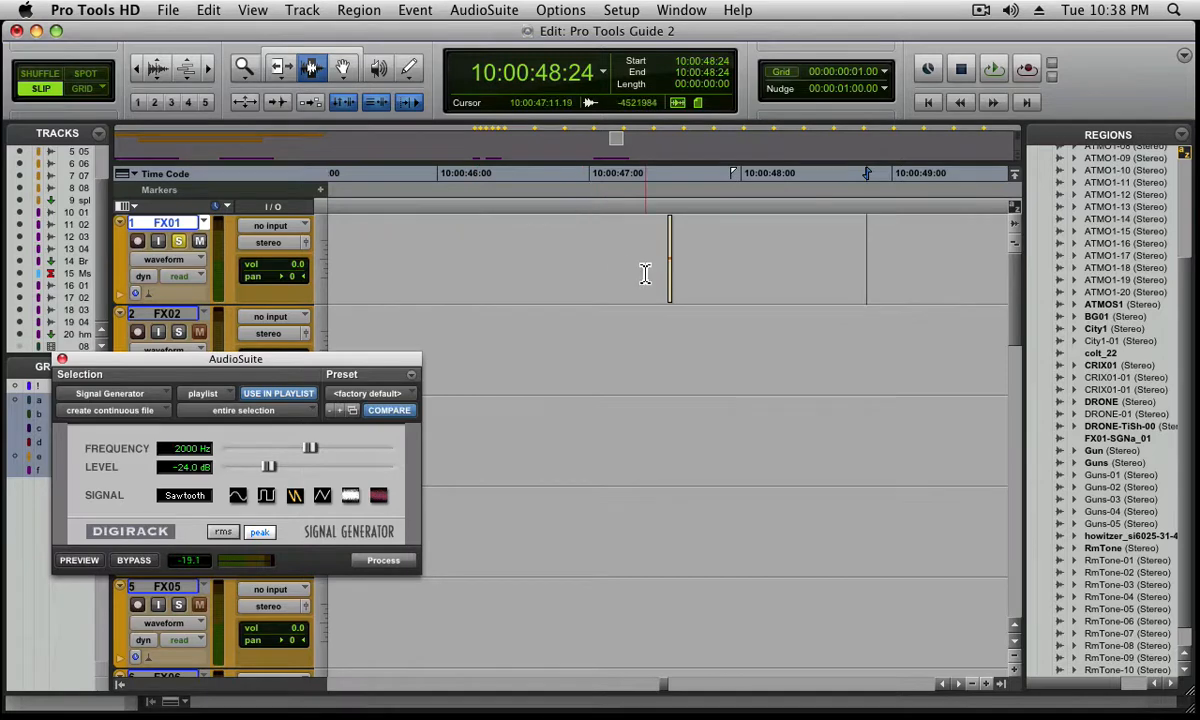
Place the cursor at the start of the tone region on FX01 and set the selection length to 26 frames
key(alt+Tab)
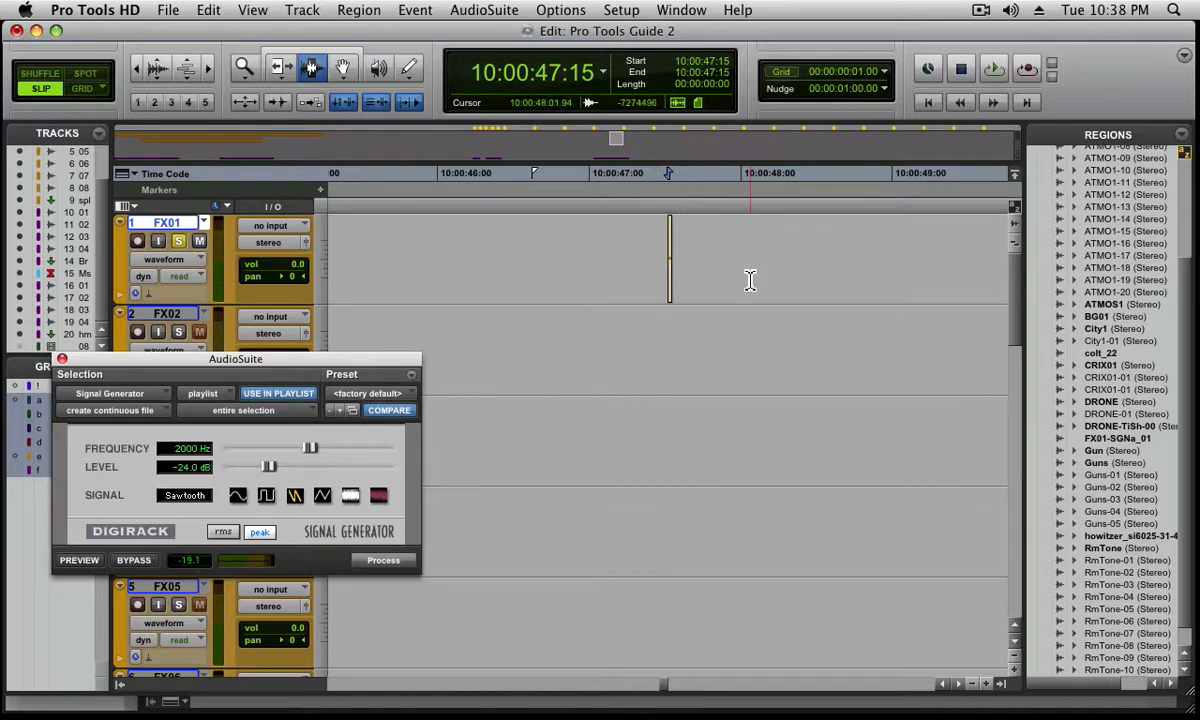
click(628, 270)
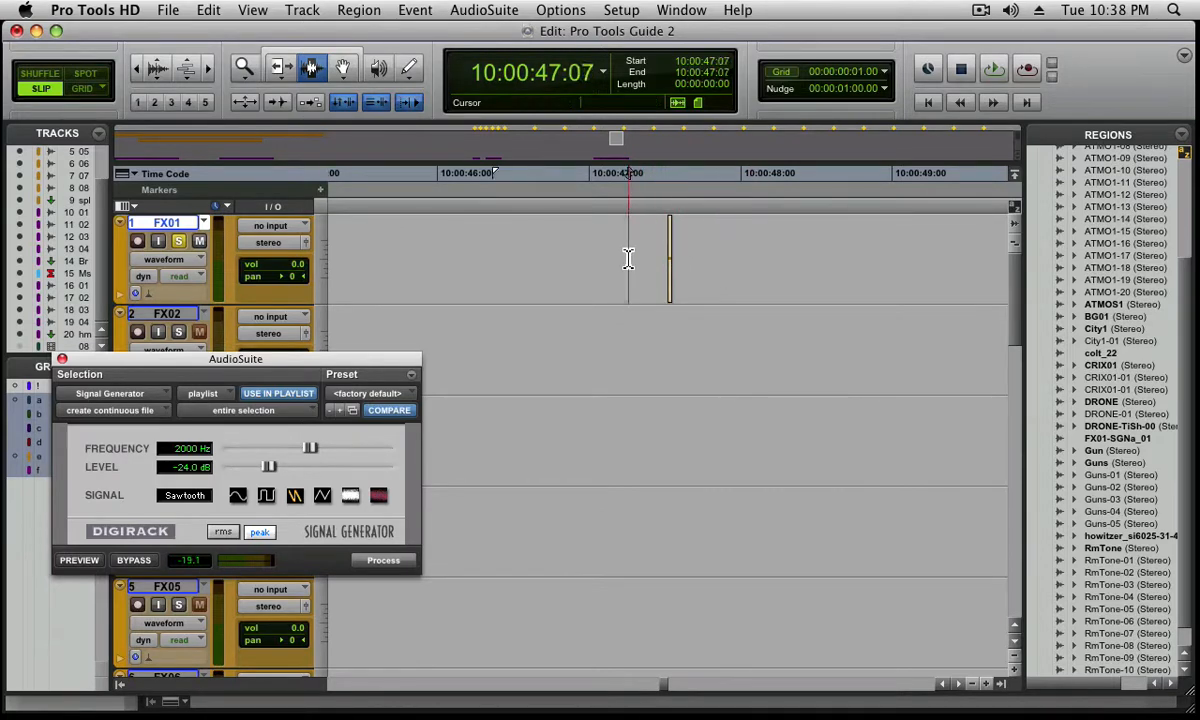
click(624, 268)
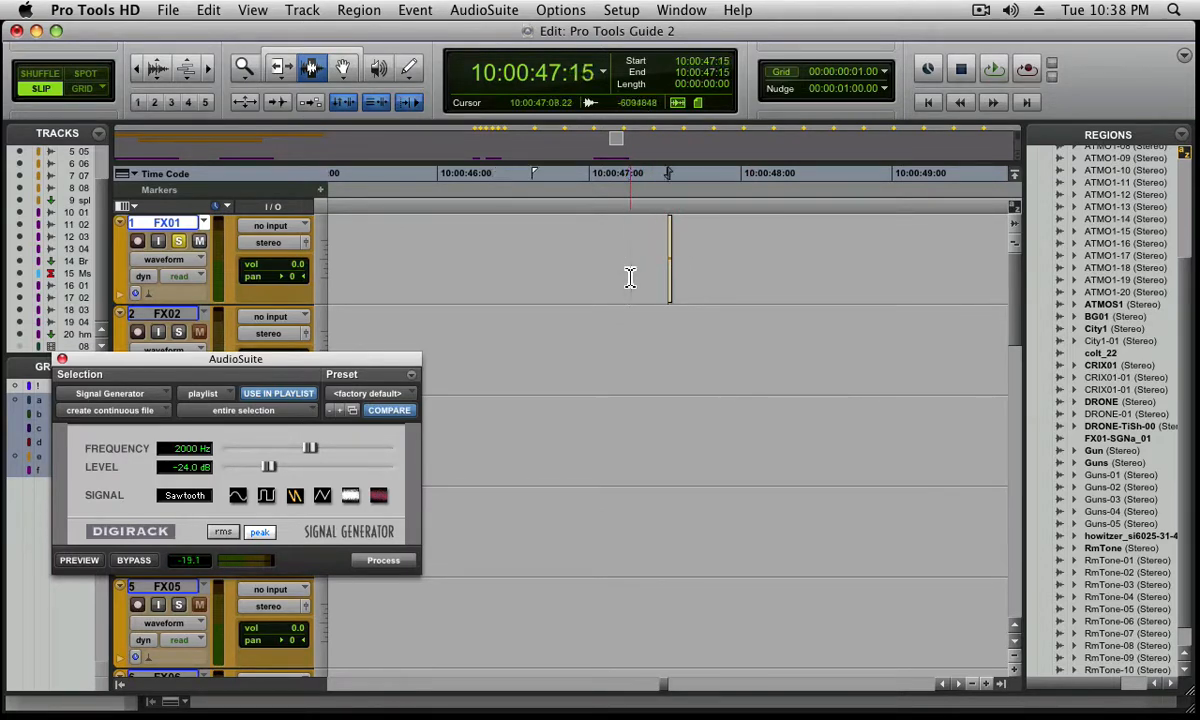
click(584, 268)
key(Tab)
click(724, 84)
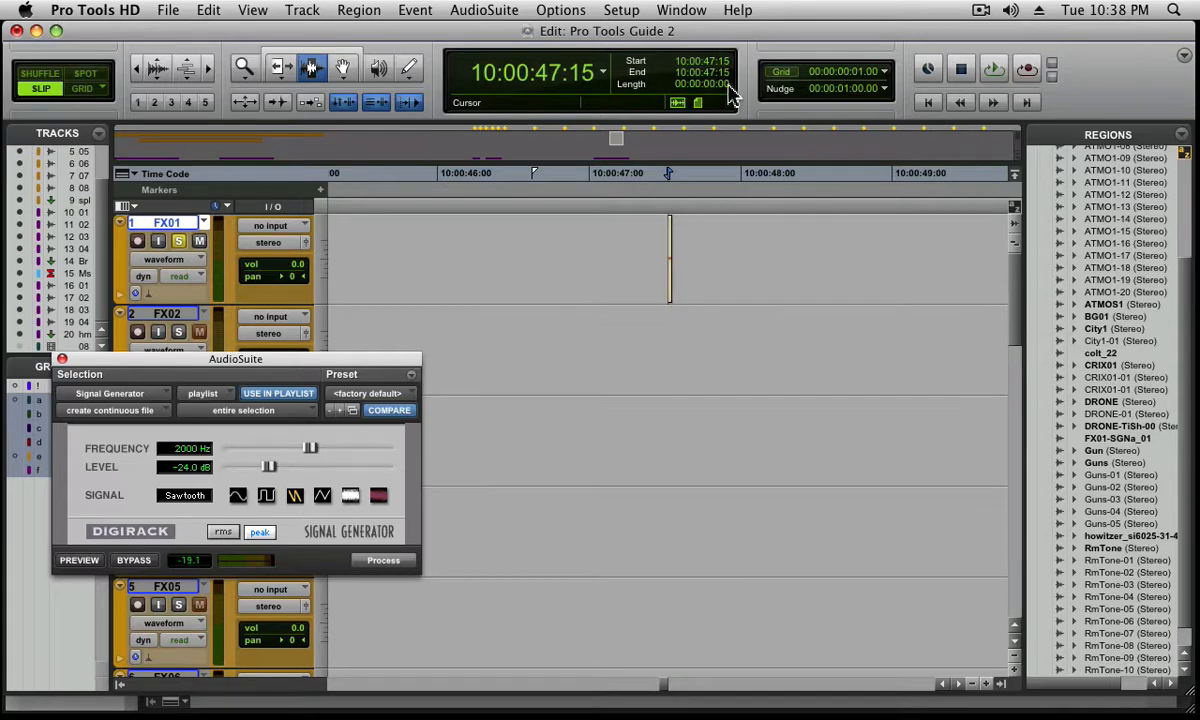
text(26)
key(Return)
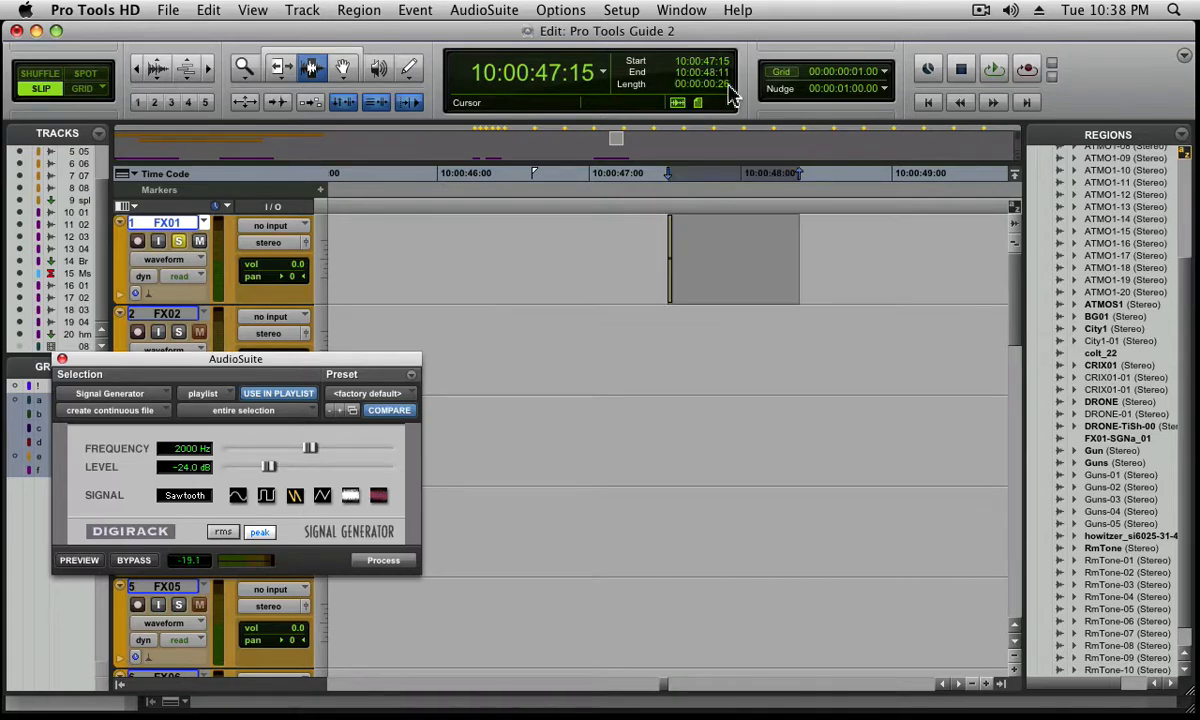
Duplicate the 26-frame selection containing the tone twice along FX01
key(super+bracketleft)
key(super+bracketleft)
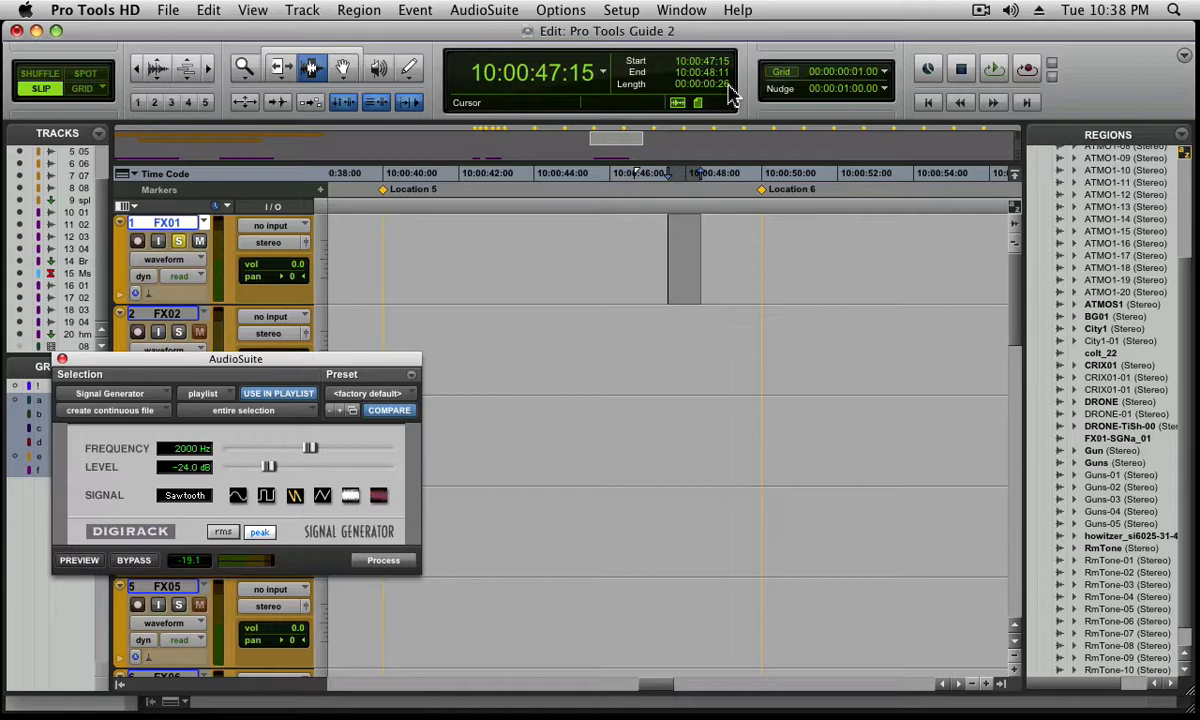
key(super+d)
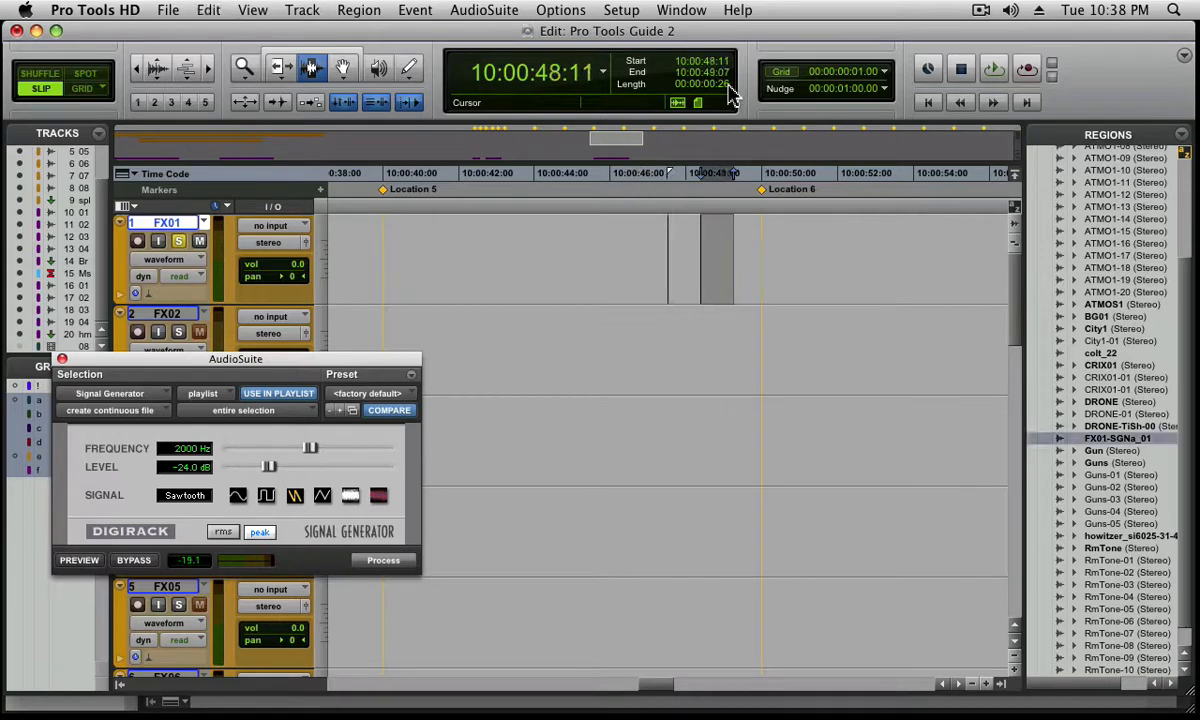
key(super+d)
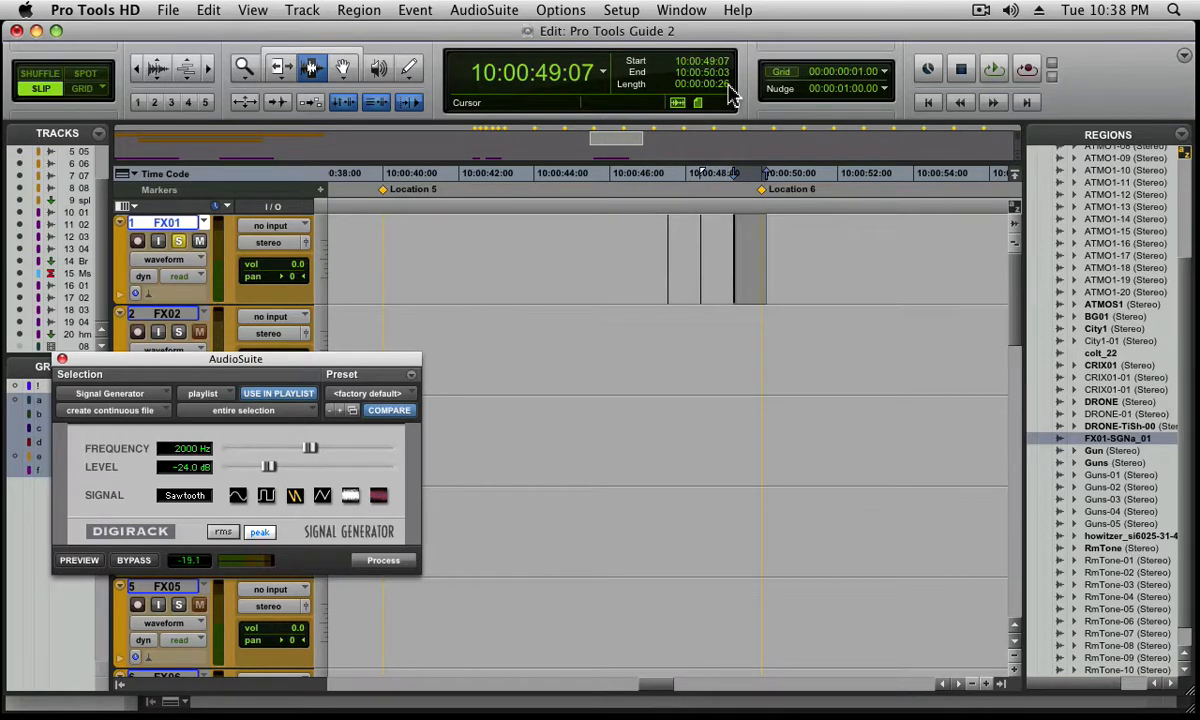
Extend the selection on FX01 back over the previous two tones, to the start of the first one at 10:00:47:15
key(super+bracketright)
key(super+bracketright)
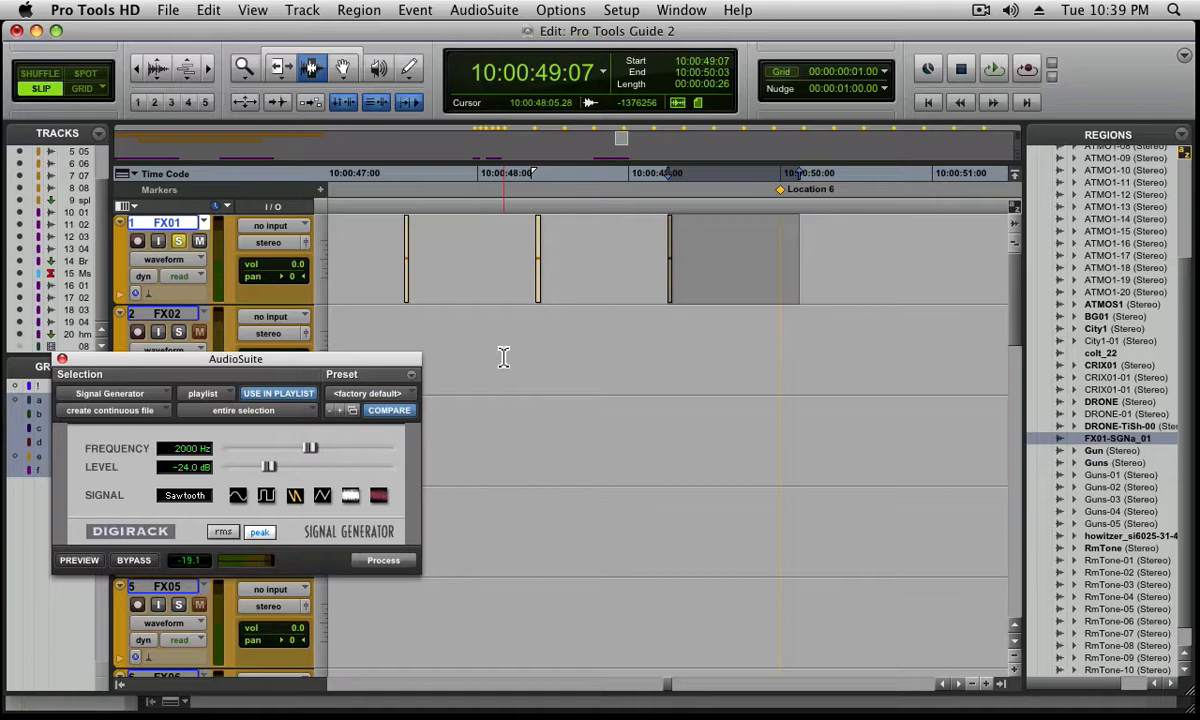
key(alt+shift+Tab)
key(alt+shift+minus)
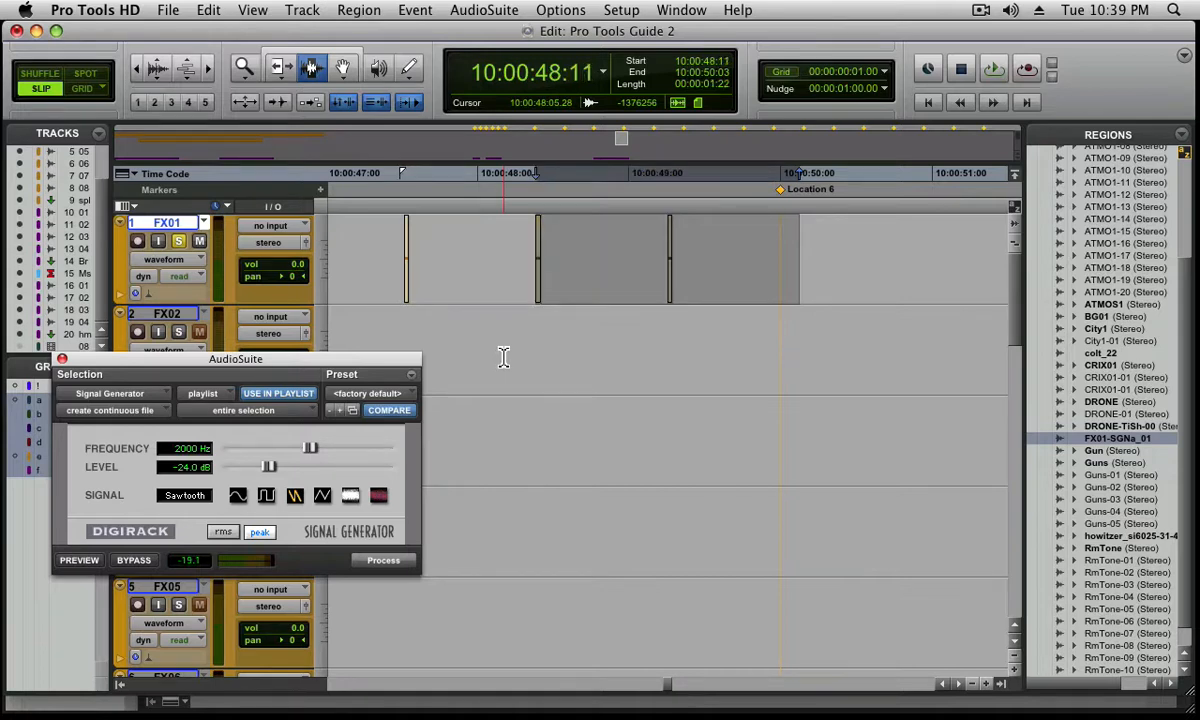
key(alt+shift+Tab)
key(alt+shift+minus)
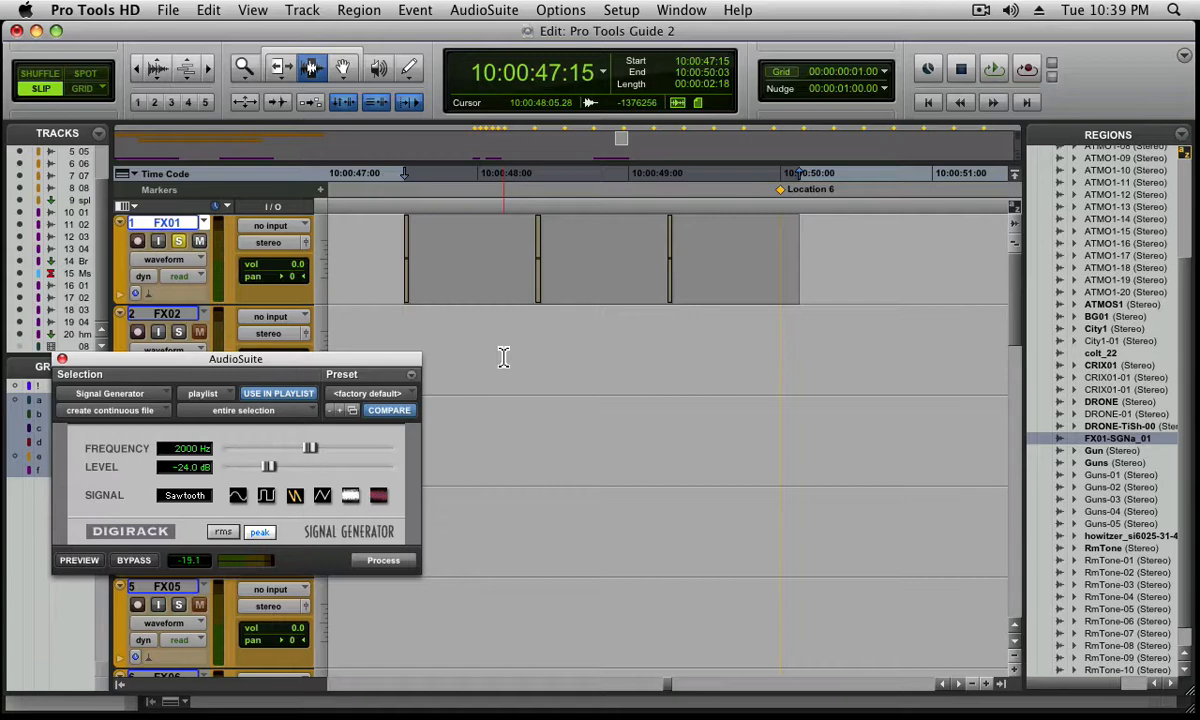
Group the three-tone selection on FX01 and move the group so it ends at marker Location 7, 10:01:00:00
key(super+alt+g)
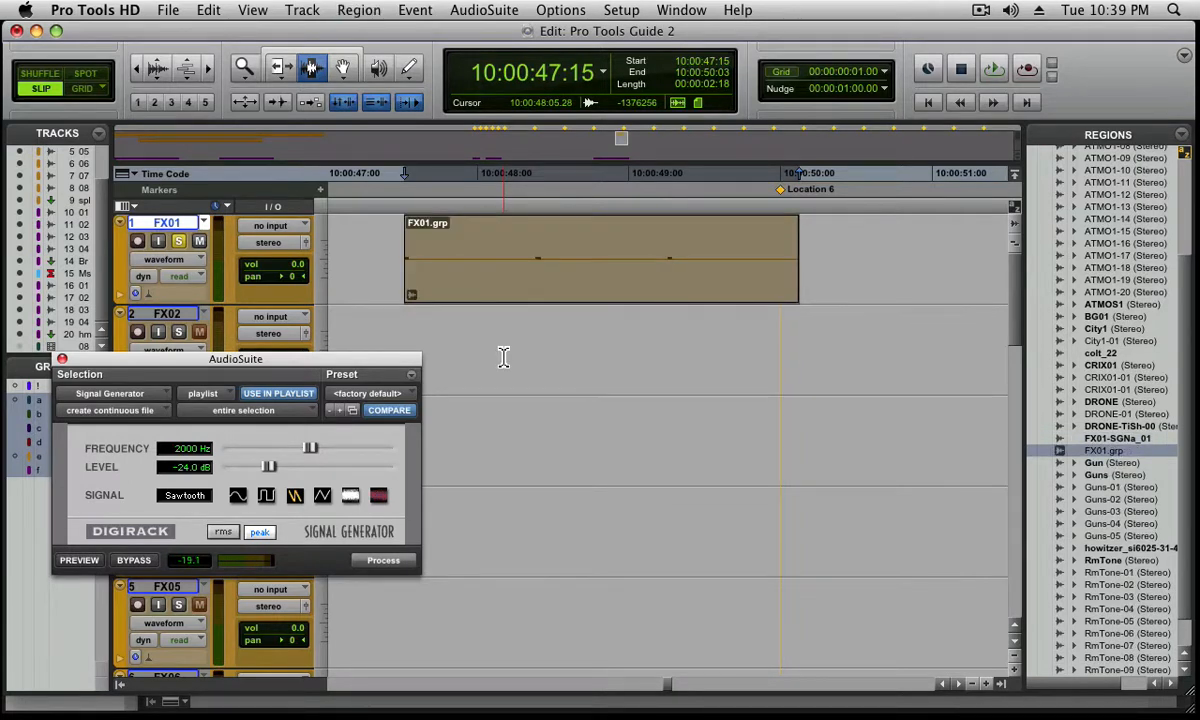
key(super+bracketleft)
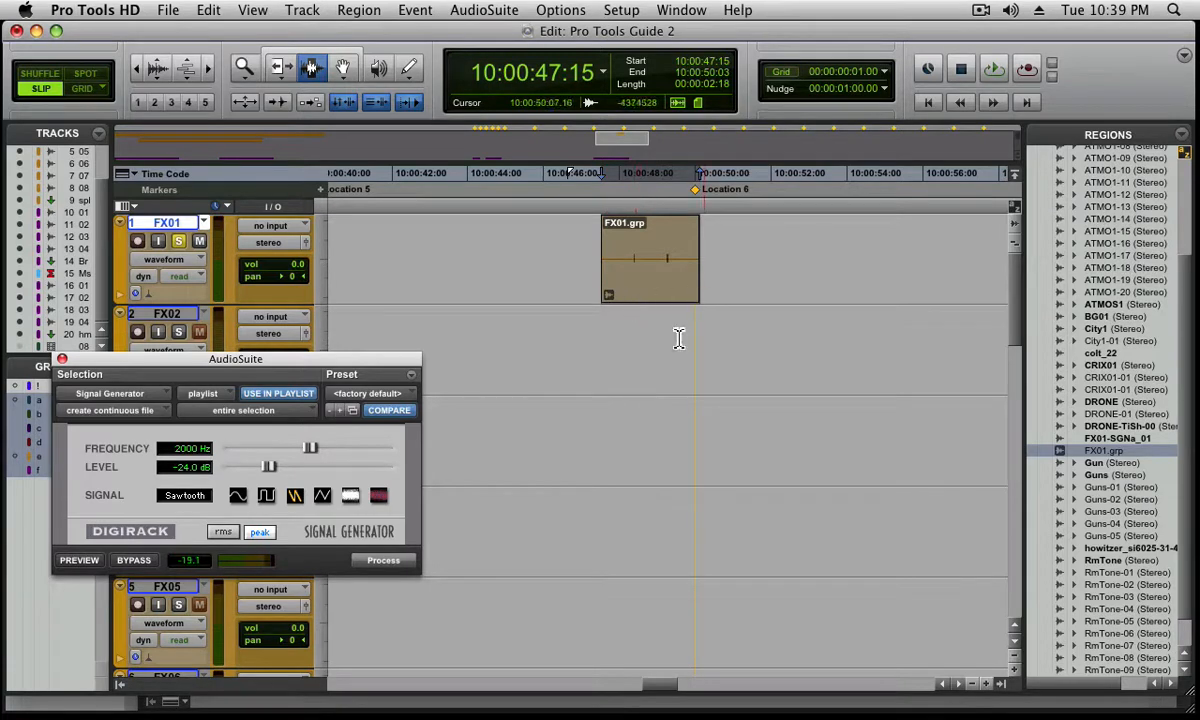
click(645, 349)
key(super+[)
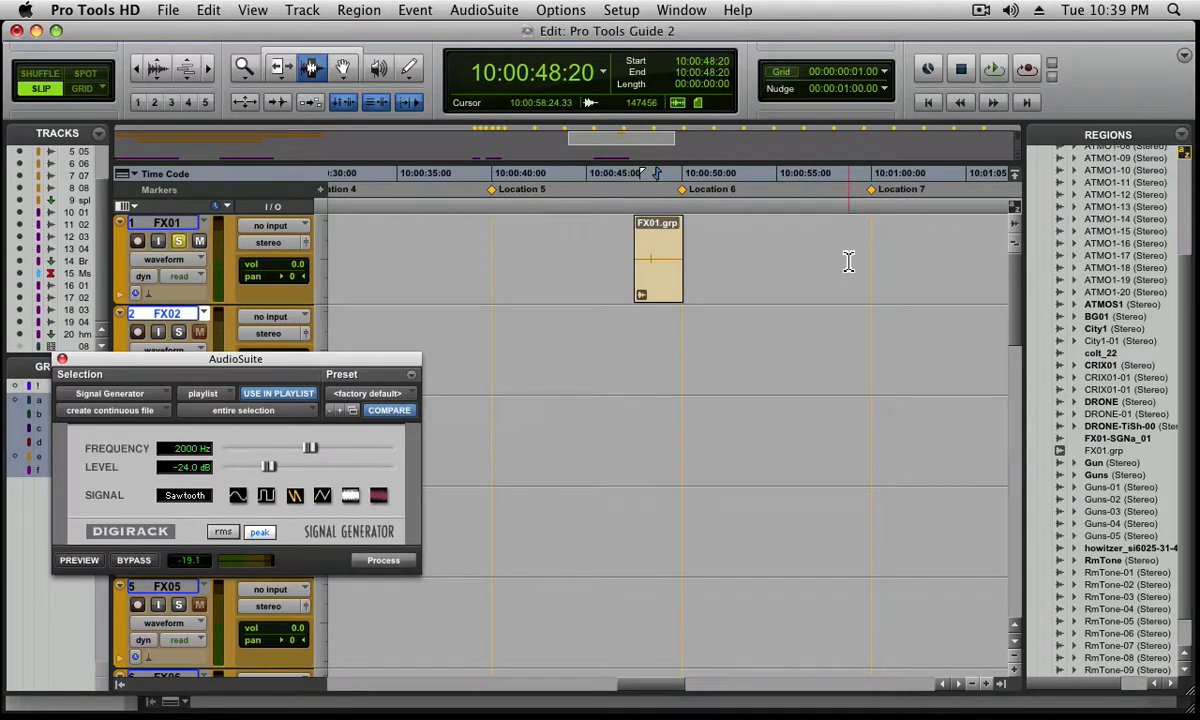
key(KP_Decimal)
key(KP_7)
key(KP_Decimal)
key(F8)
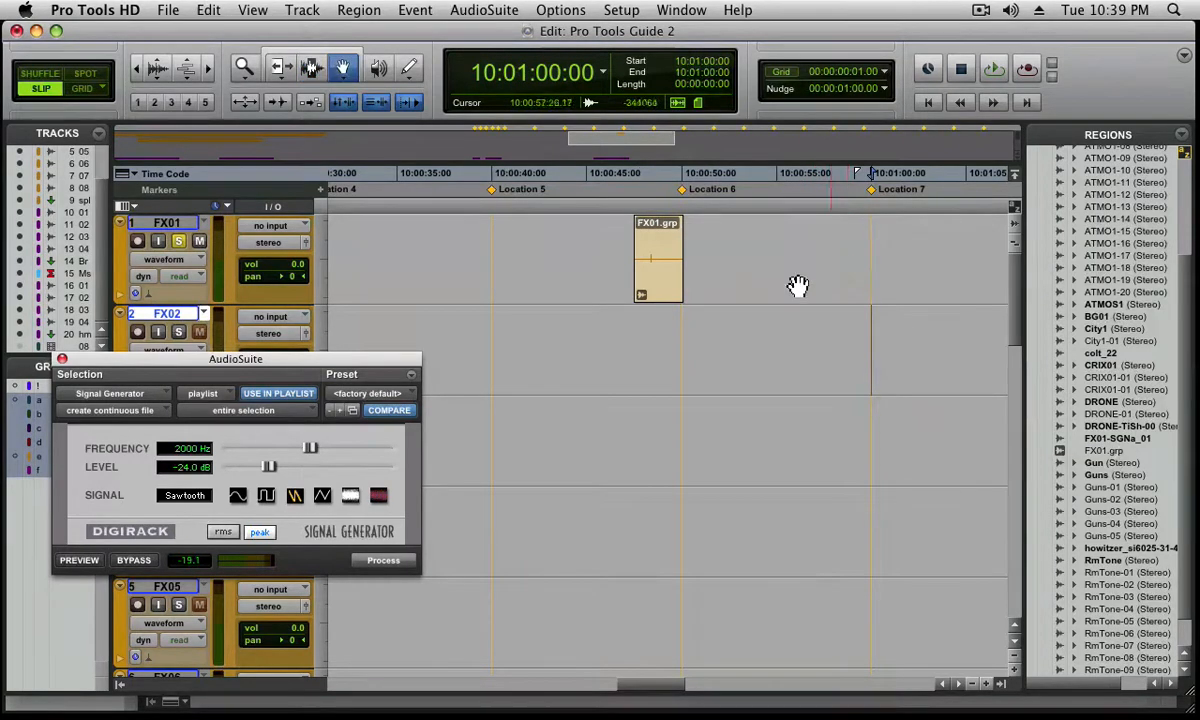
ctrl+super+click(645, 272)
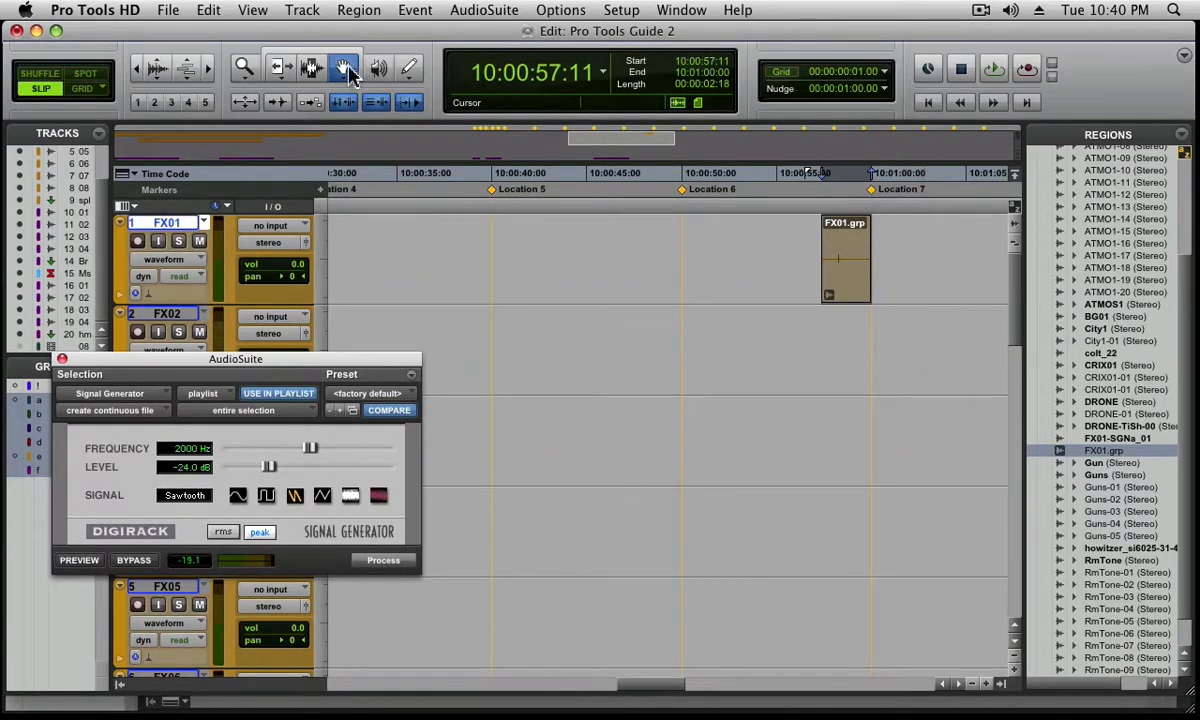
Set the FX01 selection length to 5 seconds with the Selector tool active, and close the Signal Generator window
click(320, 72)
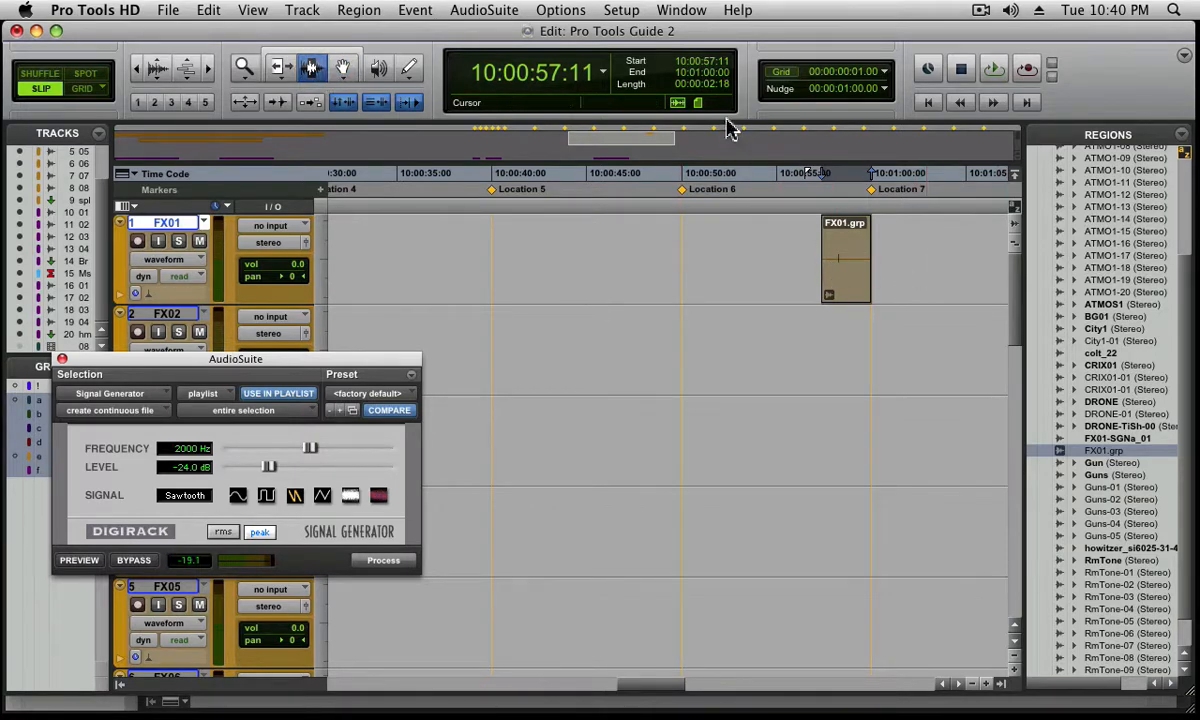
click(715, 86)
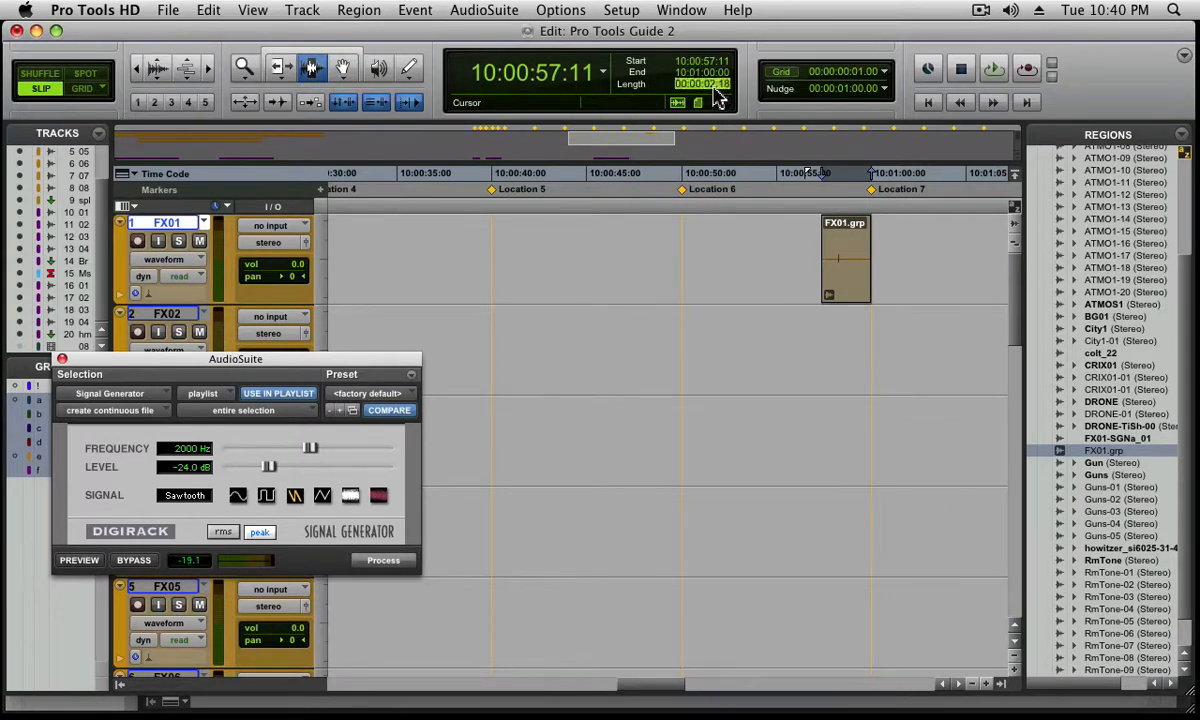
click(713, 88)
key(Return)
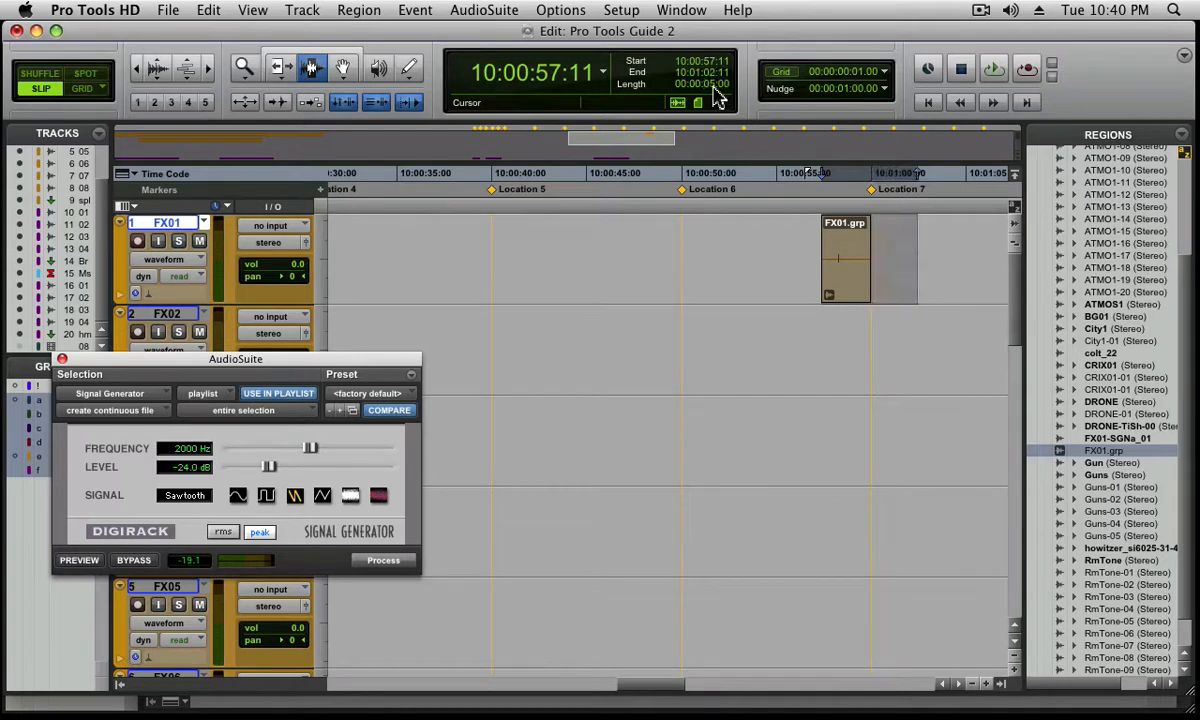
click(61, 360)
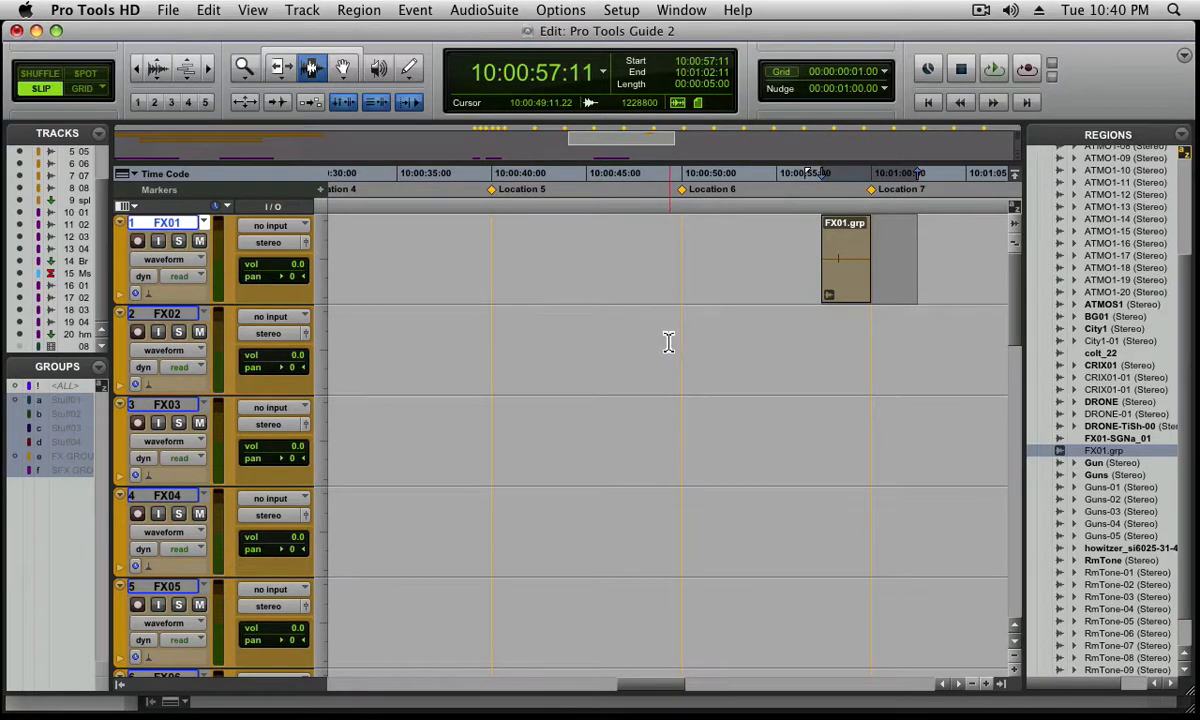
Try to start recording and to record-enable track FX02 while it has no input assigned
key(F12)
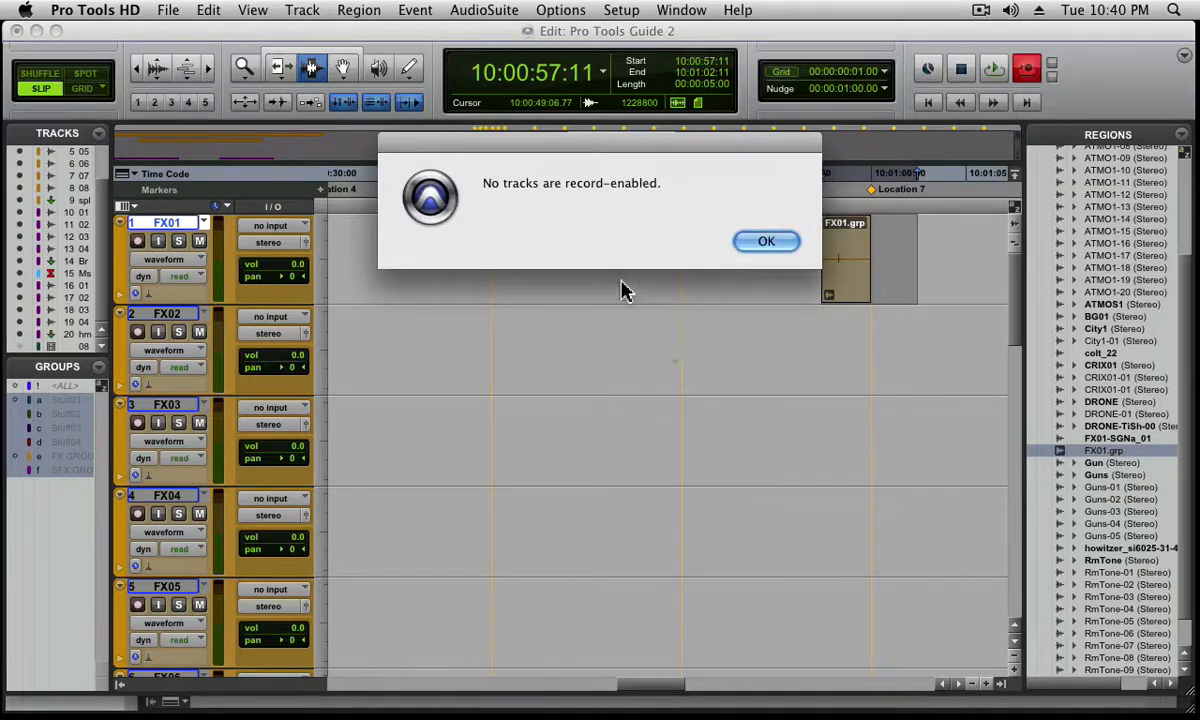
click(766, 241)
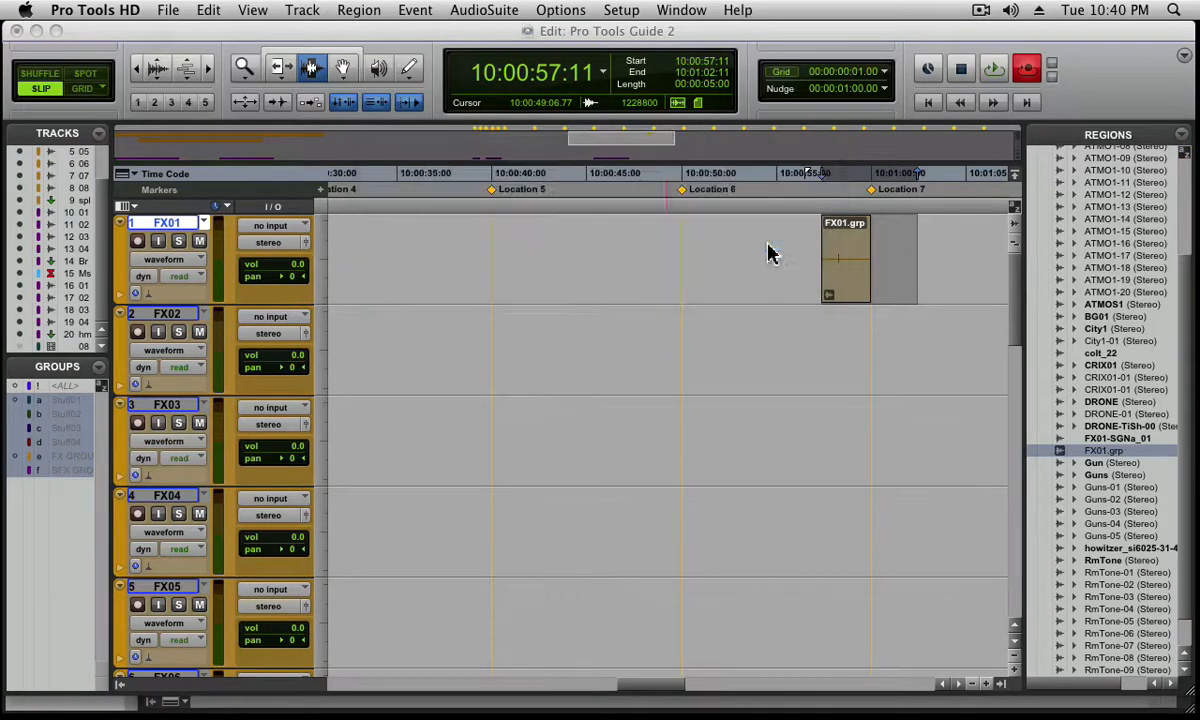
click(139, 336)
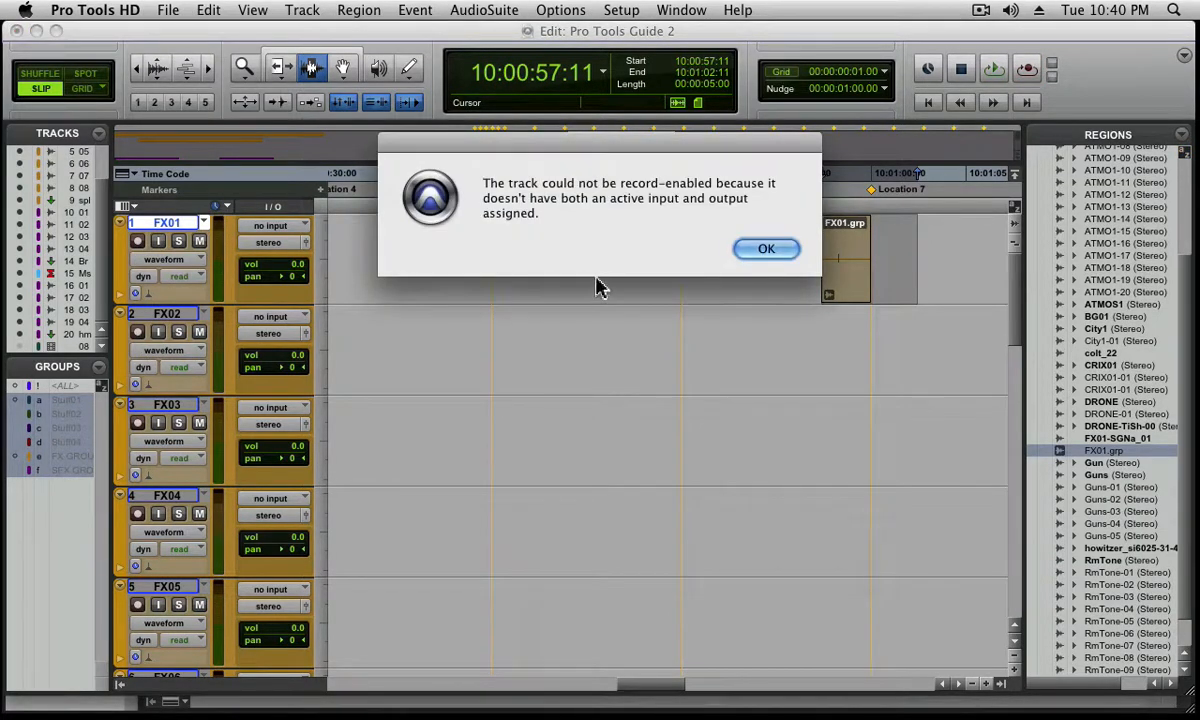
click(761, 249)
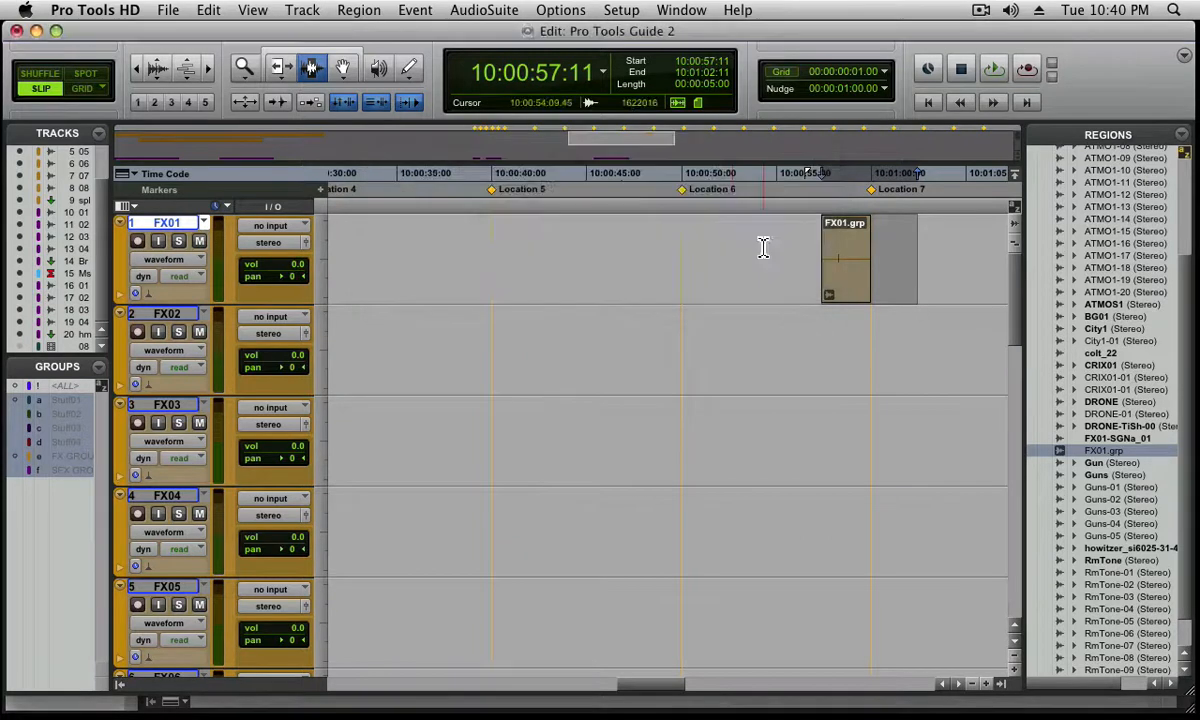
Assign interface input A 1 (Mono) to track FX02 and record-enable the track
click(285, 317)
mouse_move(295, 350)
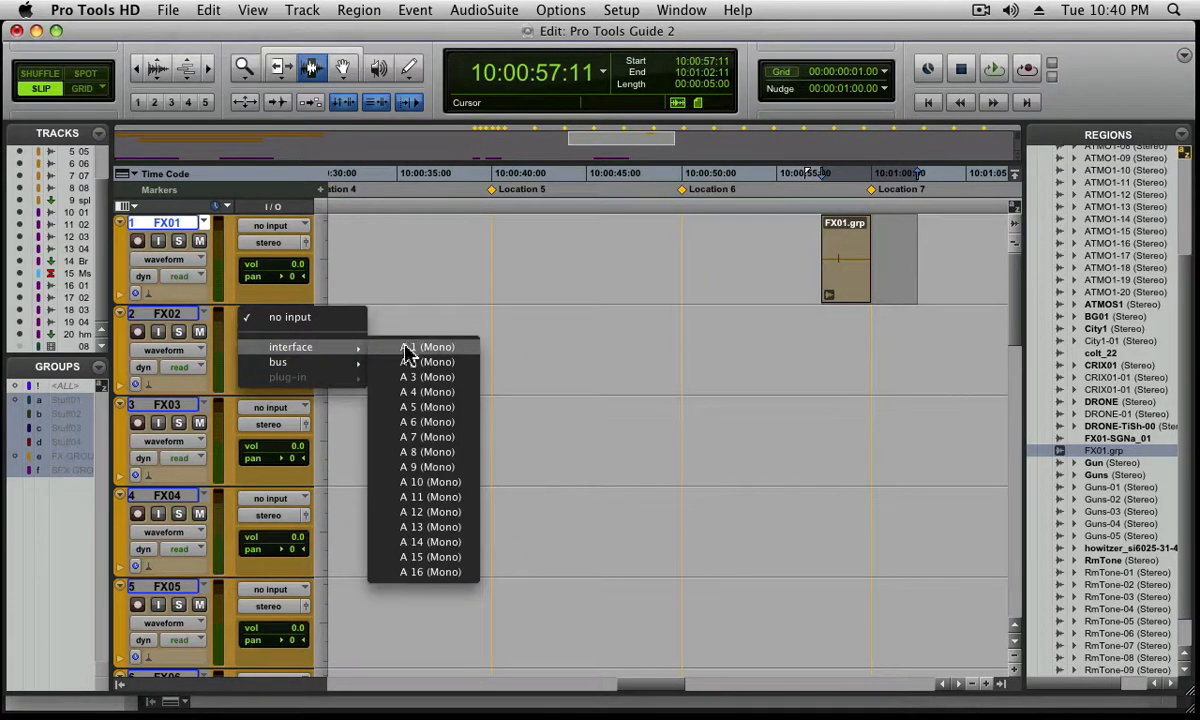
click(405, 349)
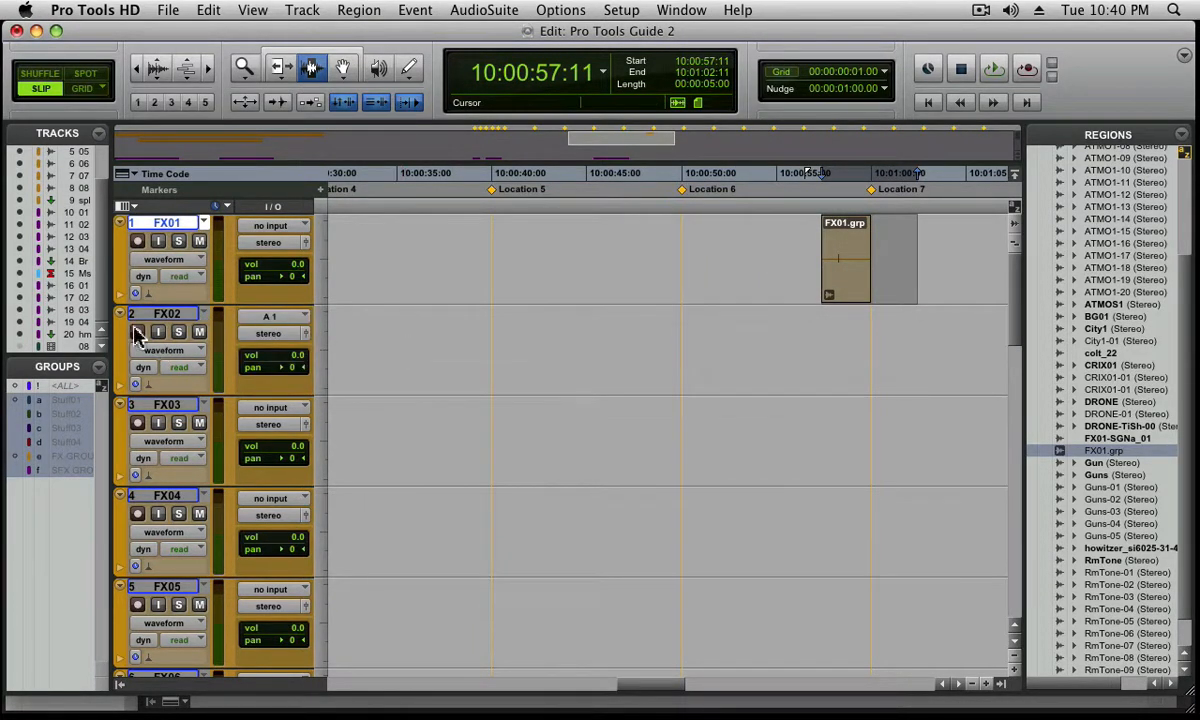
click(139, 332)
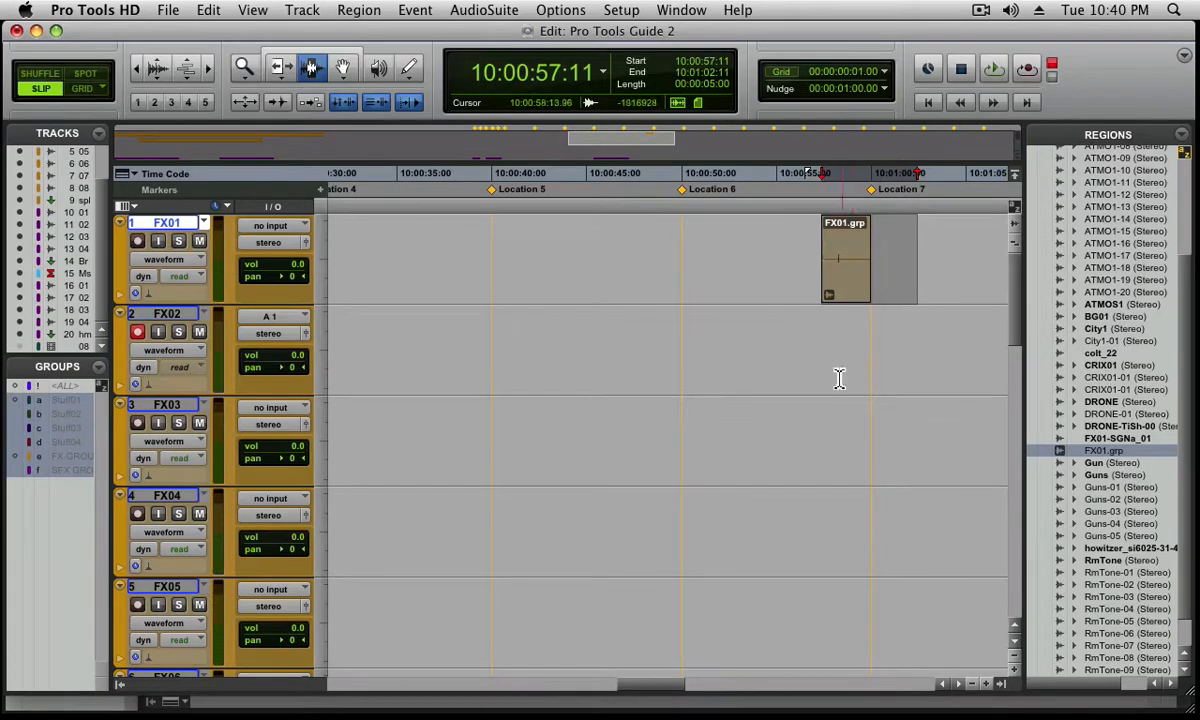
Loop-record several takes on FX02 over the 5-second selection starting at 10:00:57:11, and stop the recording
key(shift+r)
key(super+space)
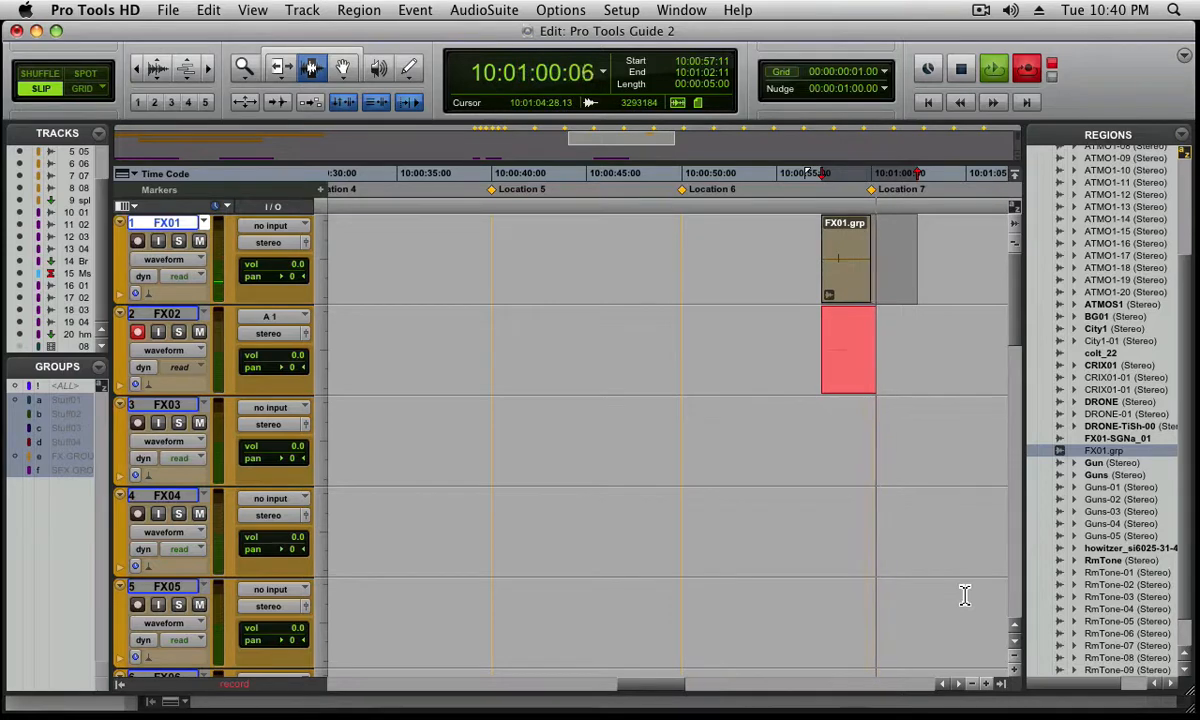
key(super+bracketright)
key(super+bracketright)
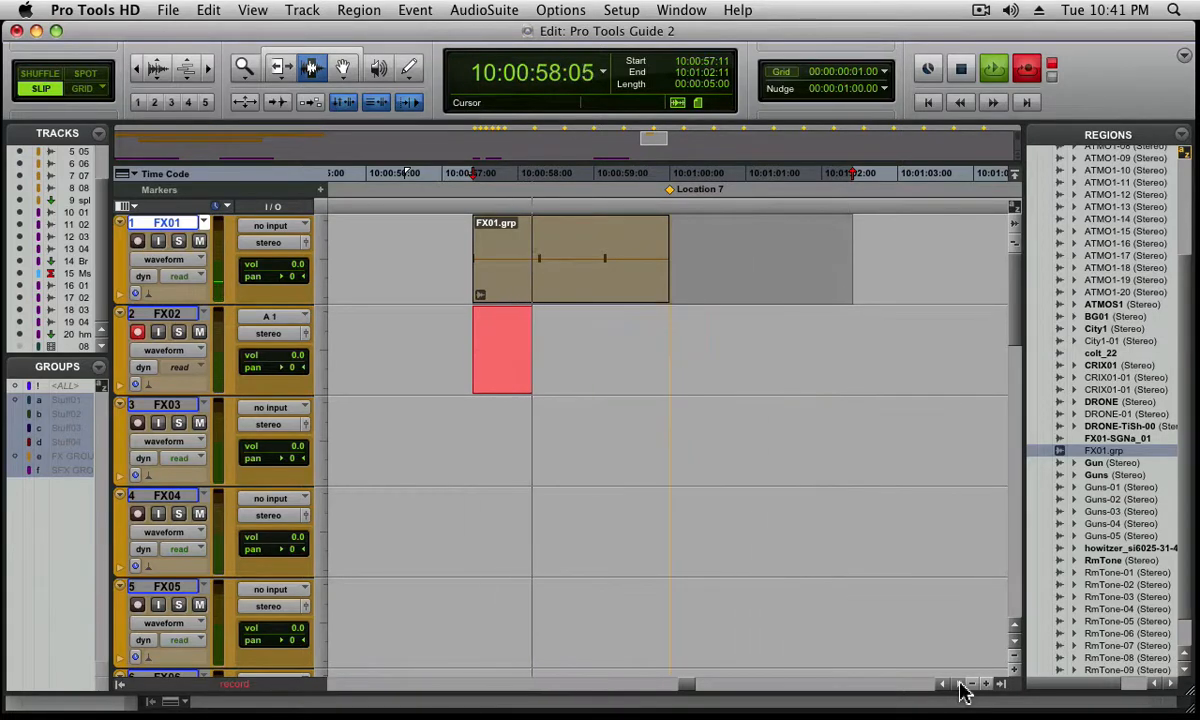
key(space)
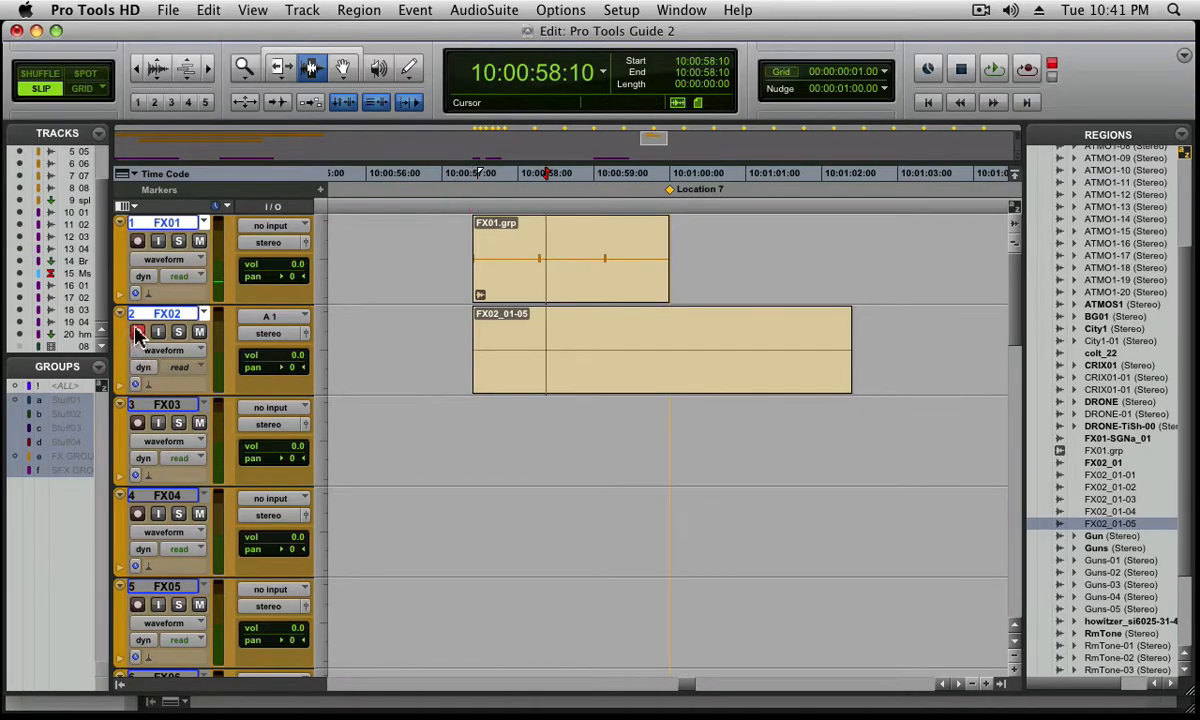
Assign interface input A 1 (Mono) to track FX03 and record-enable it for the next takes
click(138, 422)
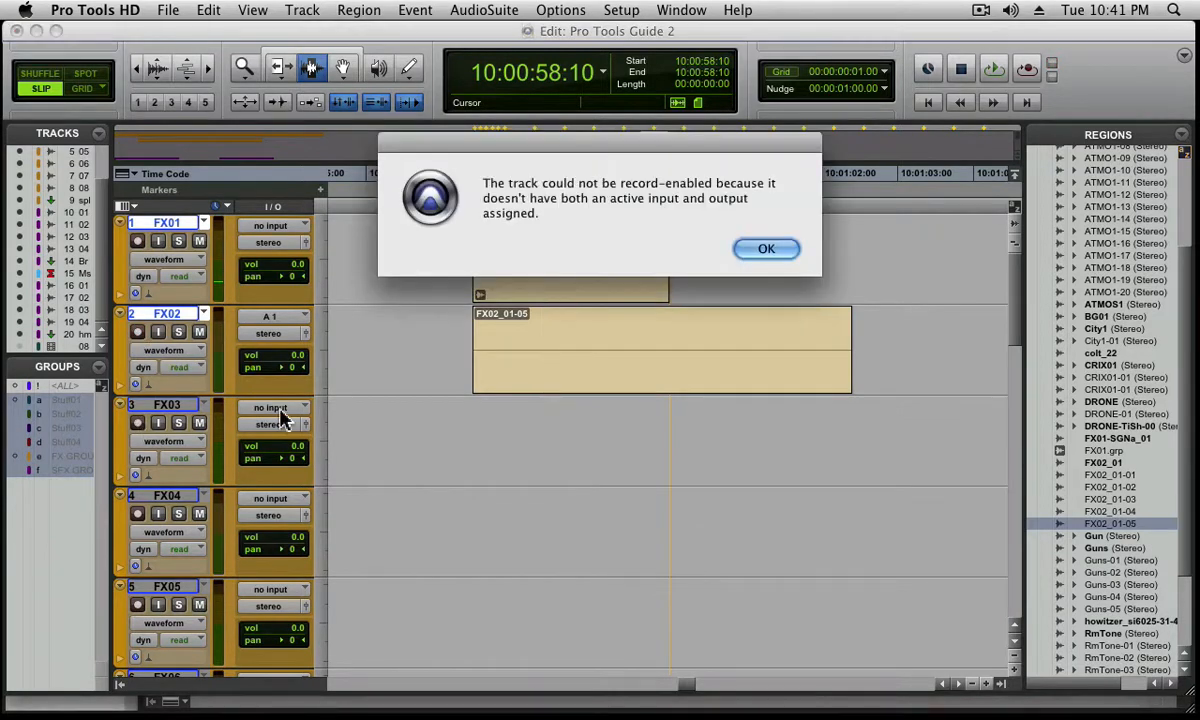
click(760, 247)
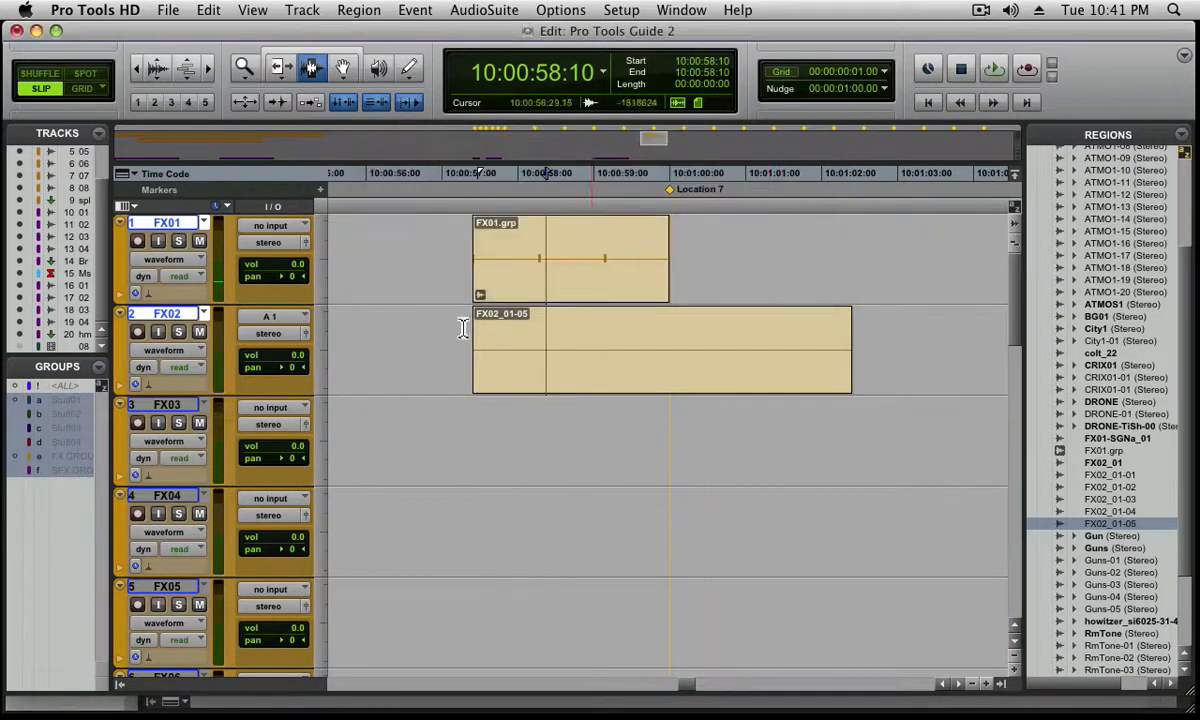
click(270, 407)
mouse_move(300, 438)
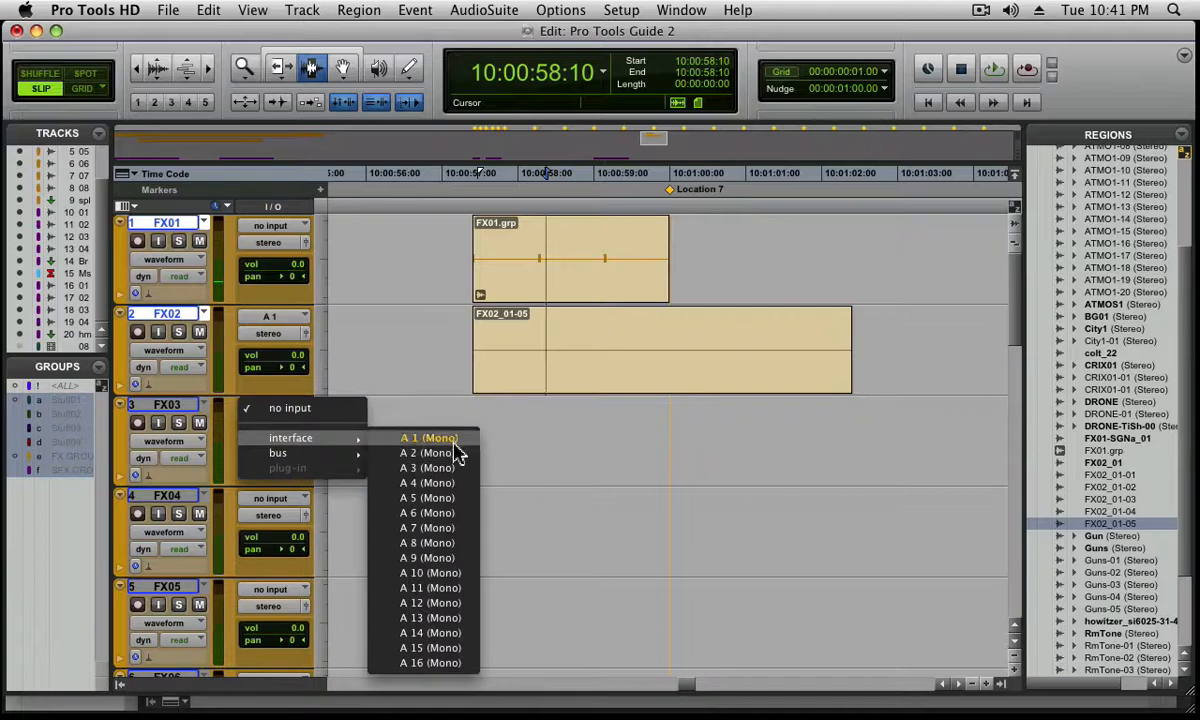
click(445, 438)
click(143, 428)
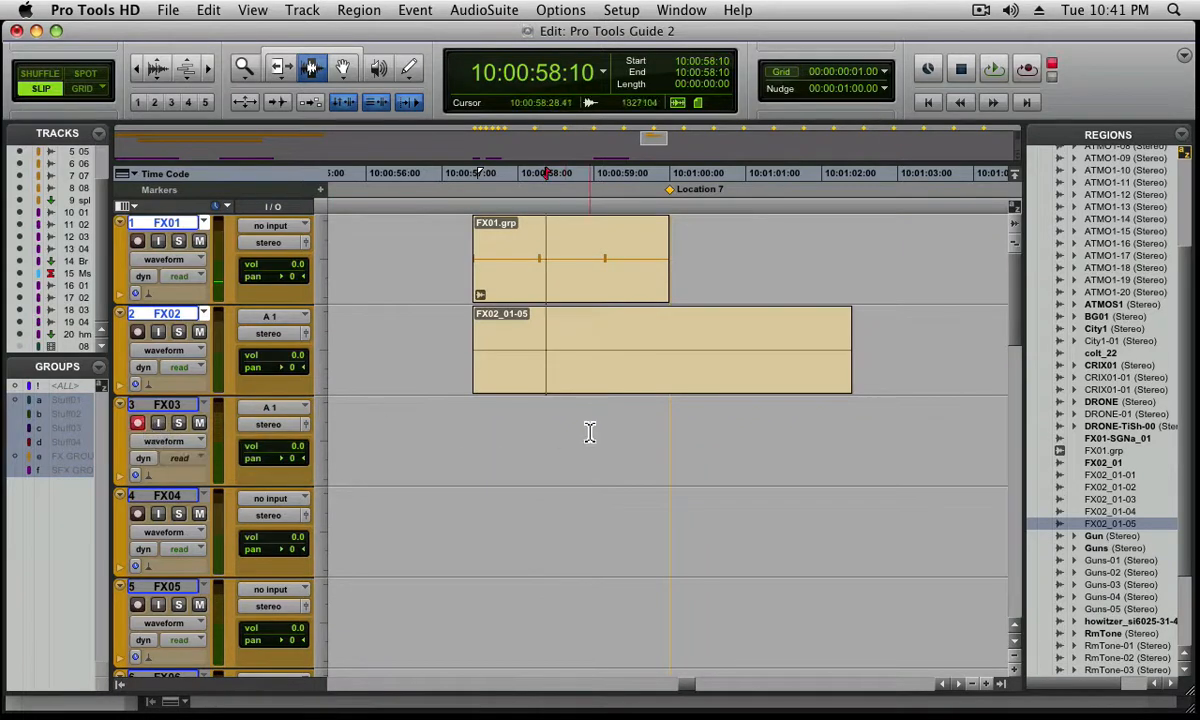
Loop-record takes on FX03 over the time range of the FX02 region, and delete the recorded region from FX03
double_click(559, 380)
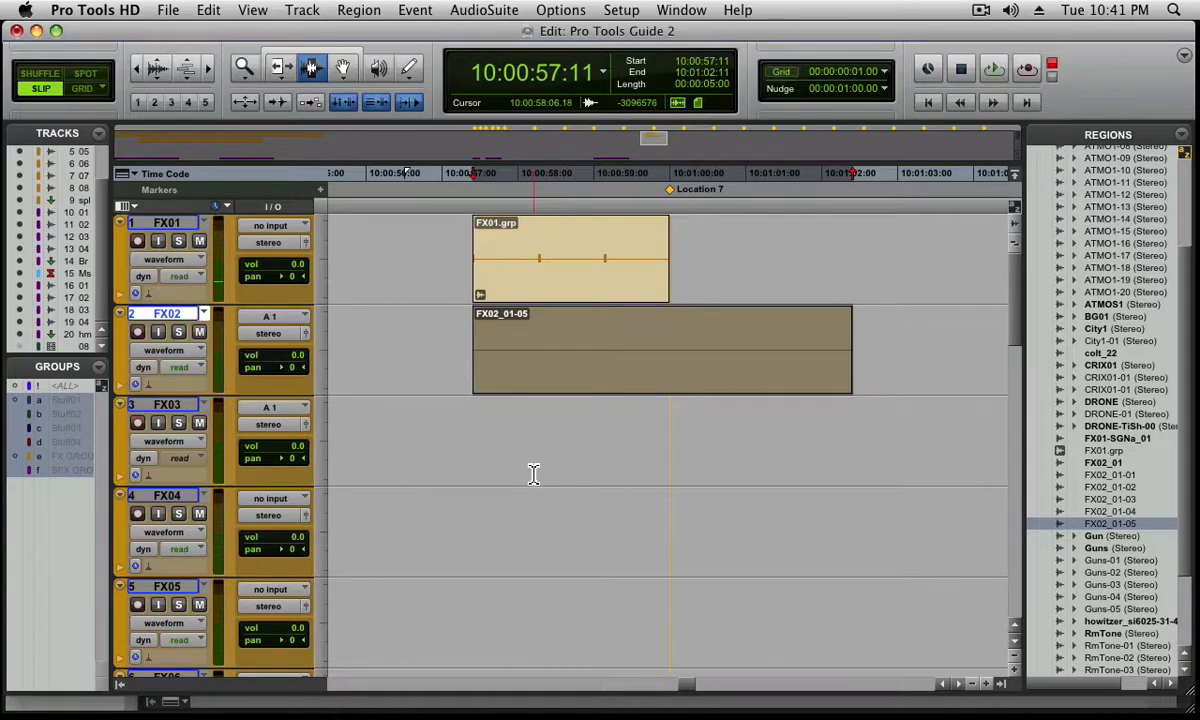
key(super+space)
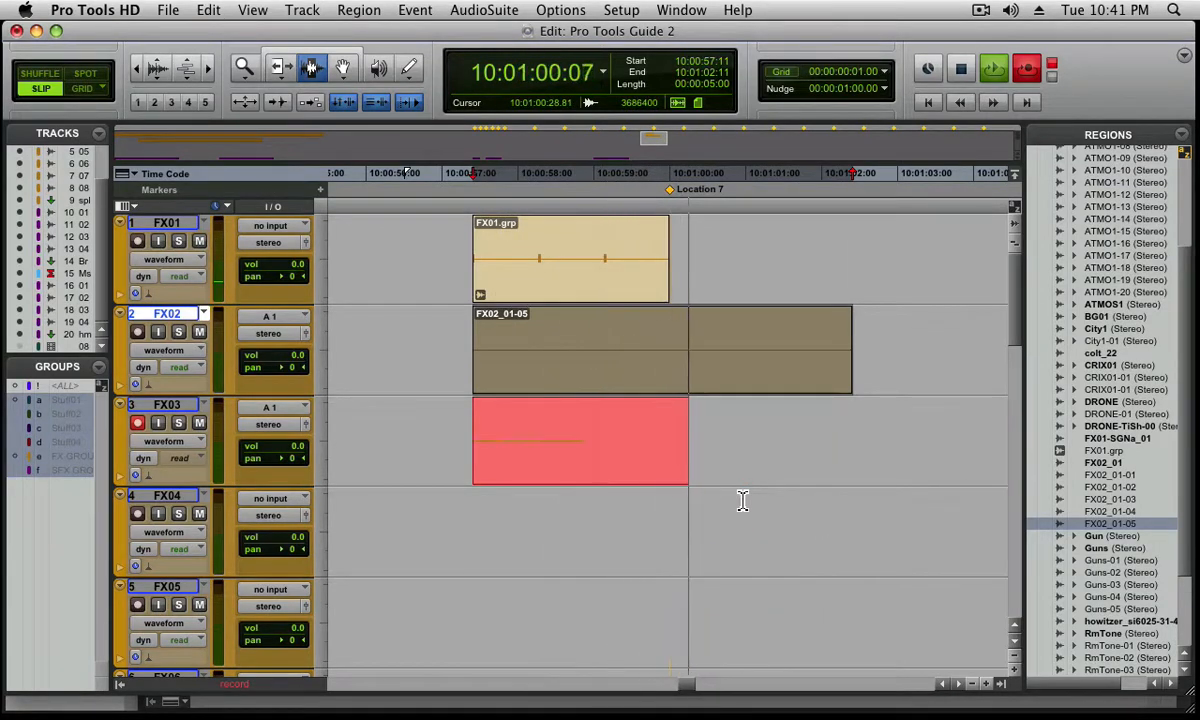
key(space)
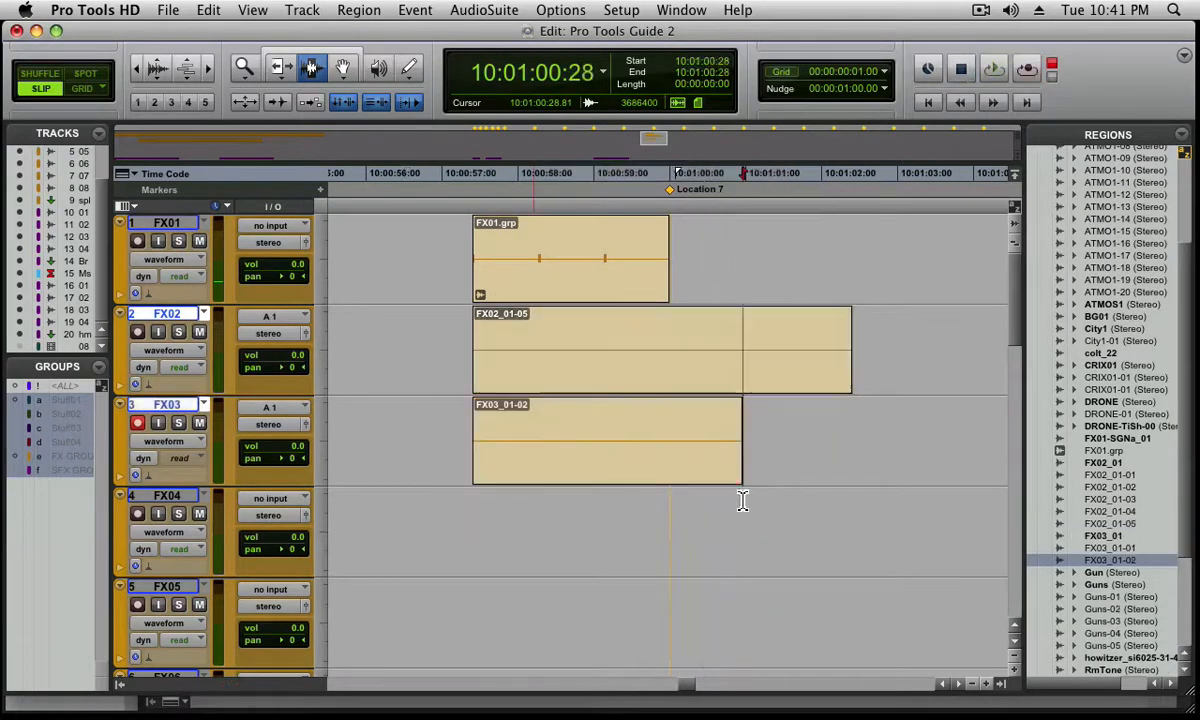
double_click(702, 433)
key(Delete)
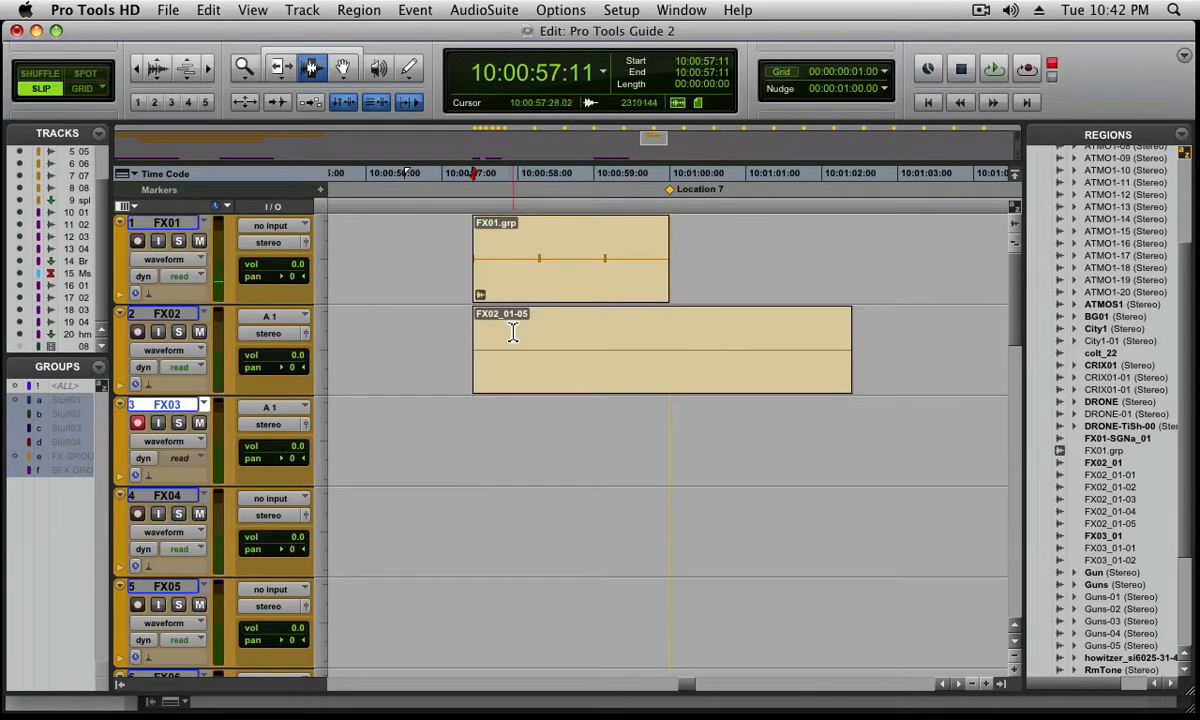
Hide the names shown on the regions in the Edit window and show them again
click(251, 10)
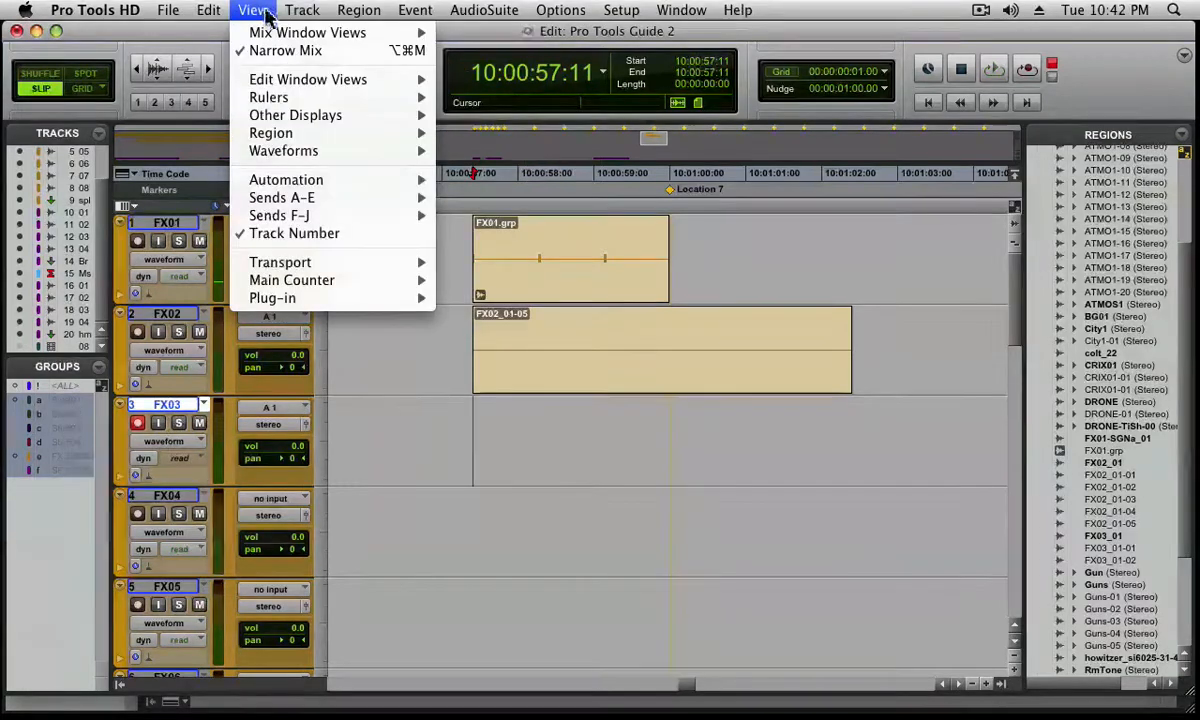
mouse_move(281, 124)
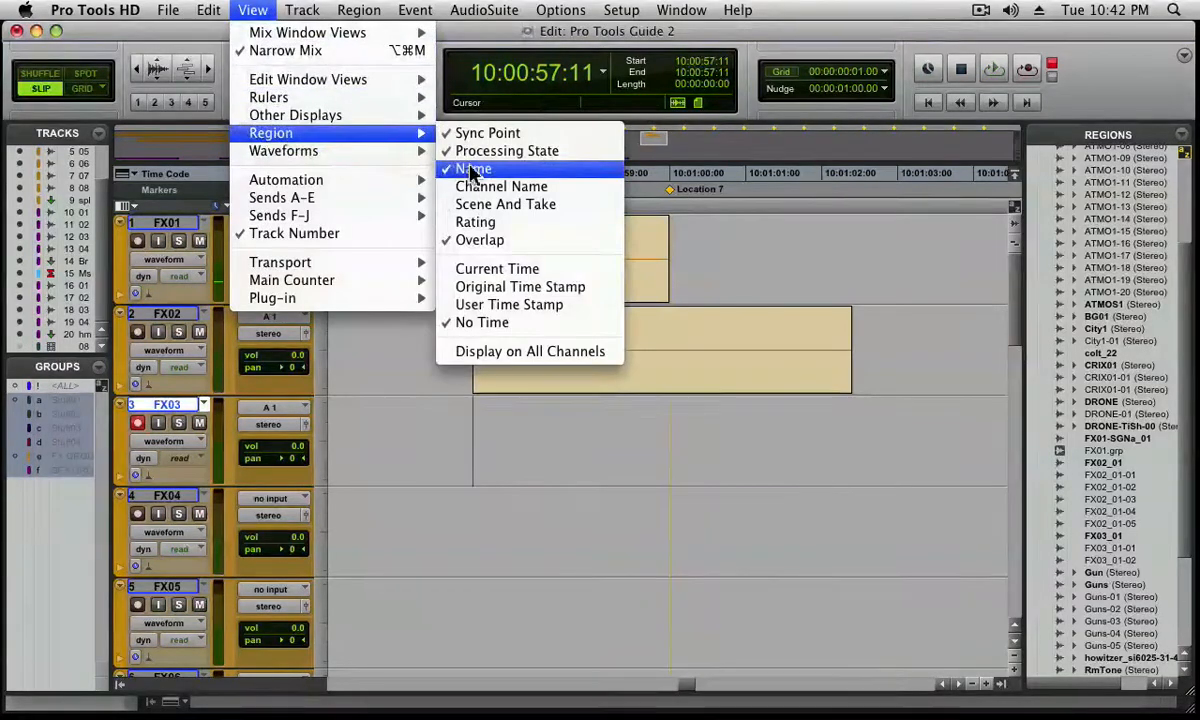
click(476, 166)
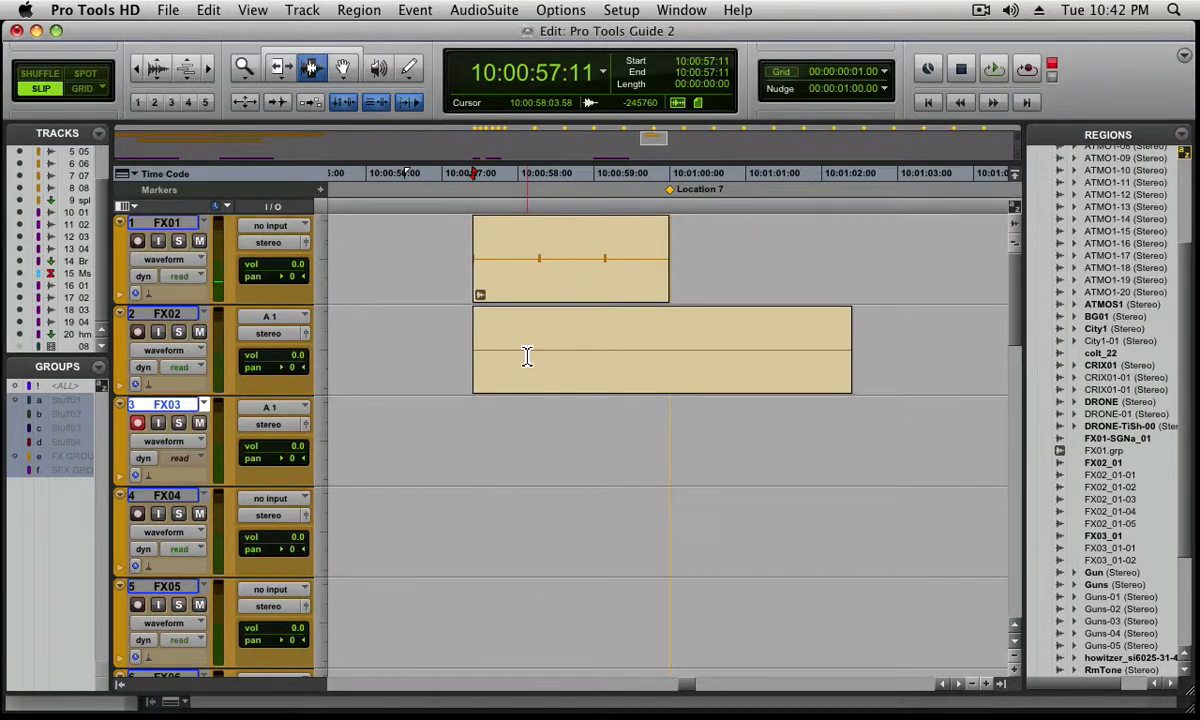
click(252, 10)
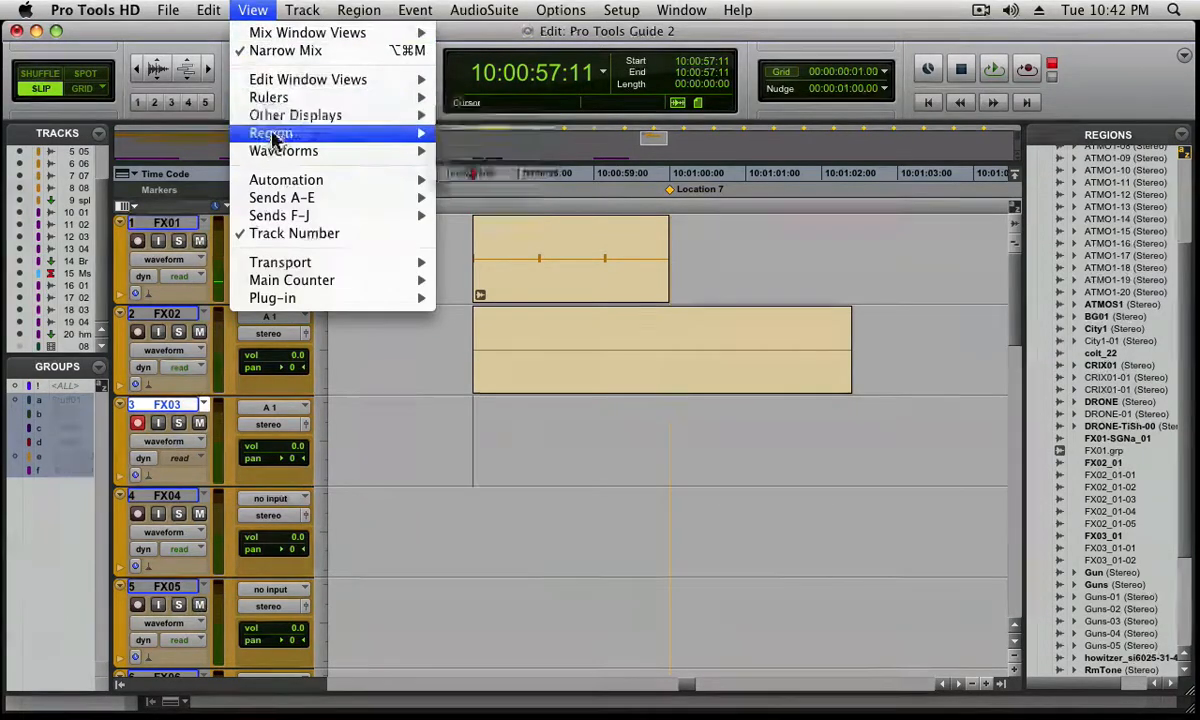
mouse_move(276, 139)
click(472, 168)
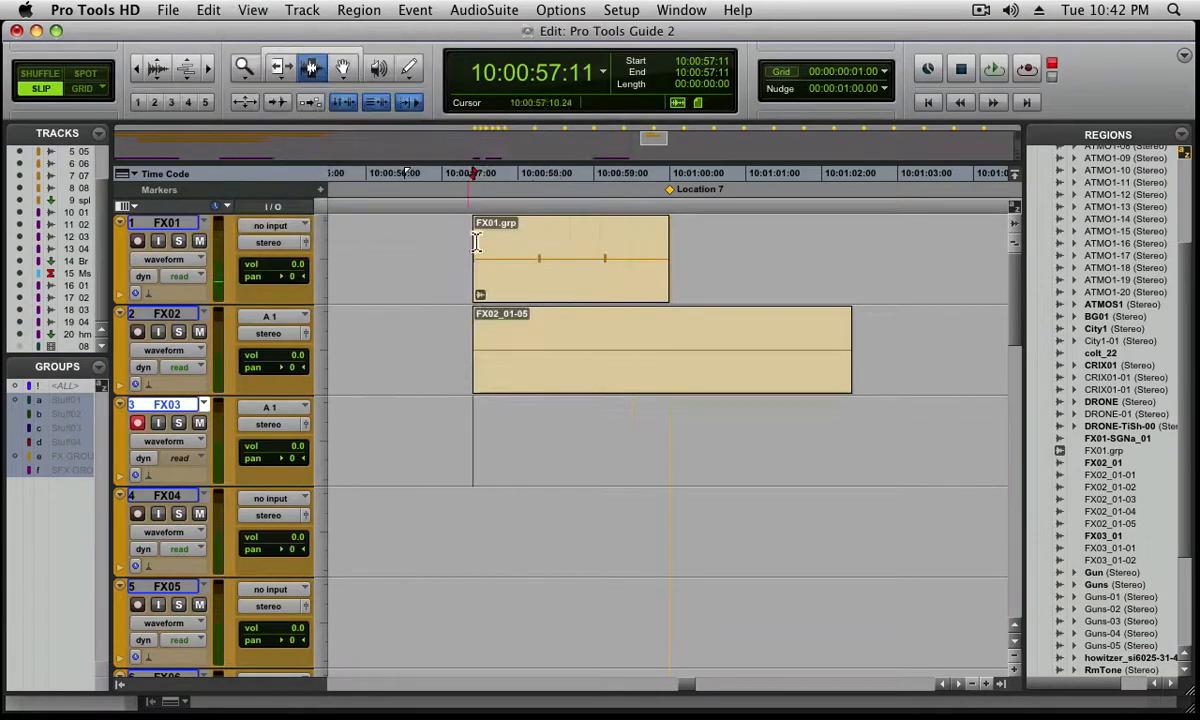
Swap the FX02 region to alternate take FX02_01-03, to FX02_01-02, and finally to FX02_01-04
click(636, 379)
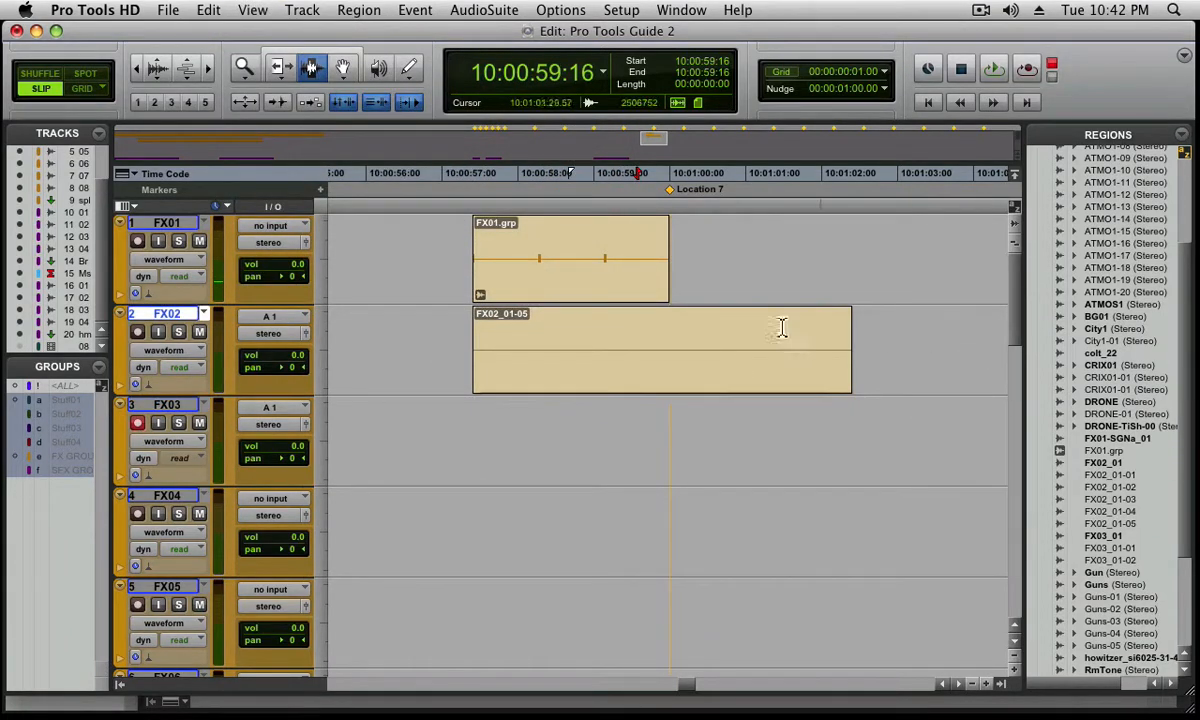
double_click(575, 345)
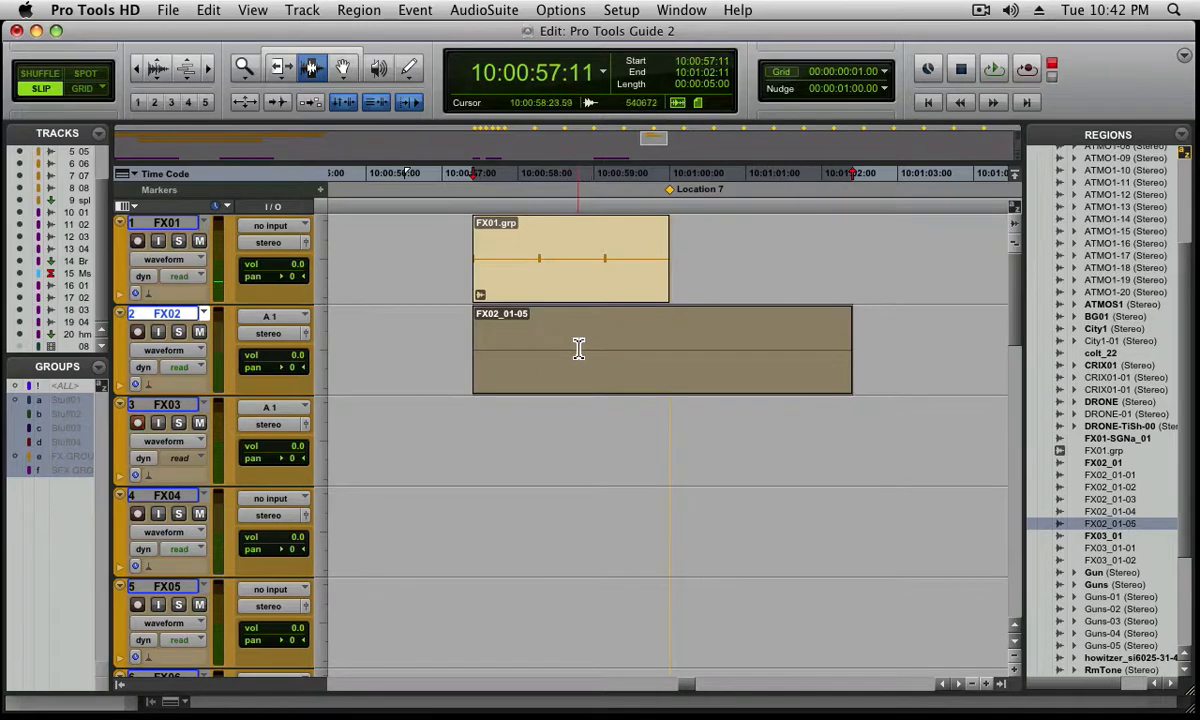
ctrl+super+click(658, 362)
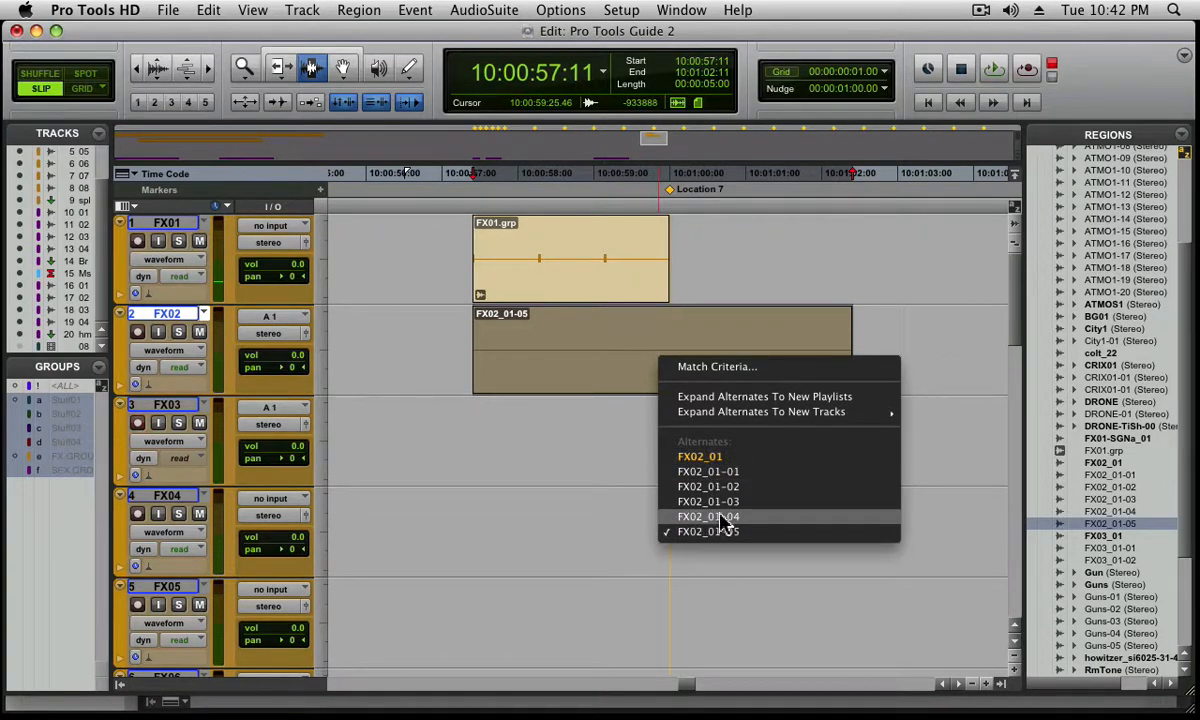
click(692, 501)
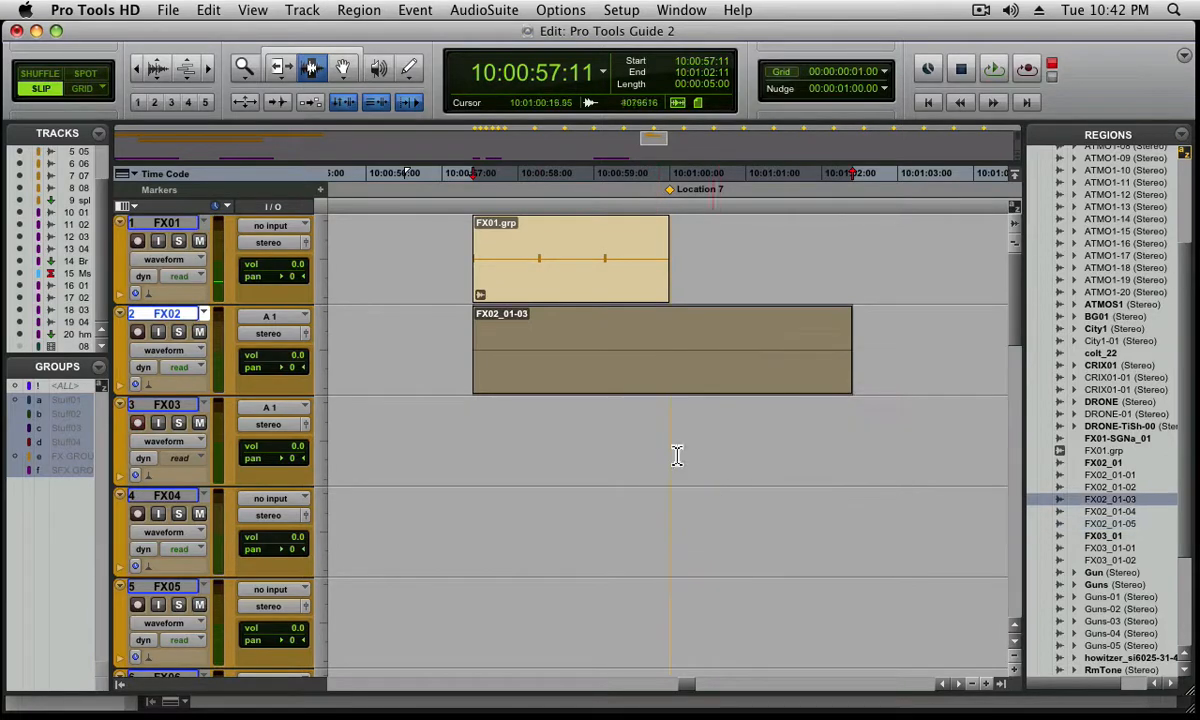
super+click(590, 383)
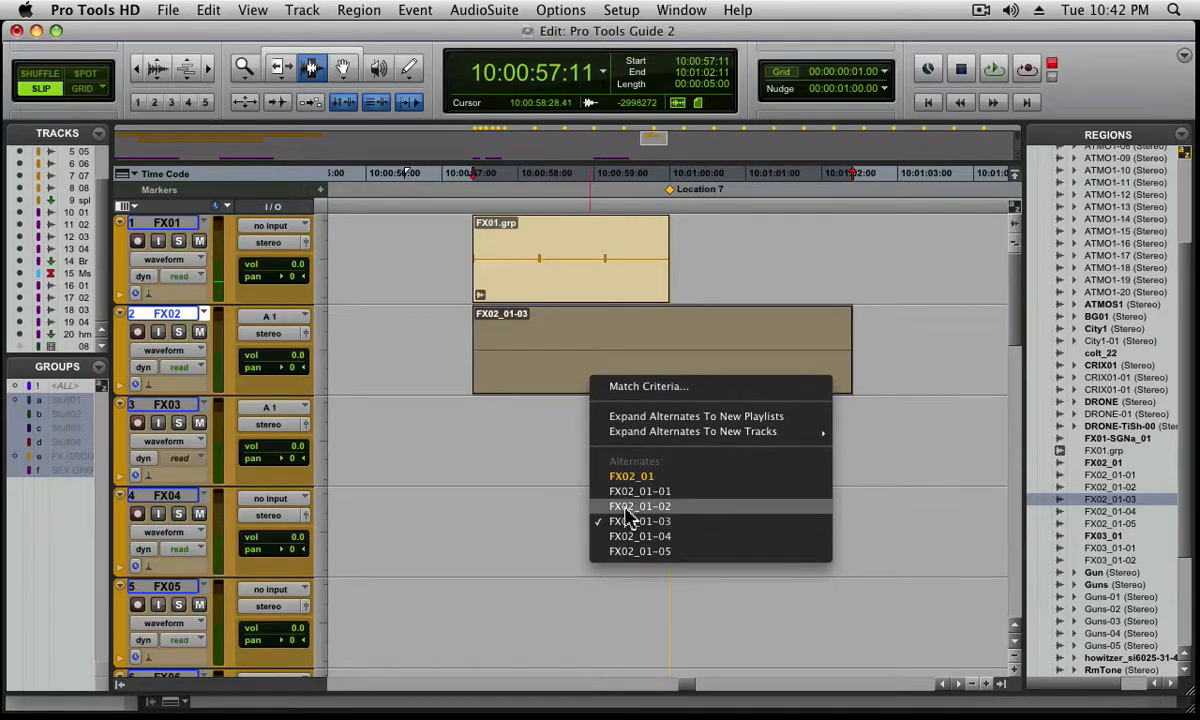
click(627, 510)
super+click(616, 384)
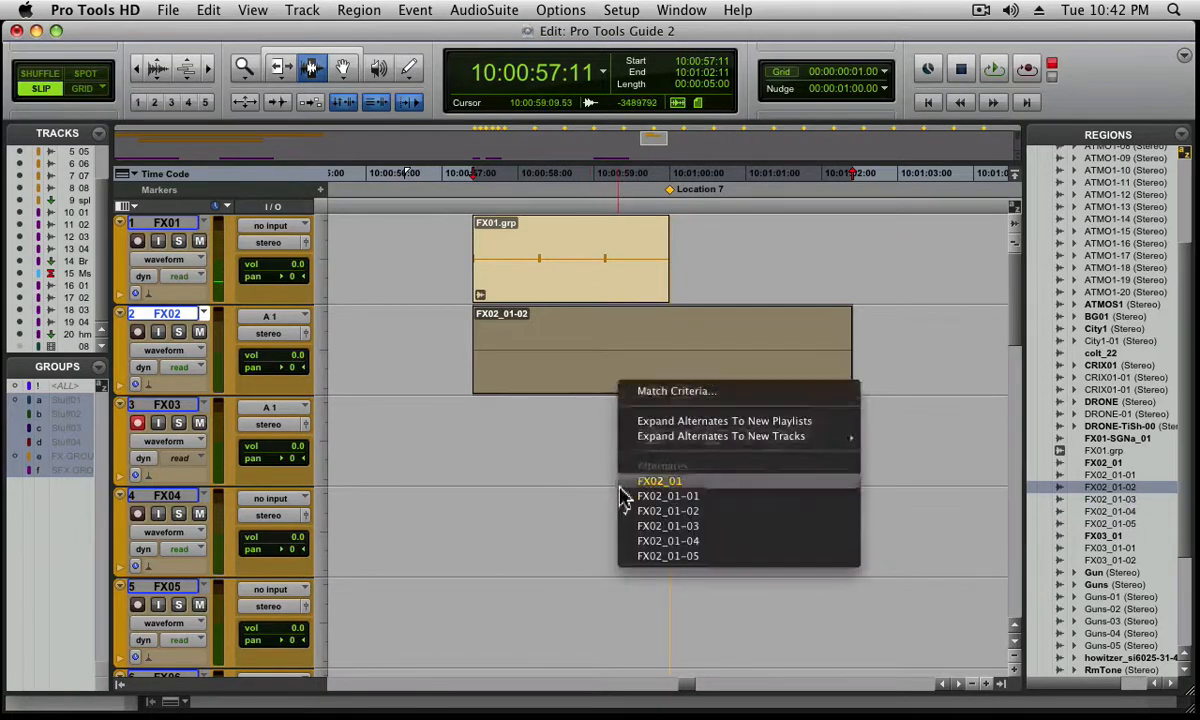
click(627, 541)
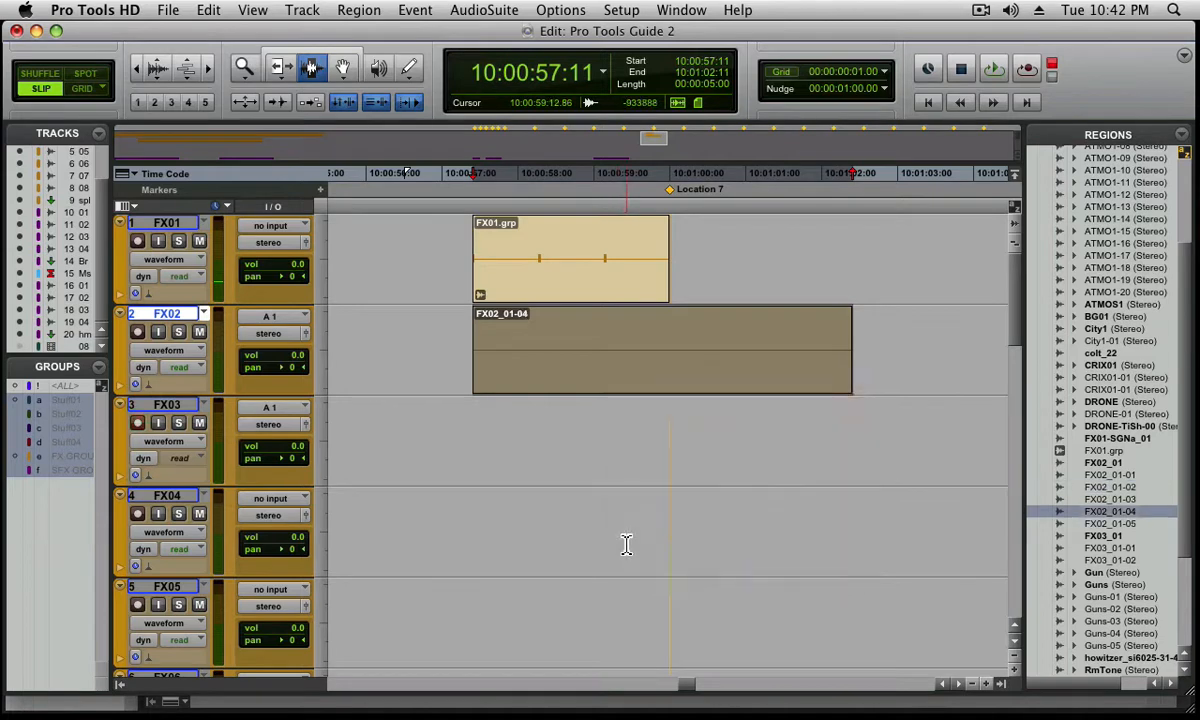
Expand the alternates of the FX02 region to new playlists and delete the long FX02_01 region from playlist FX02.01
super+click(597, 356)
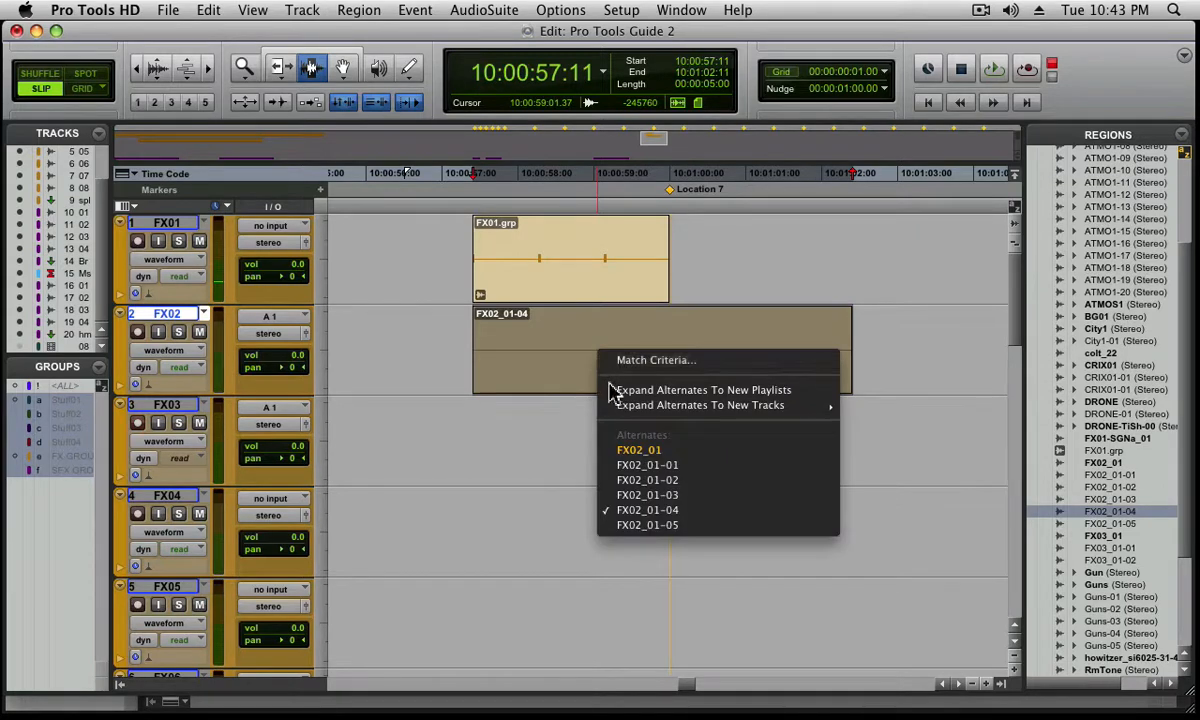
click(620, 391)
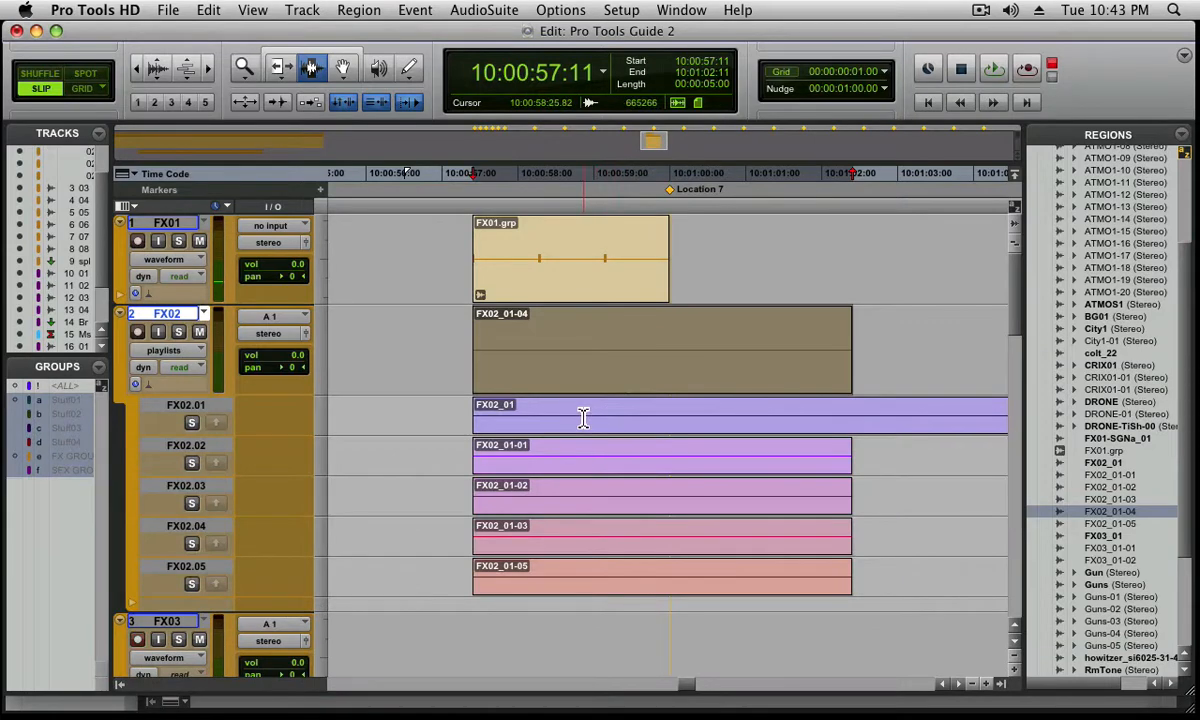
double_click(584, 418)
key(alt+f)
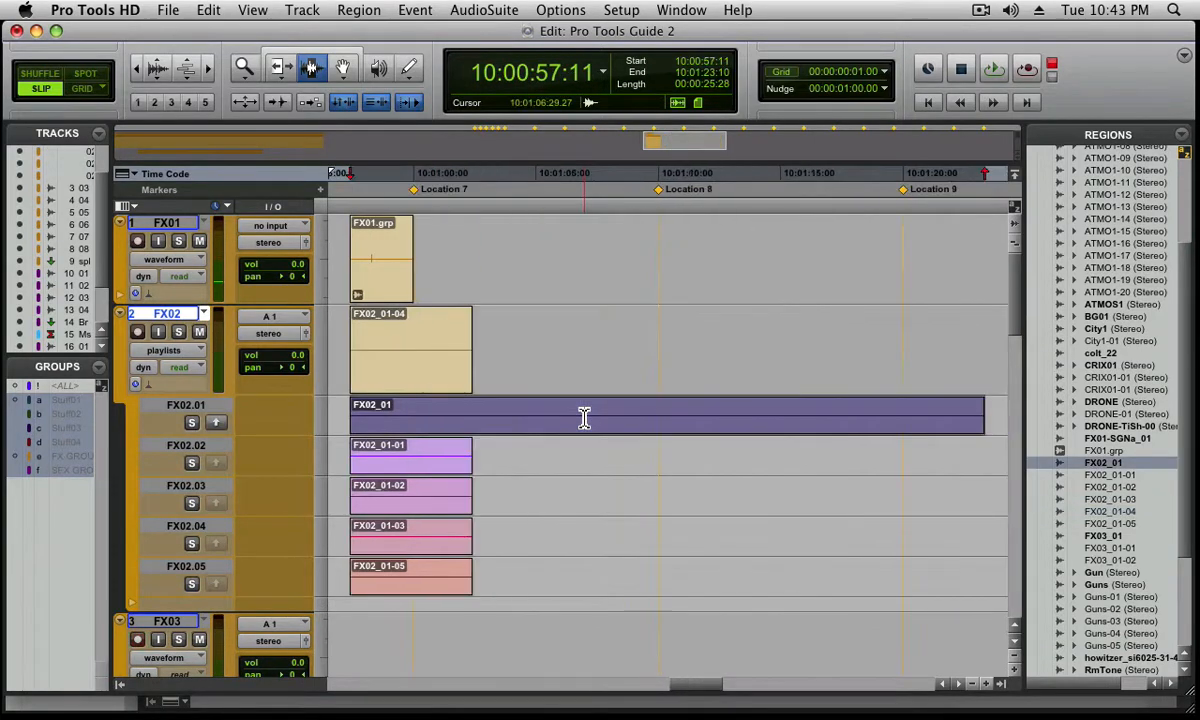
key(Delete)
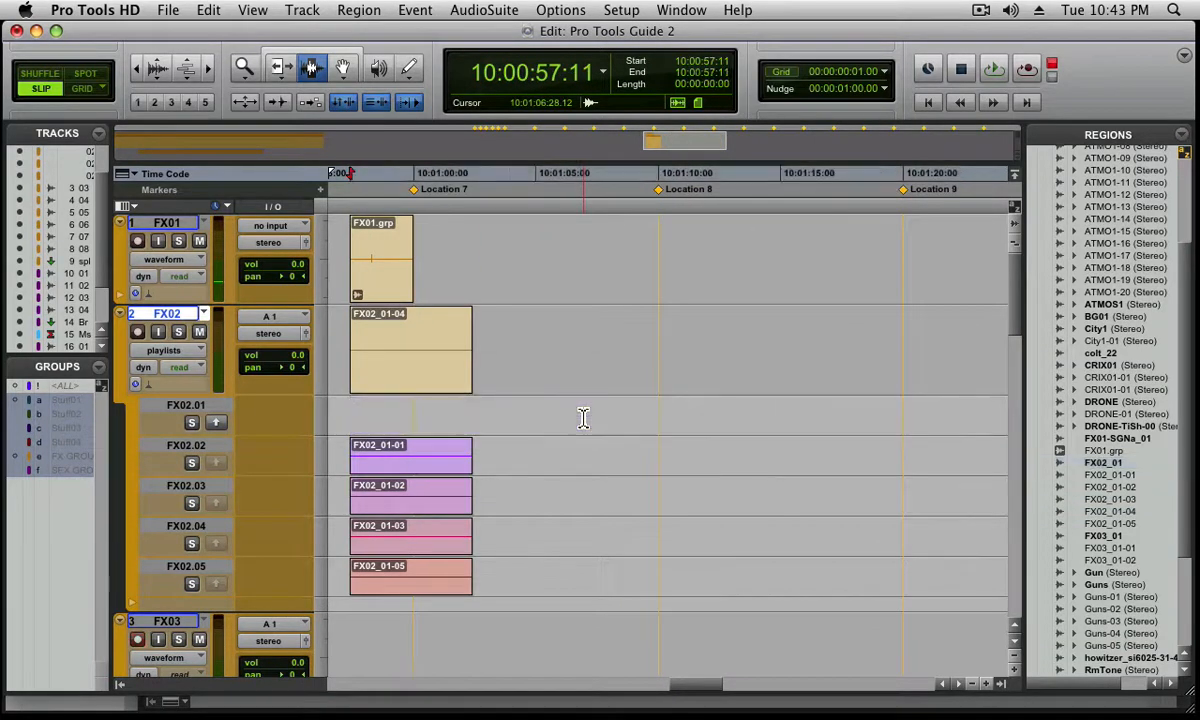
Select a range starting at 10:00:58:26 in FX02_01-04 and extend it across the alternate playlists, ending at about 10:01:00:16
double_click(370, 389)
key(alt+f)
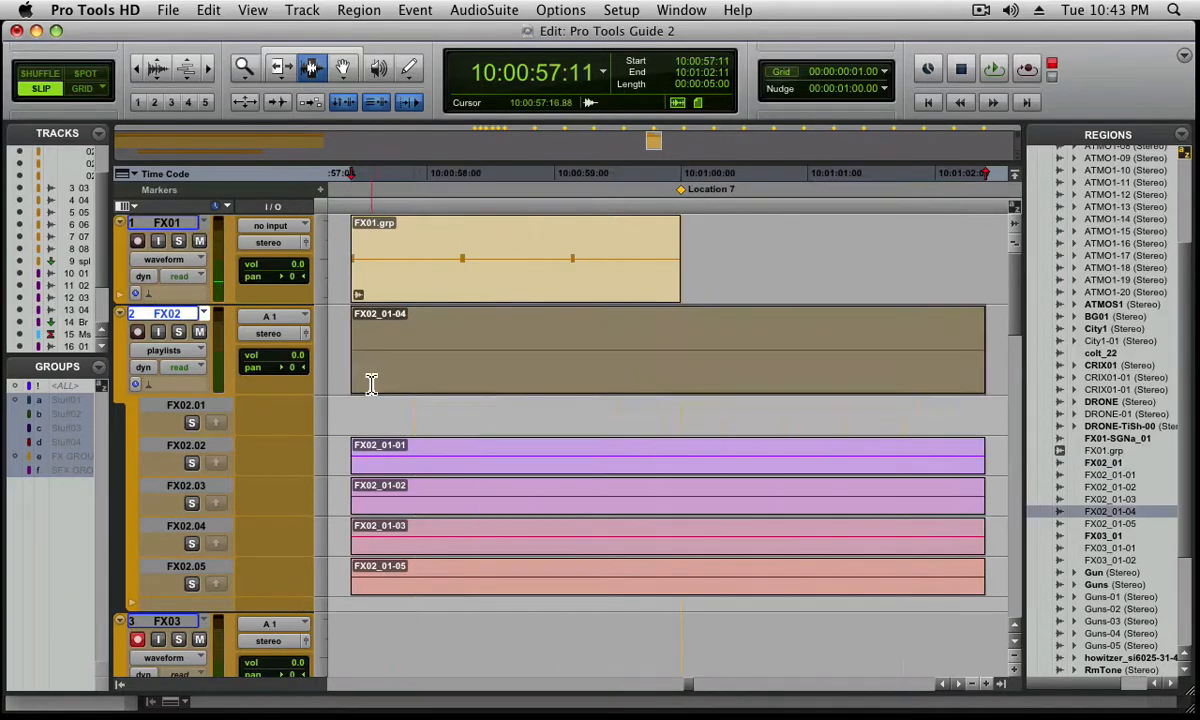
click(556, 428)
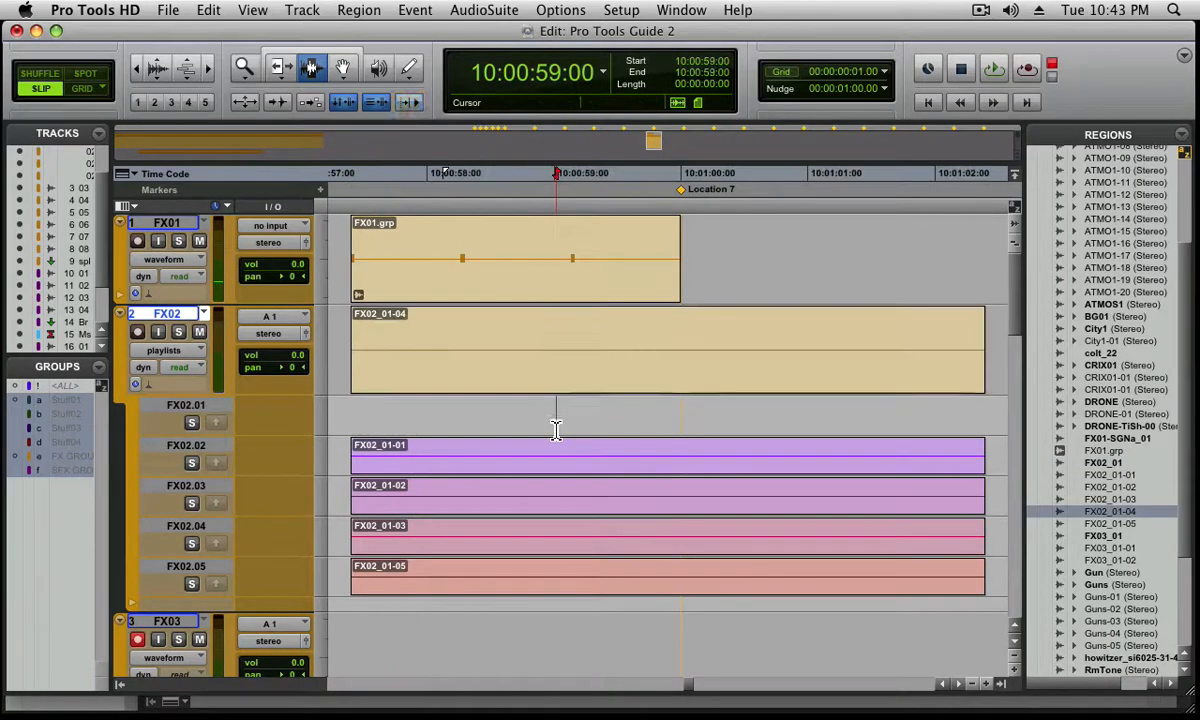
click(539, 355)
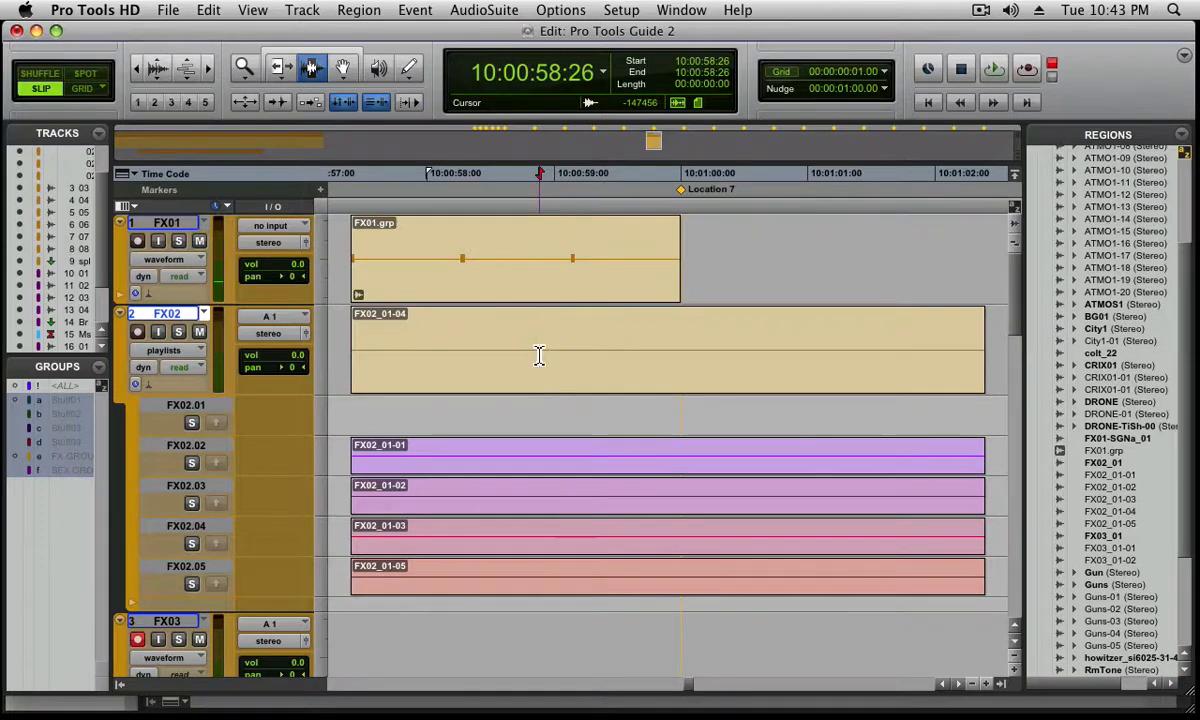
drag(539, 355, 806, 386)
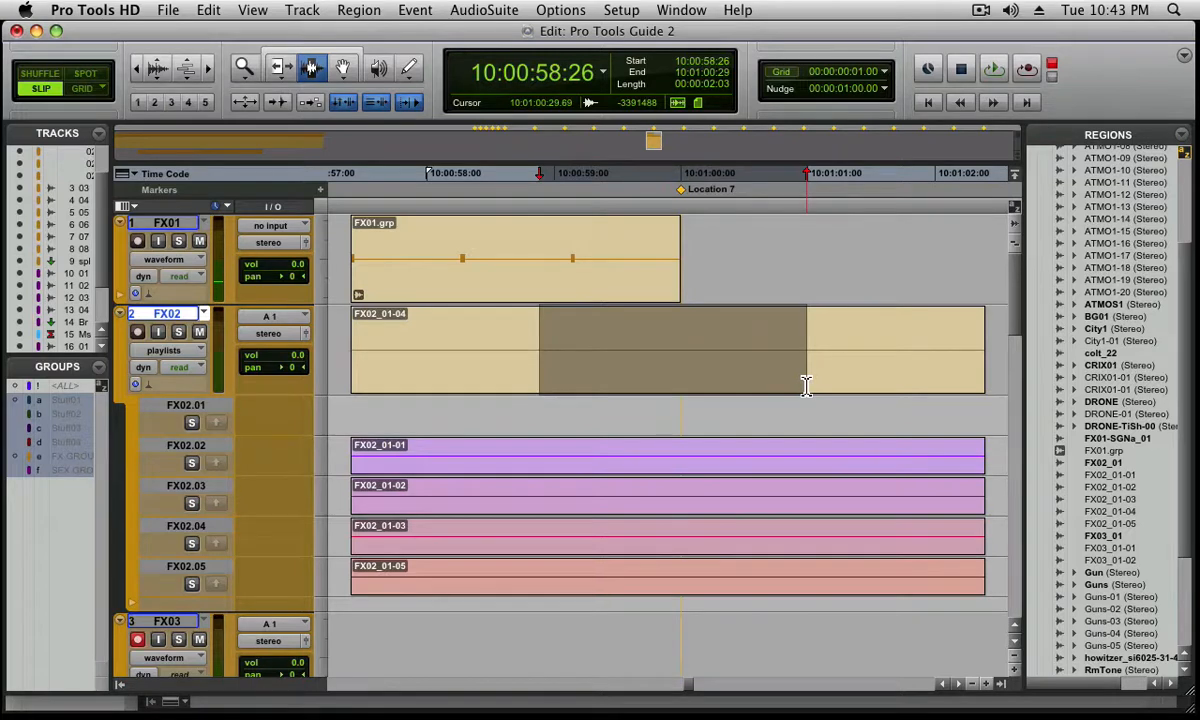
shift+click(712, 470)
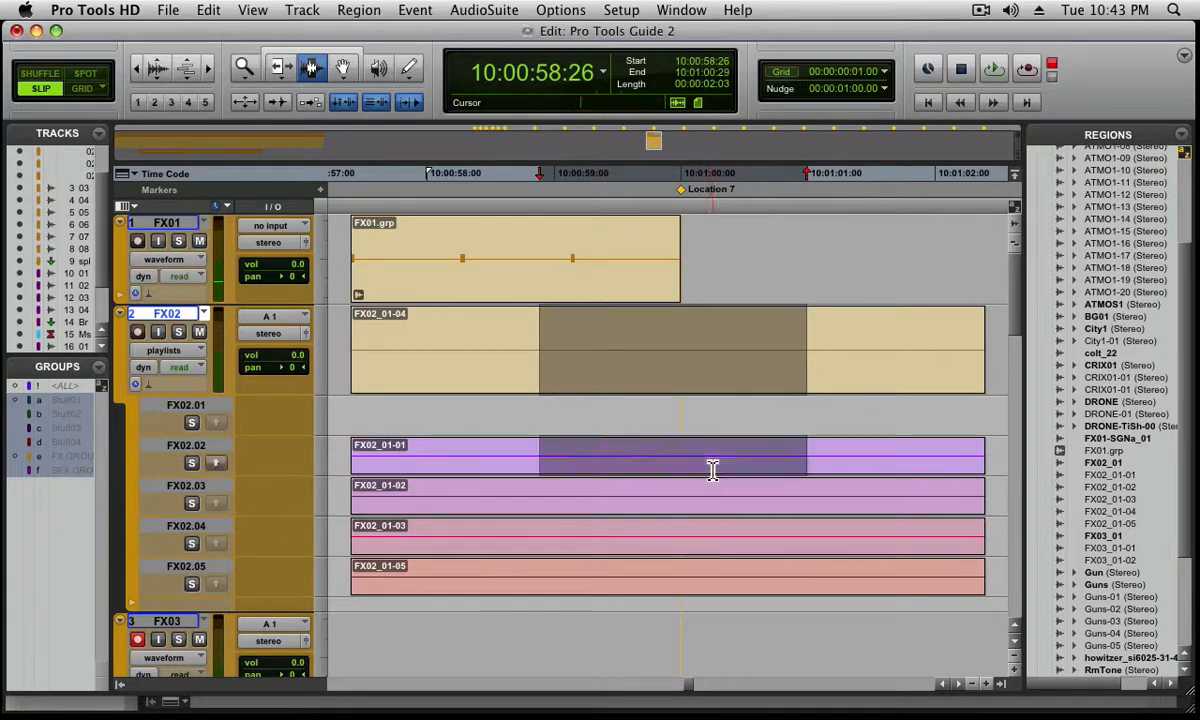
drag(712, 470, 753, 561)
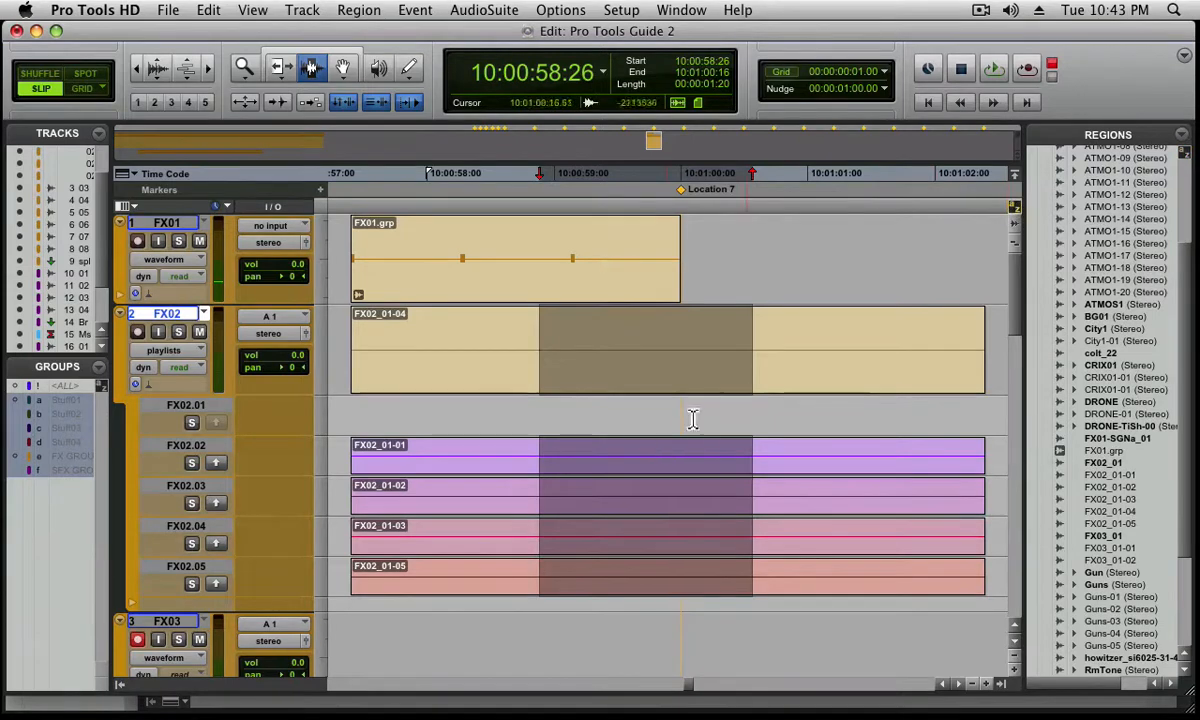
Select 10:00:58:25 to 10:01:00:21 on FX02, extend the selection down through all its playlists, and separate the regions there
click(691, 362)
drag(536, 347, 771, 367)
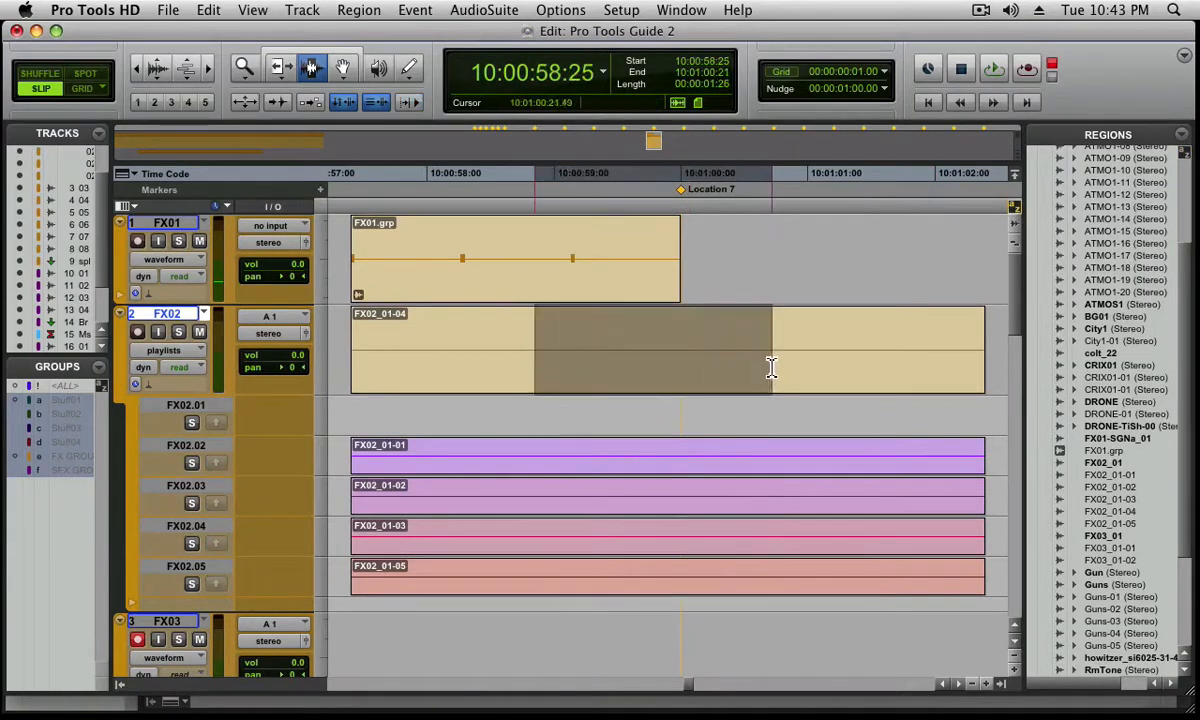
key(shift+semicolon)
key(shift+semicolon)
key(shift+semicolon)
key(shift+semicolon)
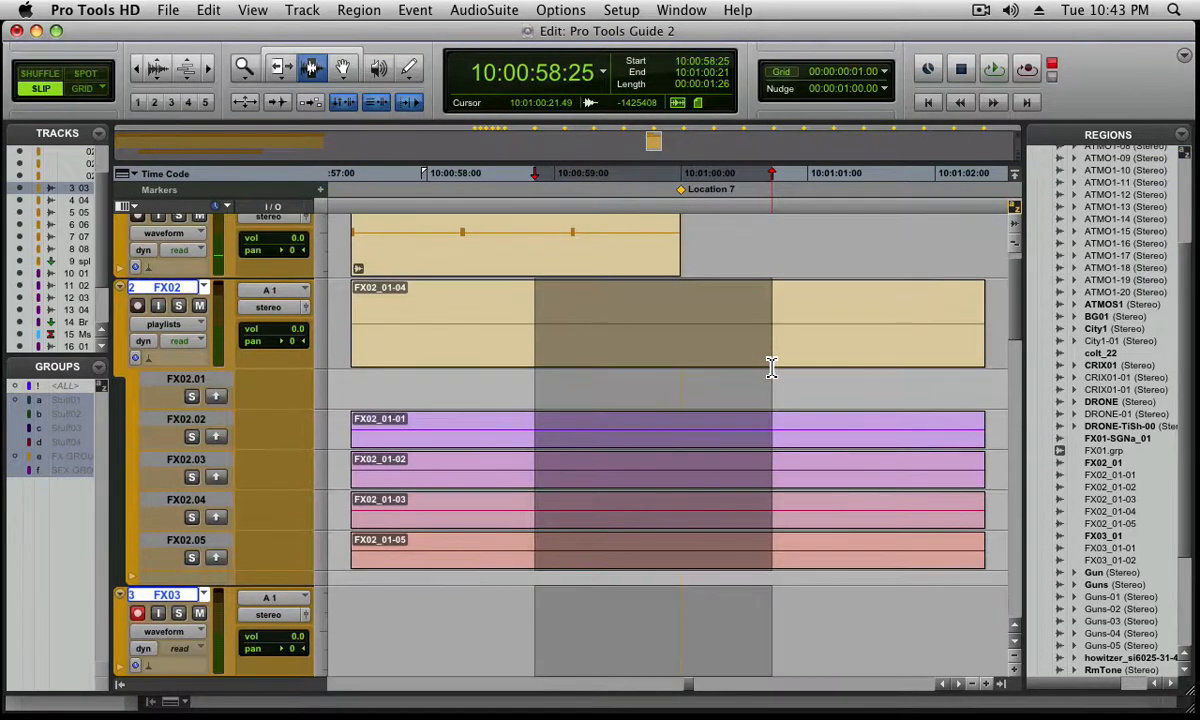
key(super+e)
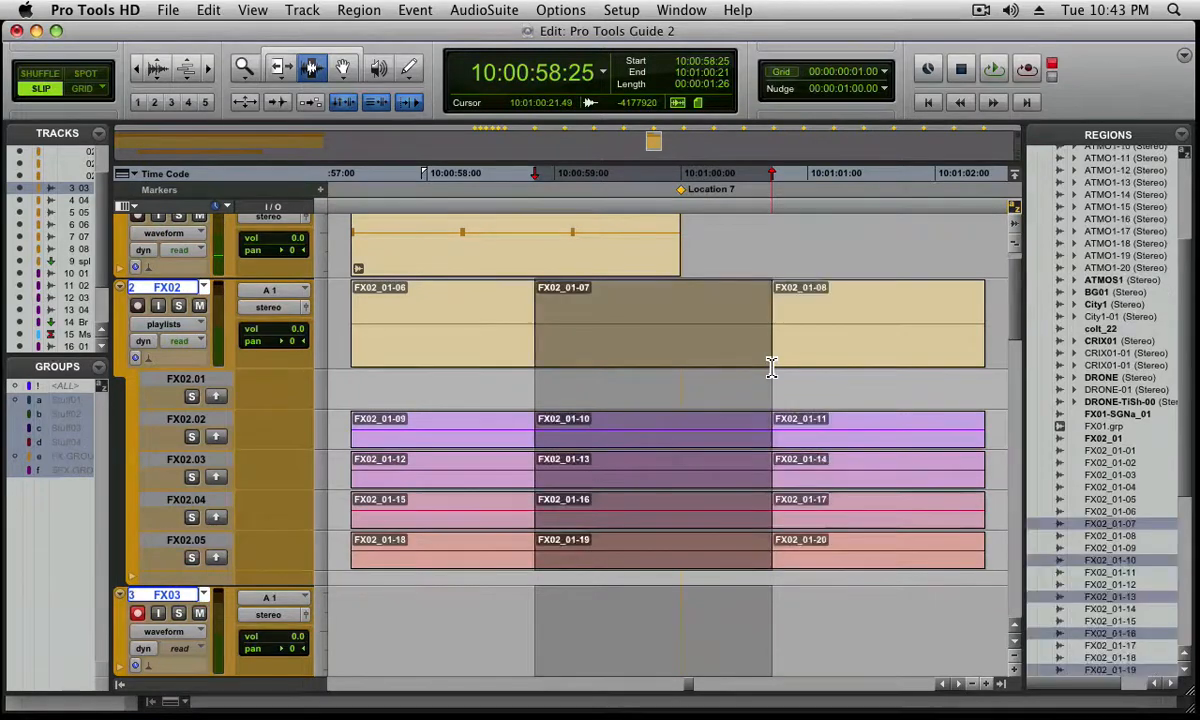
Comp FX02 by copying segments FX02_01-12, FX02_01-19 and FX02_01-11 from the alternate playlists to the main playlist with the Grabber
click(648, 371)
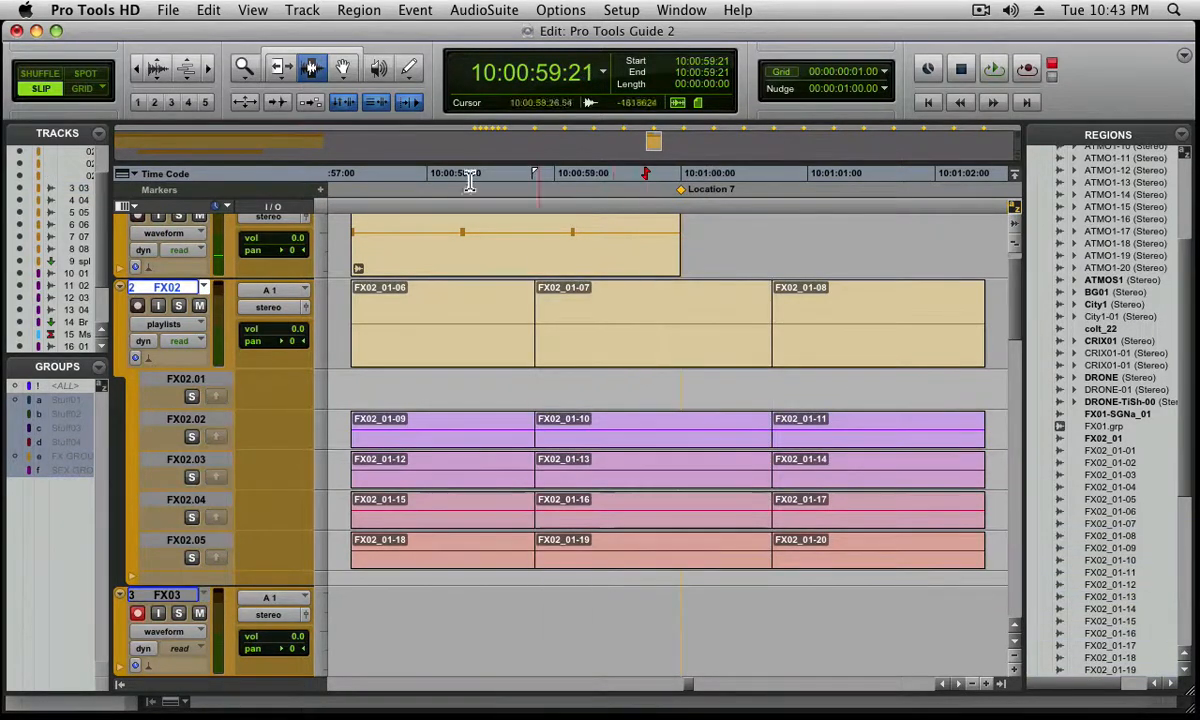
click(343, 72)
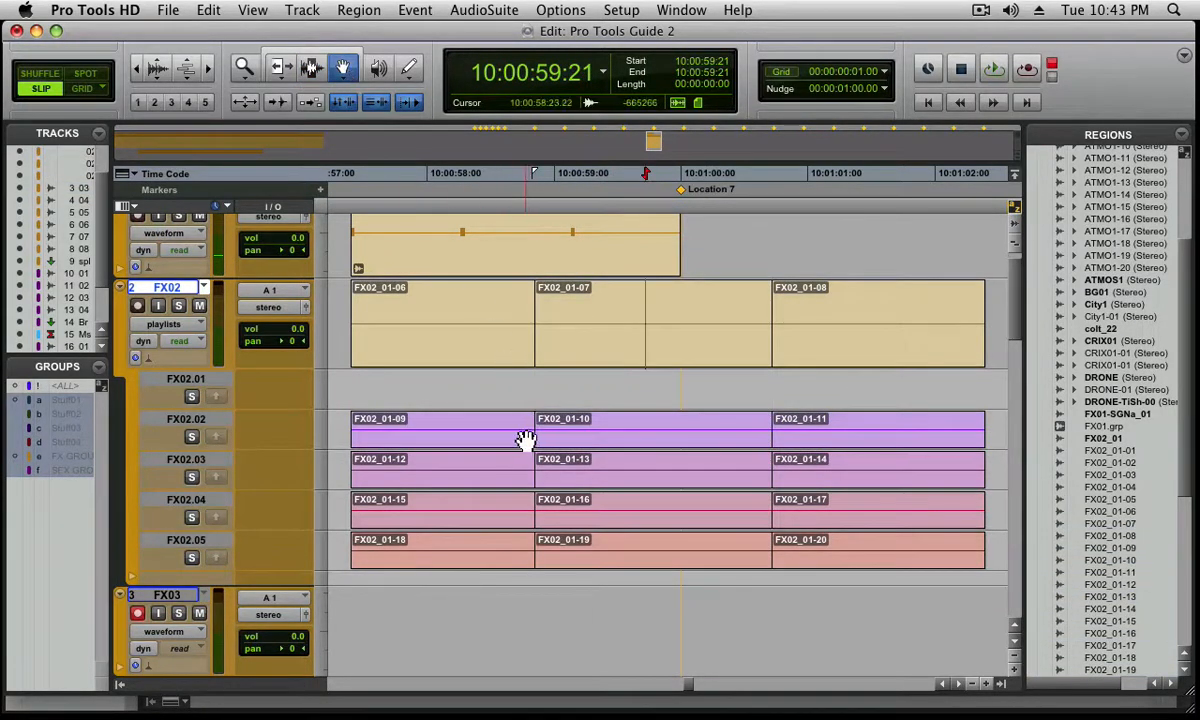
click(502, 481)
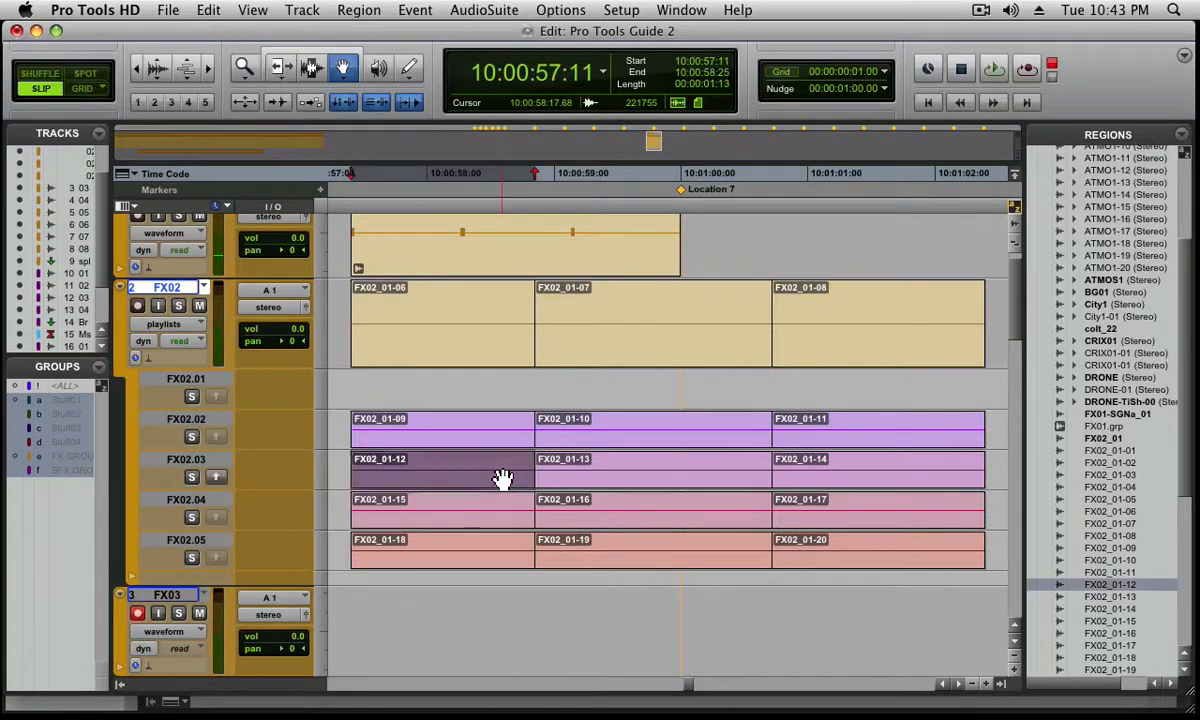
click(217, 477)
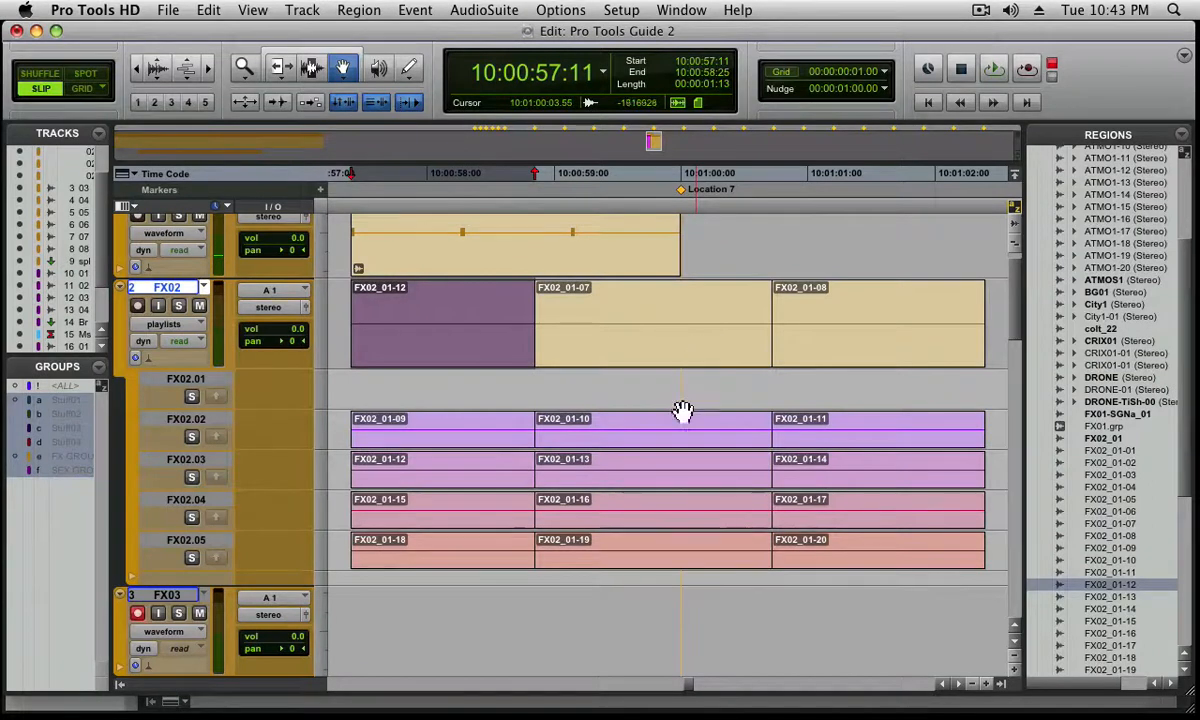
click(659, 516)
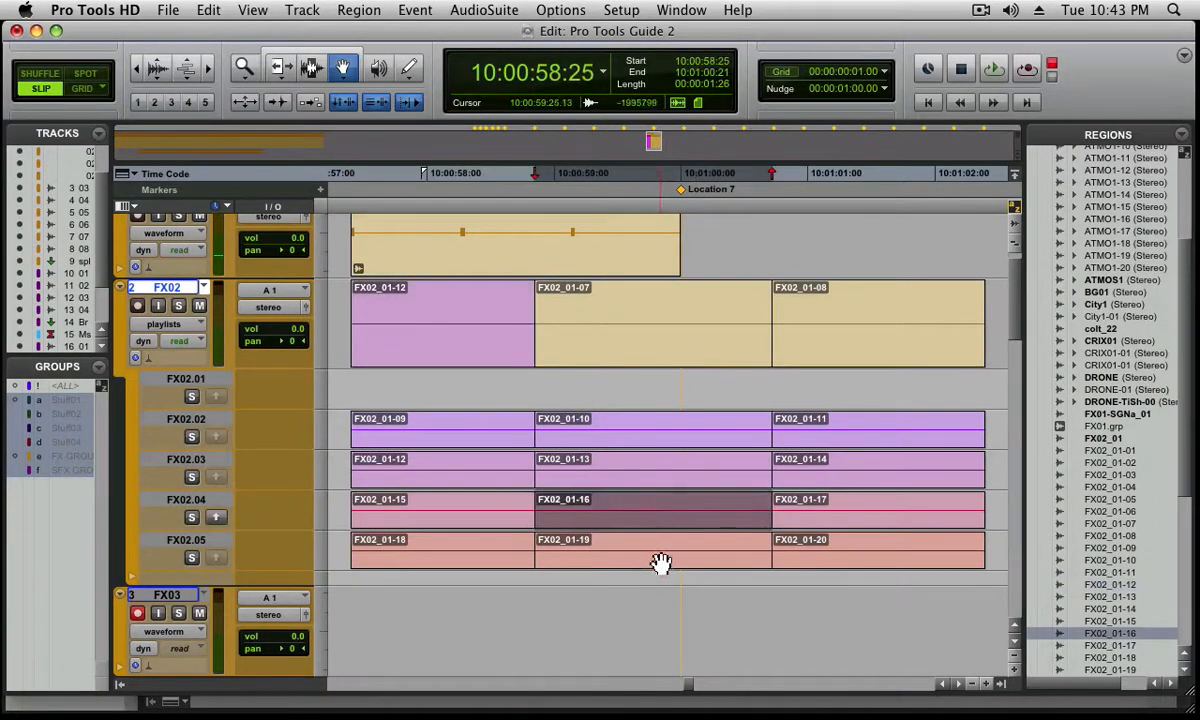
click(661, 561)
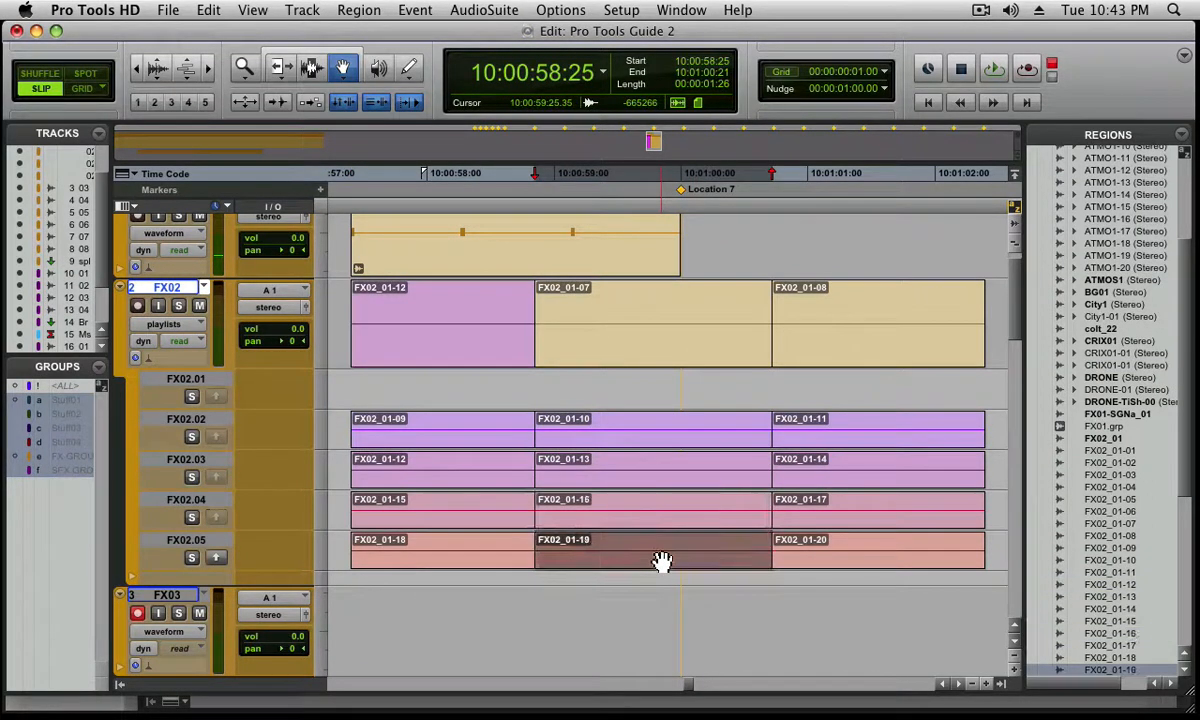
click(215, 558)
click(808, 437)
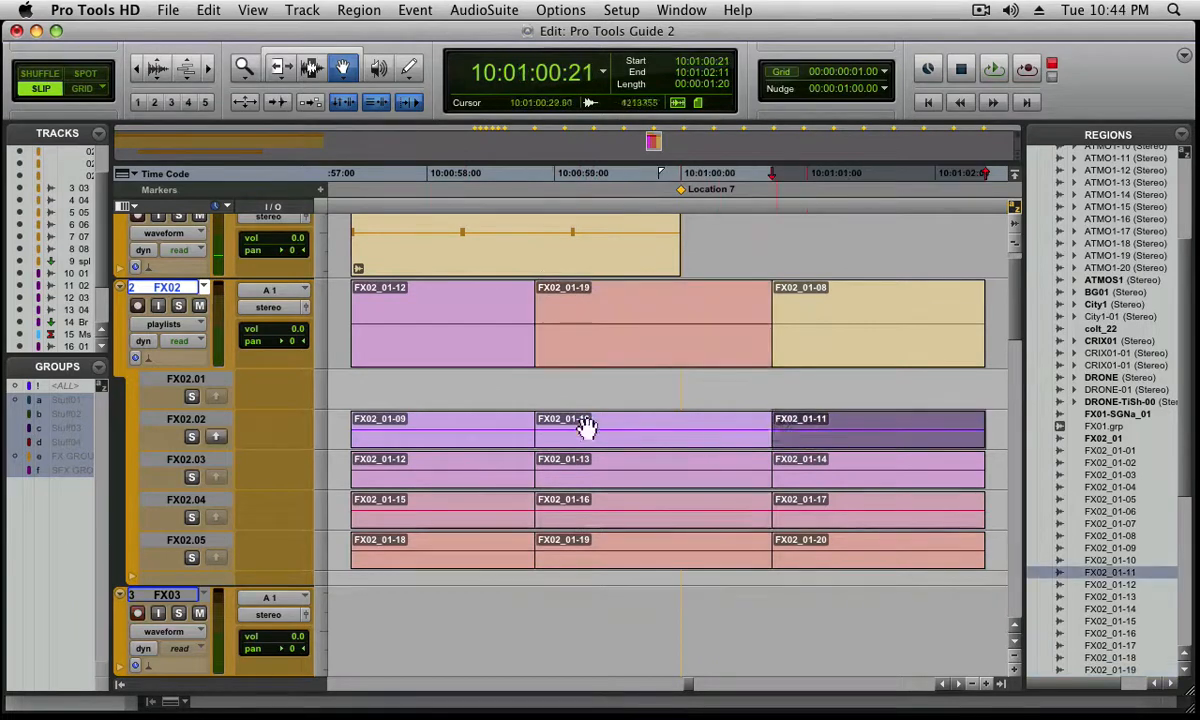
click(216, 436)
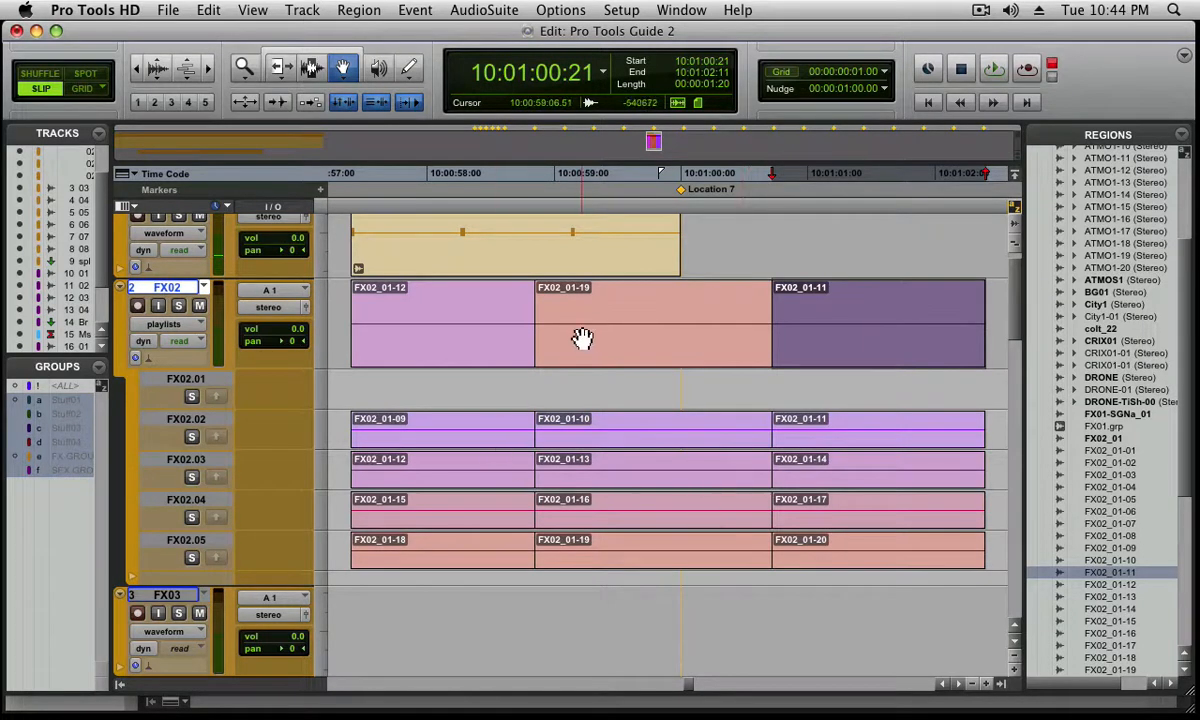
Undo the three comped segments and the region separation on FX02, and switch back to the Selector tool
key(super+z)
key(super+z)
key(super+z)
key(super+z)
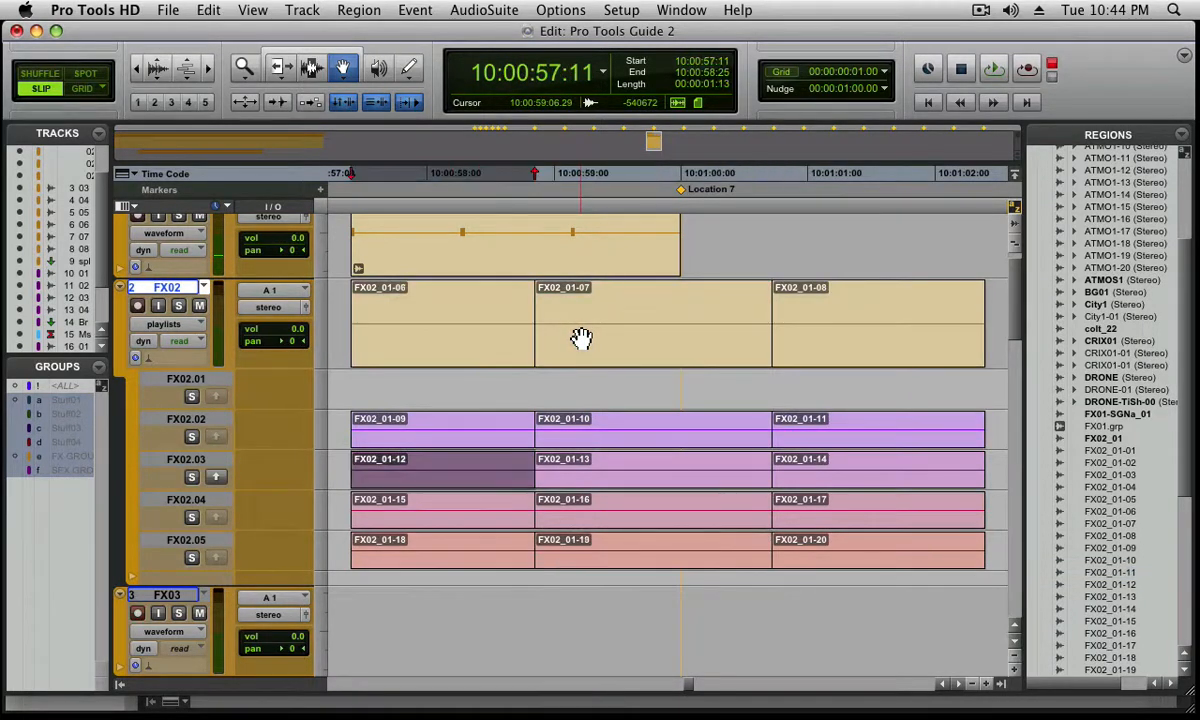
key(F7)
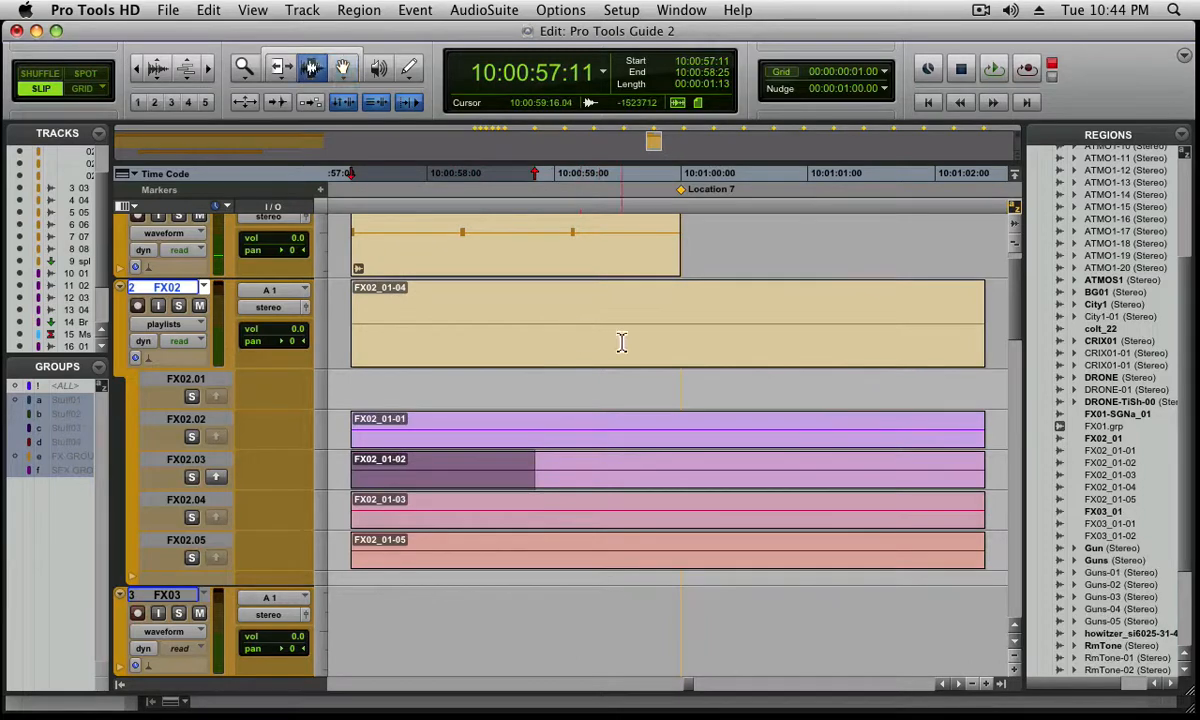
Select the whole FX02_01-04 region and examine its options for expanding alternates to new playlists or new tracks
double_click(627, 342)
right_click(628, 347)
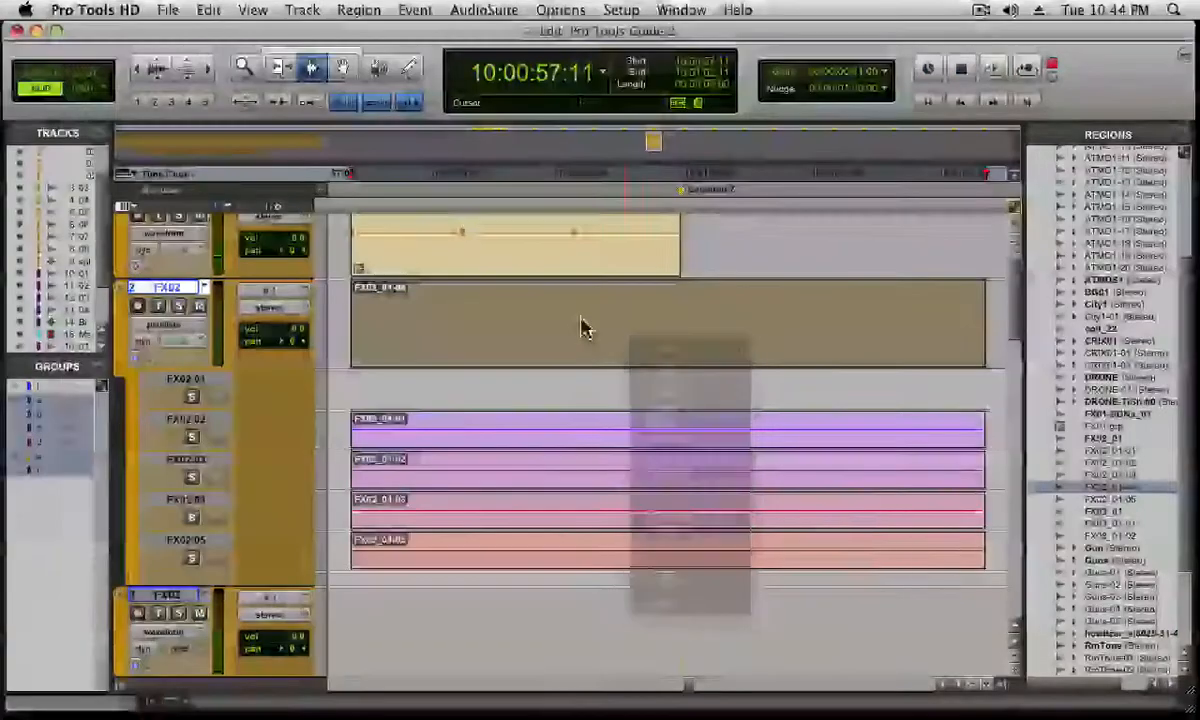
ctrl+super+click(581, 322)
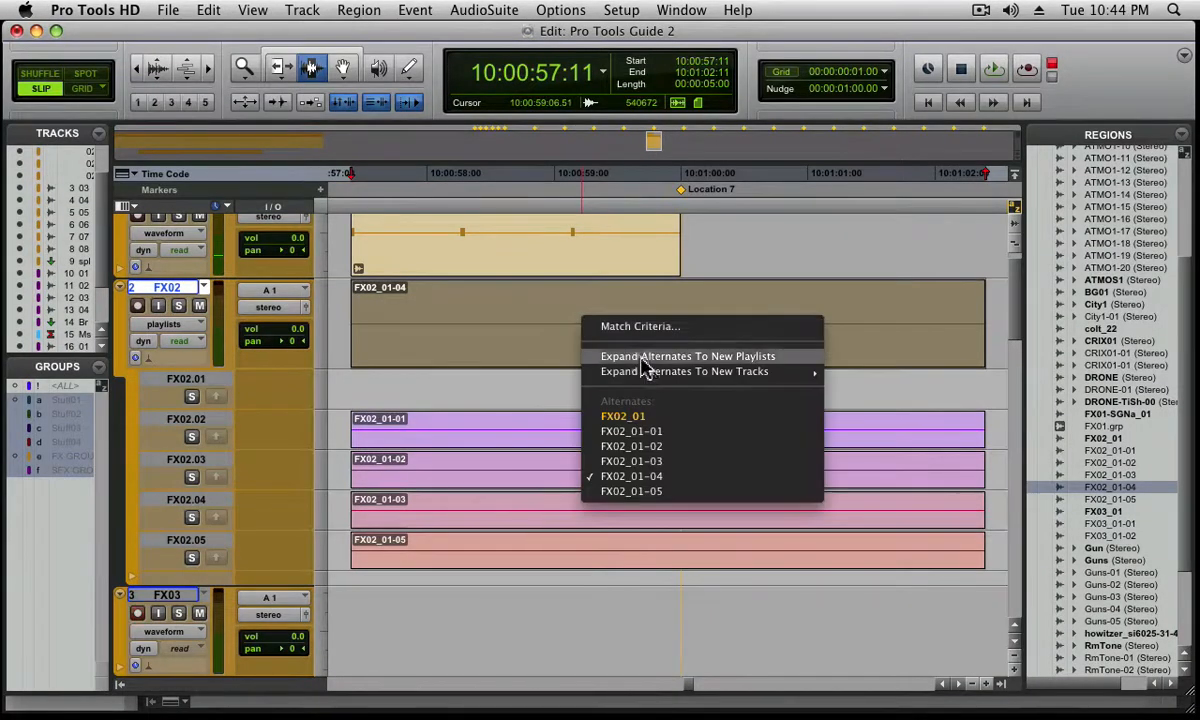
mouse_move(745, 374)
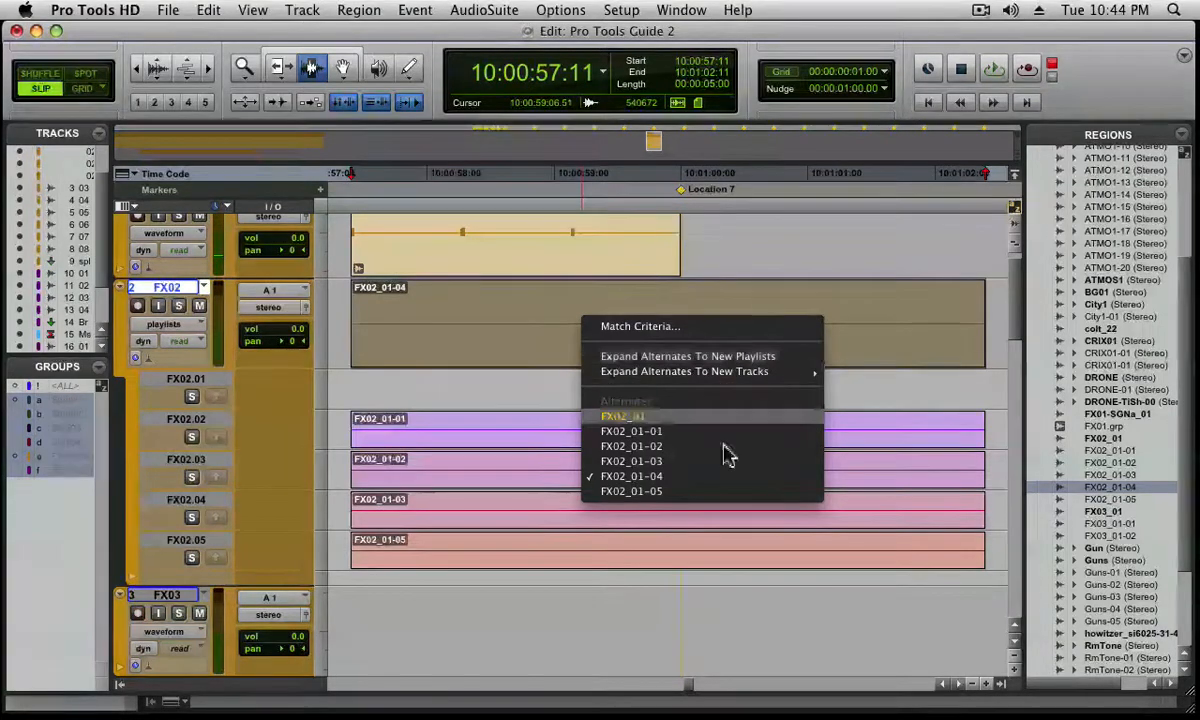
click(482, 587)
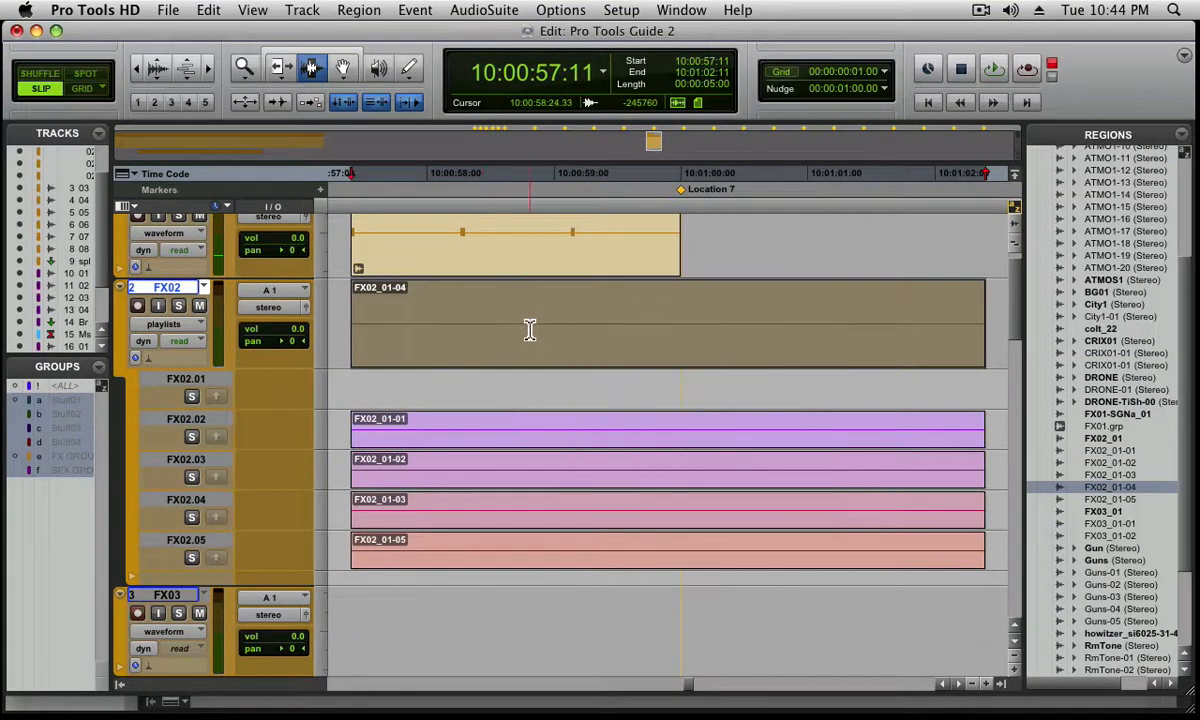
Select 10:00:58:22 to 10:01:00:29 on FX02, extend the selection down through all its playlists, and separate the regions there
drag(520, 330, 806, 352)
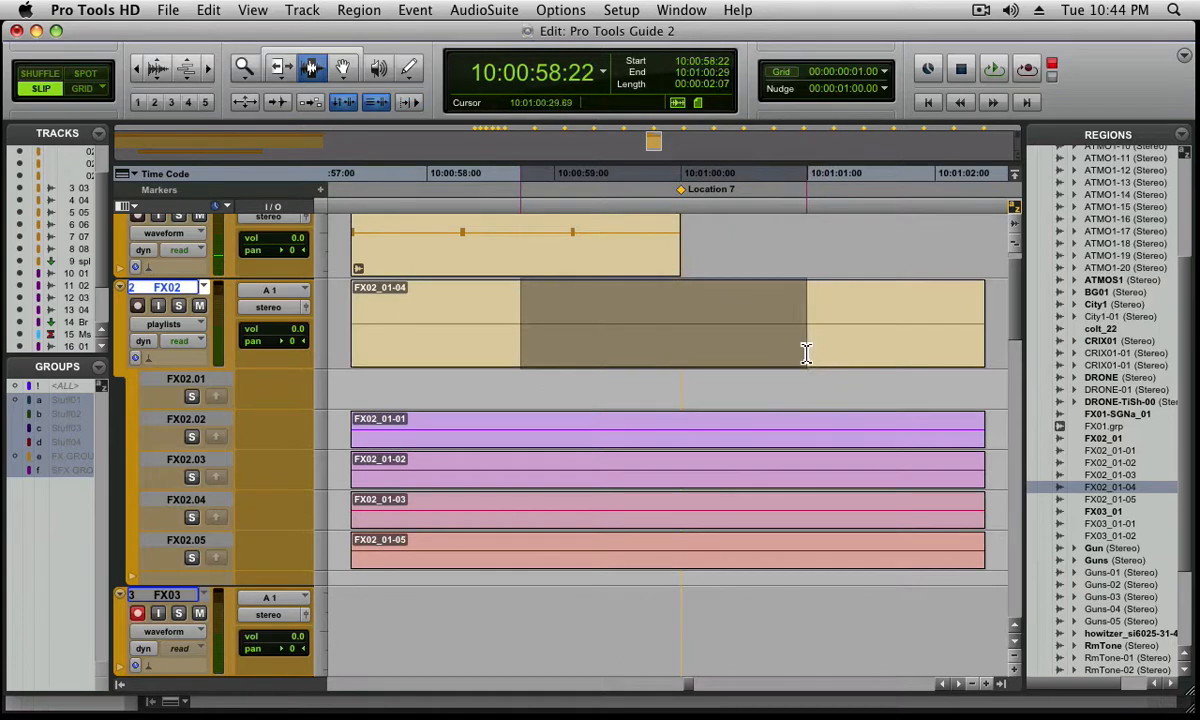
key(shift+semicolon)
key(shift+semicolon)
key(shift+semicolon)
key(shift+semicolon)
key(shift+semicolon)
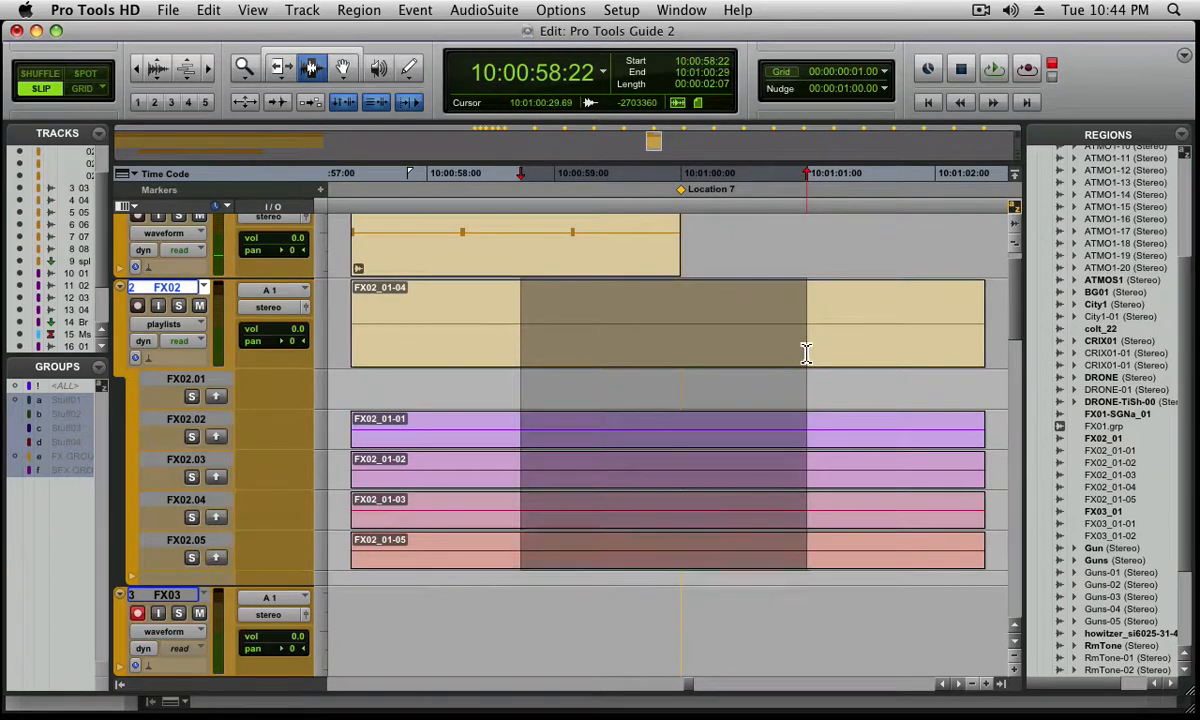
key(super+e)
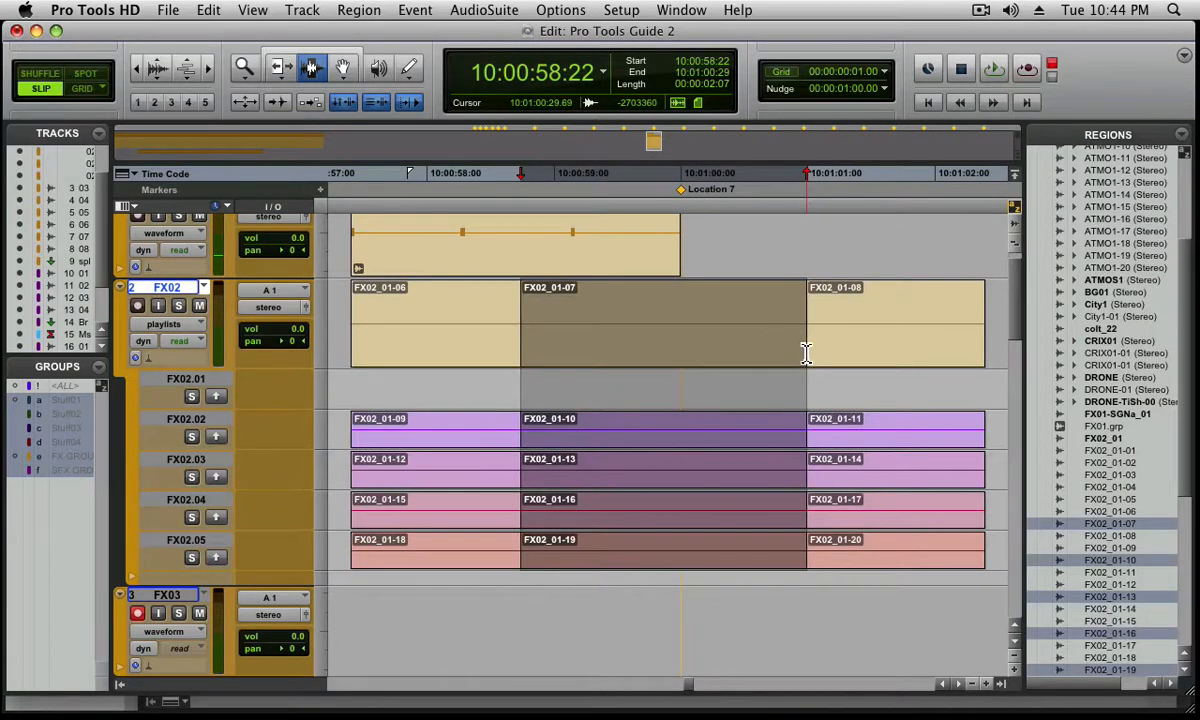
Comp FX02 by copying segments FX02_01-12, FX02_01-10 and FX02_01-20 to the main playlist with the playlists' copy-to-main command
click(441, 483)
key(F8)
click(443, 485)
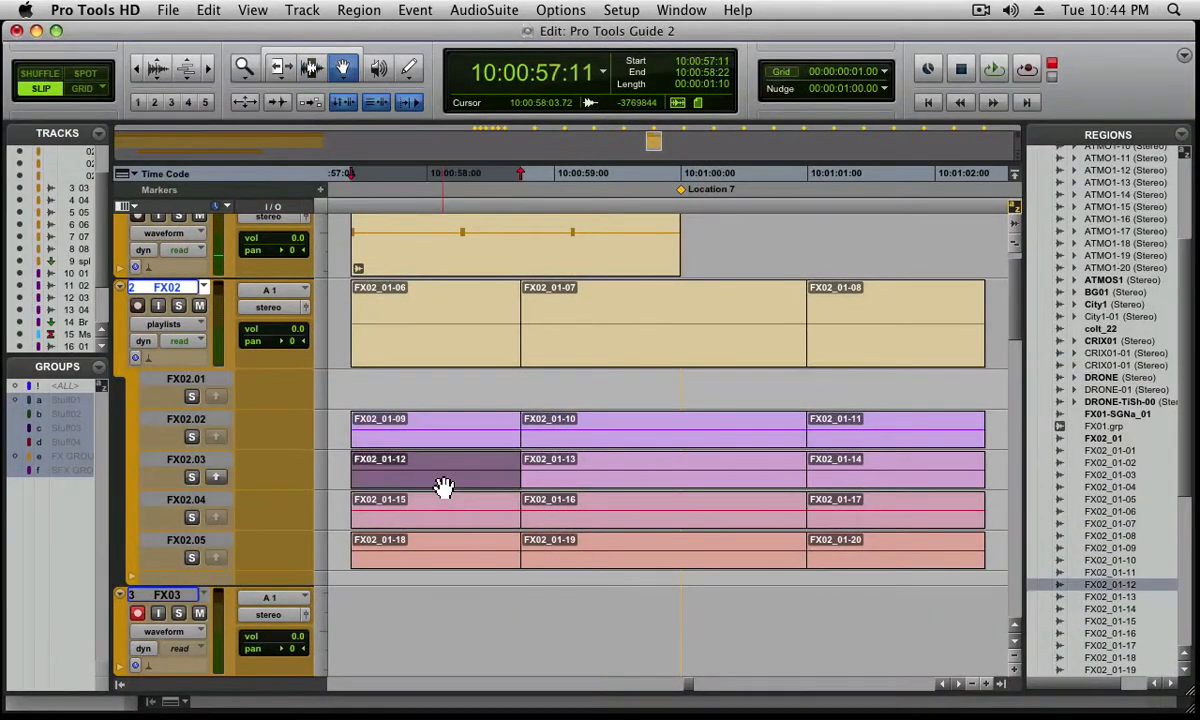
click(217, 478)
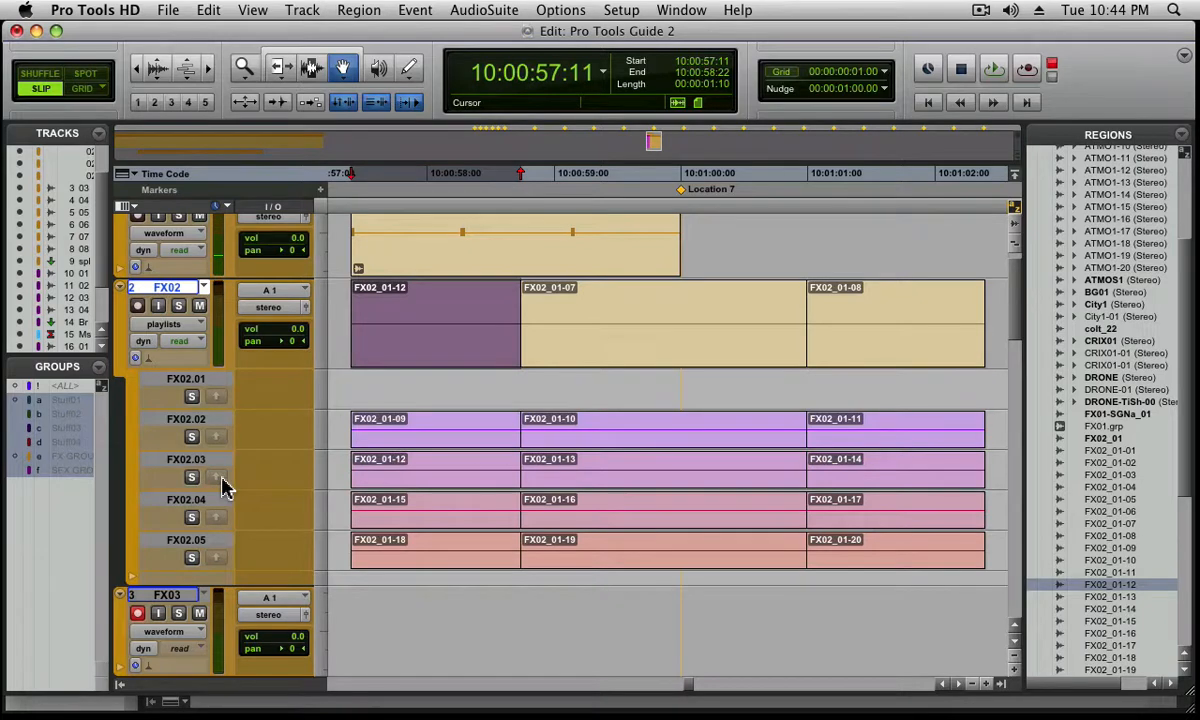
click(605, 440)
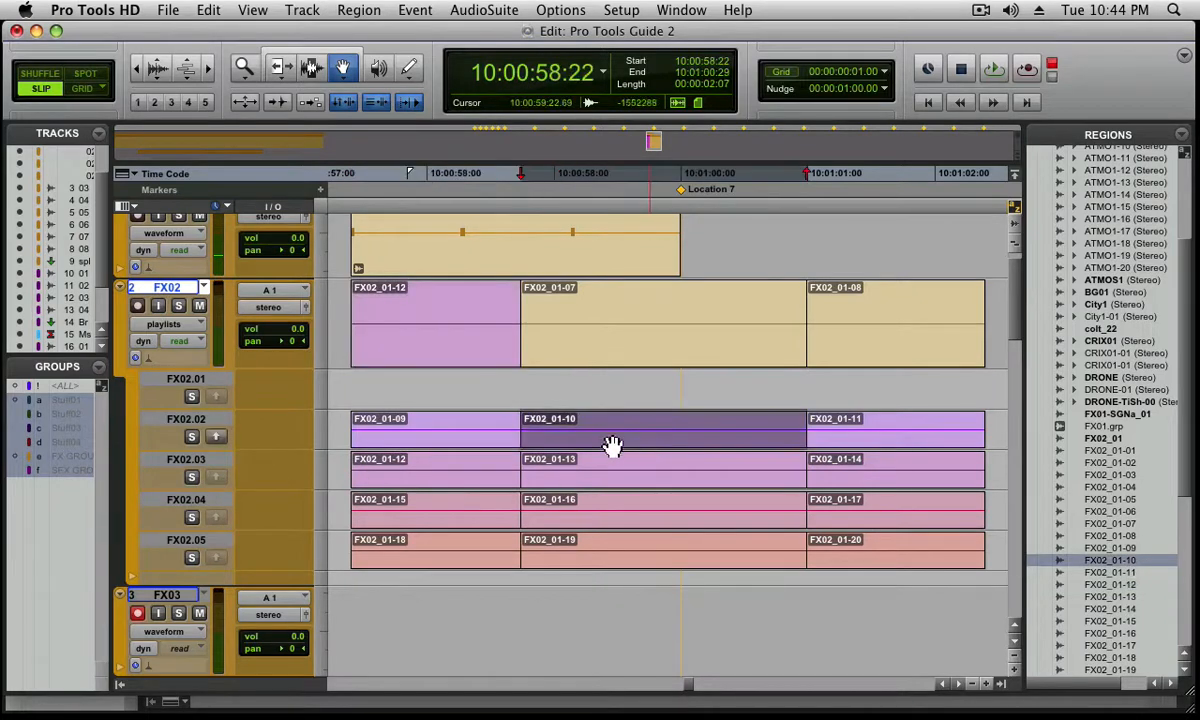
click(215, 436)
click(862, 556)
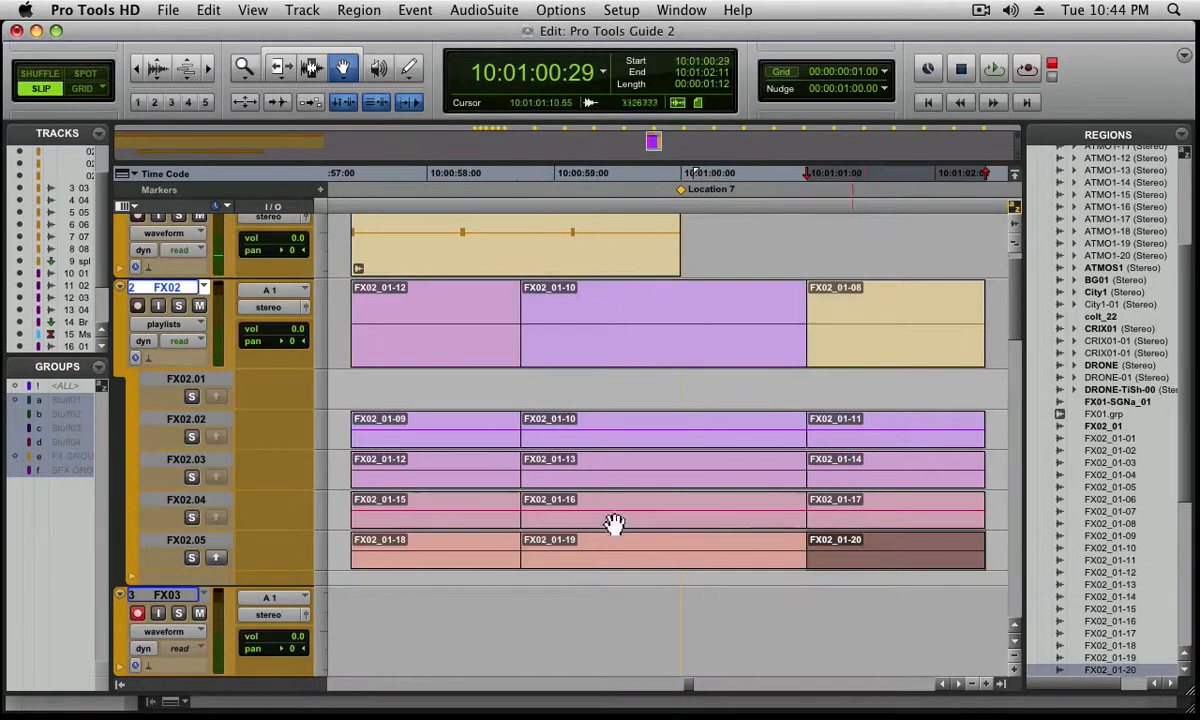
click(216, 558)
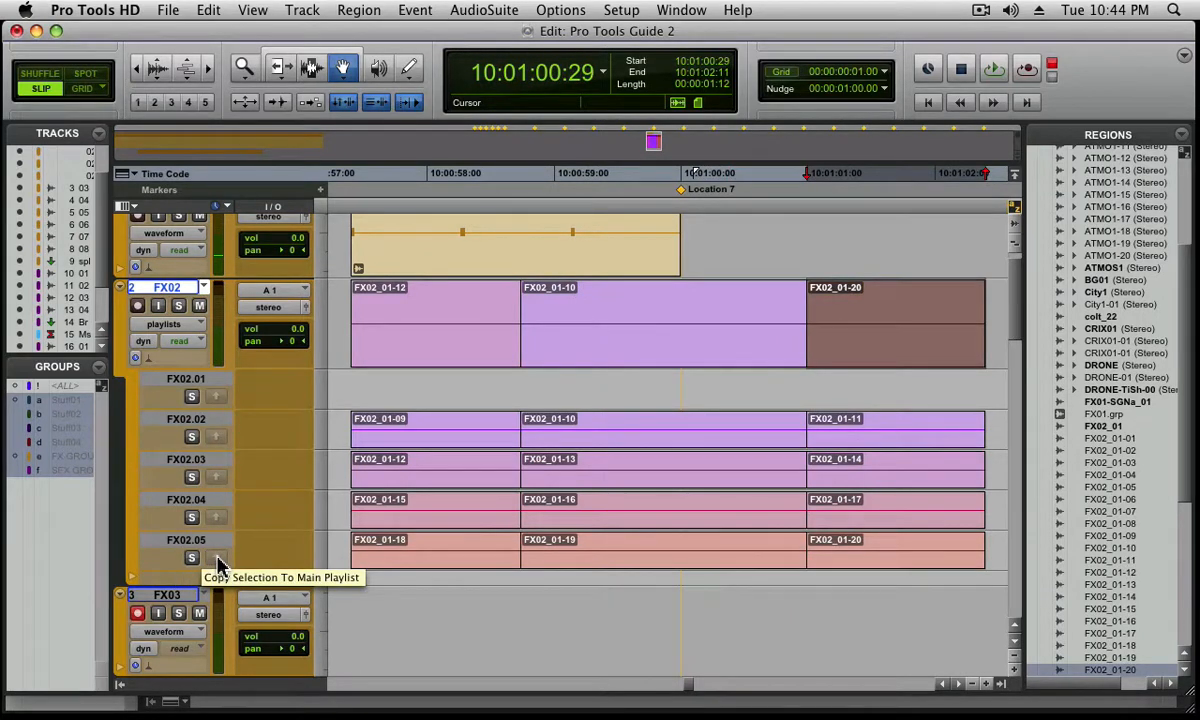
Switch back to the Selector tool and set the FX02 track view to waveform
key(super+bracketleft)
key(super+bracketleft)
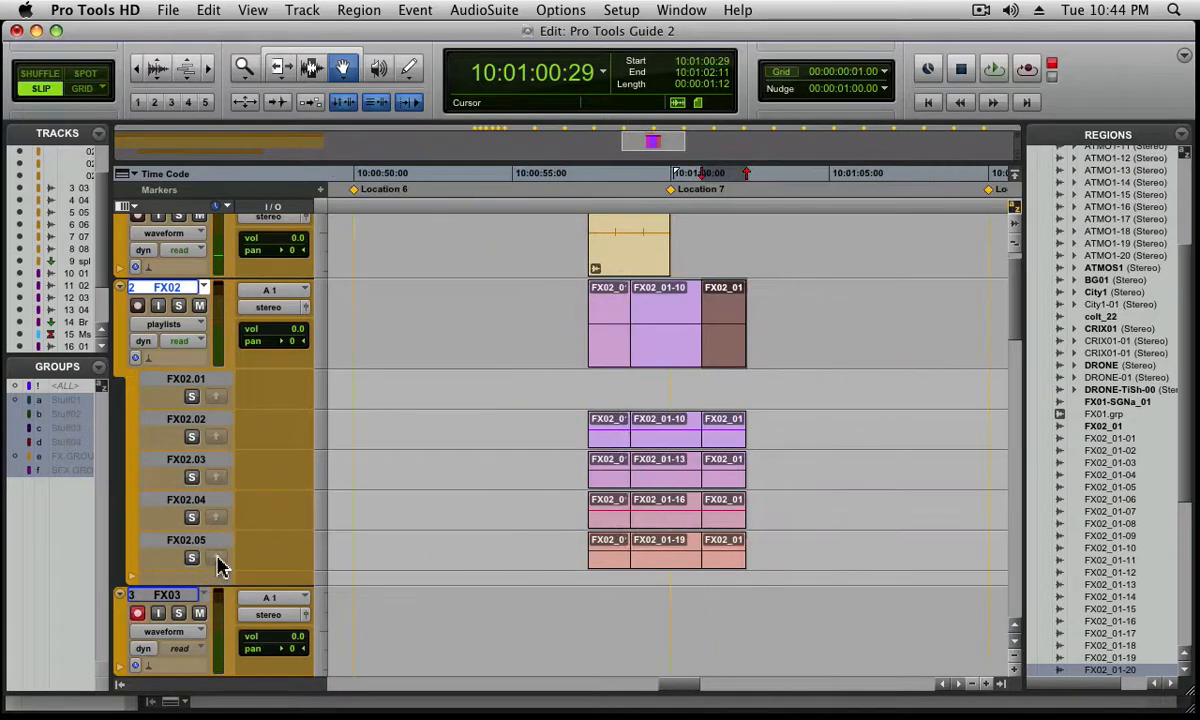
click(311, 68)
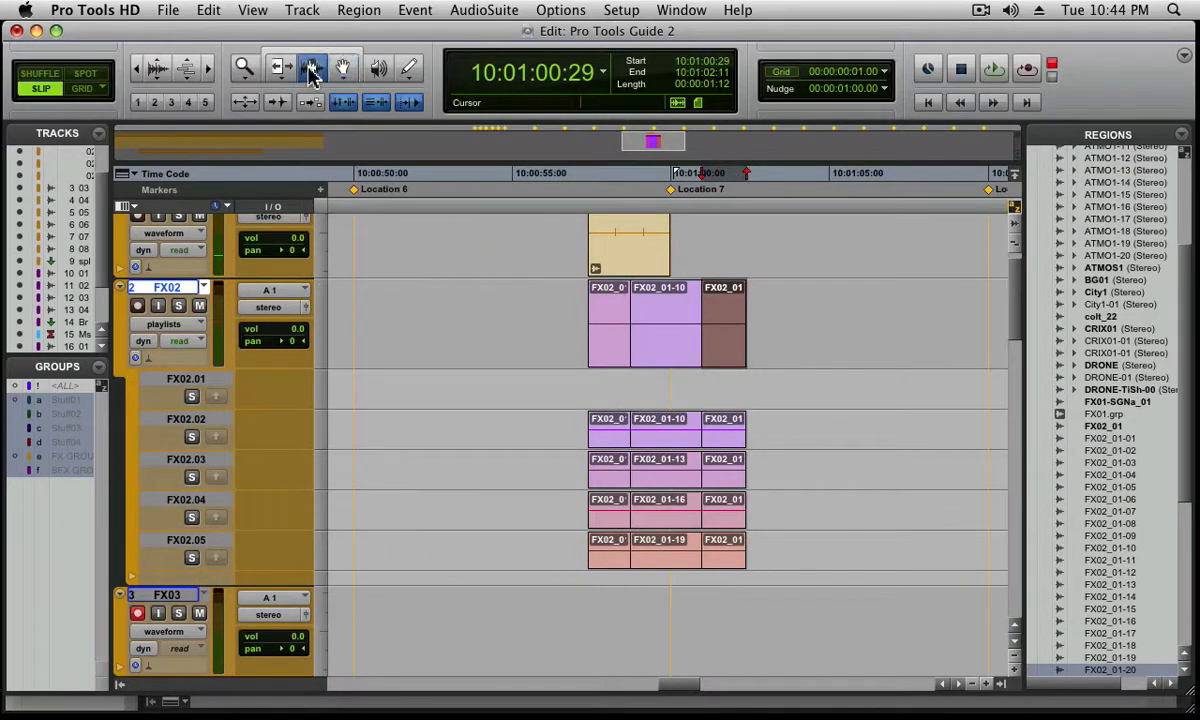
click(164, 324)
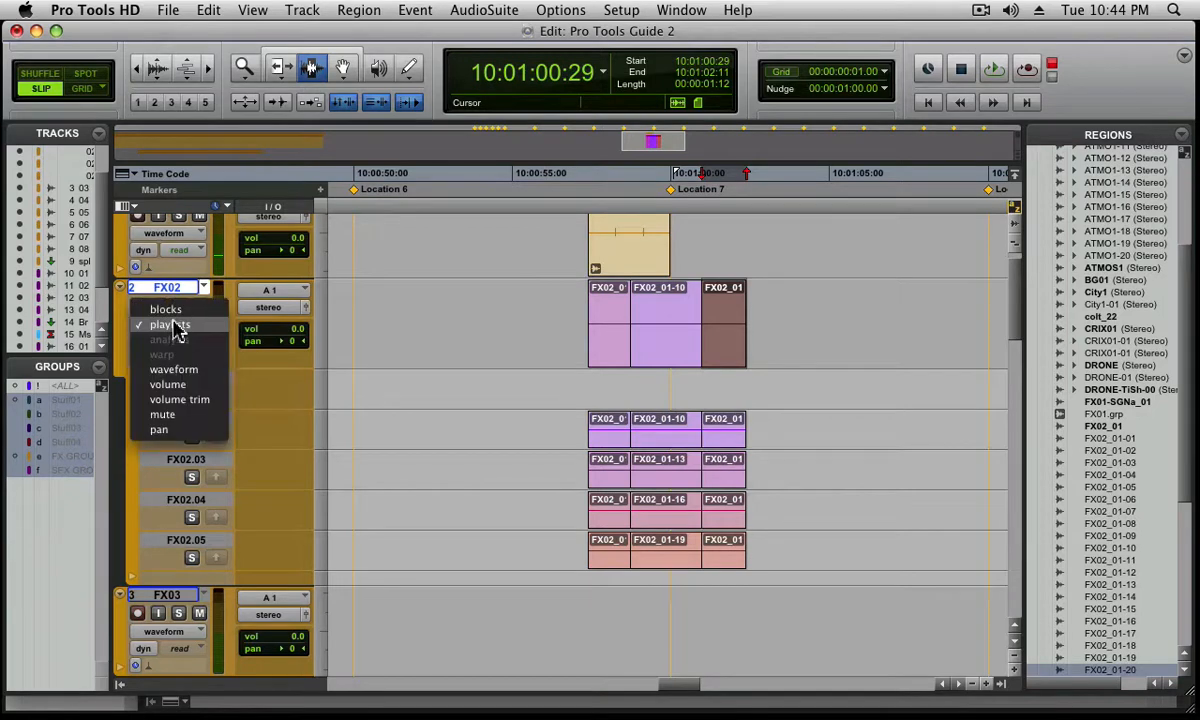
click(203, 371)
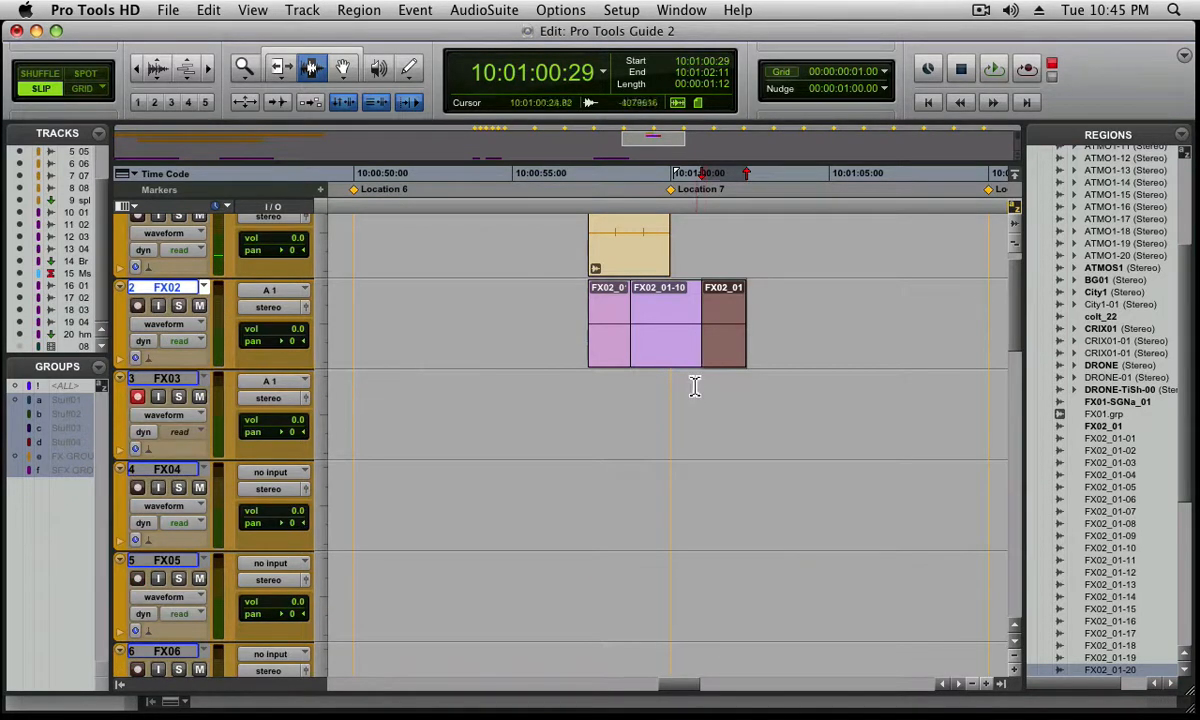
Clear the track selection, select the unused regions in the region list, and remove them from the session without deleting their source files
click(696, 390)
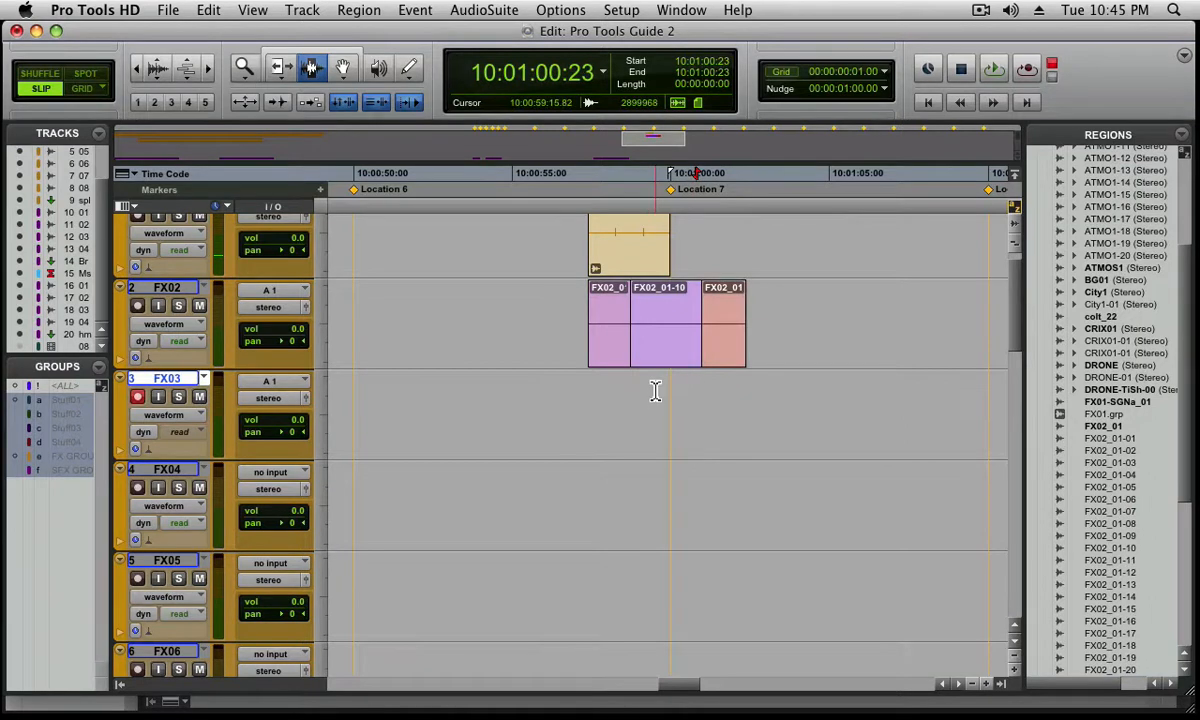
key(shift+super+u)
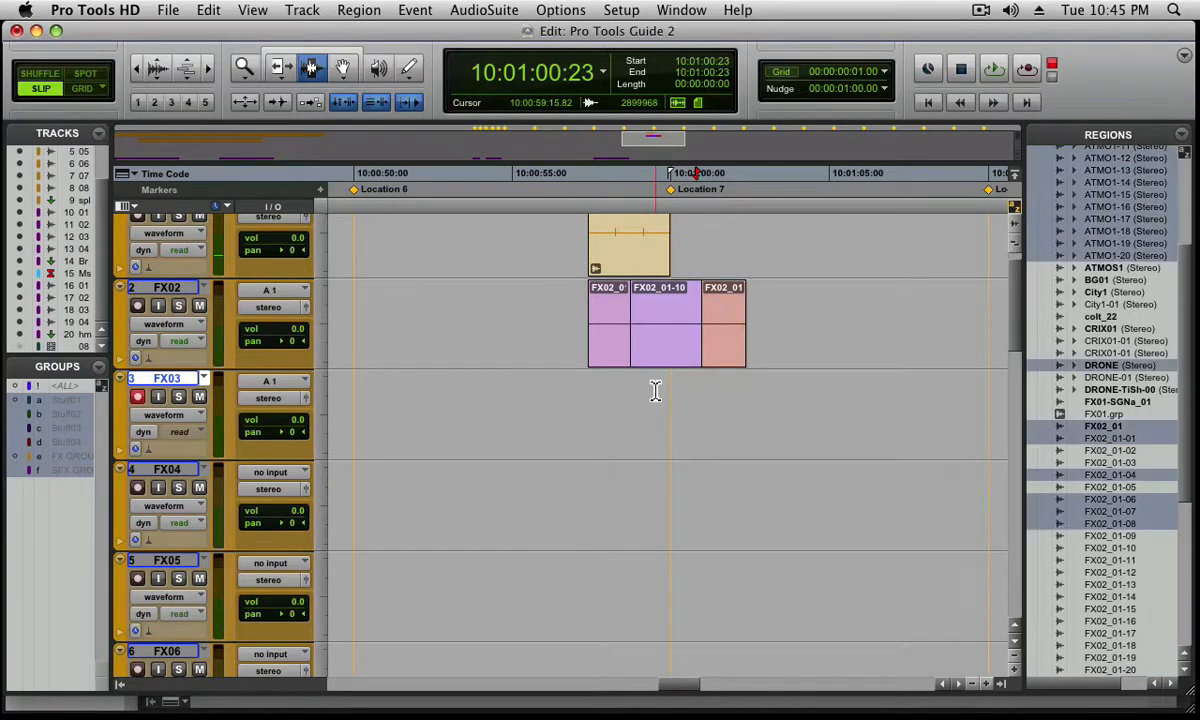
key(shift+super+b)
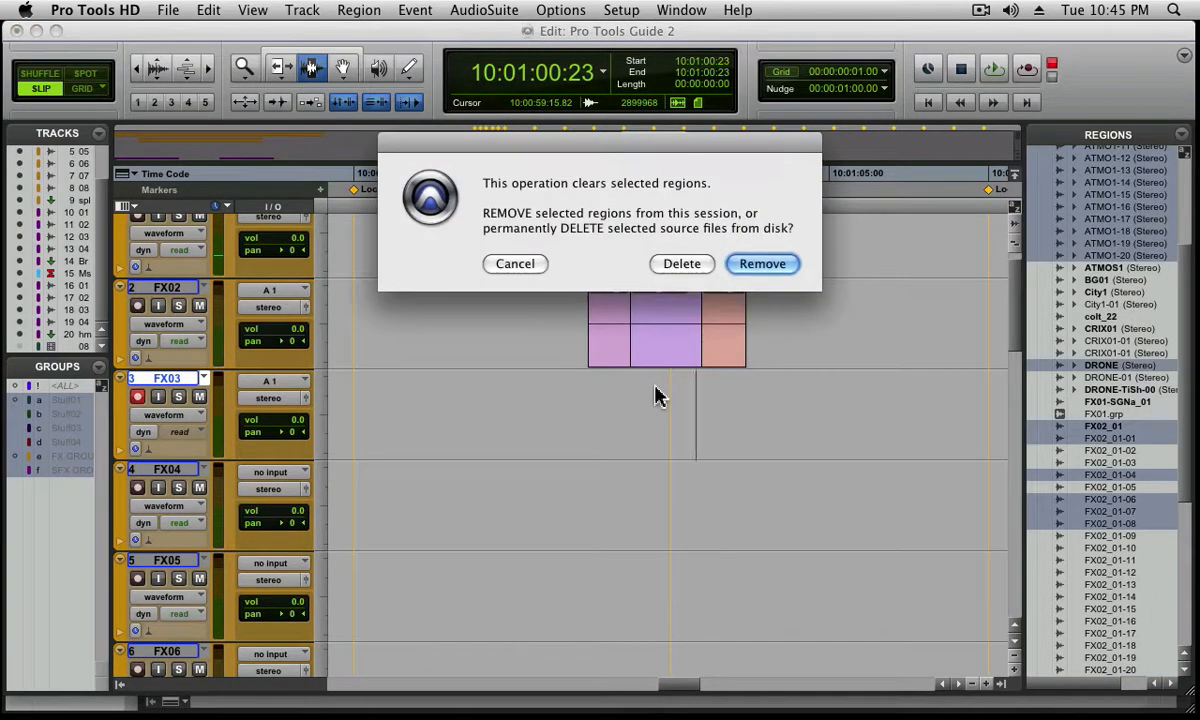
key(Return)
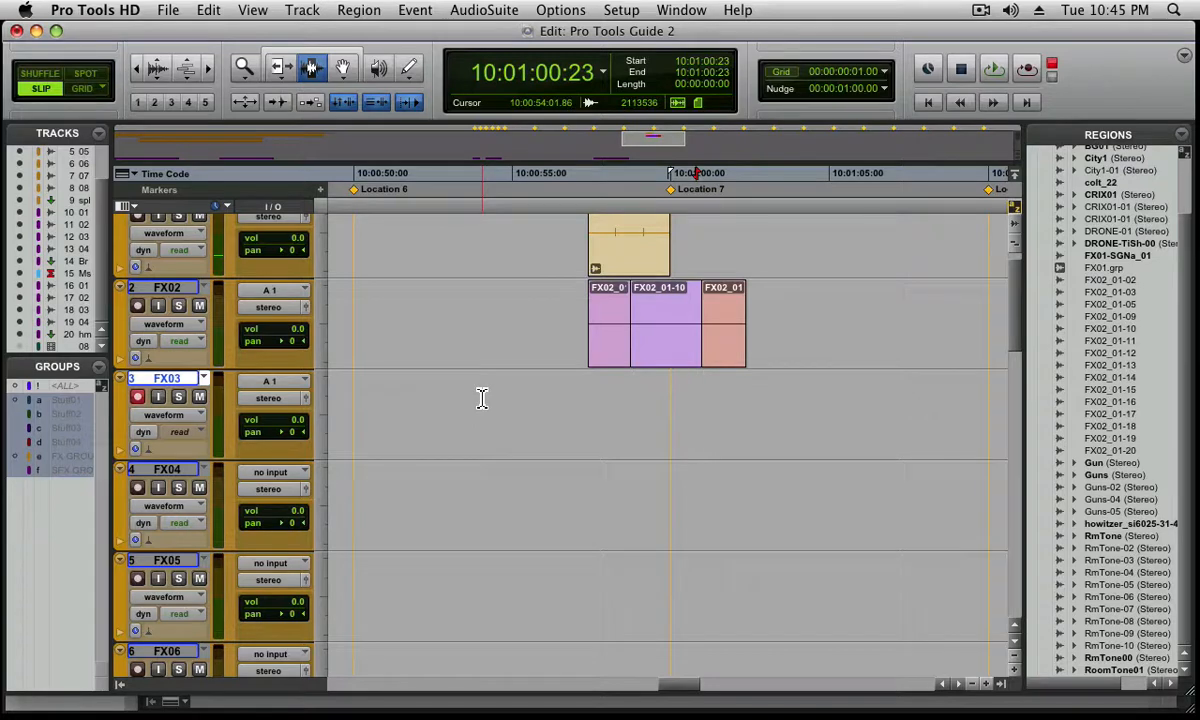
Select 10:00:54:01 to 10:01:00:21 on FX03 as the bounce range and turn off record-enable on that track
drag(482, 398, 692, 415)
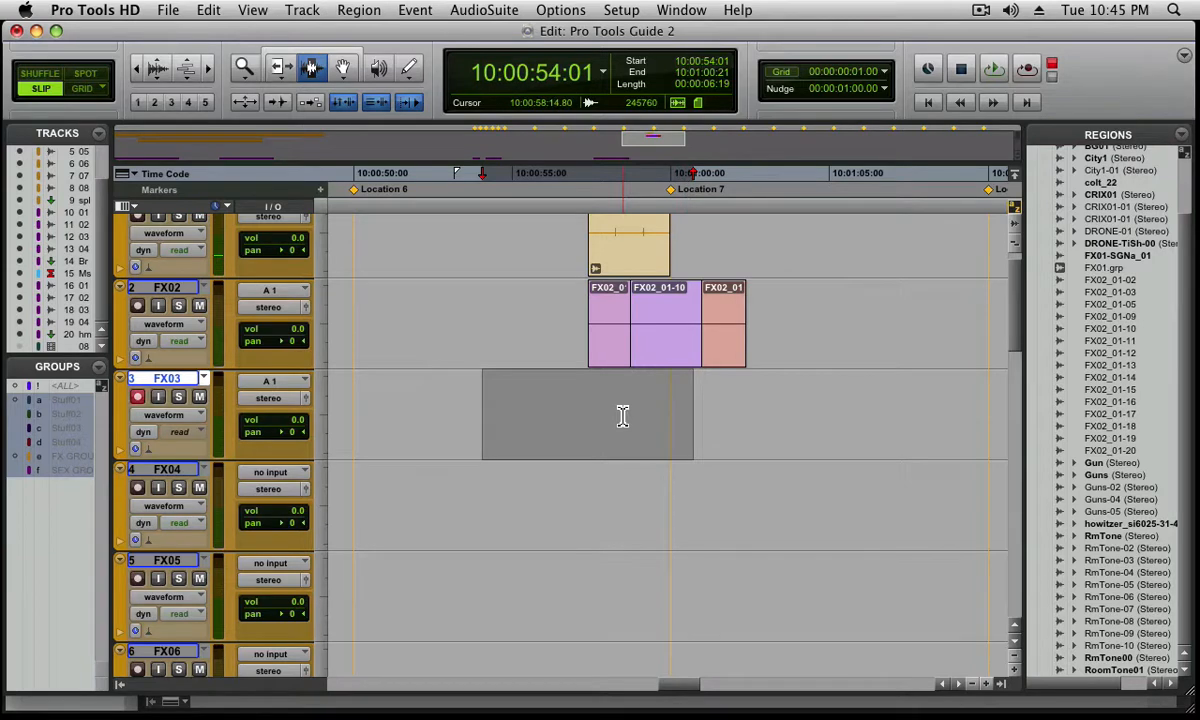
key(super+alt+b)
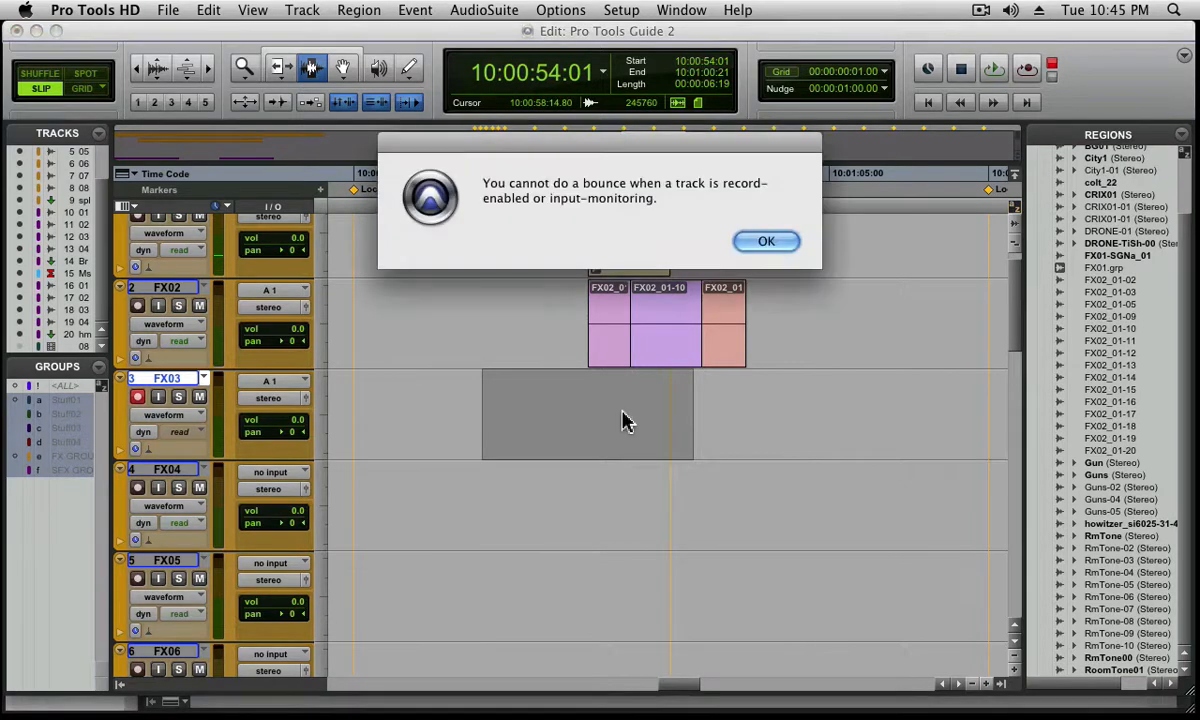
click(752, 241)
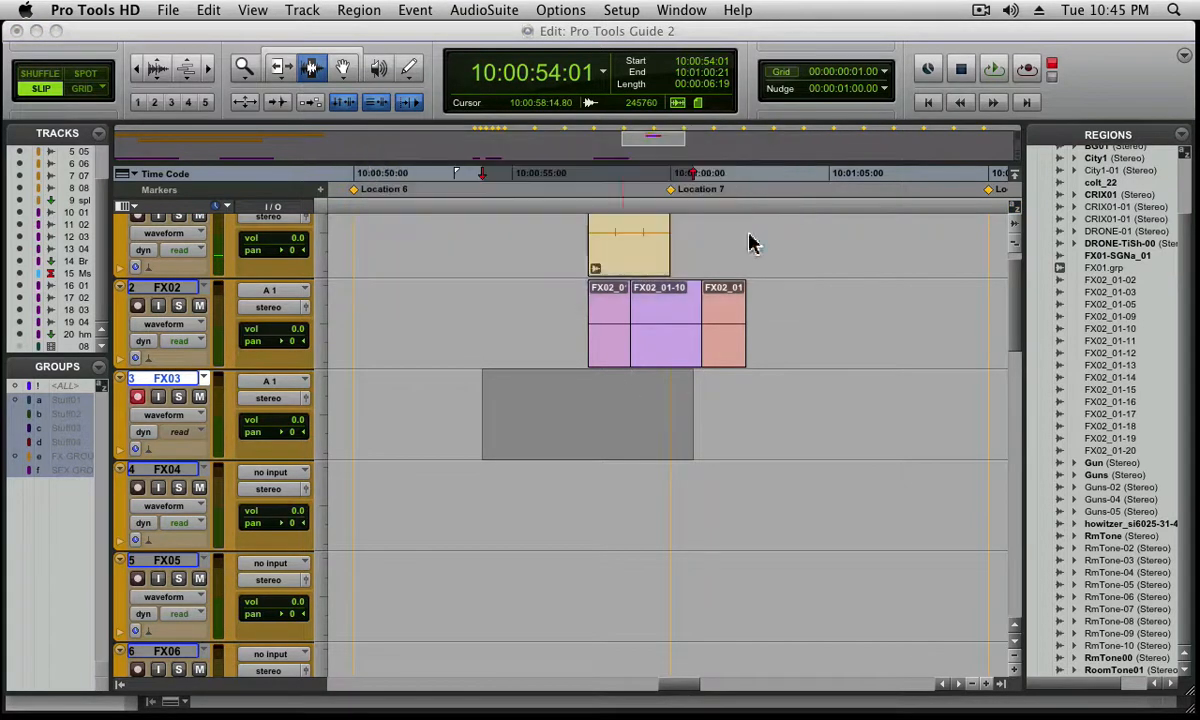
click(148, 400)
Set up a bounce of the stereo output as Stereo Interleaved, 16-bit, 44.1 kHz, with Low (Fastest) conversion quality
key(super+alt+b)
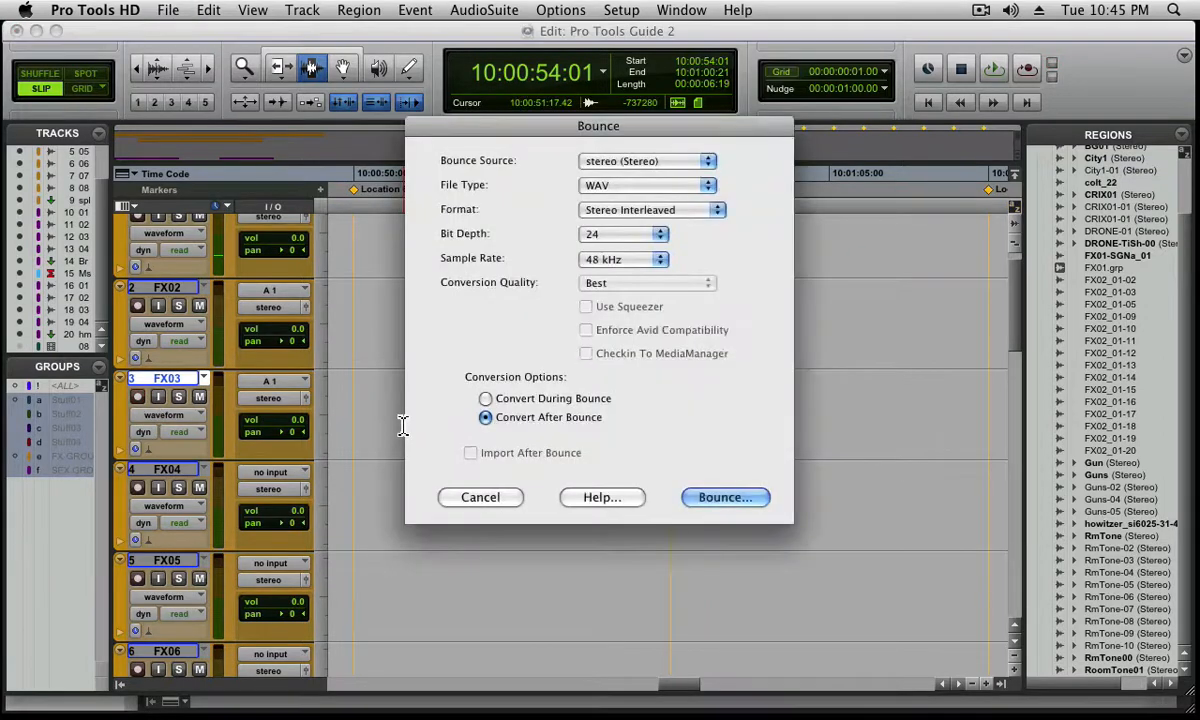
click(661, 172)
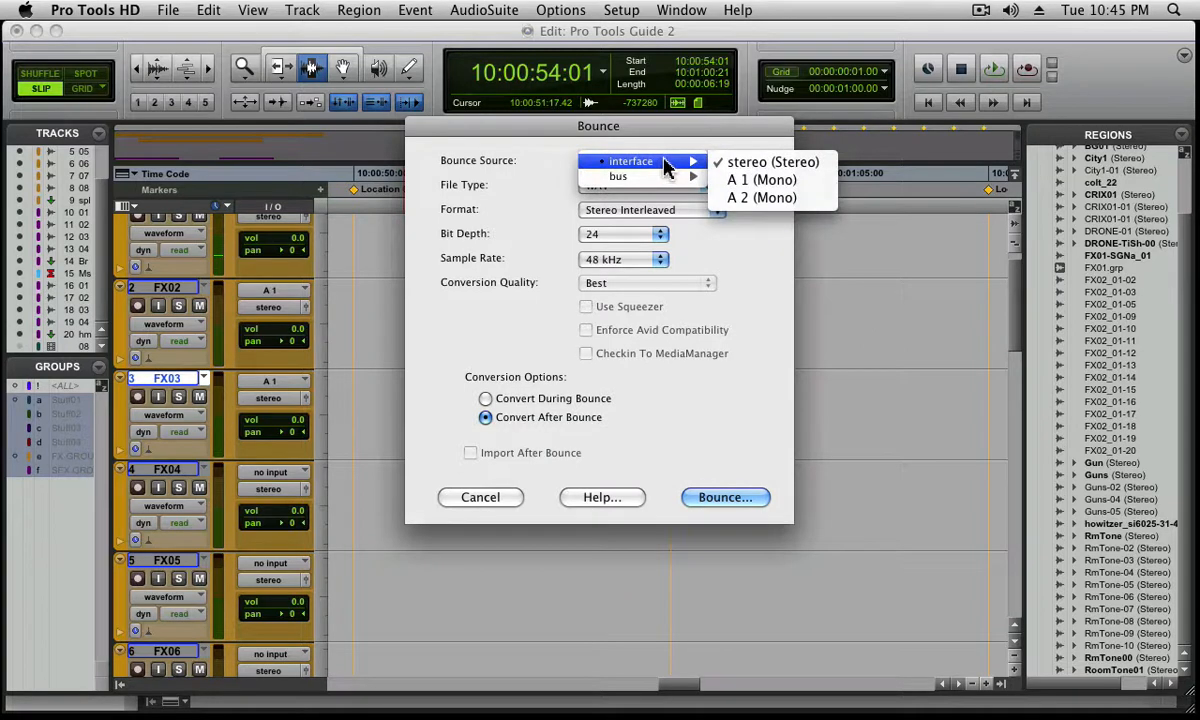
click(663, 148)
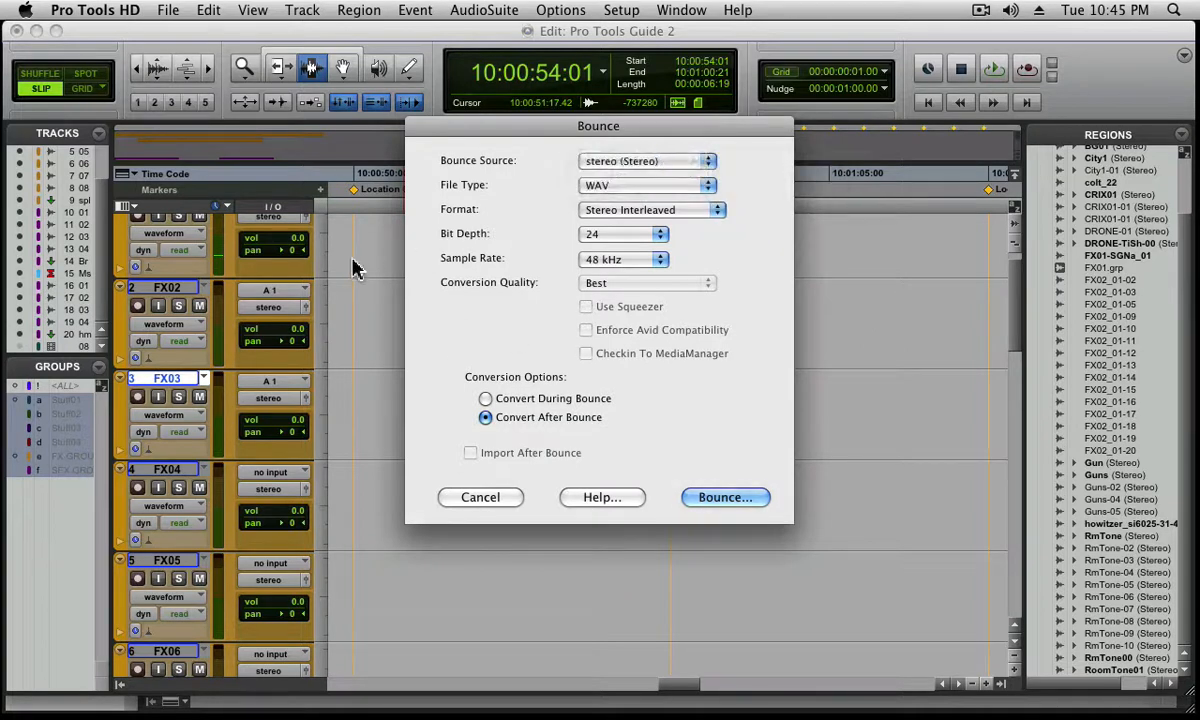
click(629, 216)
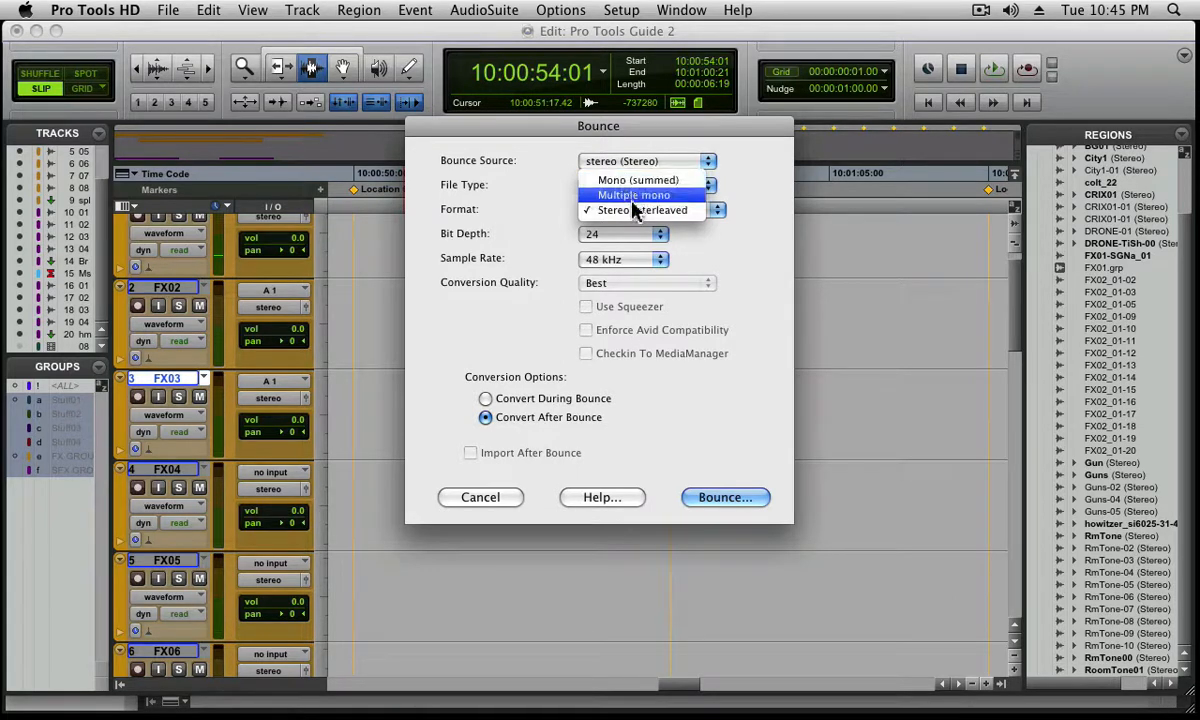
click(640, 210)
click(622, 236)
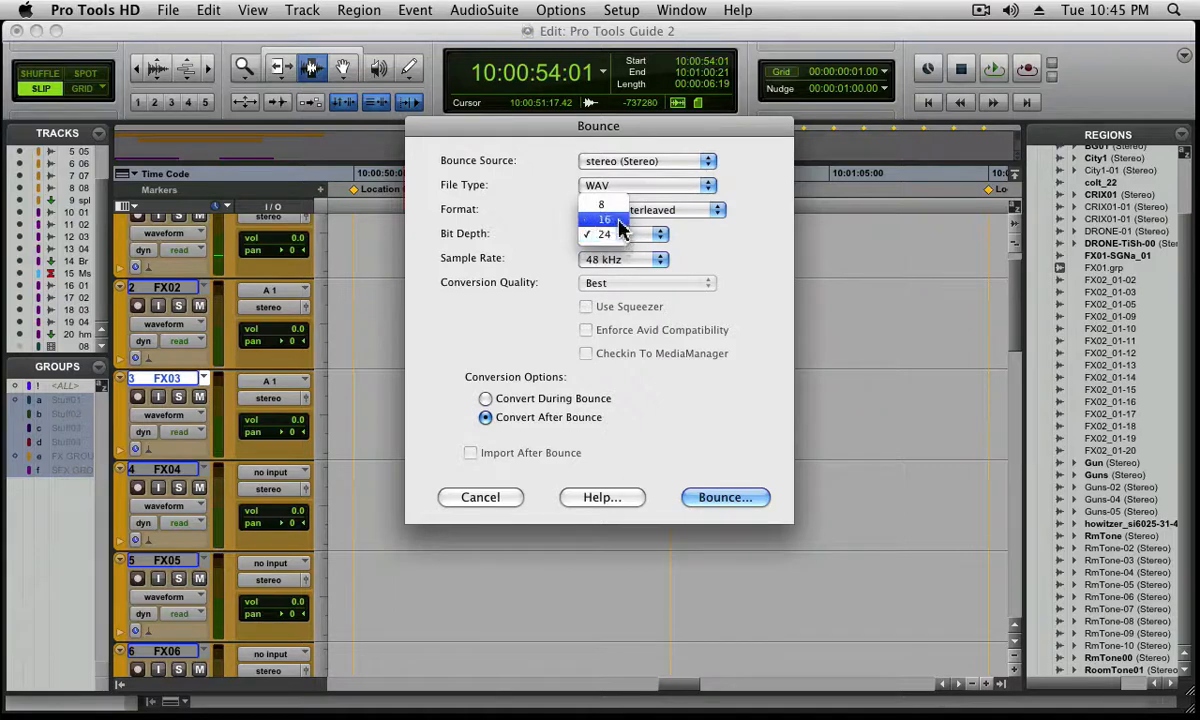
click(621, 234)
click(633, 261)
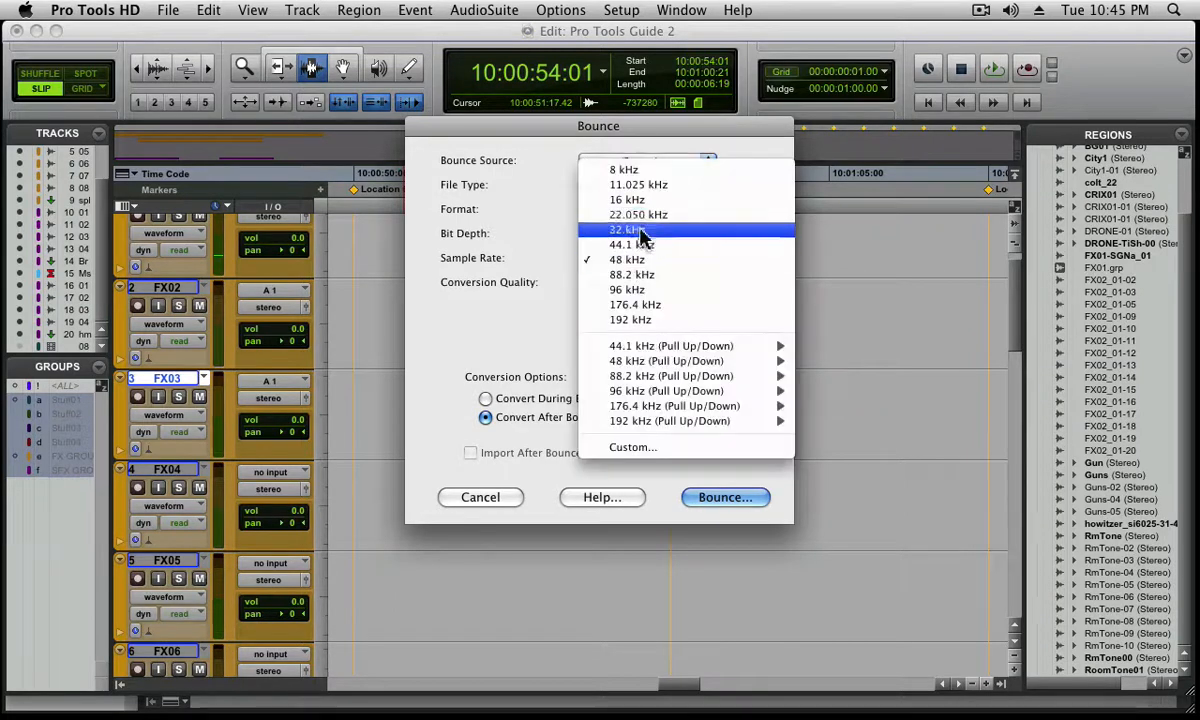
click(640, 246)
click(638, 286)
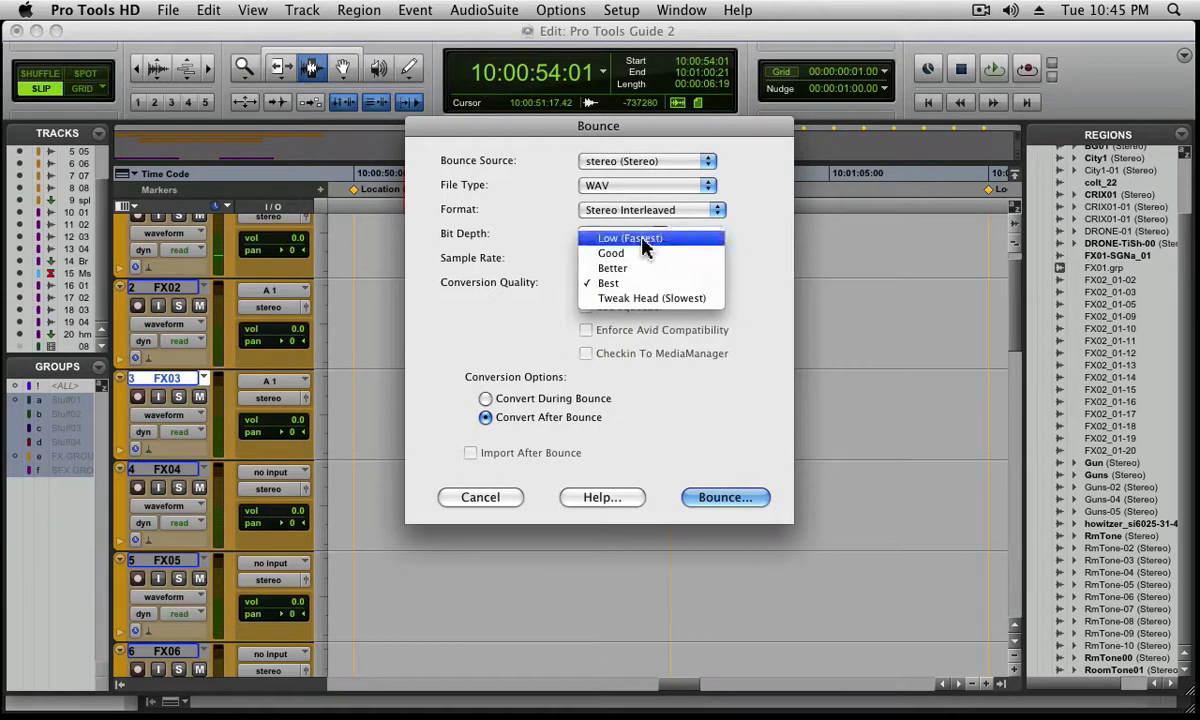
click(643, 240)
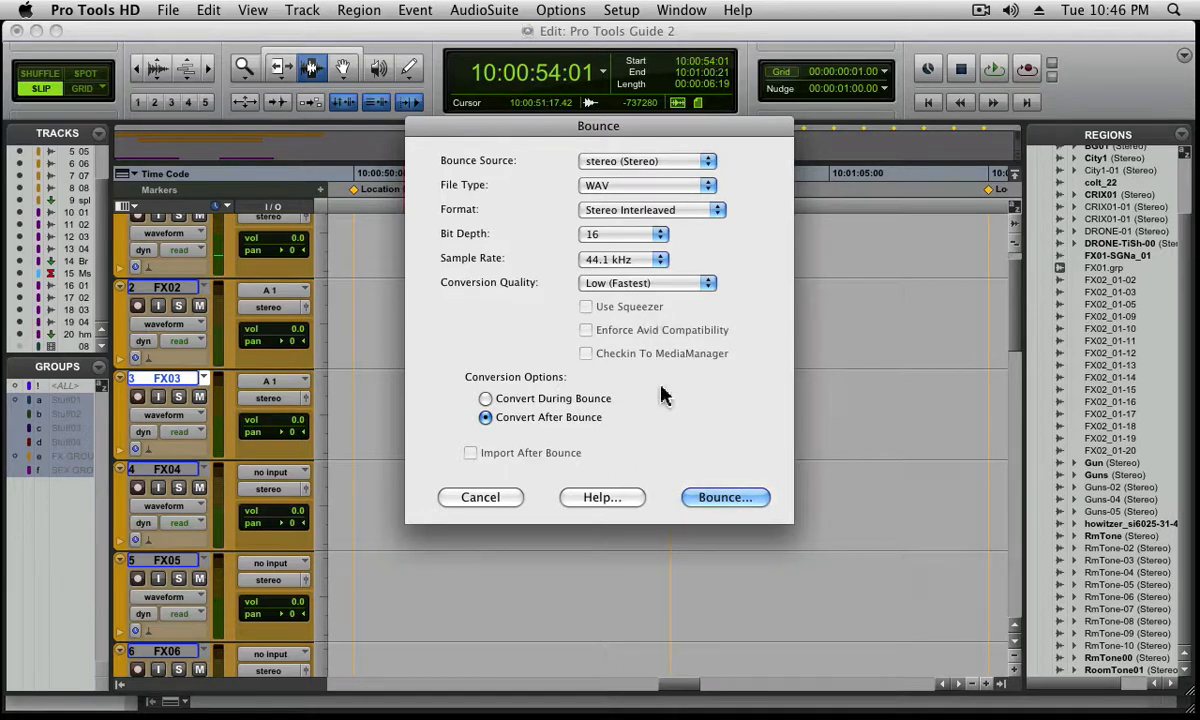
Bounce the selection to a file named "CD Bounce" in the Audio Files folder
click(703, 500)
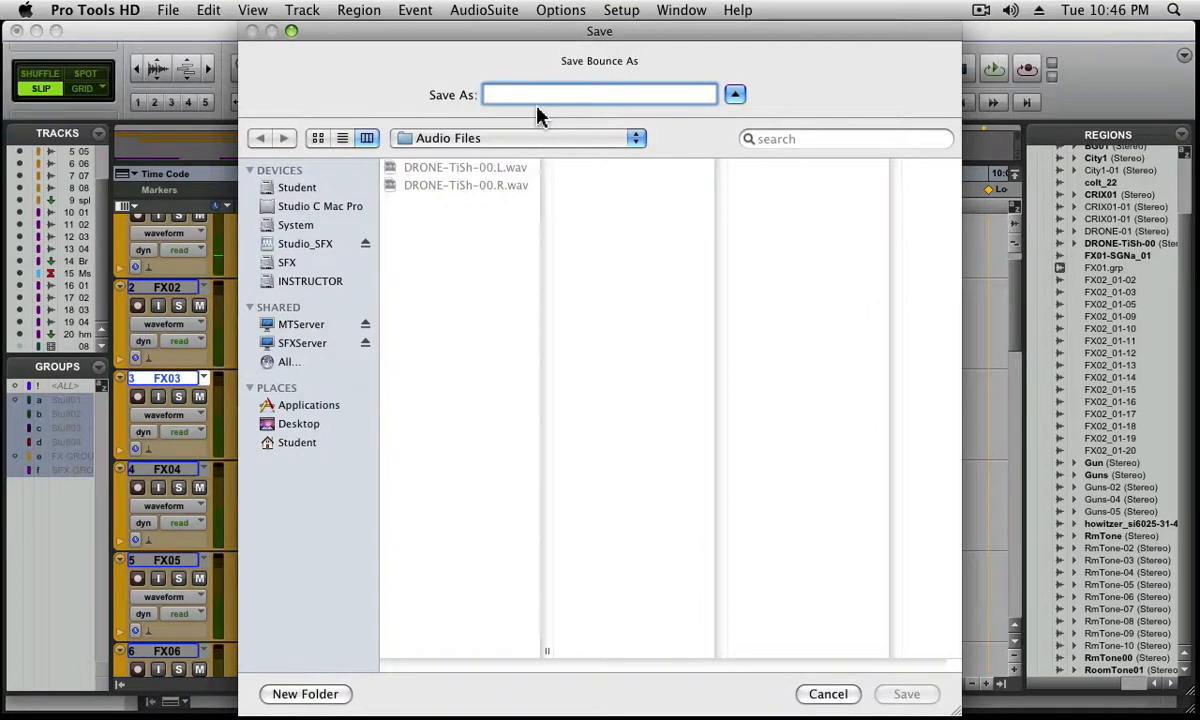
text(CD BOunce)
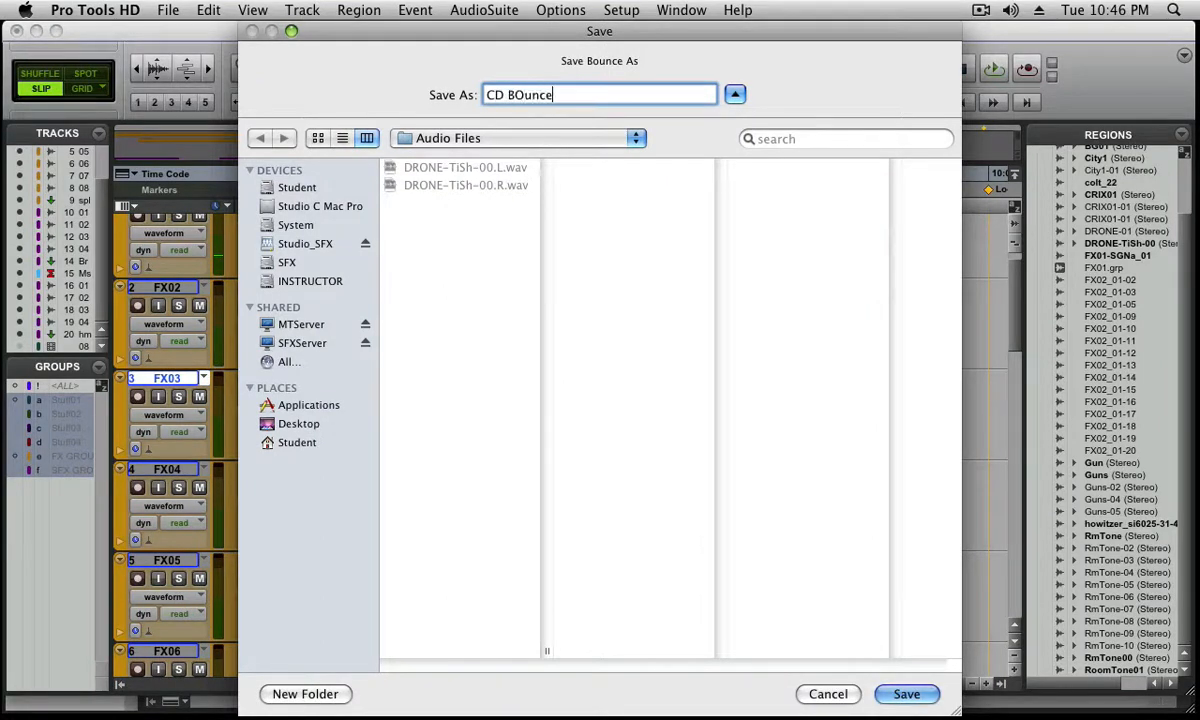
key(BackSpace)
key(BackSpace)
key(BackSpace)
key(BackSpace)
key(BackSpace)
text(ounce)
key(Return)
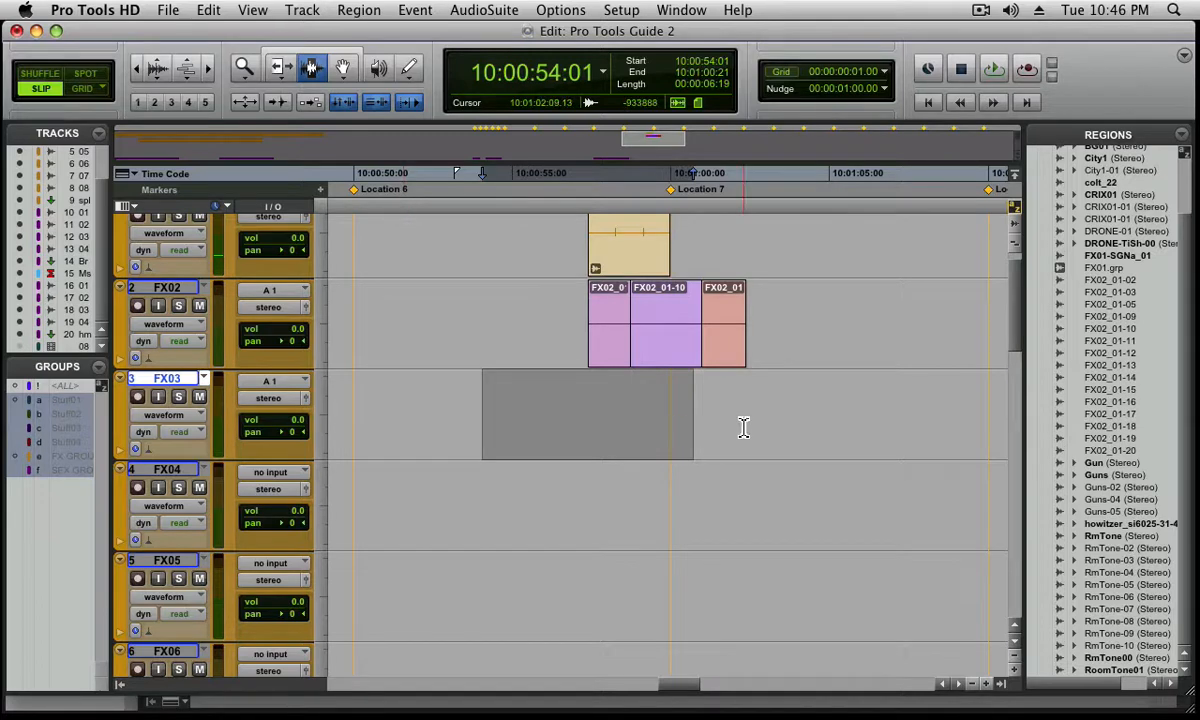
key(Down)
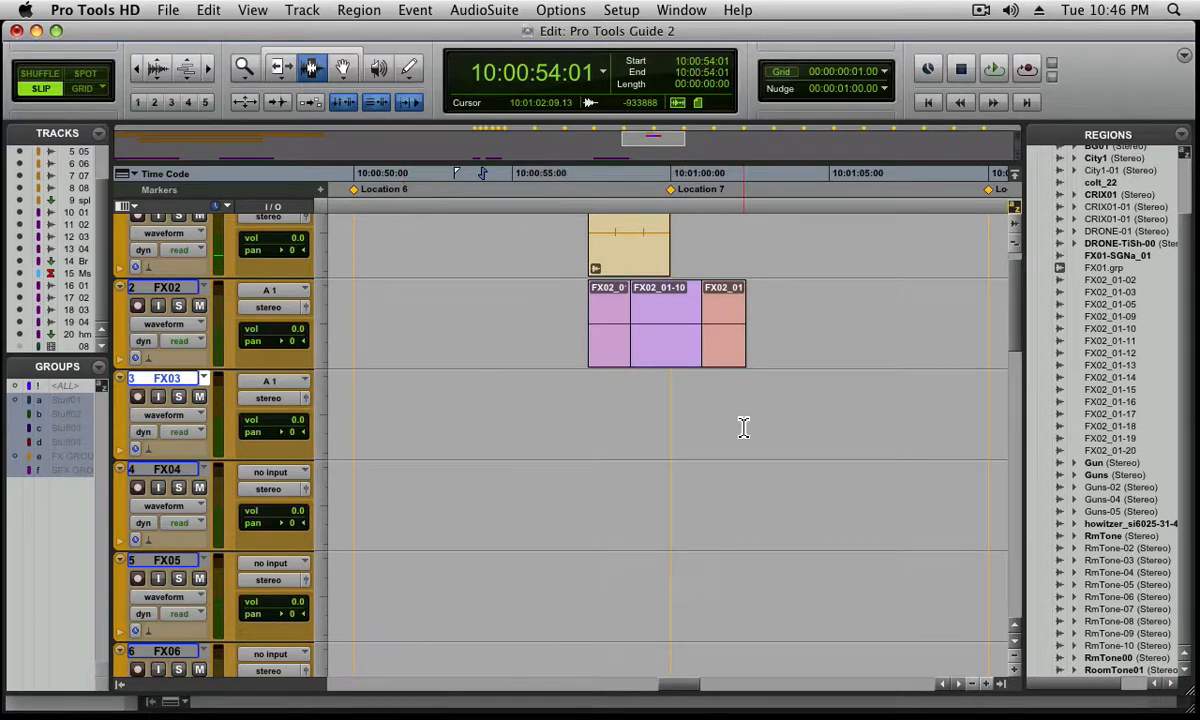
Set up a session copy that includes all audio files and movie/video files but does not copy fade files
click(167, 10)
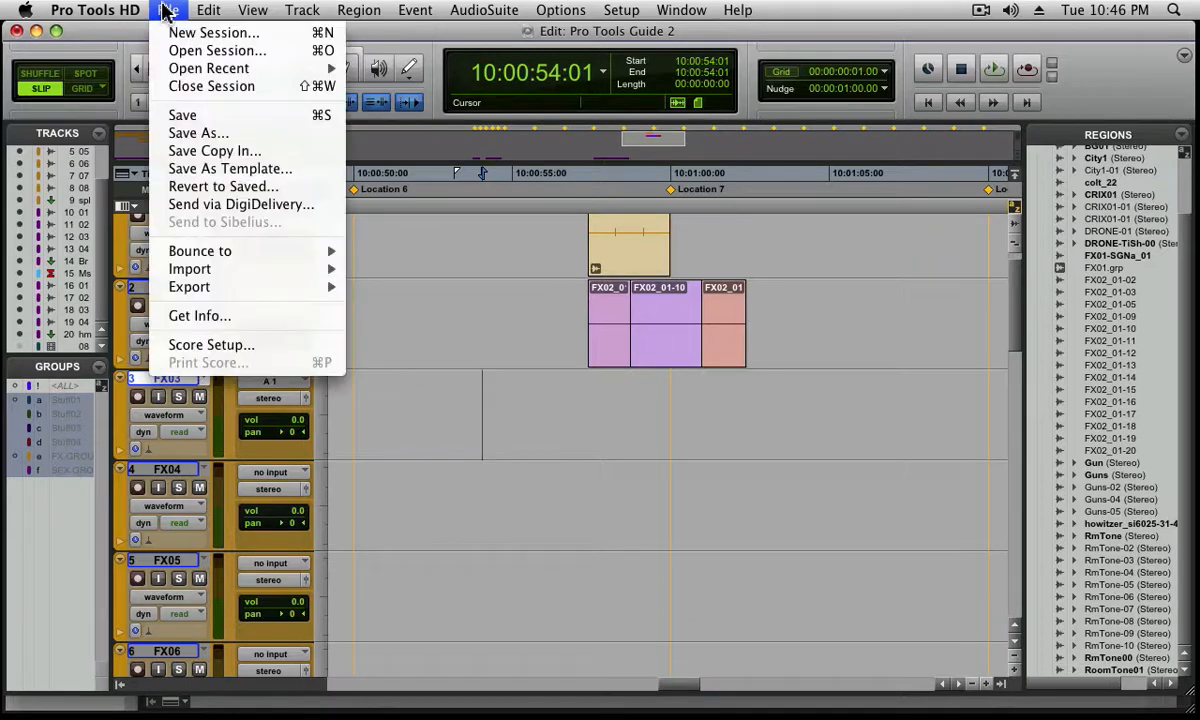
click(205, 151)
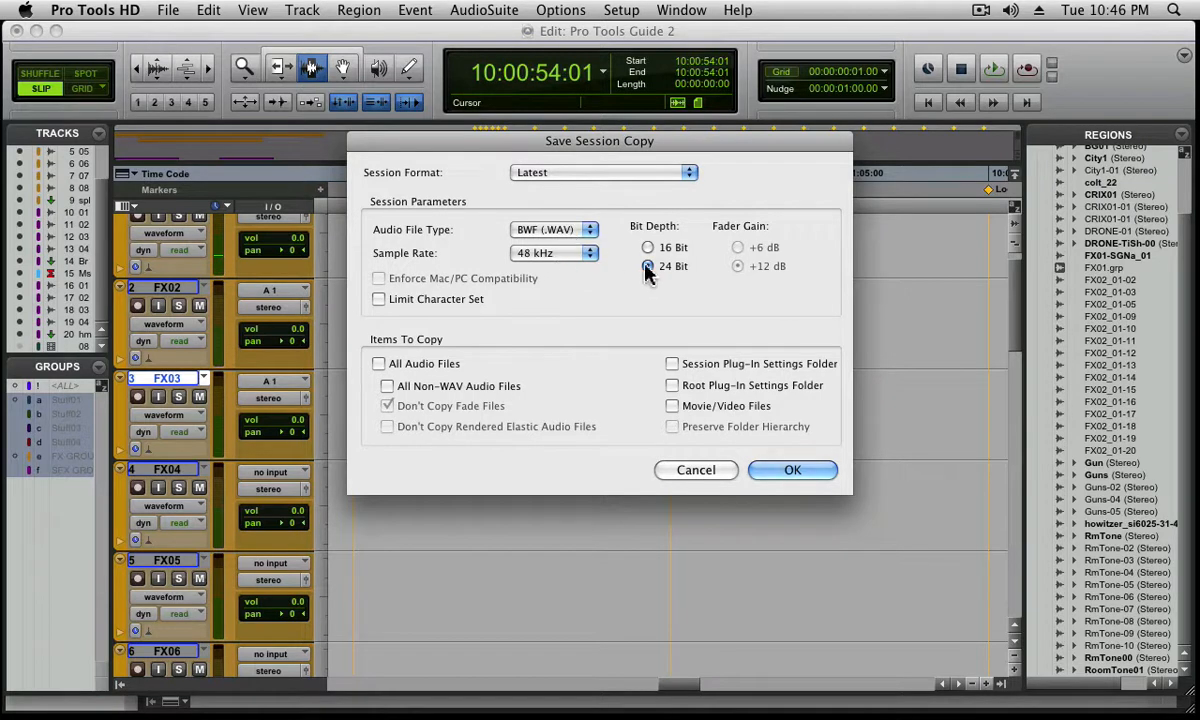
click(402, 362)
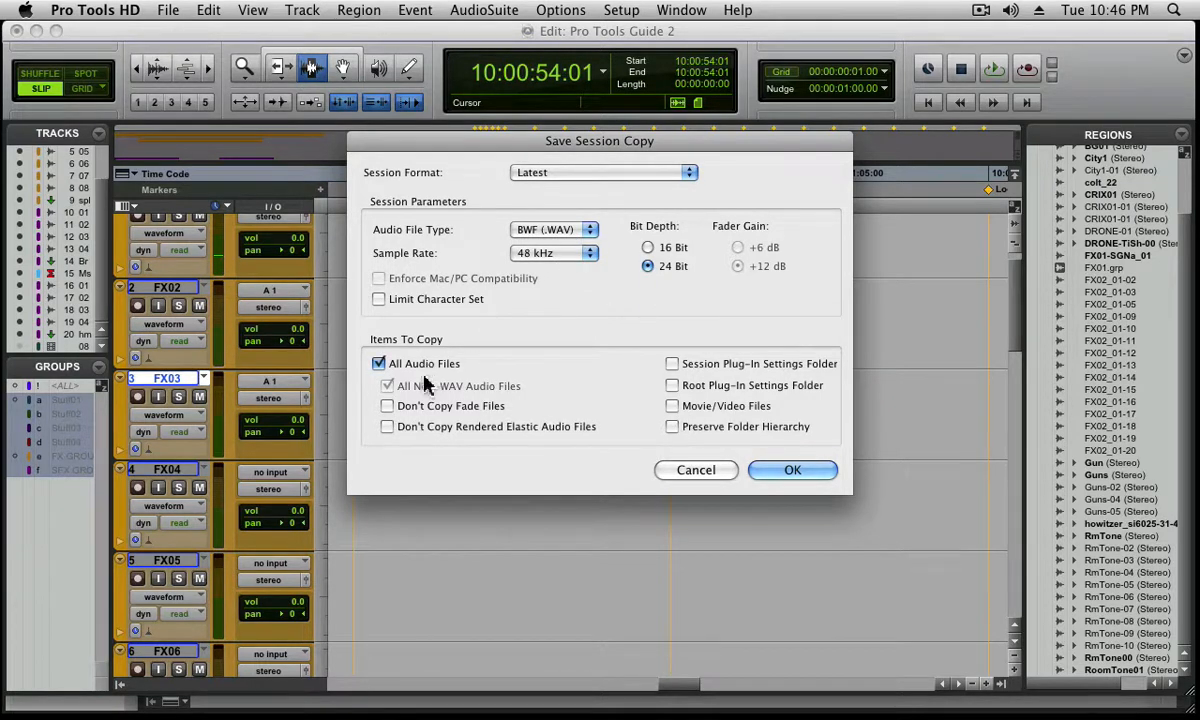
click(405, 410)
click(672, 406)
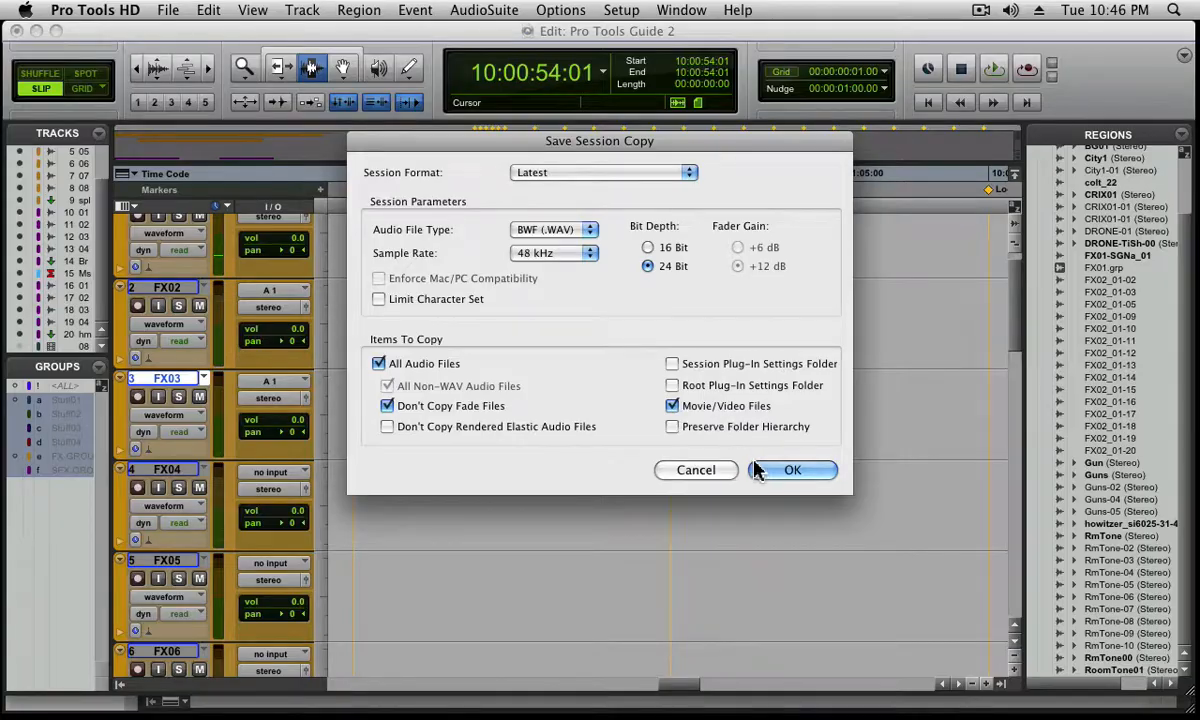
Save the session copy to the Desktop as "Copy of Pro Tools Guide 2" and quit Pro Tools
click(790, 470)
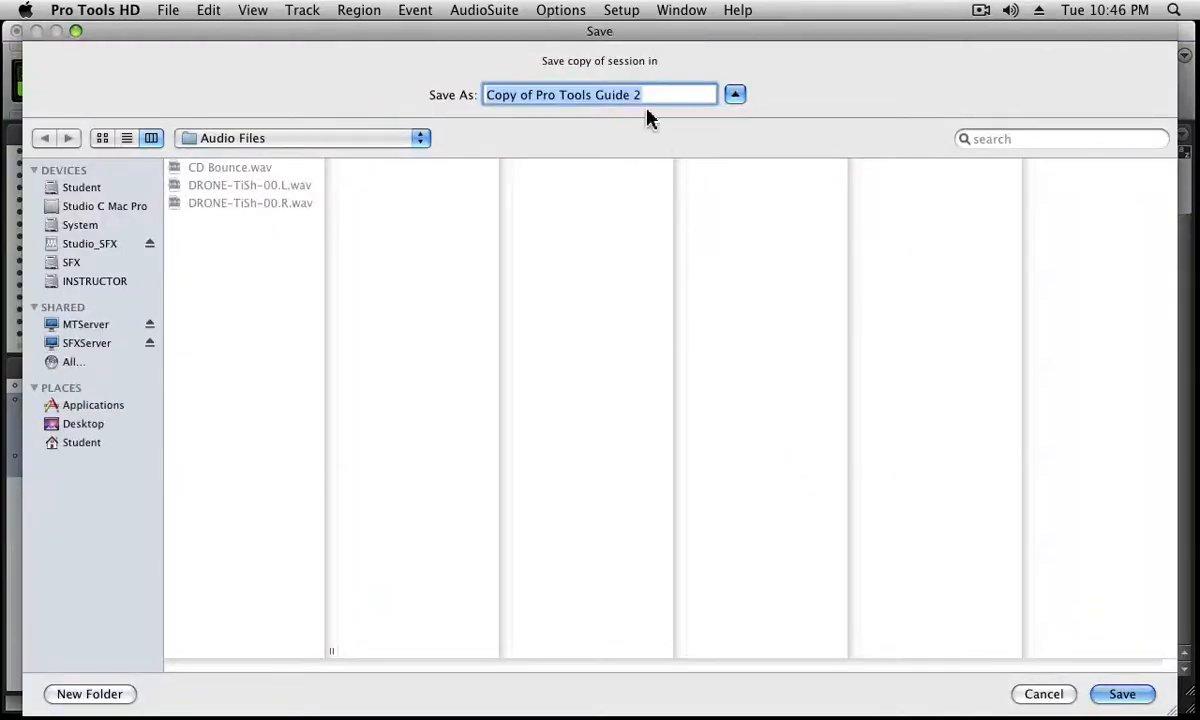
click(92, 427)
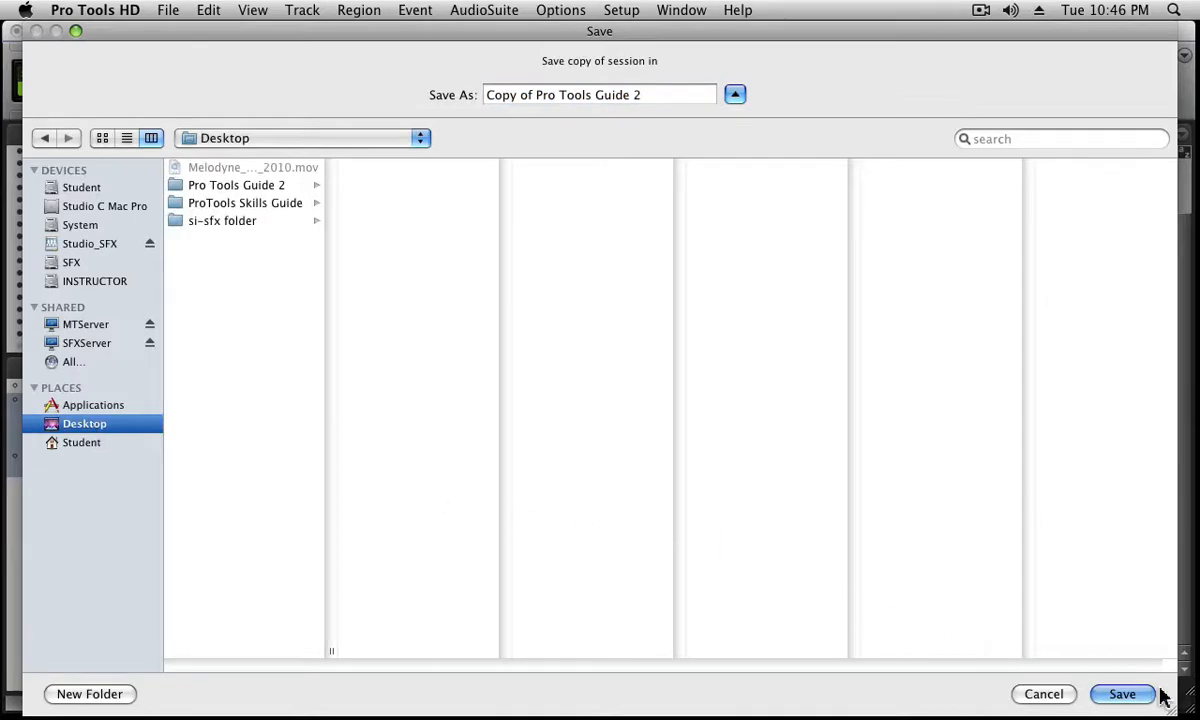
click(1122, 694)
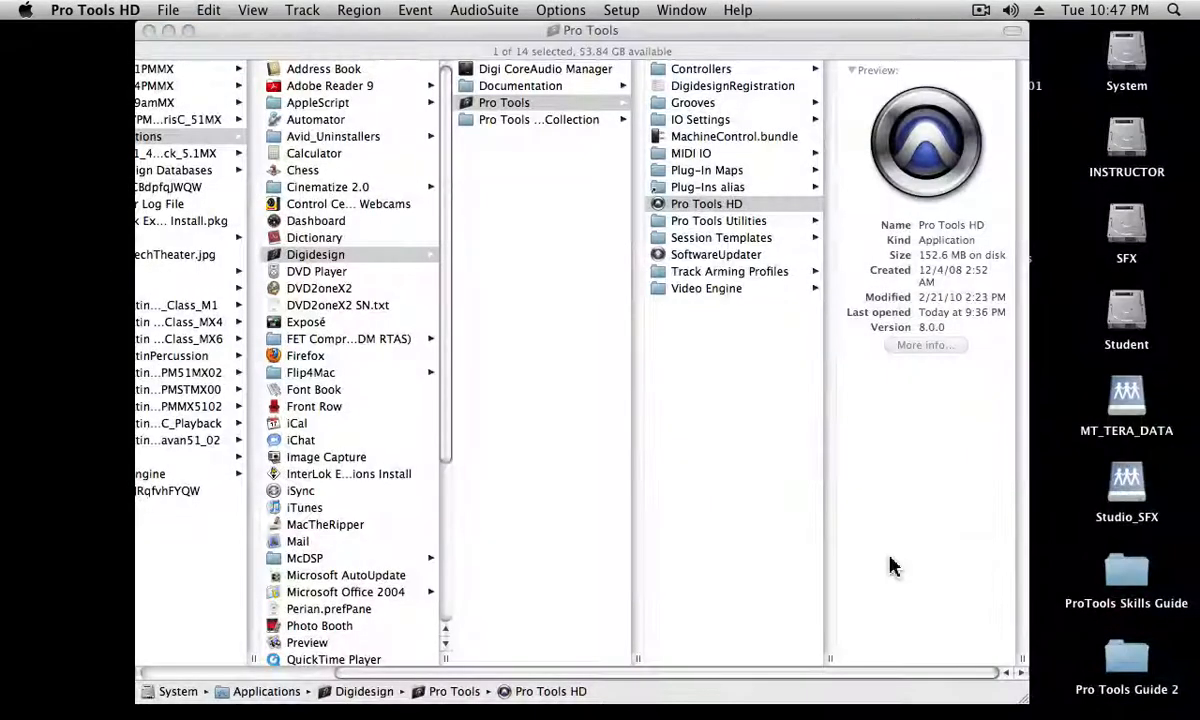
key(super+q)
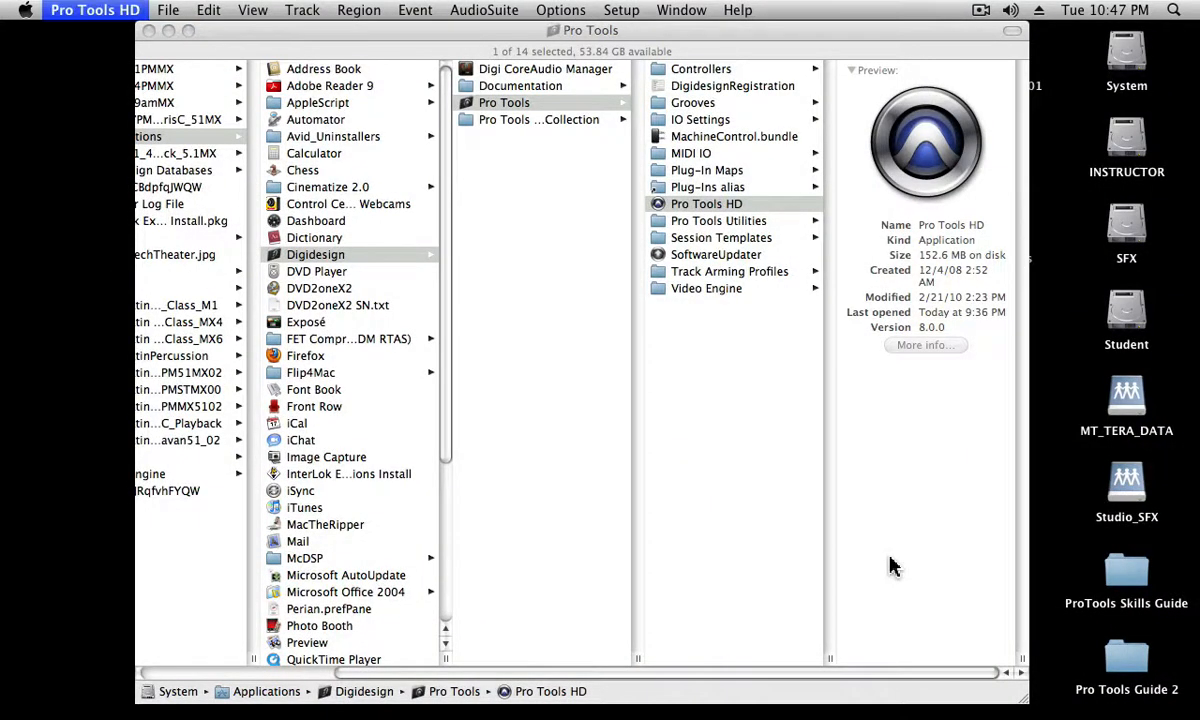